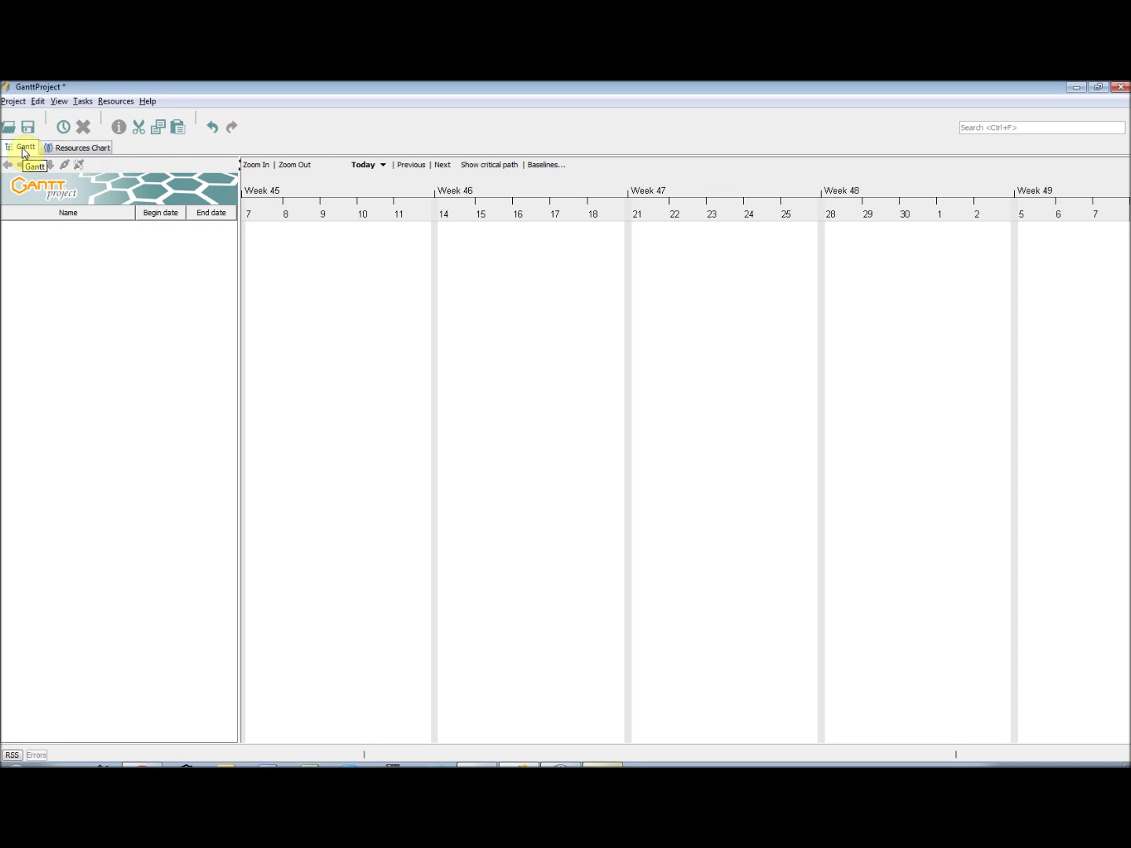
- Visit the Resources Chart, turn the PERT chart view on and off, and return to the Gantt chart
{"action": "left_click", "coordinate": [77, 150]}
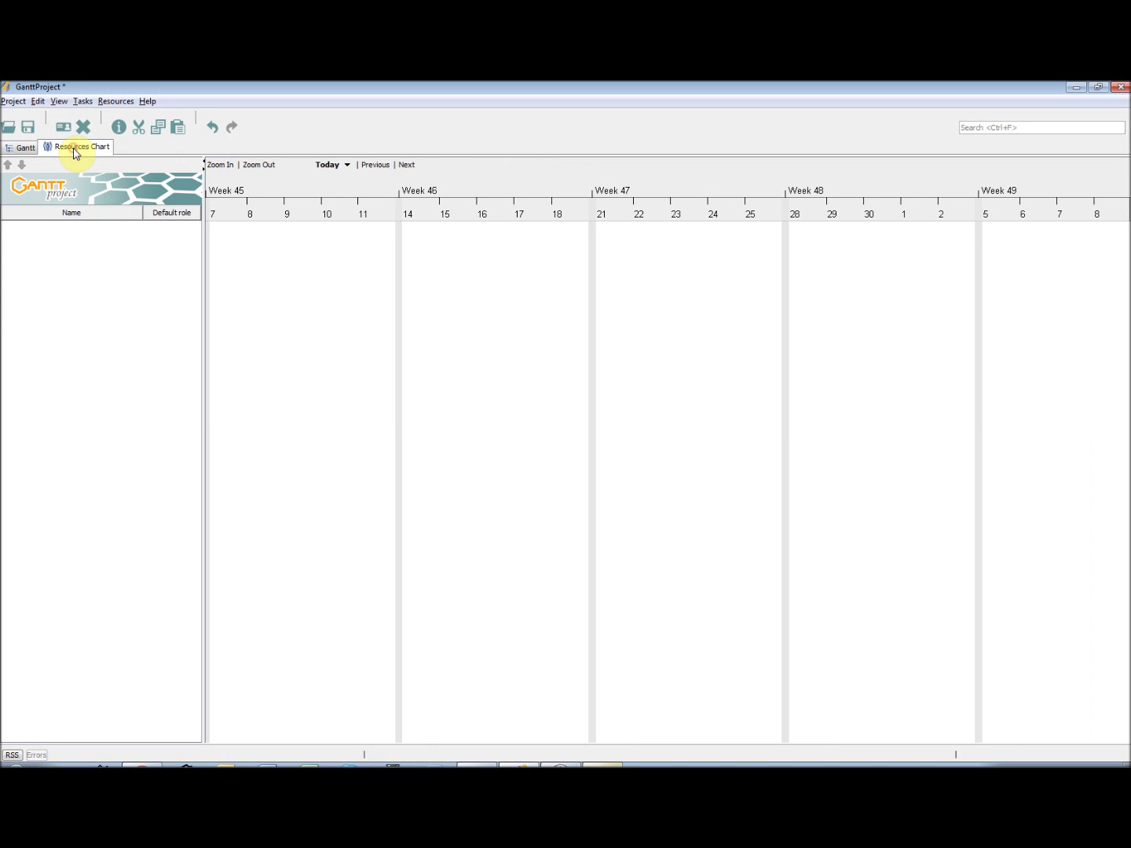
{"action": "left_click", "coordinate": [23, 149]}
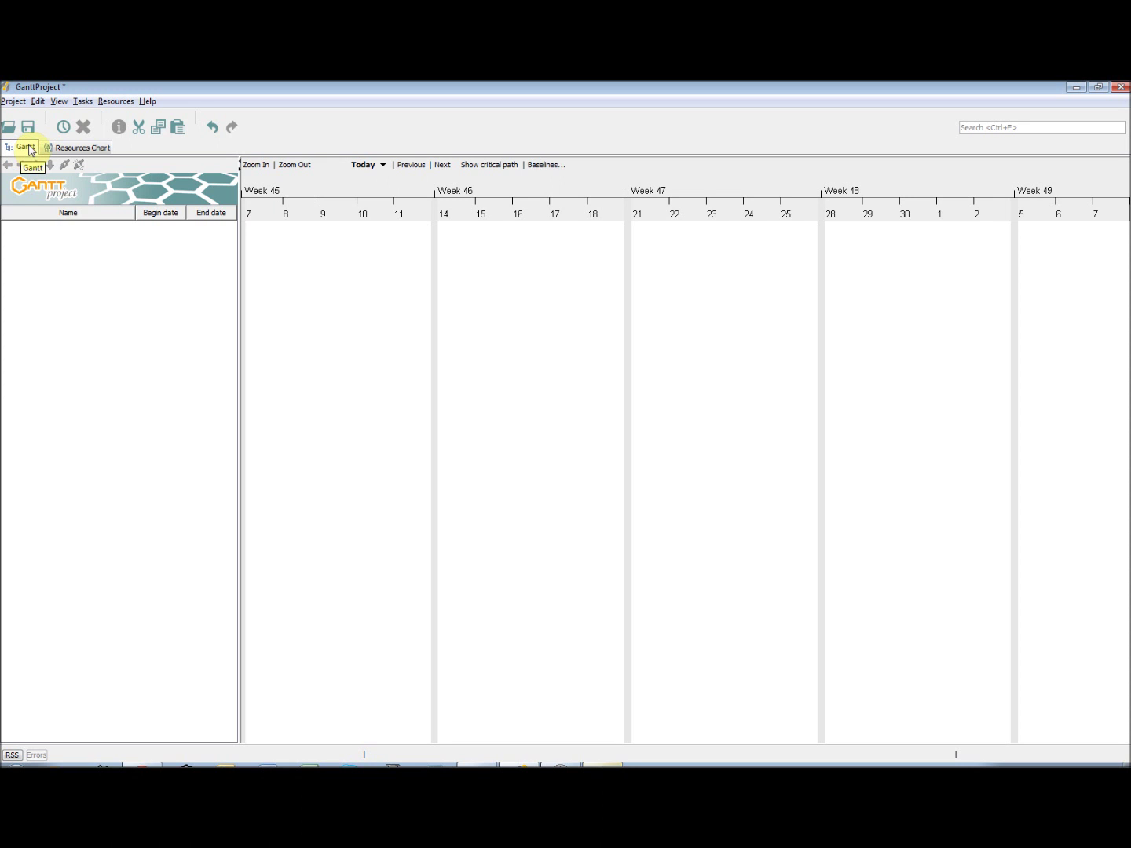
{"action": "left_click", "coordinate": [59, 103]}
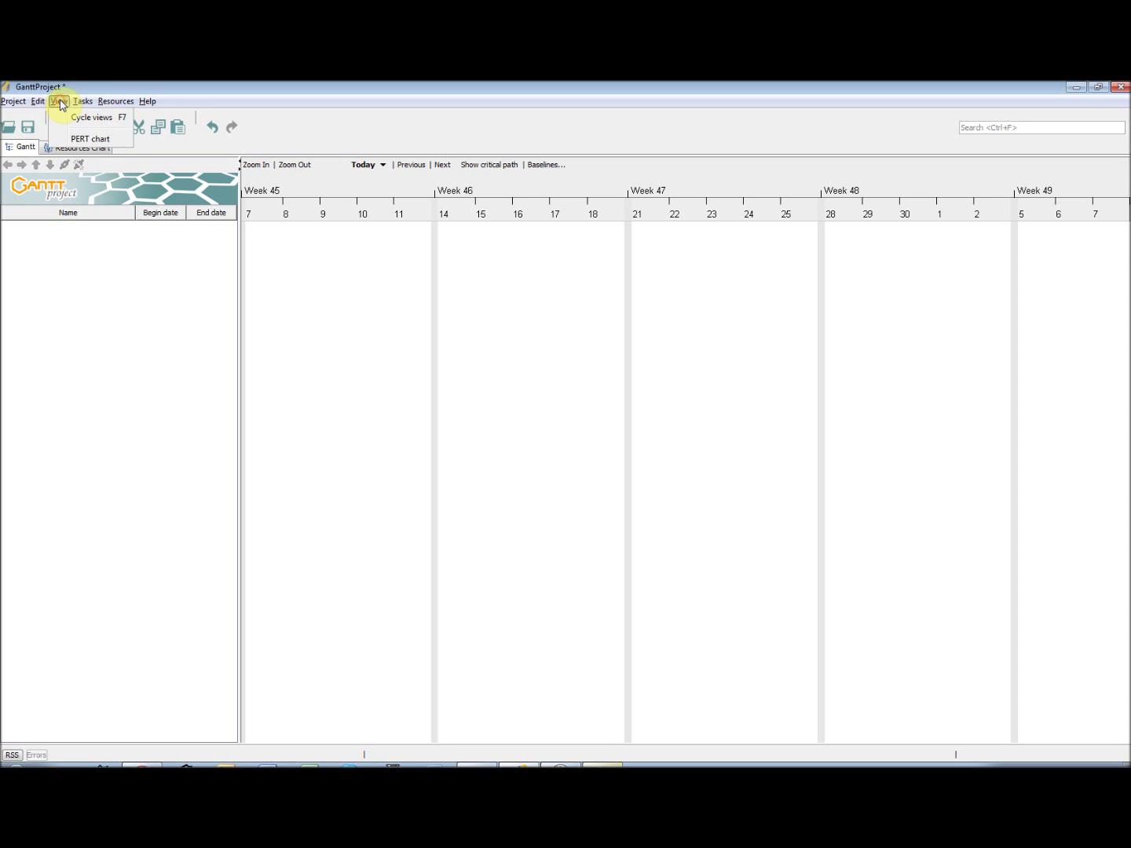
{"action": "left_click", "coordinate": [67, 138]}
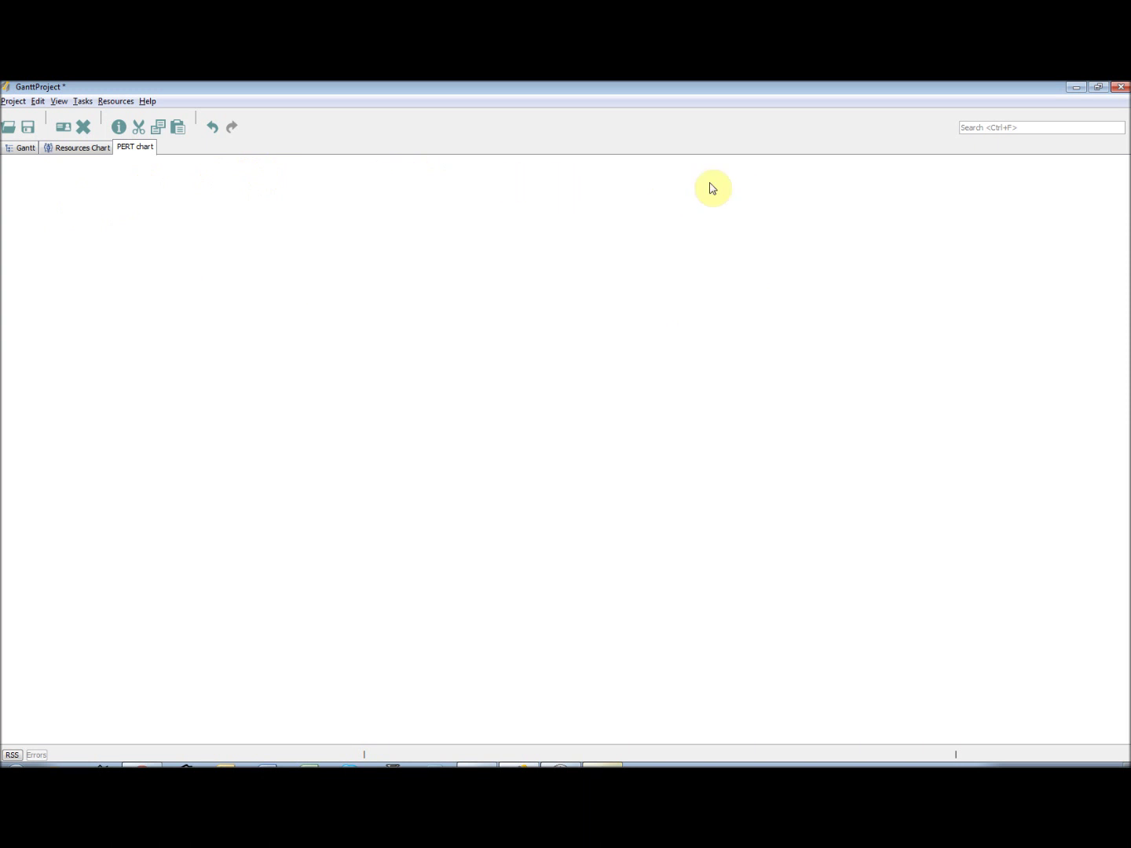
{"action": "left_click", "coordinate": [60, 102]}
{"action": "left_click", "coordinate": [88, 139]}
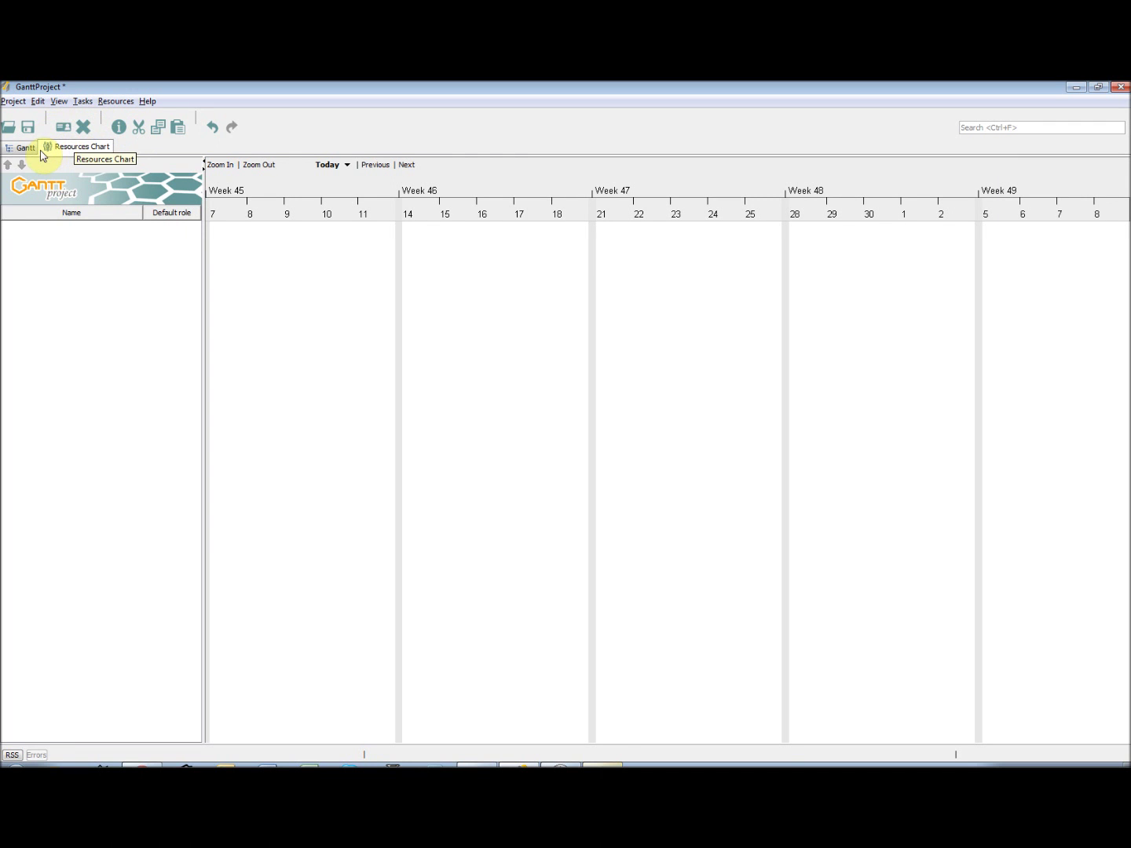
{"action": "left_click", "coordinate": [21, 148]}
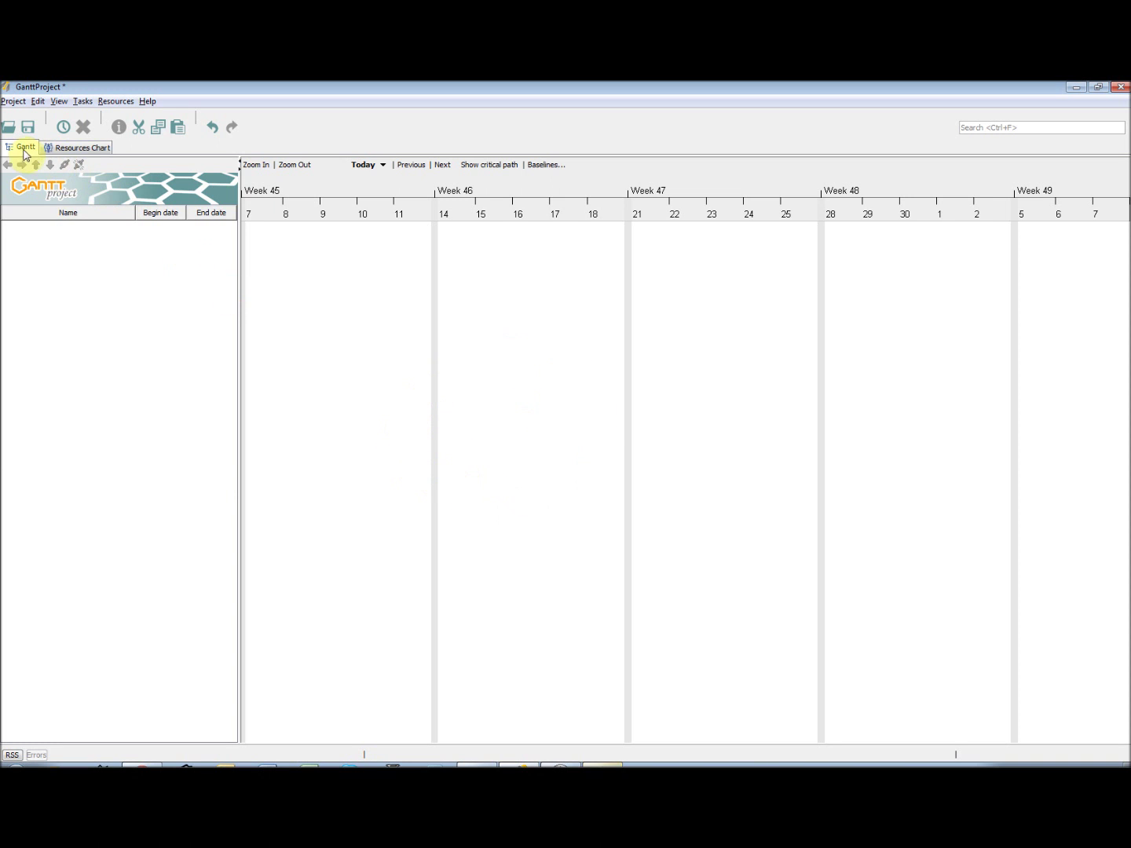
- Toggle to Resources and back, step the timeline later and earlier, then drag it a few days later
{"action": "left_click", "coordinate": [77, 147]}
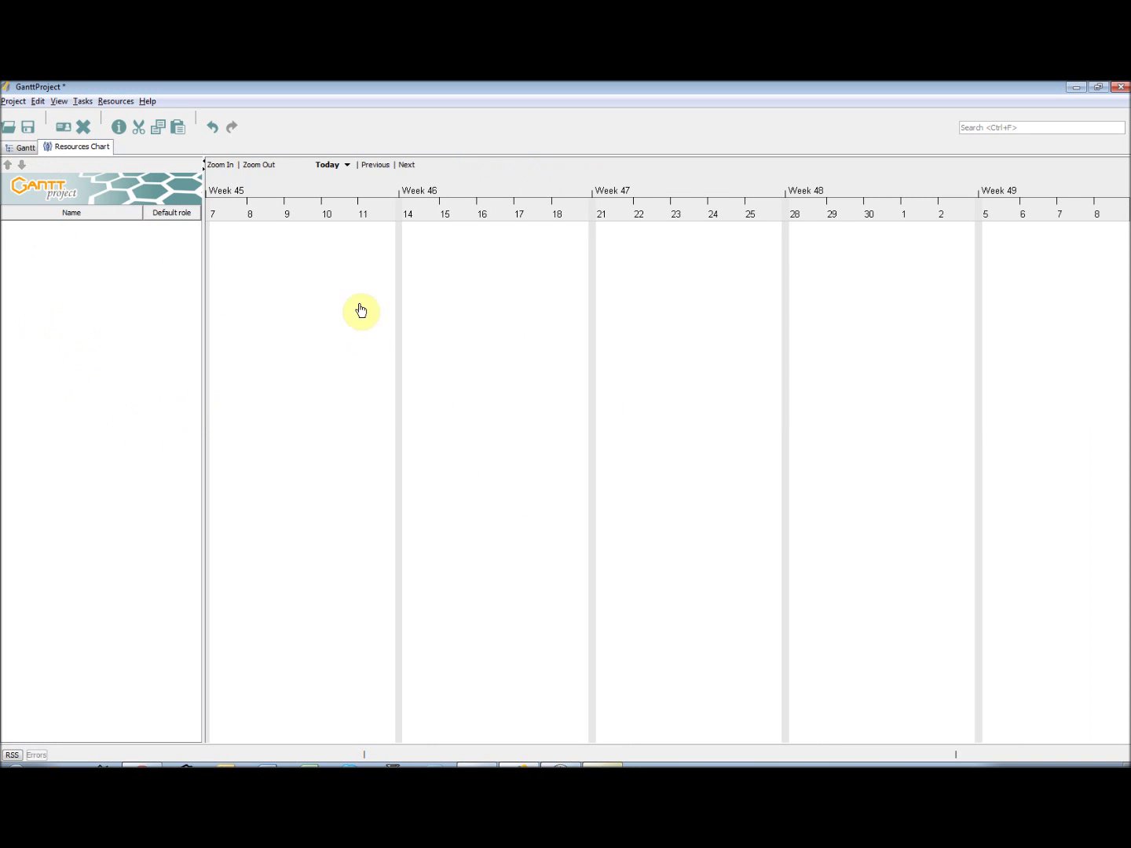
{"action": "left_click", "coordinate": [21, 148]}
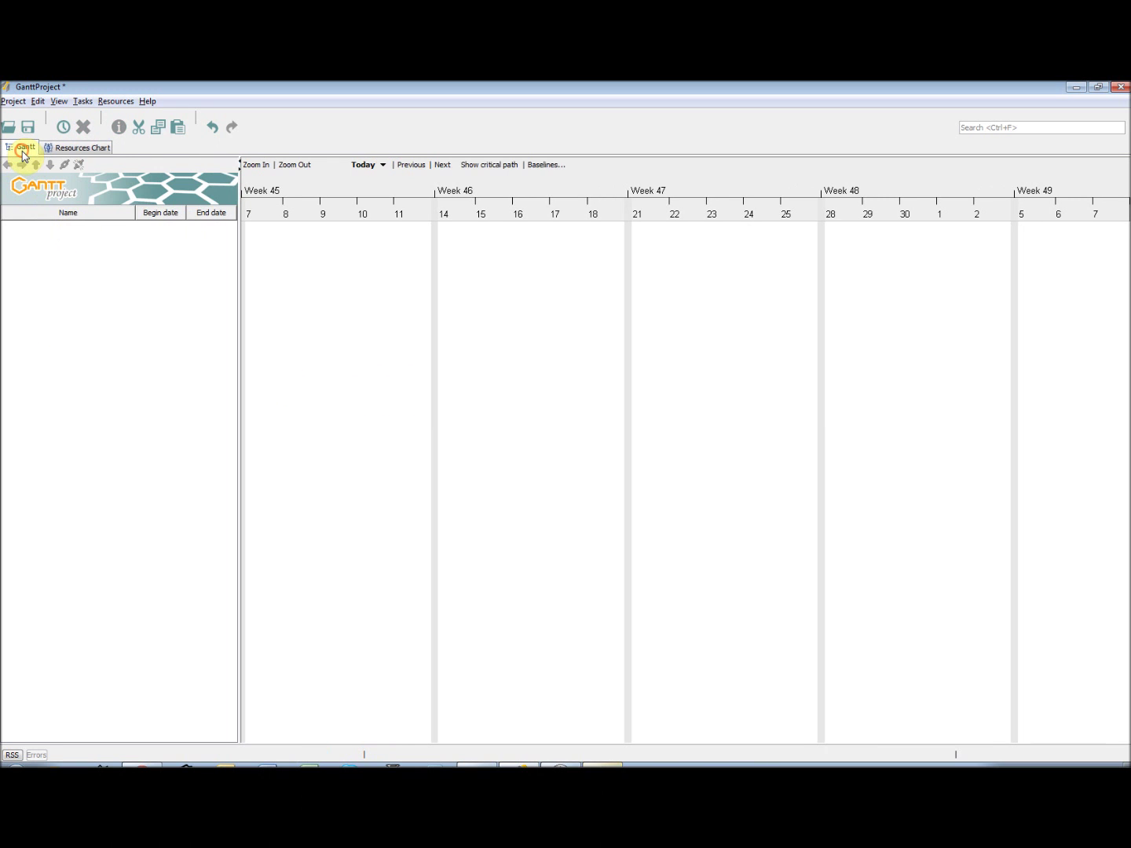
{"action": "left_click", "coordinate": [443, 167]}
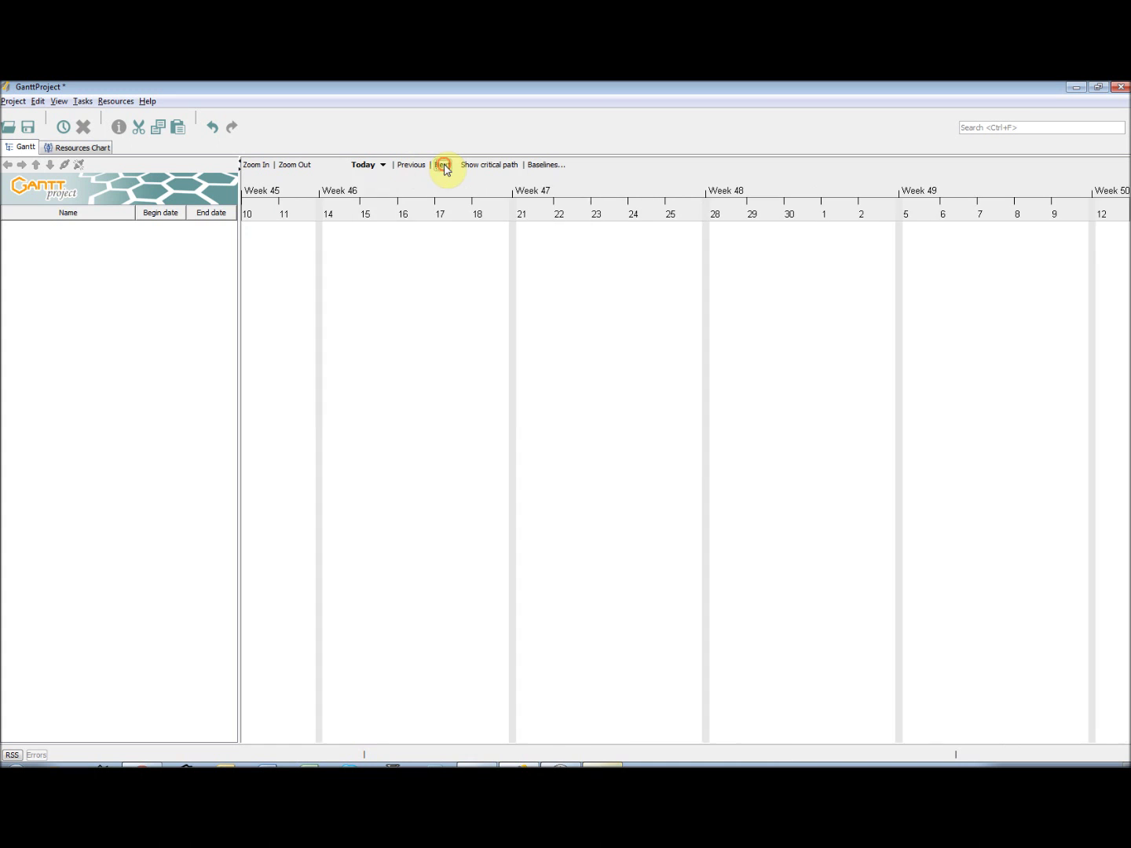
{"action": "left_click", "coordinate": [413, 166]}
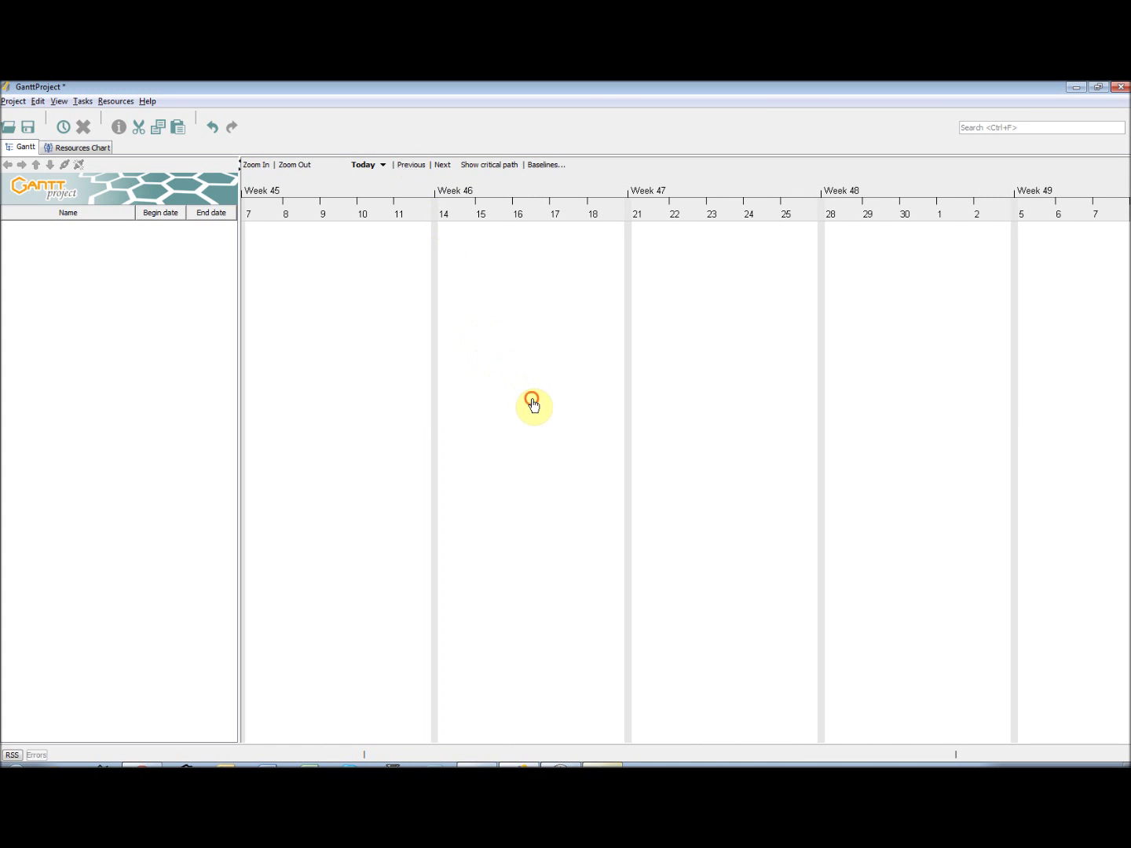
{"action": "left_click_drag", "start_coordinate": [533, 405], "coordinate": [513, 439]}
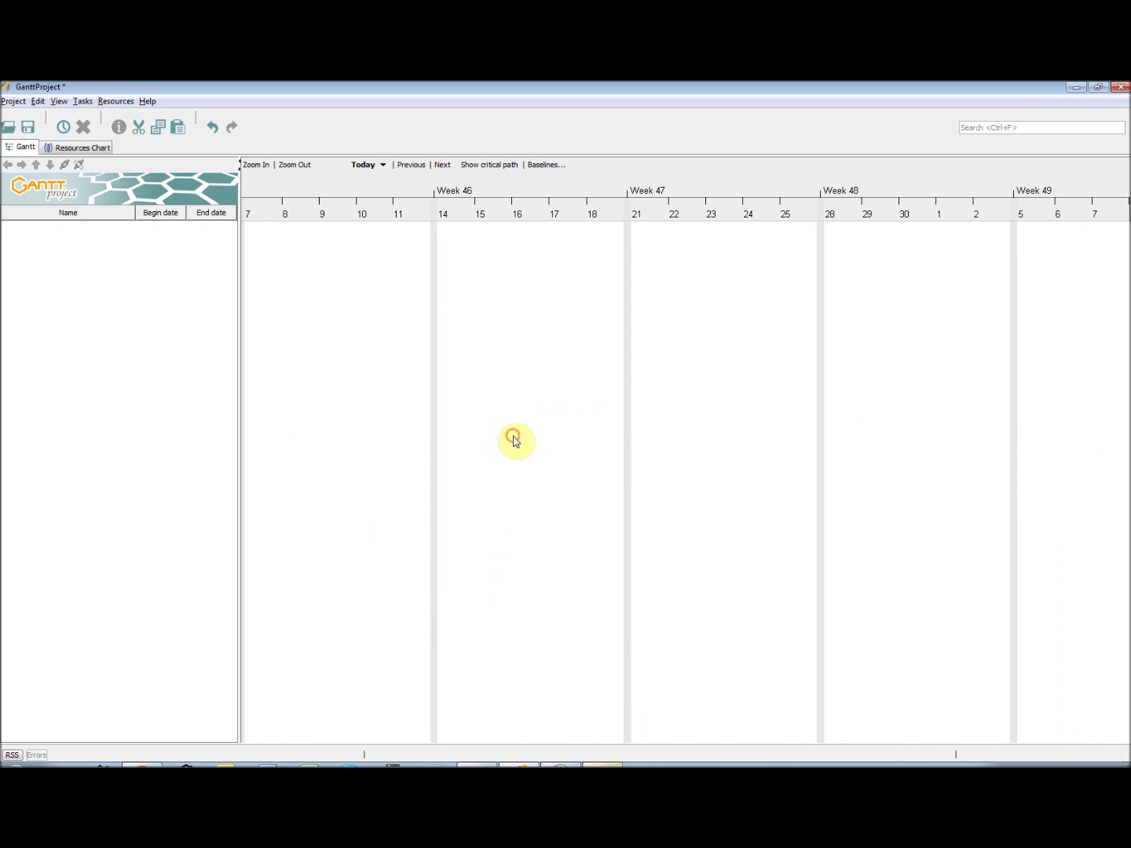
- Zoom the timeline out to month headings and back in to weeks several times
{"action": "left_click", "coordinate": [294, 172]}
{"action": "left_click", "coordinate": [295, 172]}
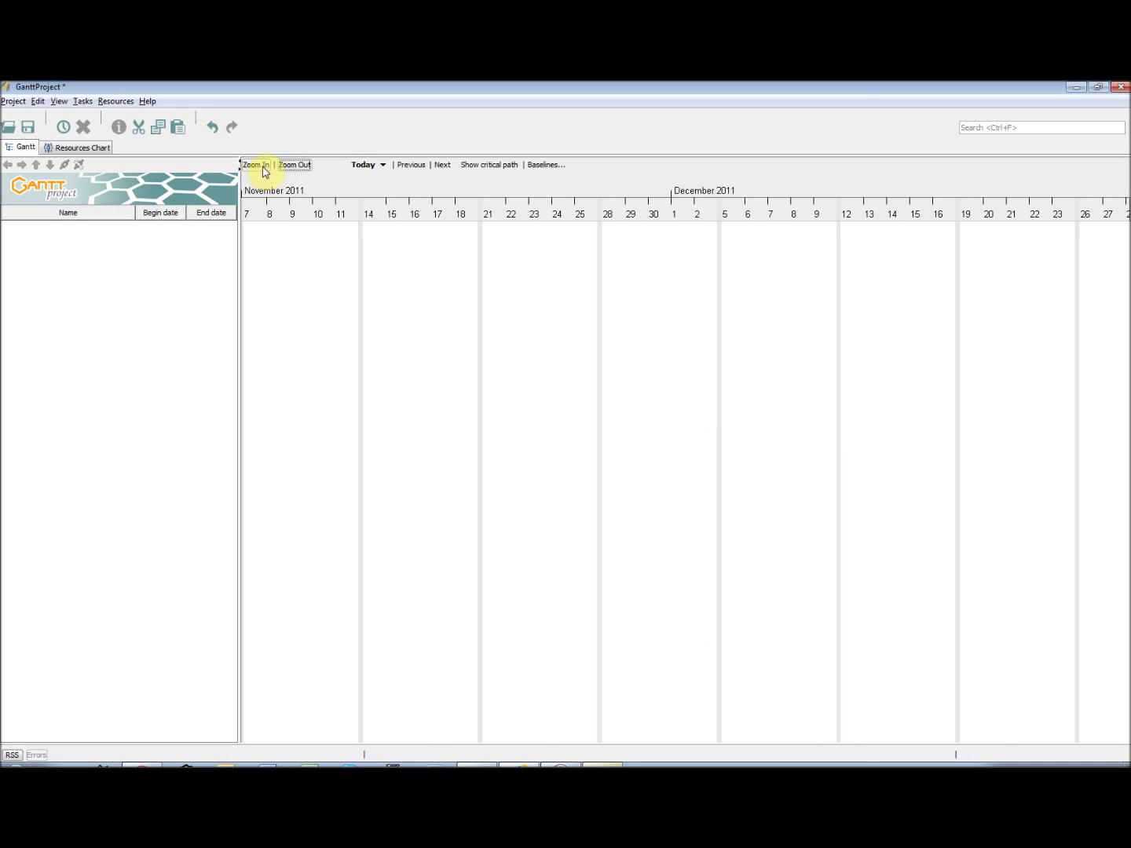
{"action": "left_click", "coordinate": [262, 168]}
{"action": "left_click", "coordinate": [261, 168]}
{"action": "left_click", "coordinate": [263, 168]}
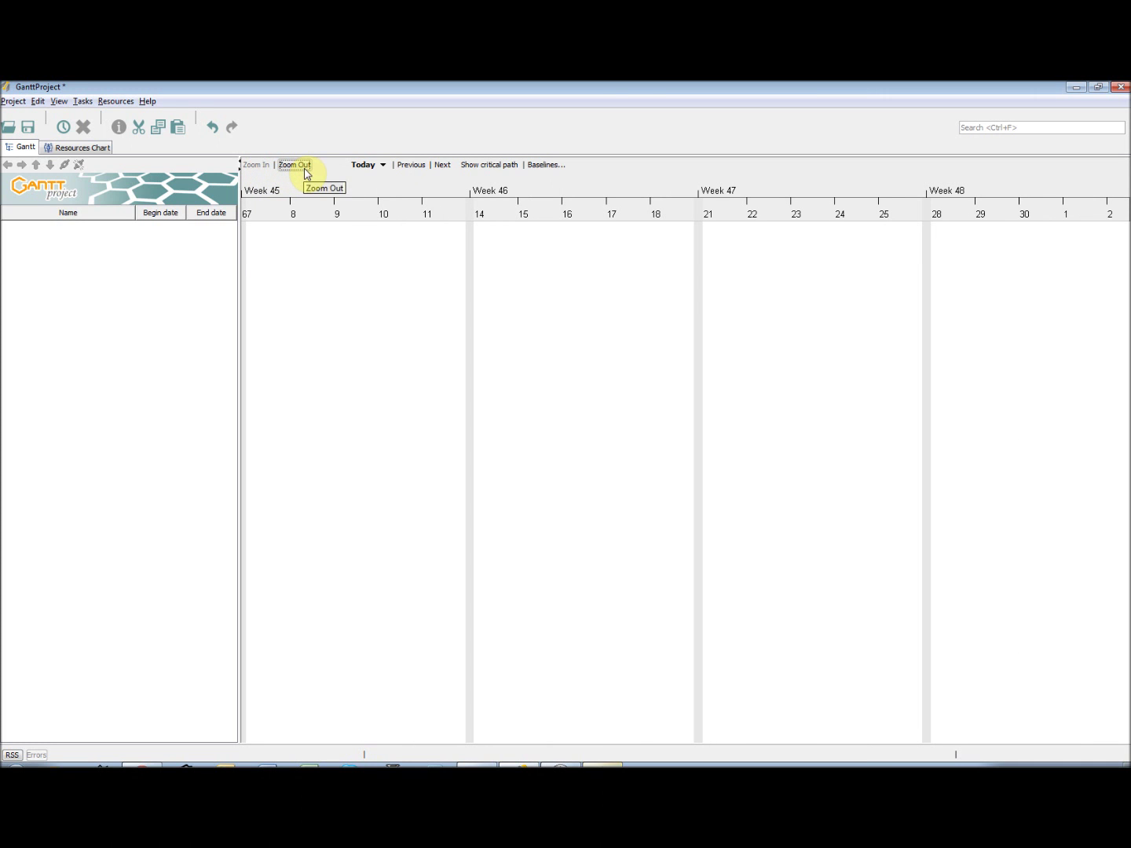
{"action": "left_click", "coordinate": [297, 165]}
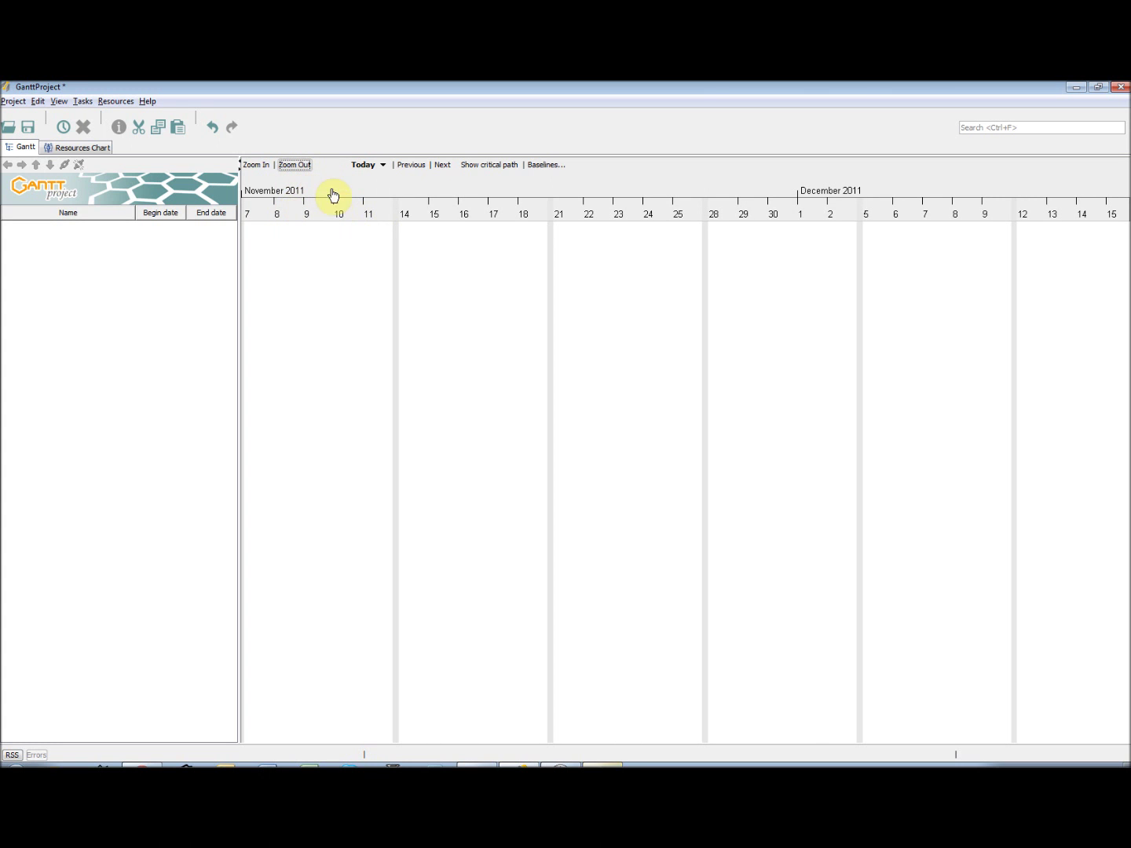
{"action": "left_click", "coordinate": [264, 166]}
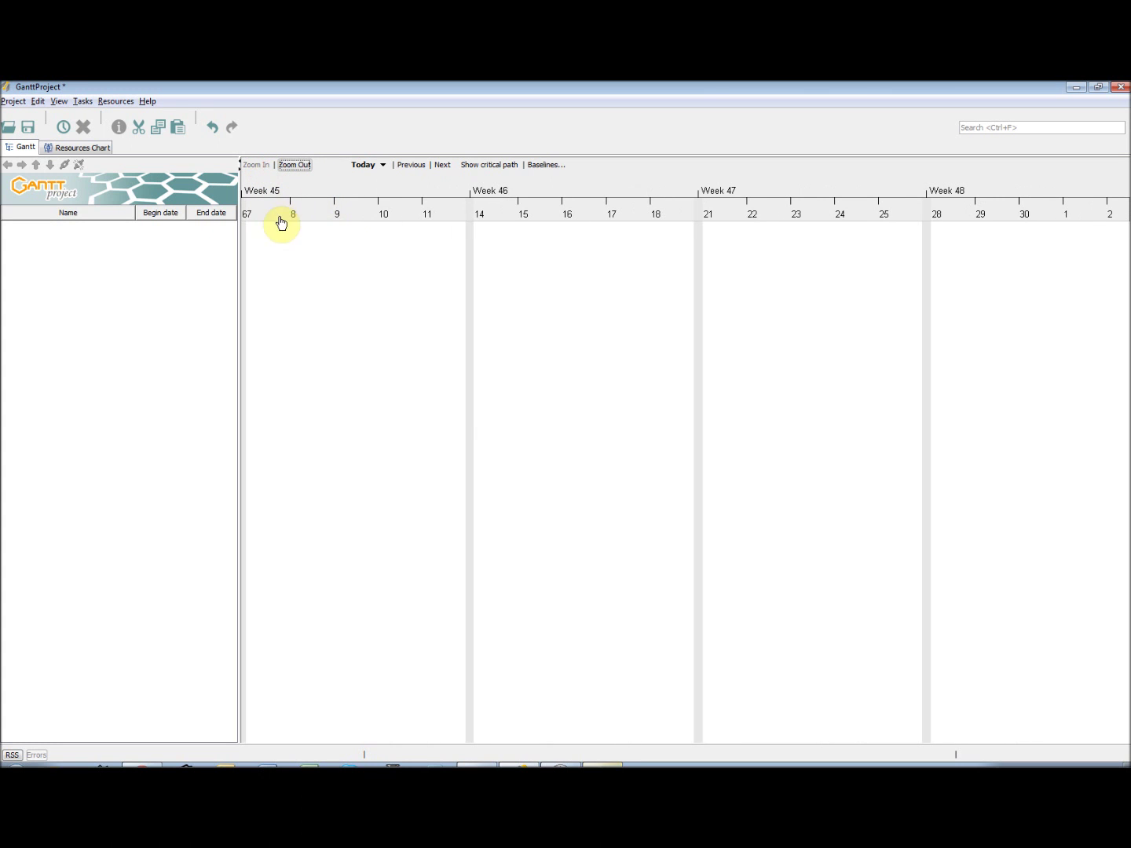
{"action": "left_click", "coordinate": [300, 167]}
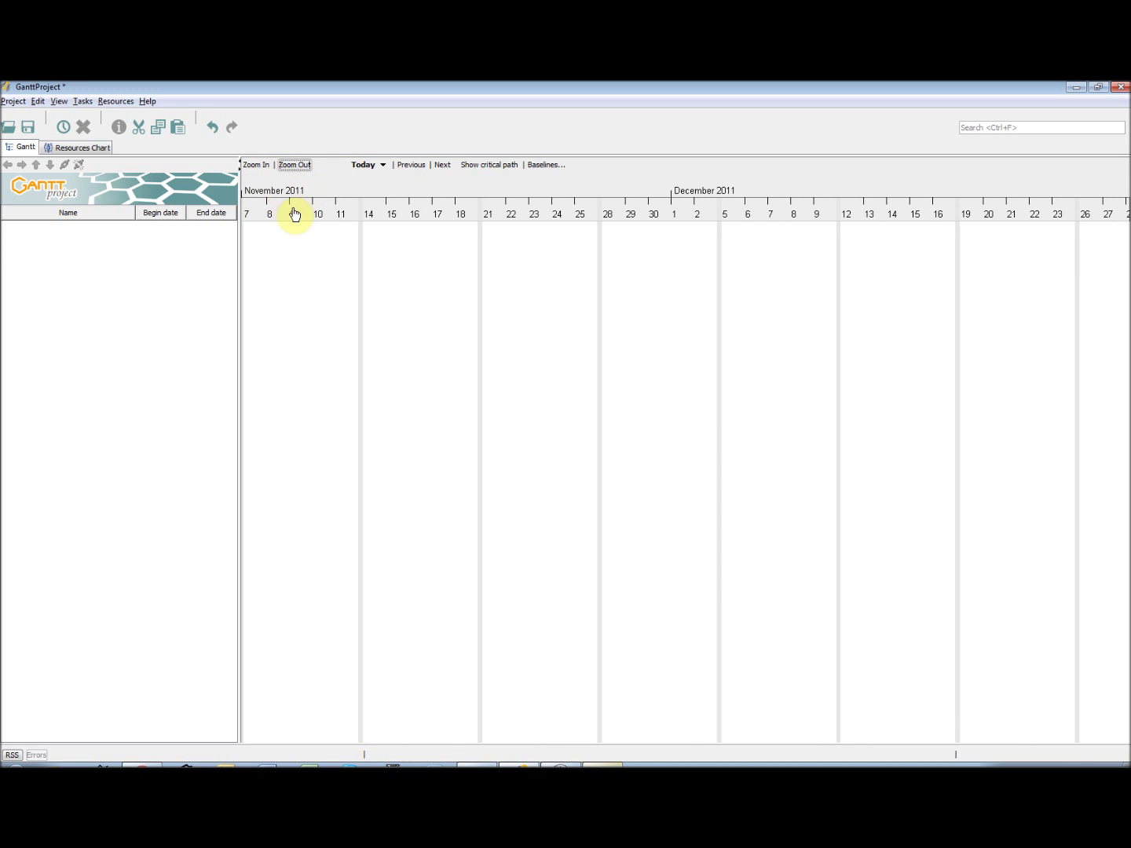
- Jump the timeline to today, showing November and December 2011 day by day
{"action": "left_click", "coordinate": [385, 168]}
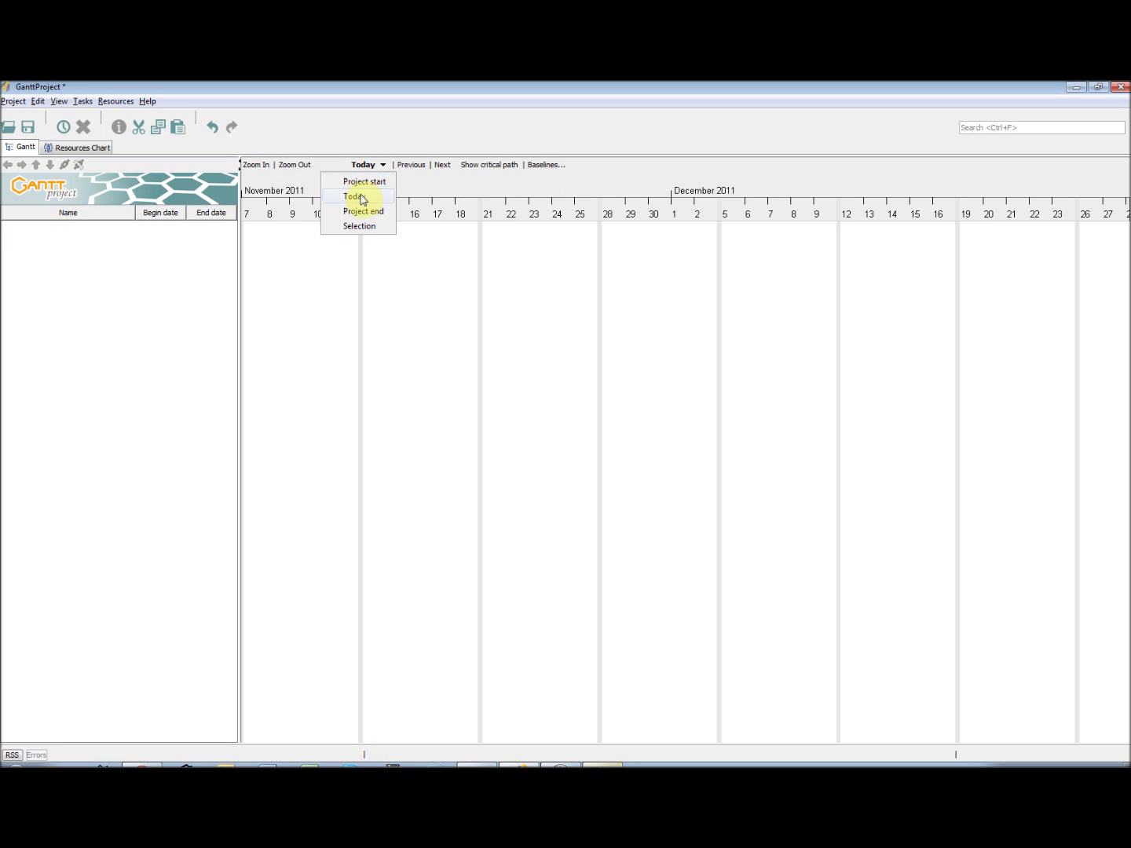
{"action": "left_click", "coordinate": [364, 201]}
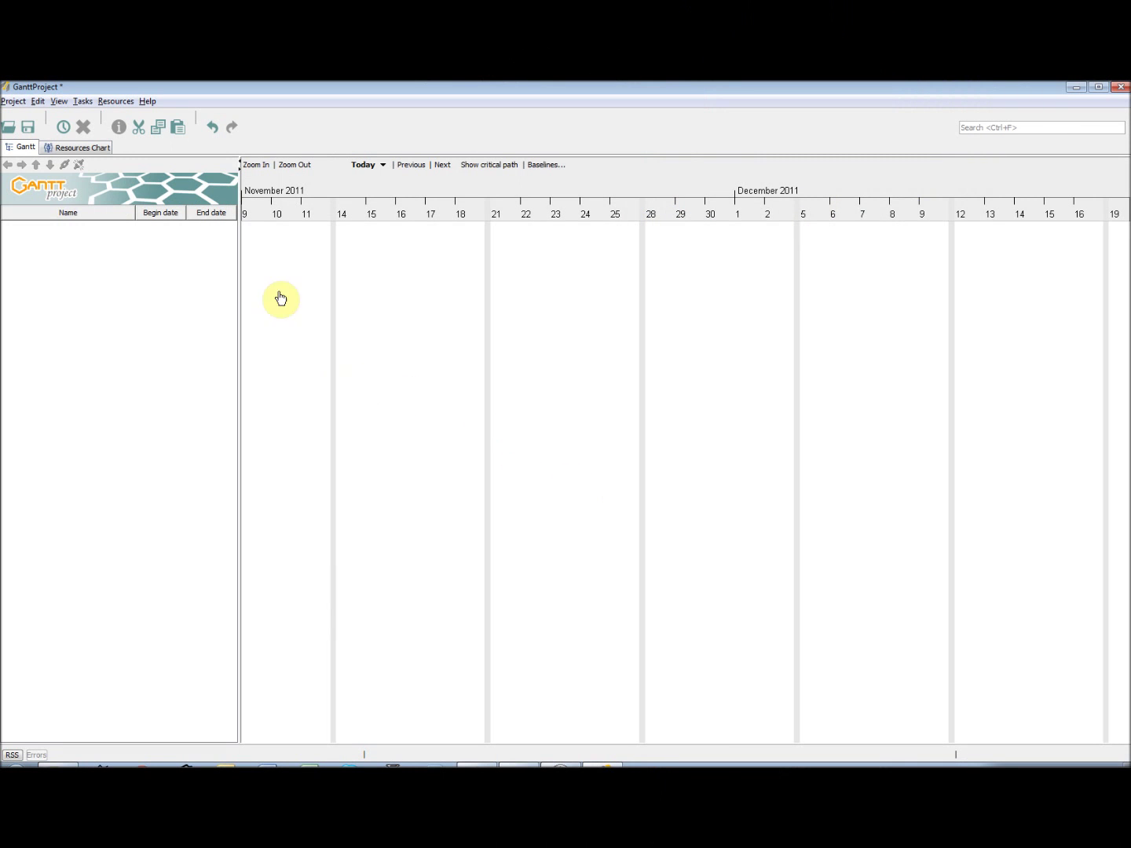
{"action": "left_click", "coordinate": [12, 100]}
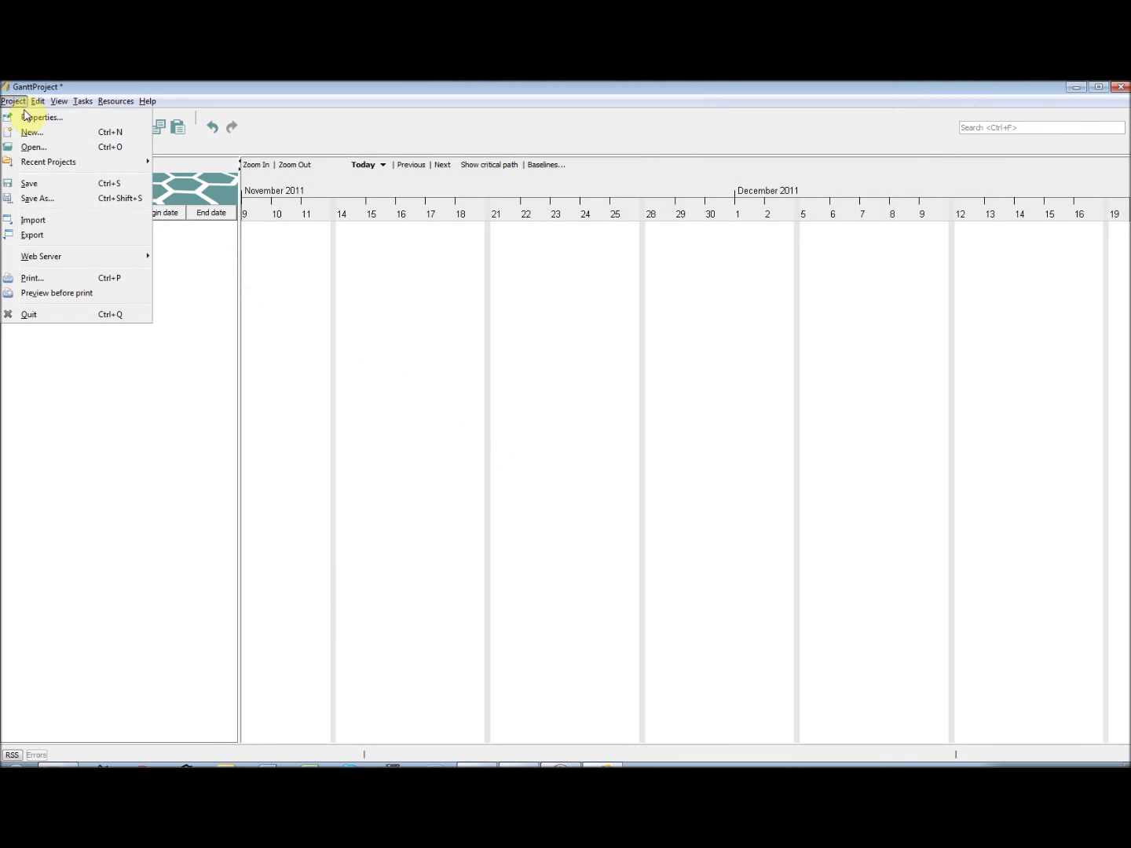
- Name the project 'GanttProject Tutorial', organization 'GanttProject', with web link and description 'This is a ganttproject tutorial.'
{"action": "left_click", "coordinate": [28, 117]}
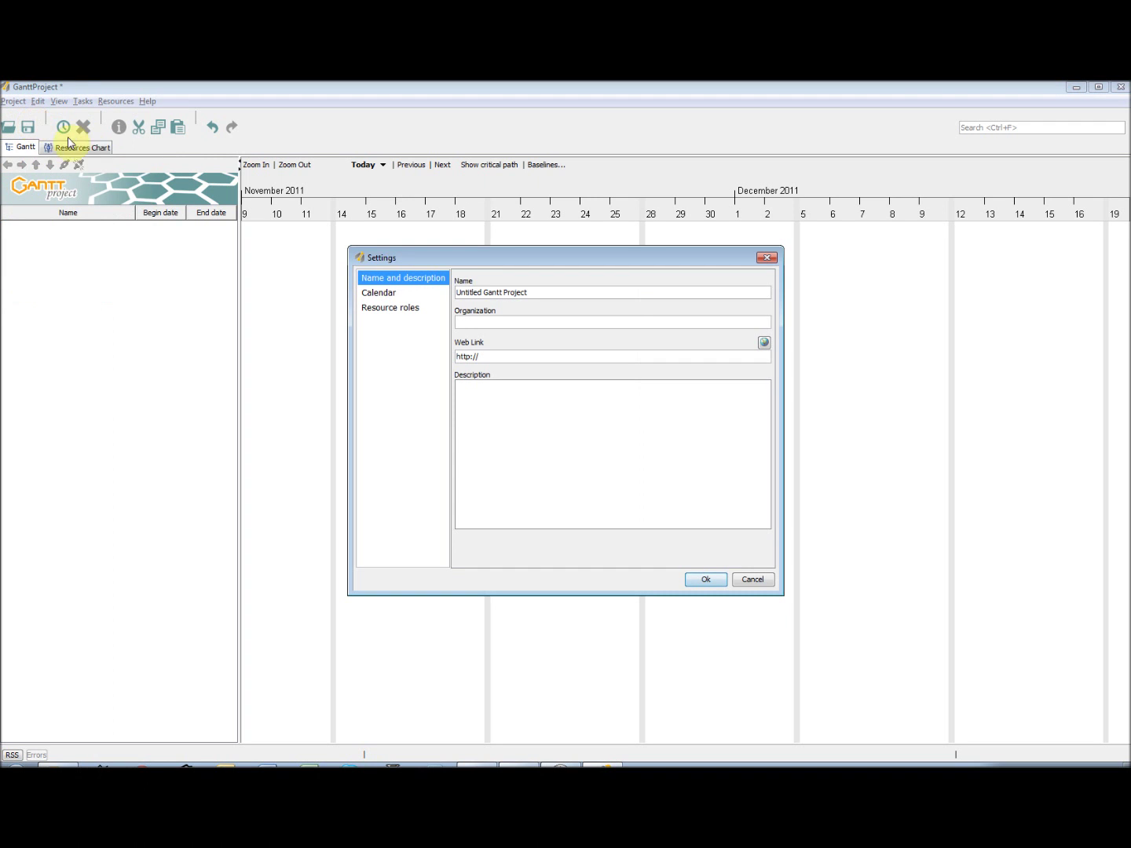
{"action": "left_click_drag", "start_coordinate": [535, 291], "coordinate": [441, 293]}
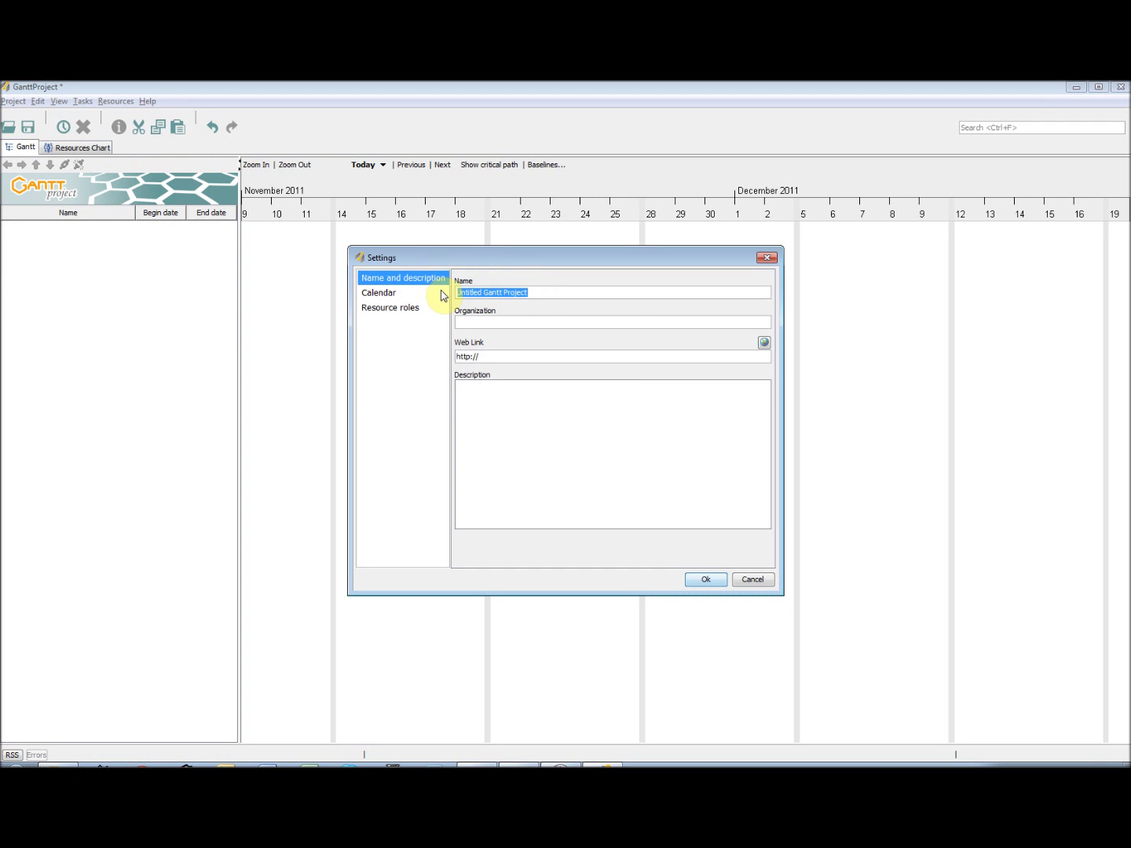
{"action": "type", "text": "GanttProject Tutorial"}
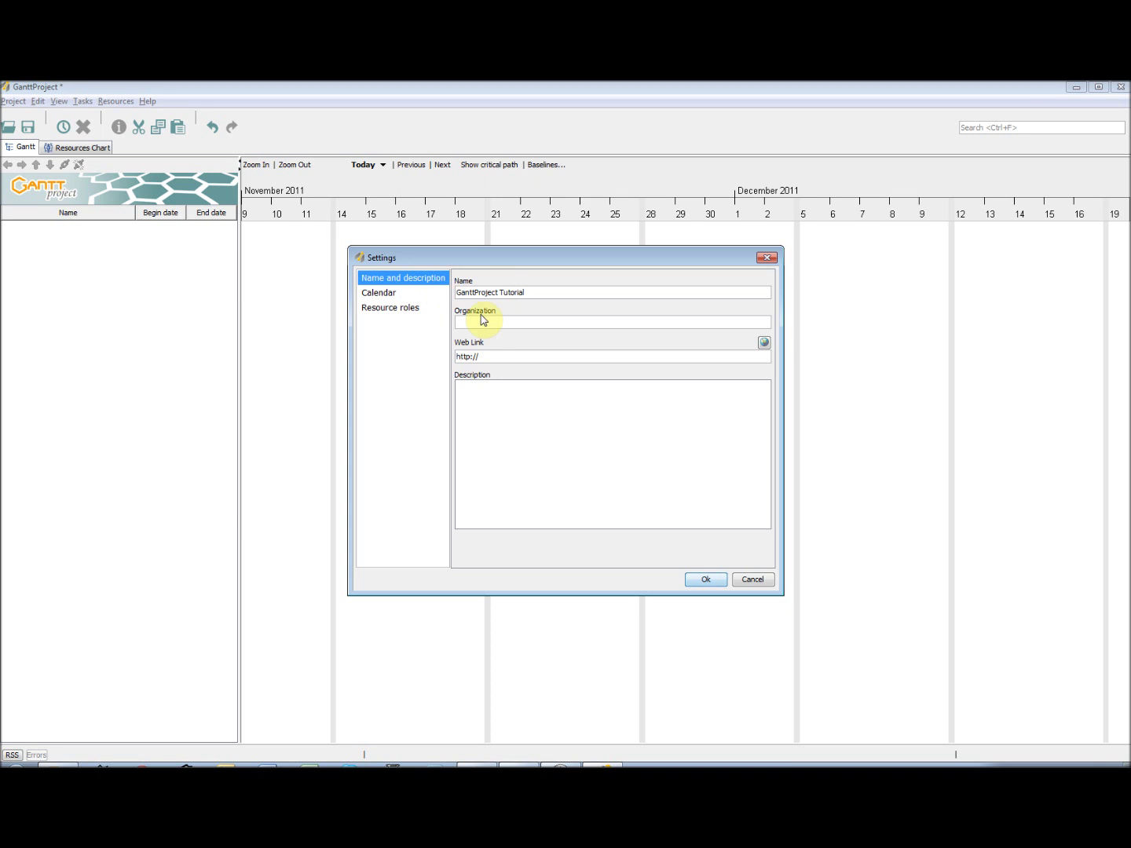
{"action": "left_click", "coordinate": [487, 322]}
{"action": "type", "text": "GanttProject"}
{"action": "left_click", "coordinate": [516, 357]}
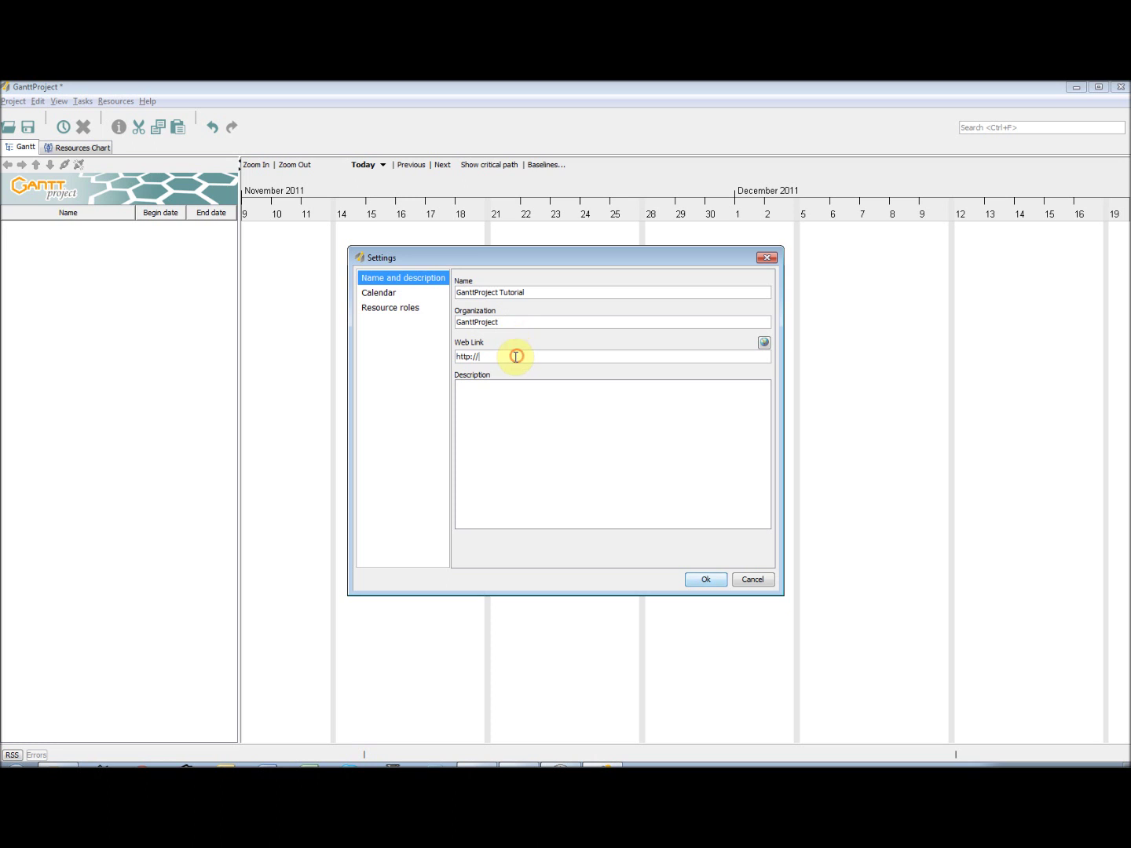
{"action": "type", "text": "www.ganttproject.biz"}
{"action": "left_click", "coordinate": [512, 400]}
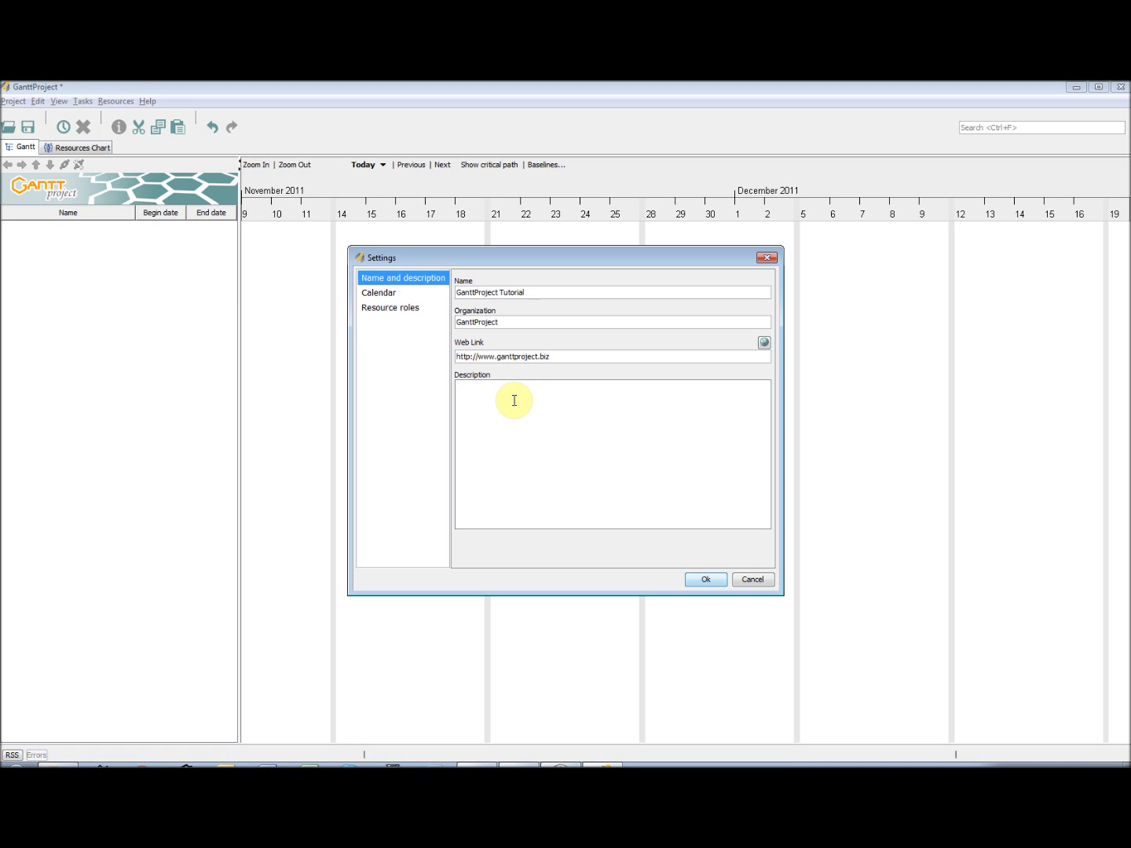
{"action": "type", "text": "This is a ganttproject tutorial."}
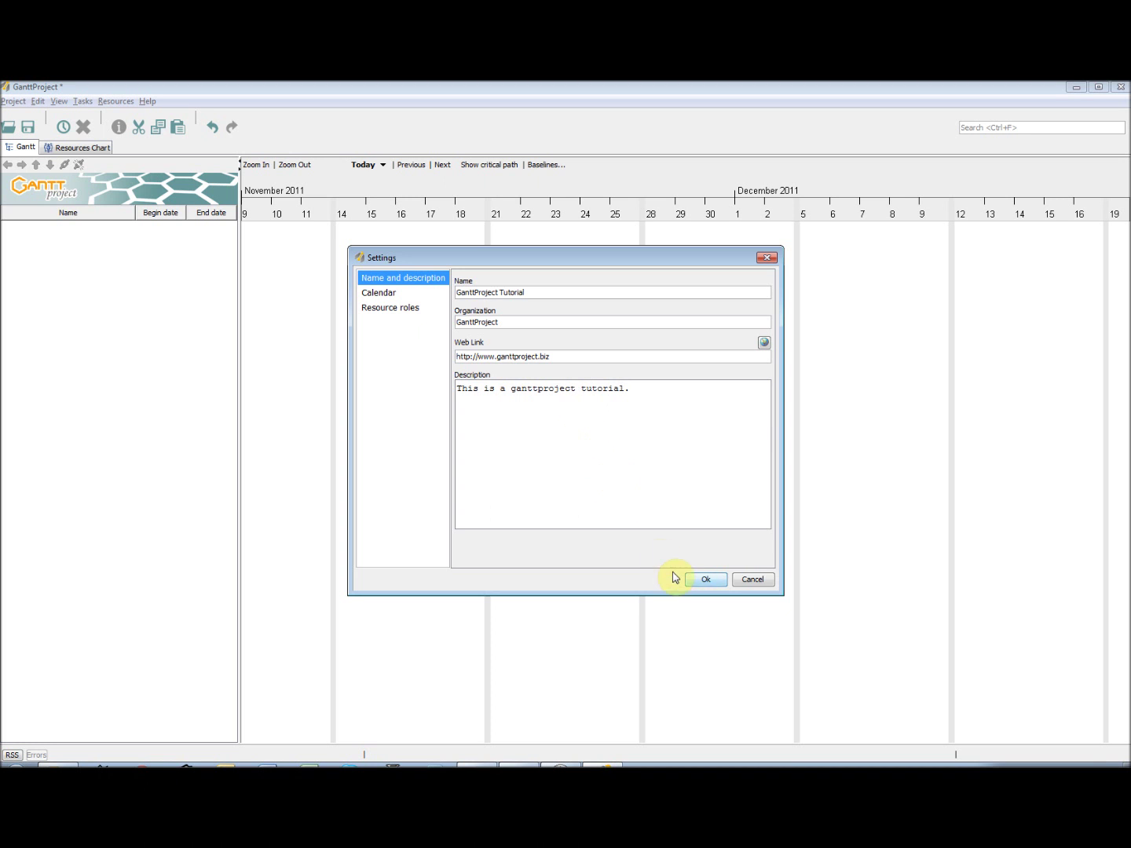
{"action": "left_click", "coordinate": [705, 580]}
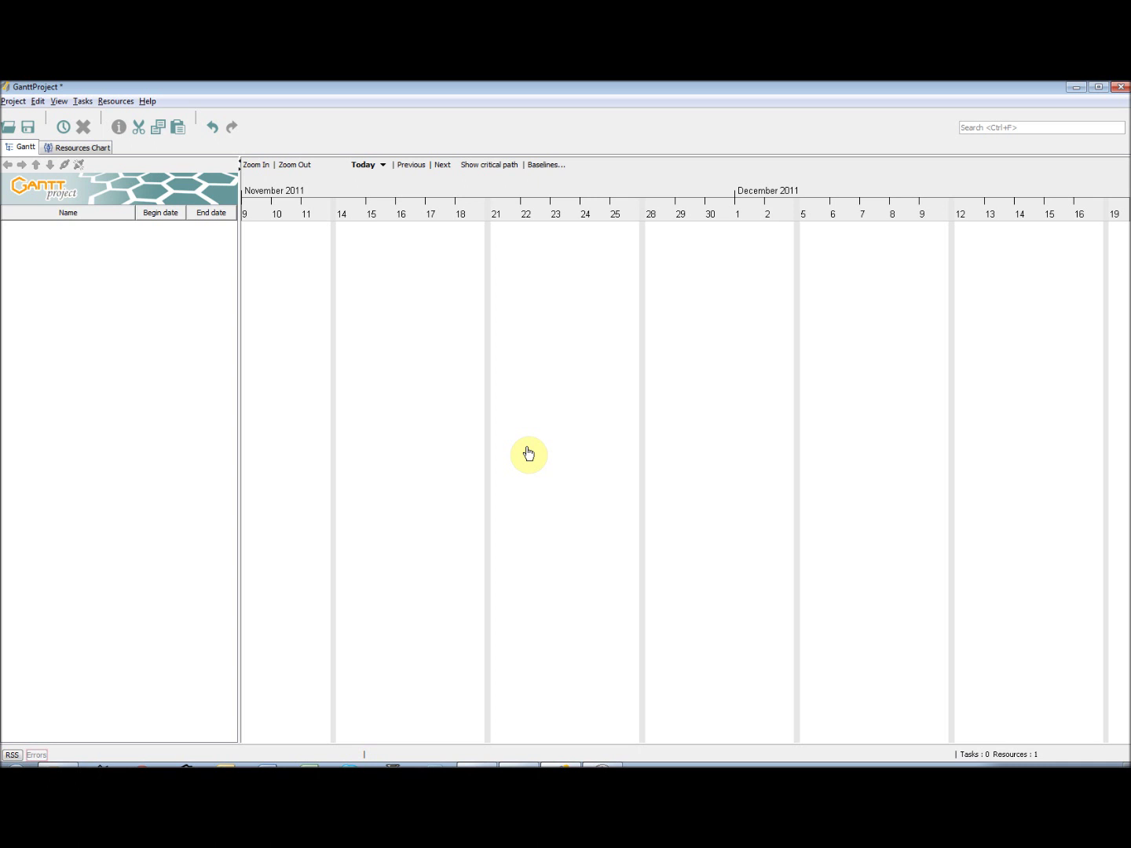
- On the Resources Chart, bring up the New Resource dialog from the Resources menu
{"action": "left_click", "coordinate": [76, 149]}
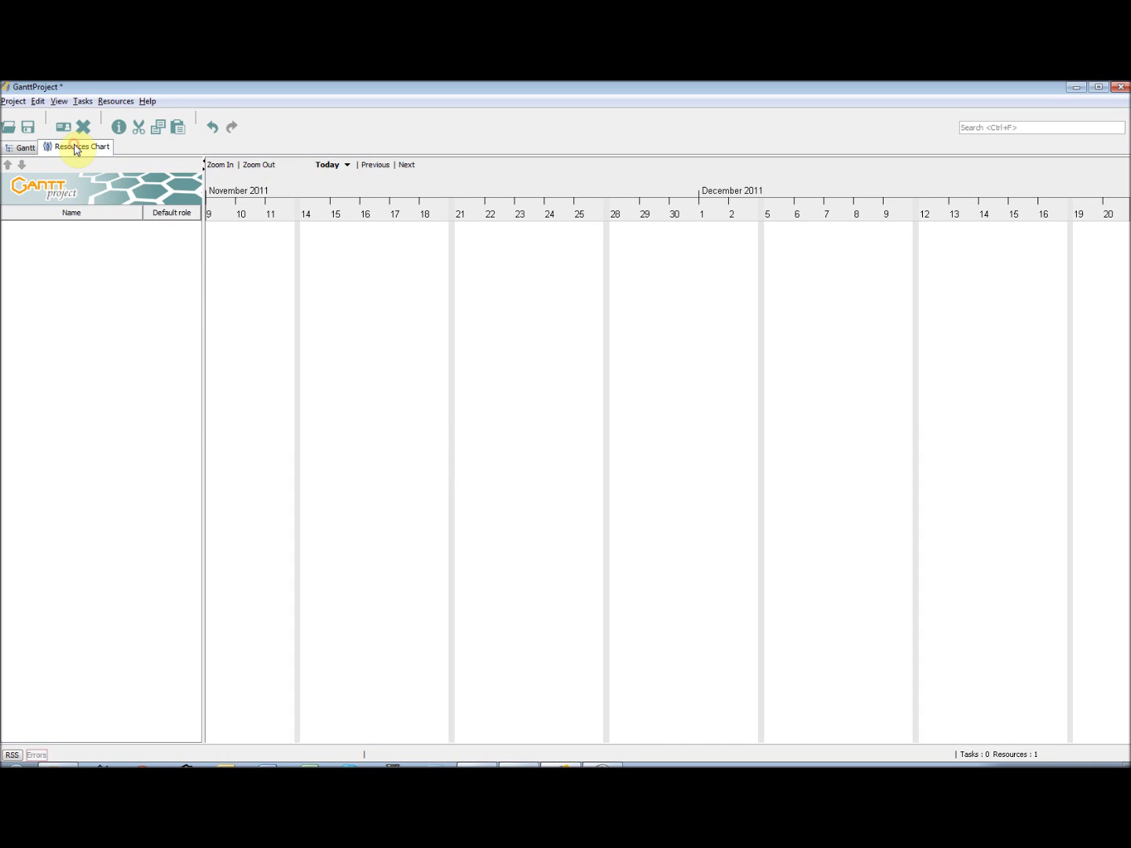
{"action": "right_click", "coordinate": [98, 376]}
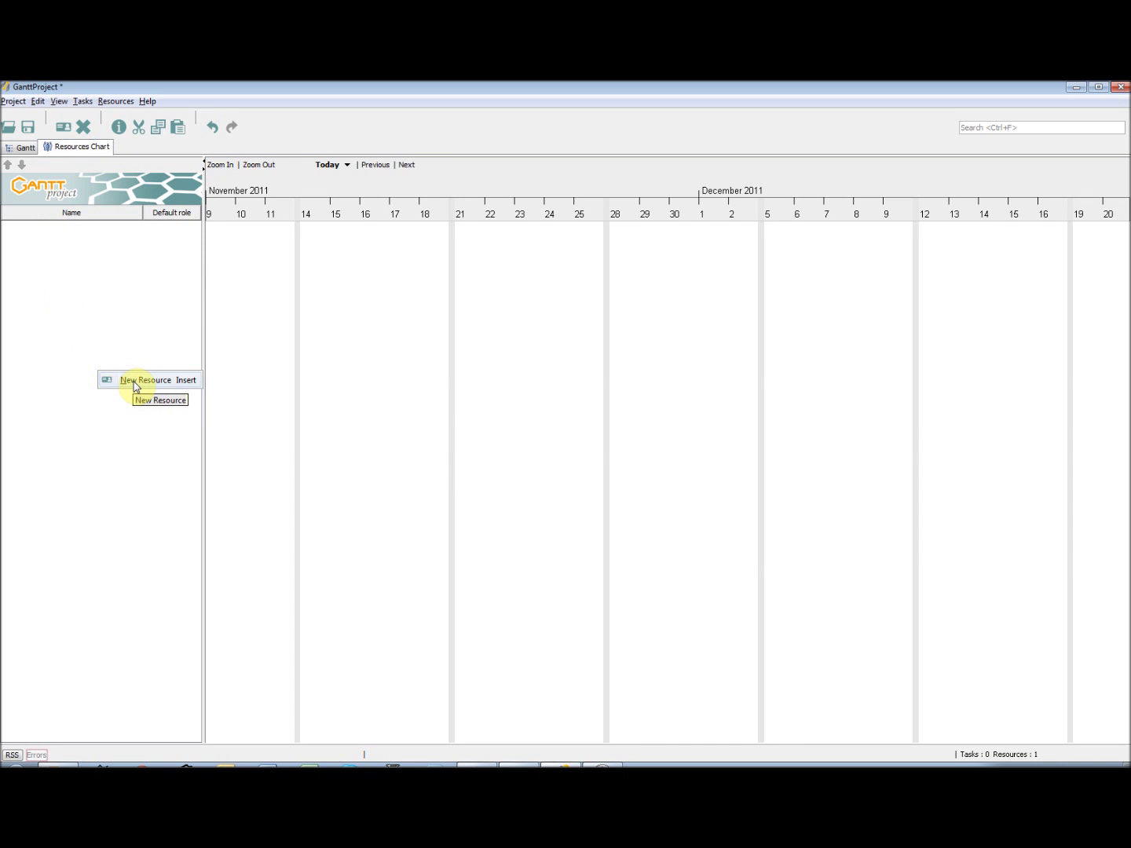
{"action": "left_click", "coordinate": [127, 349]}
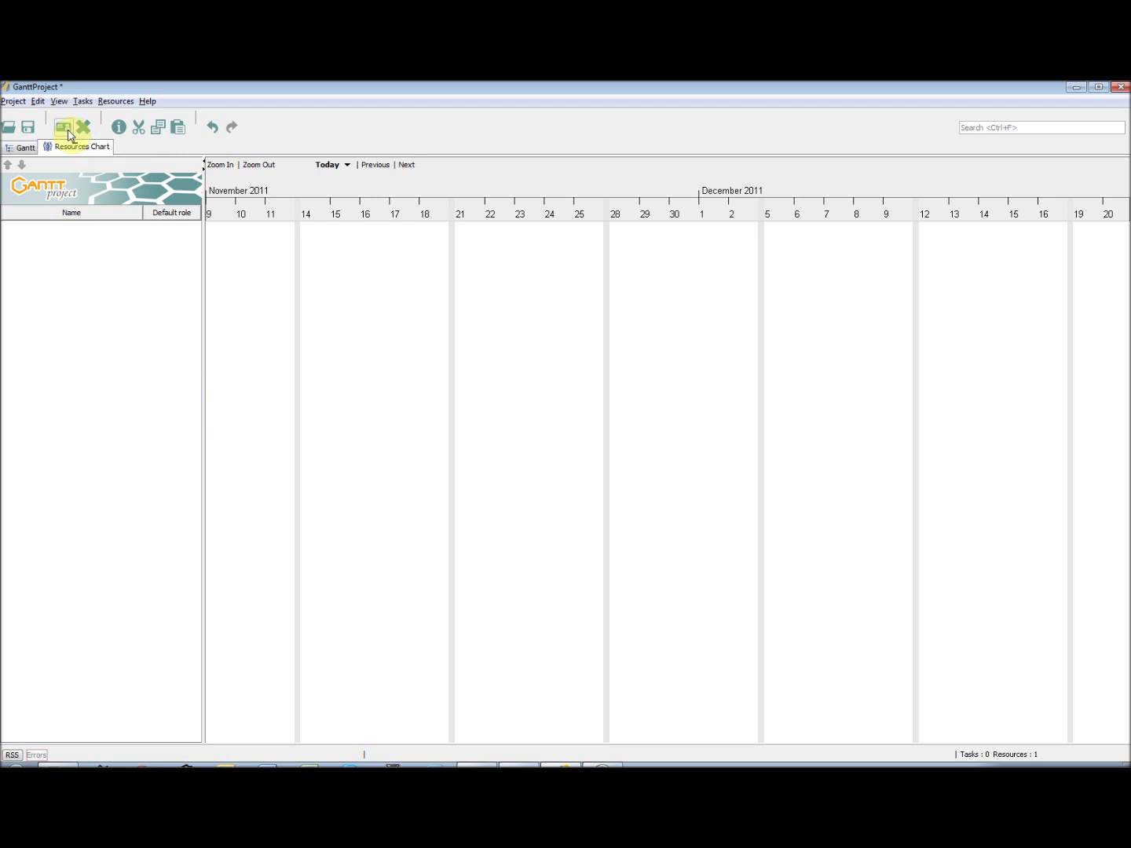
{"action": "left_click", "coordinate": [109, 104]}
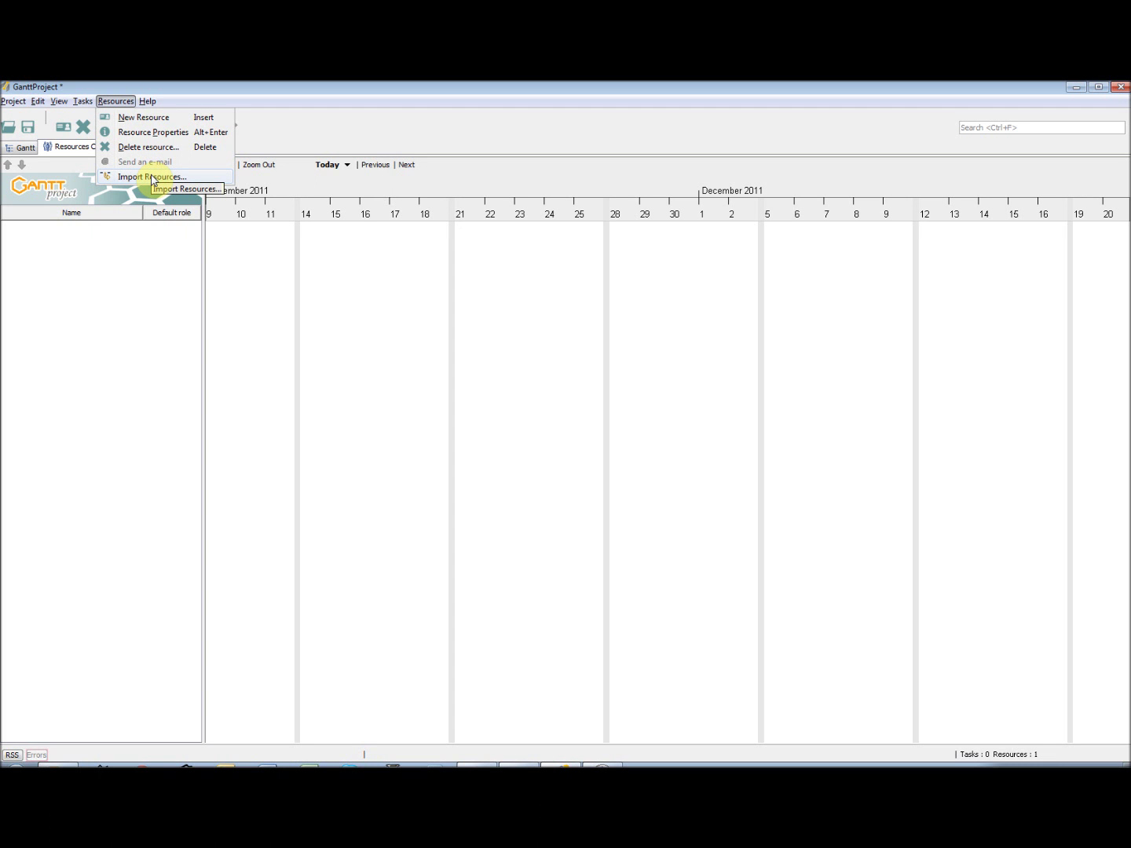
{"action": "left_click", "coordinate": [158, 122]}
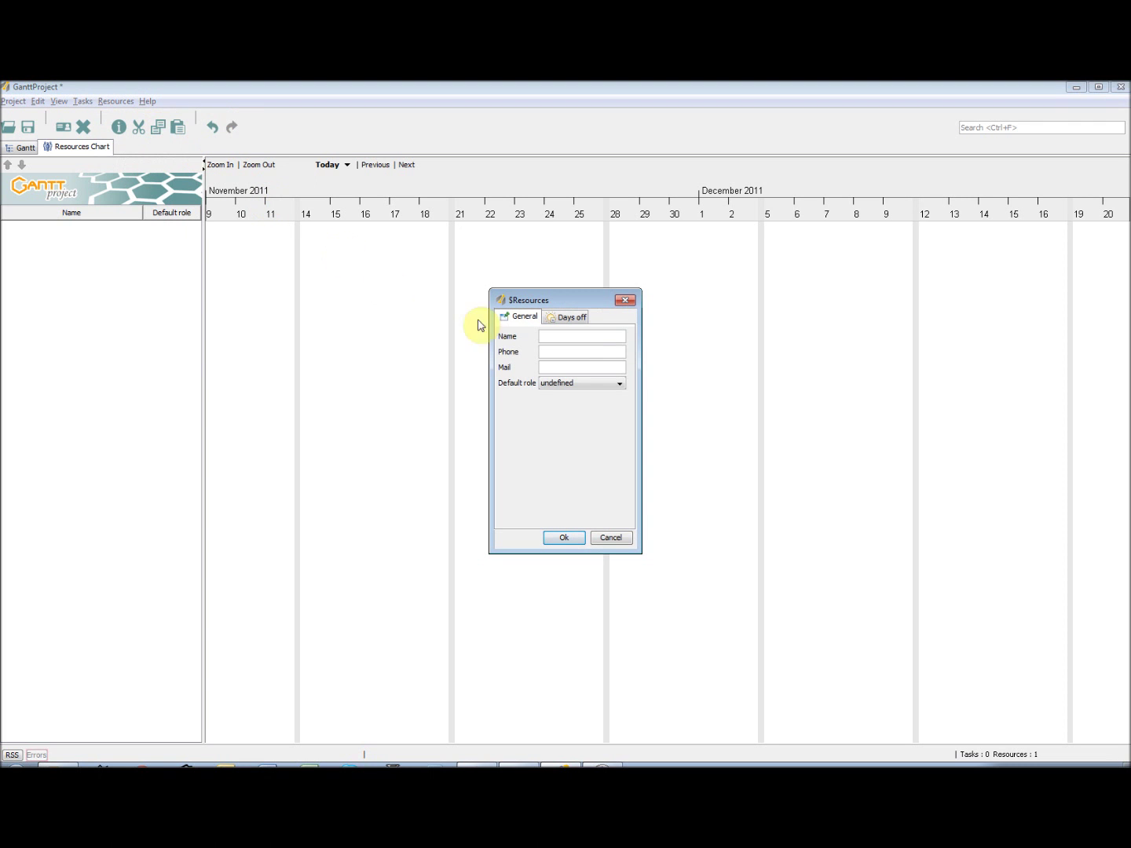
- Enter the resource's name, phone number and e-mail address
{"action": "left_click", "coordinate": [559, 341]}
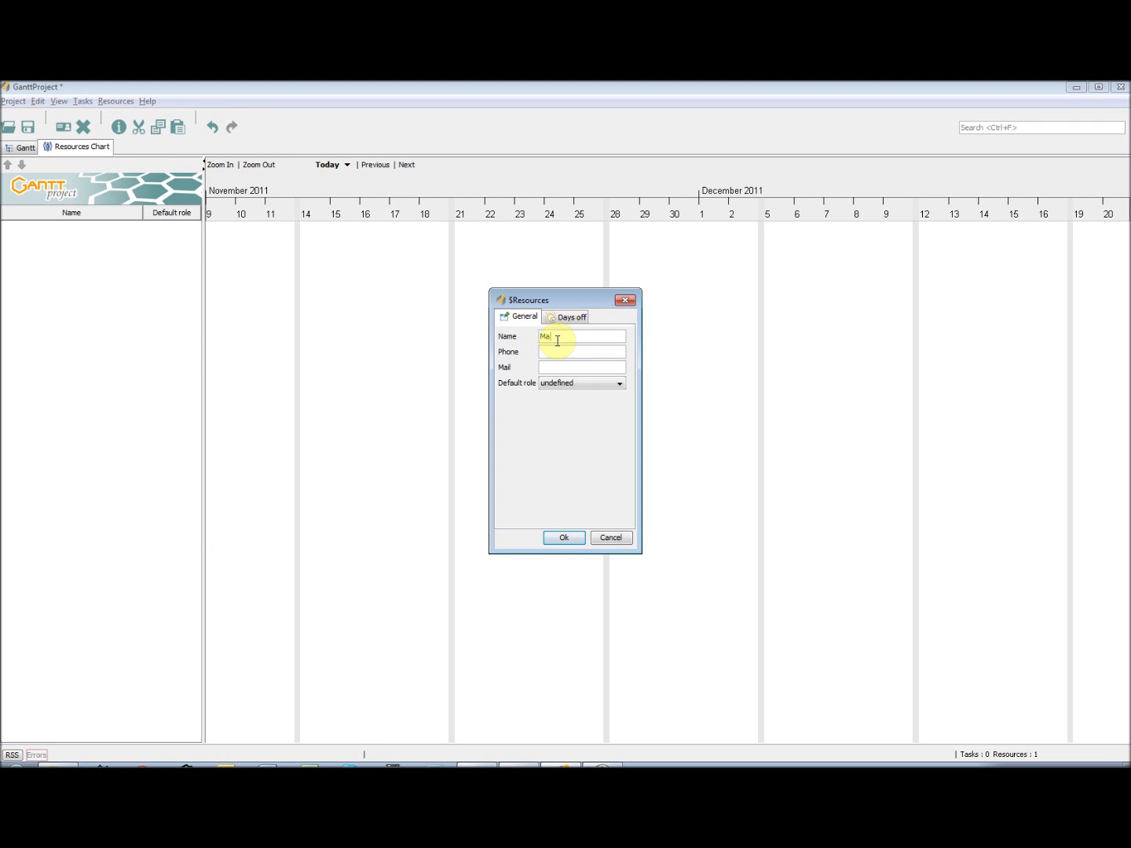
{"action": "left_click", "coordinate": [575, 351]}
{"action": "type", "text": "123456789"}
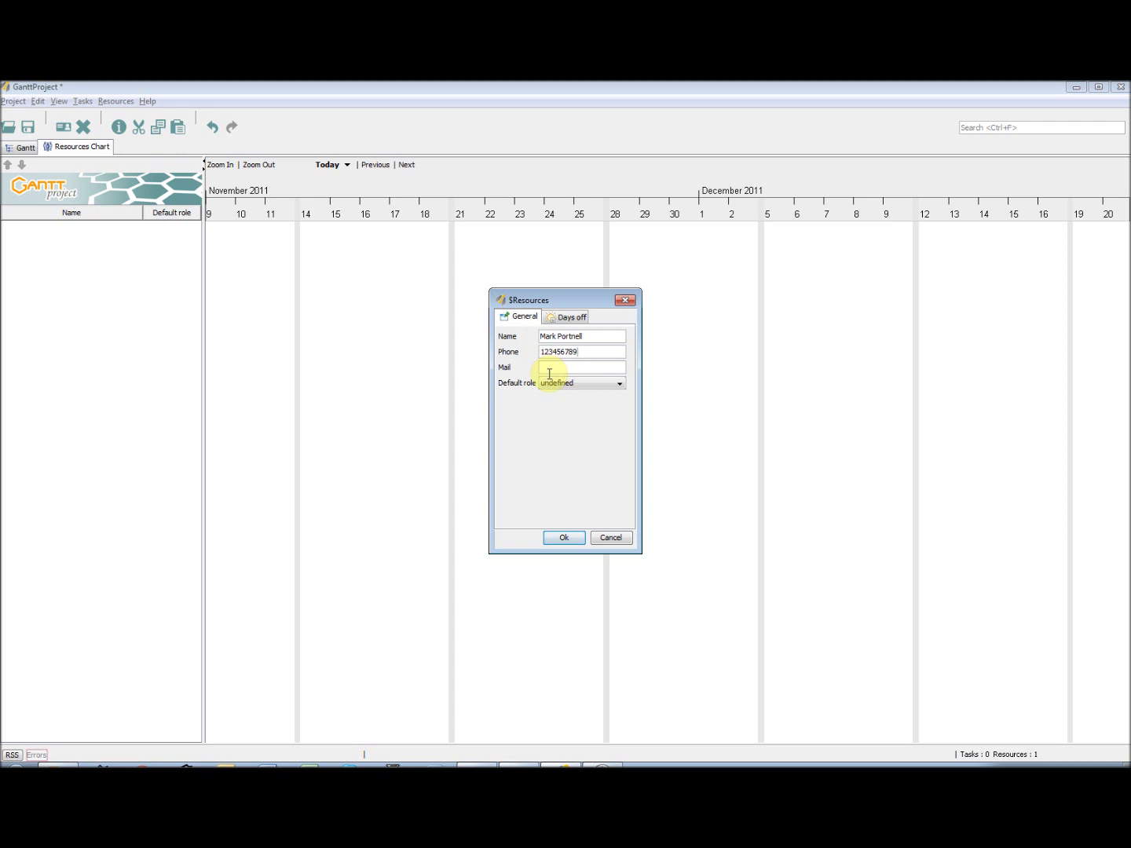
{"action": "left_click", "coordinate": [552, 368]}
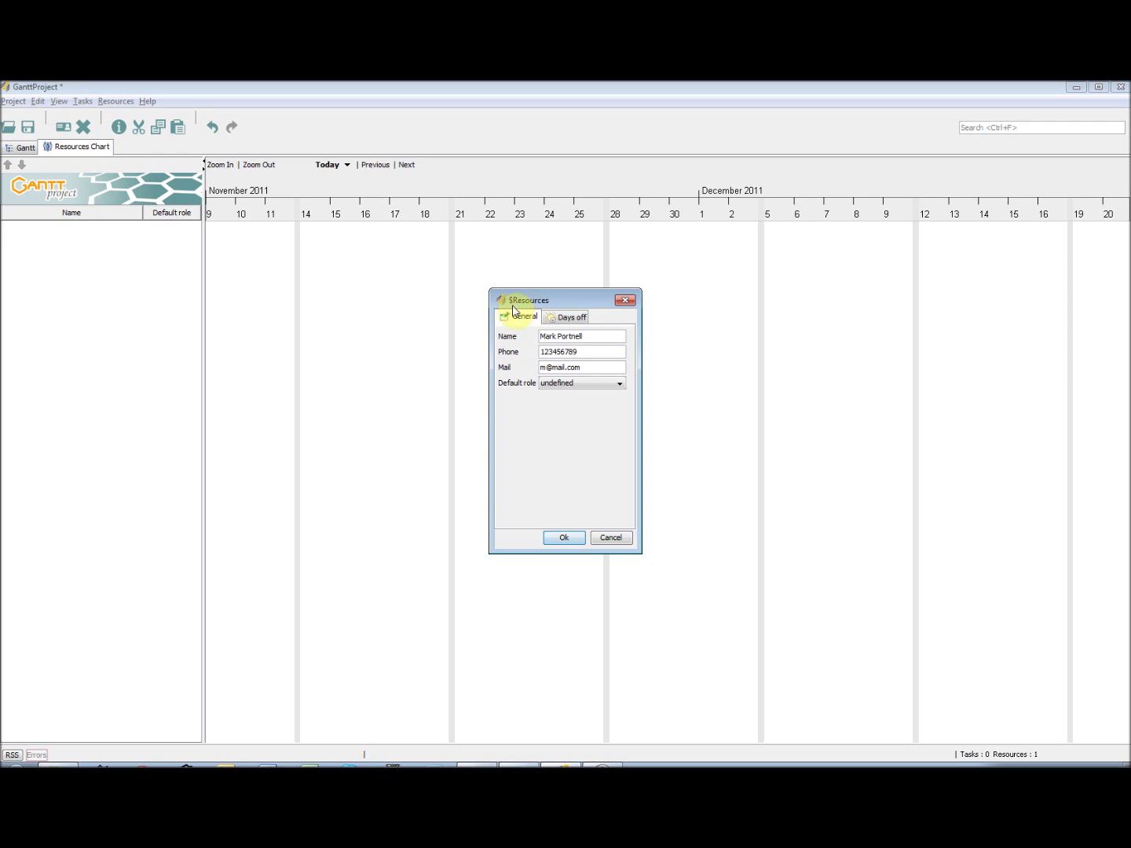
- Check the days-off settings, set the default role to project manager, and save the resource
{"action": "left_click", "coordinate": [564, 321]}
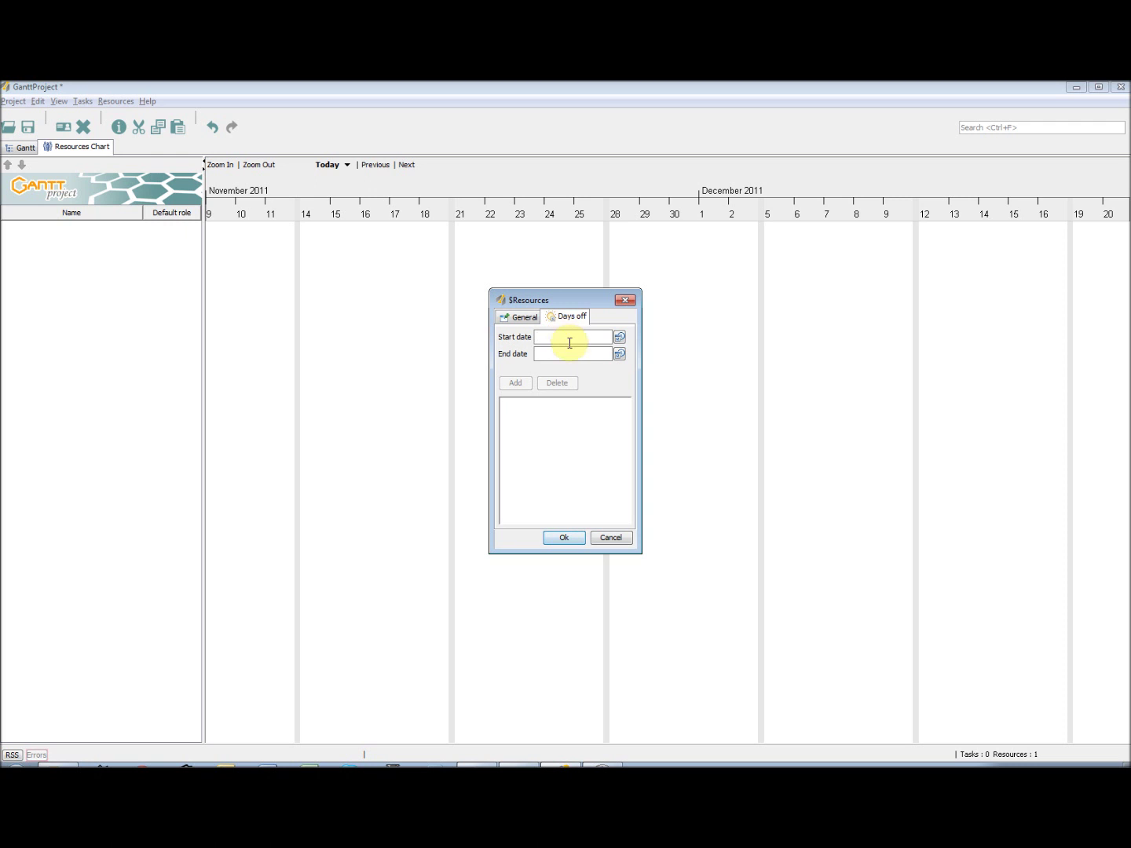
{"action": "left_click", "coordinate": [568, 354]}
{"action": "left_click", "coordinate": [520, 316]}
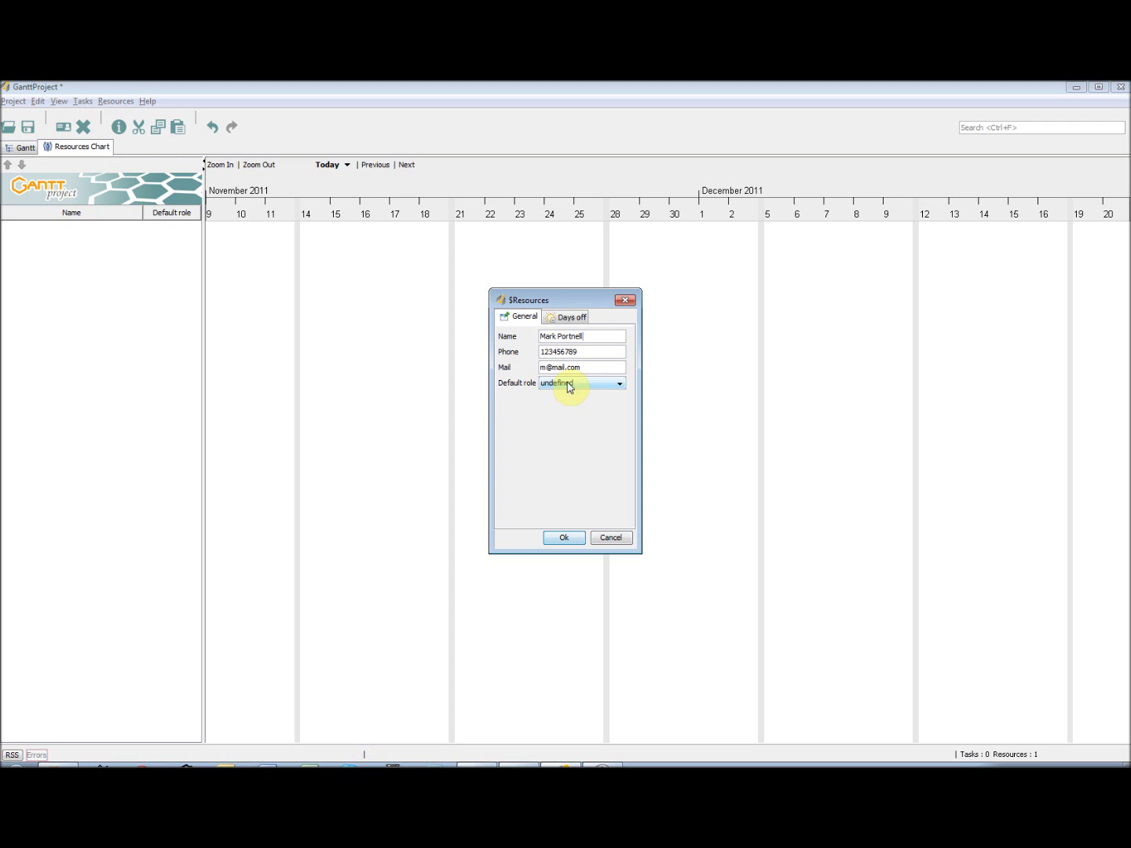
{"action": "left_click", "coordinate": [598, 387]}
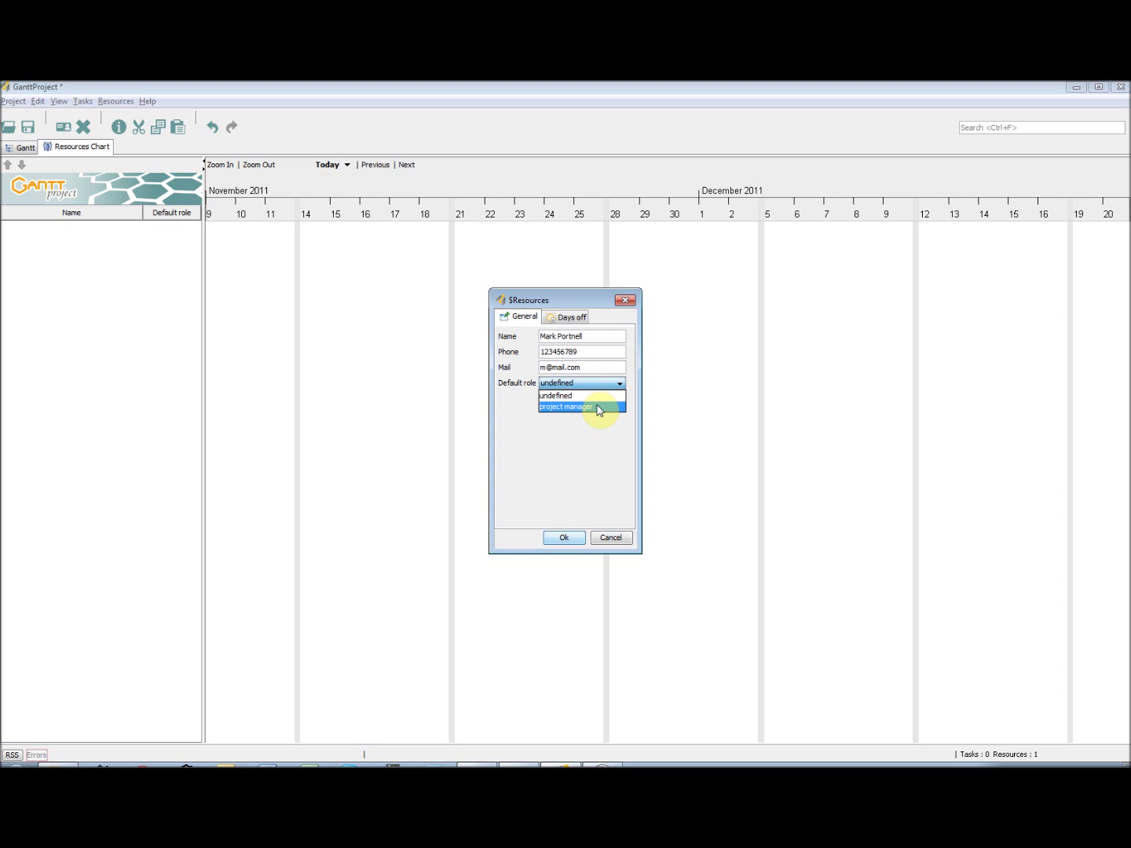
{"action": "left_click", "coordinate": [598, 408]}
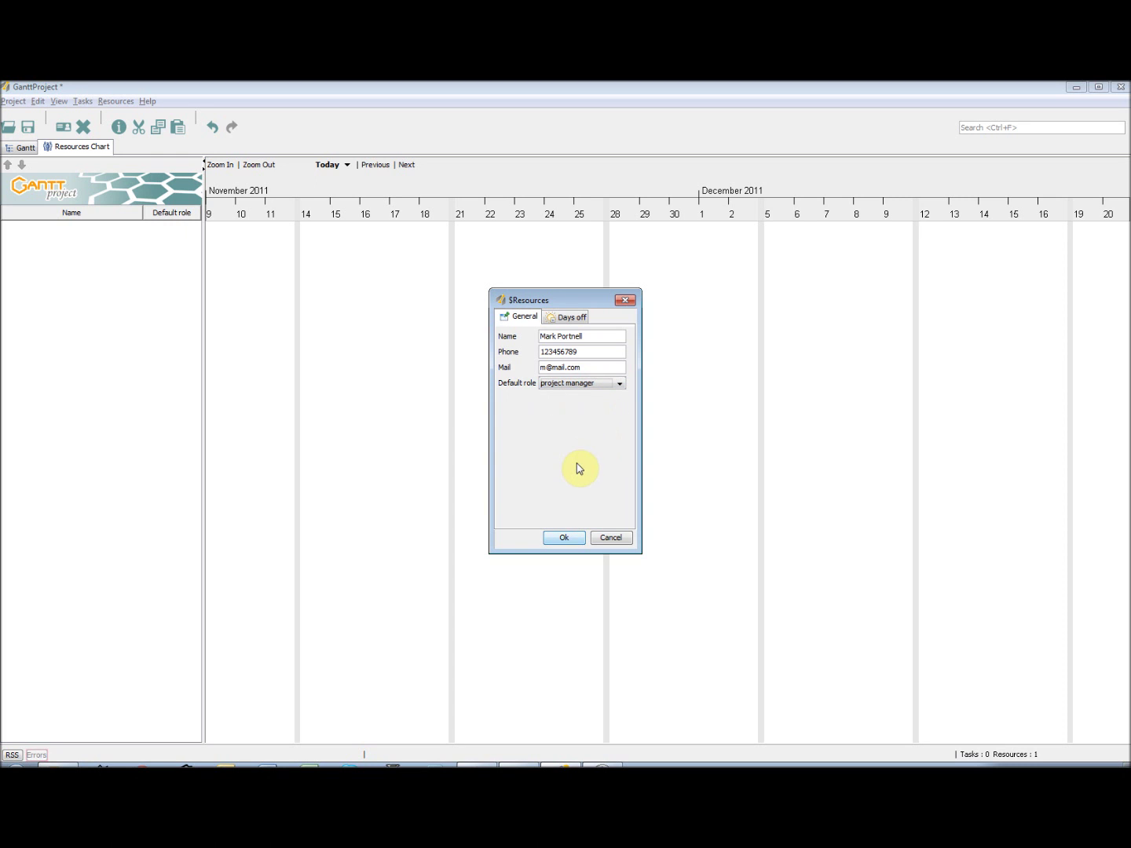
{"action": "left_click", "coordinate": [566, 538]}
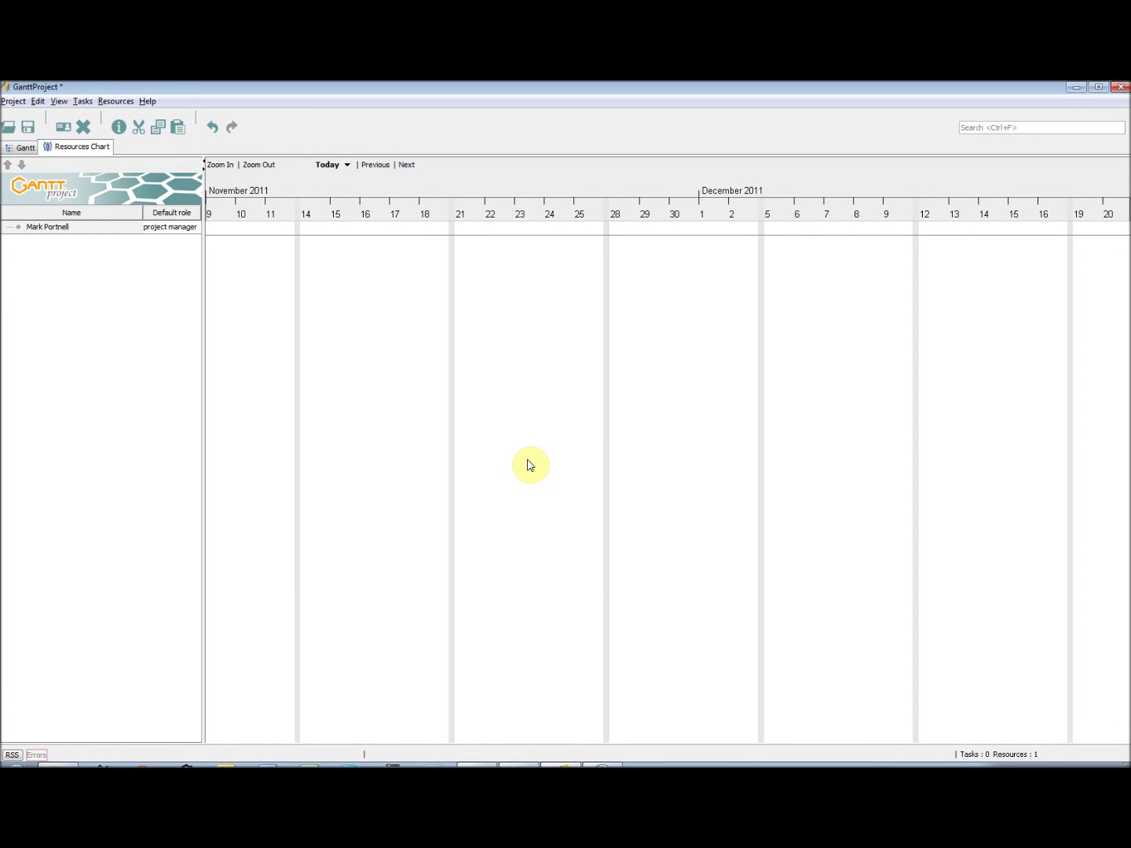
- Add a 'Documentation Manager' entry to the project's resource roles and save the settings
{"action": "left_click", "coordinate": [18, 102]}
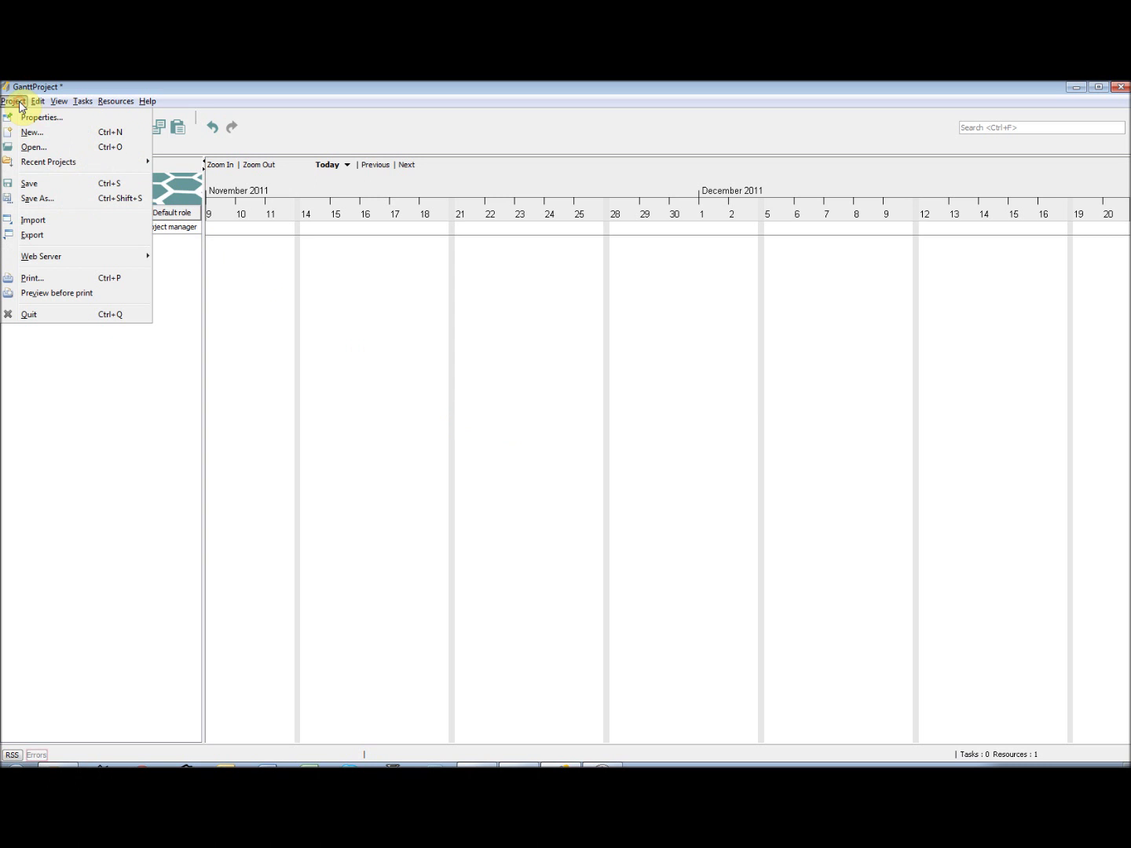
{"action": "left_click", "coordinate": [24, 118]}
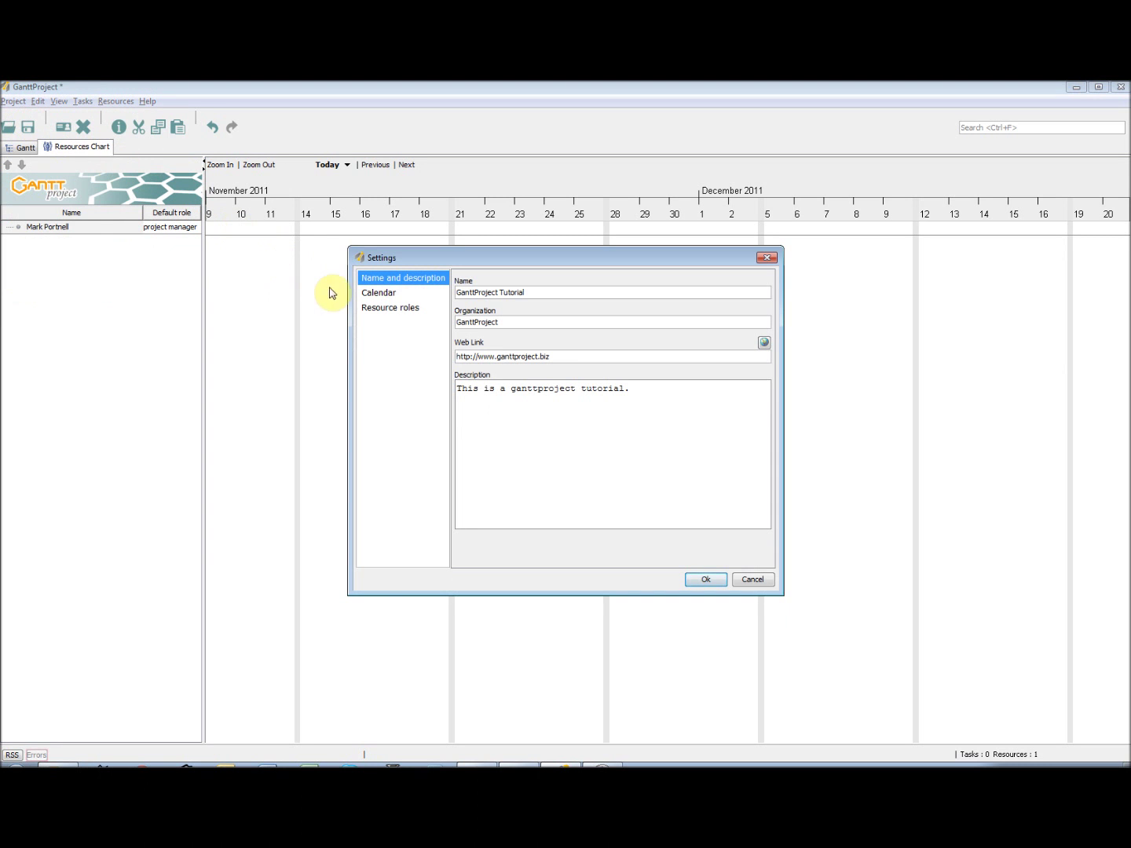
{"action": "left_click", "coordinate": [392, 312]}
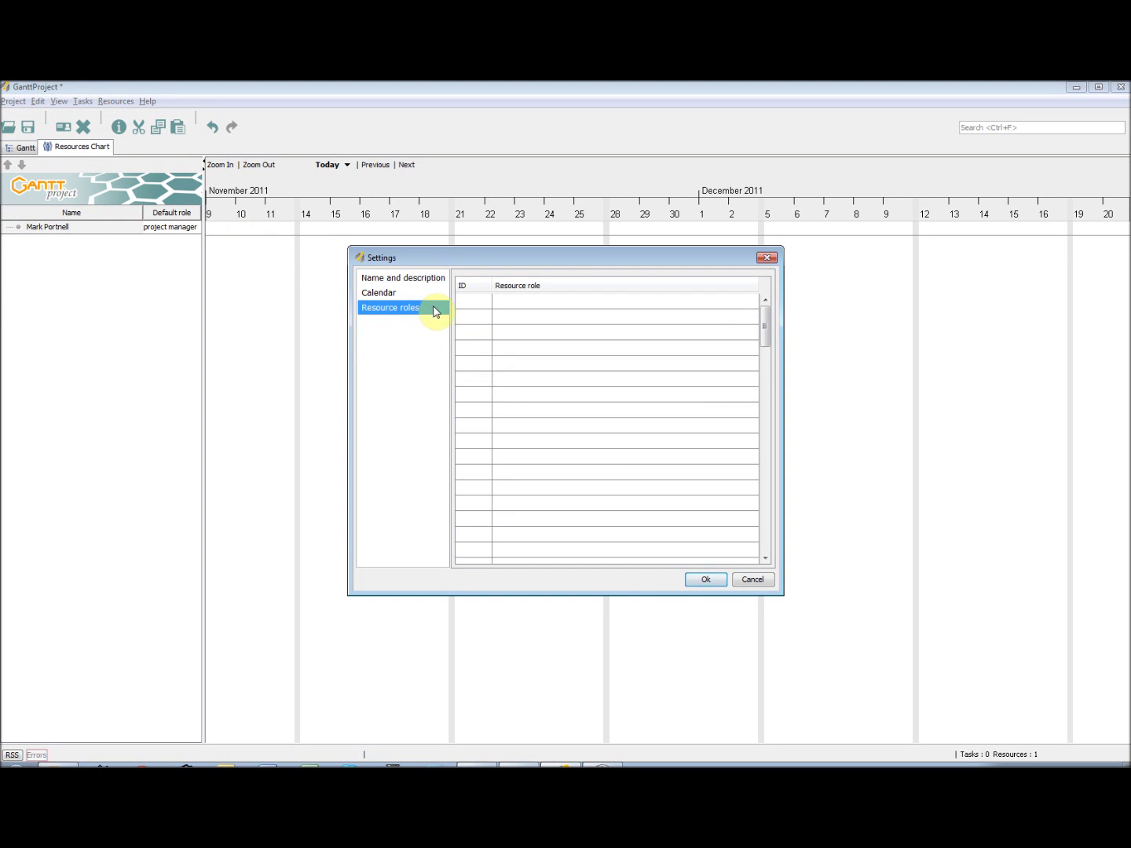
{"action": "left_click", "coordinate": [544, 306]}
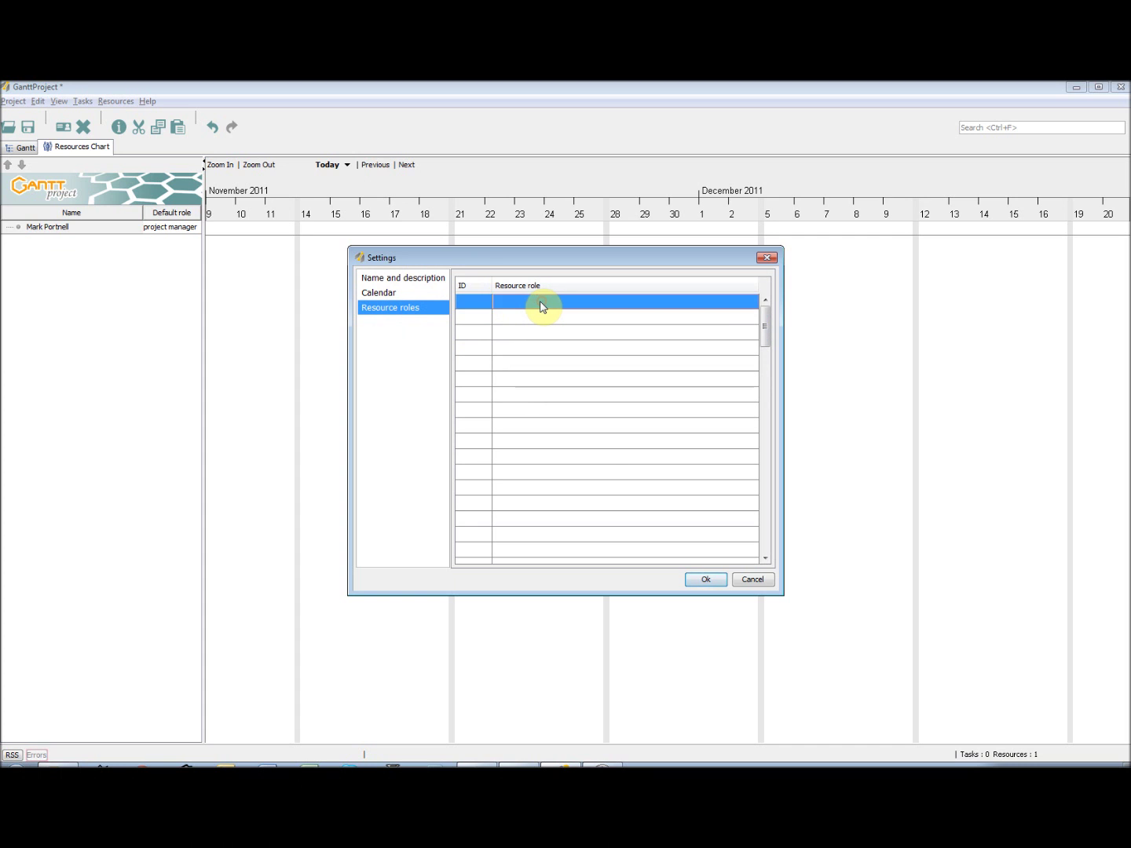
{"action": "type", "text": "Documentation Manager"}
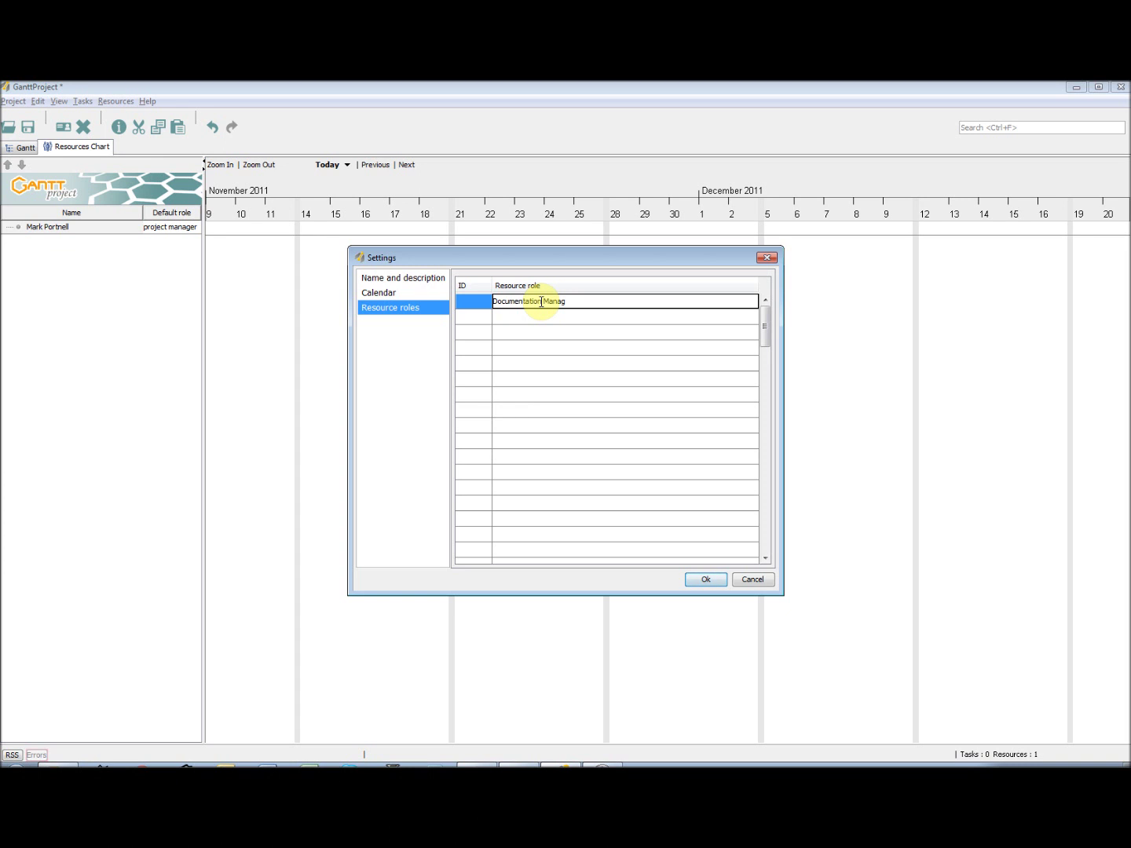
{"action": "left_click", "coordinate": [709, 581]}
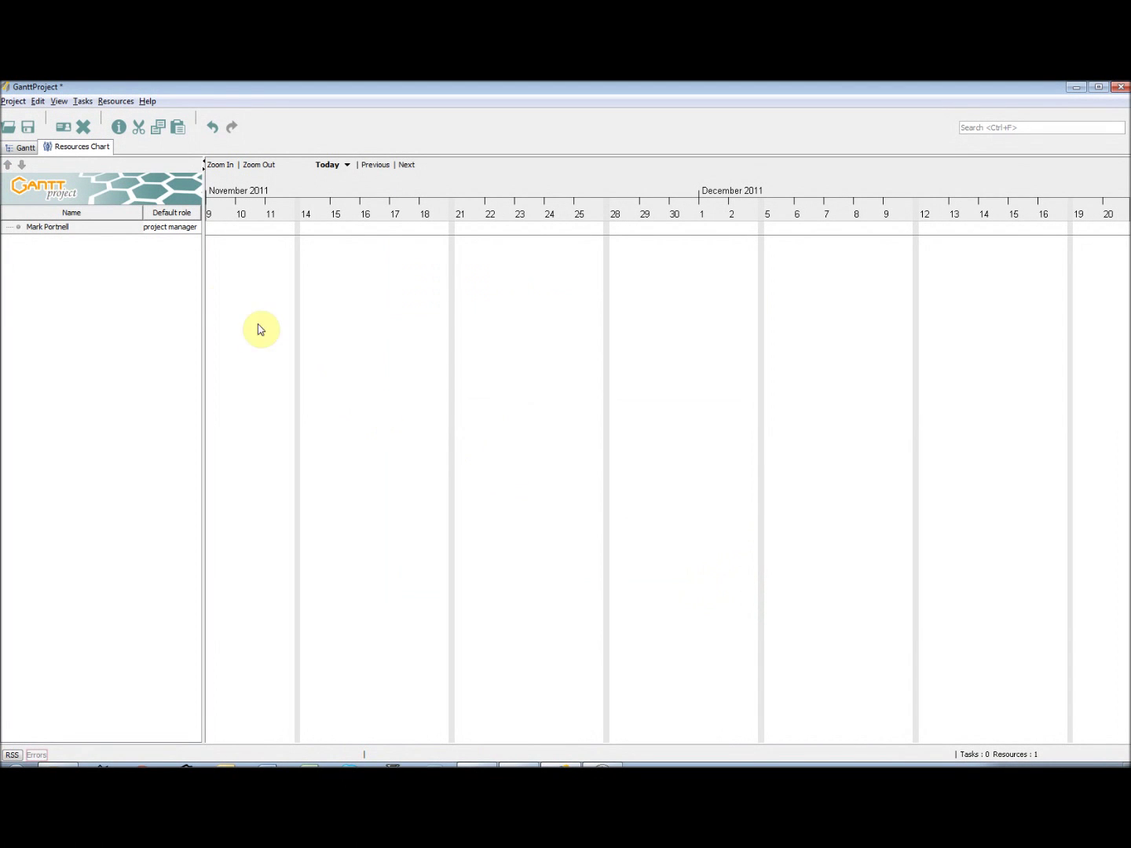
- Create task _3 on the Gantt chart, keeping its begin and end dates at 11/9/11
{"action": "left_click", "coordinate": [25, 149]}
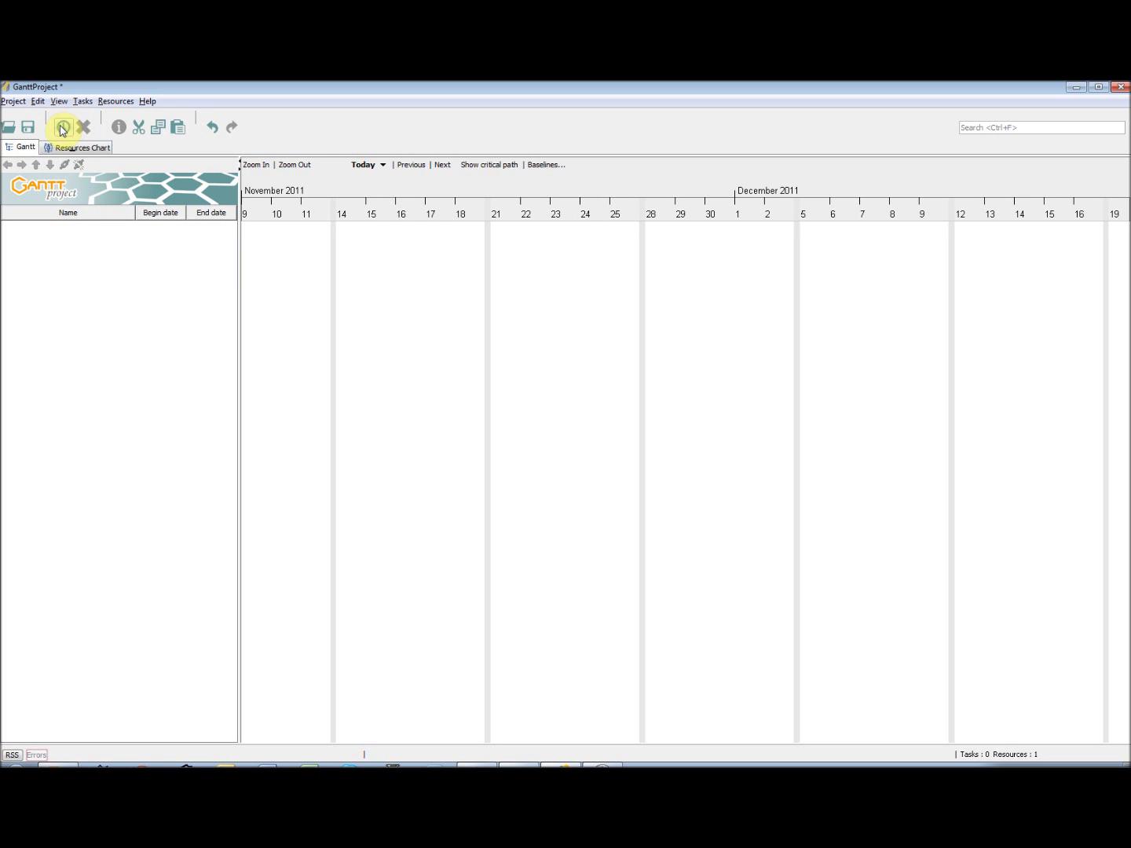
{"action": "left_click", "coordinate": [82, 103]}
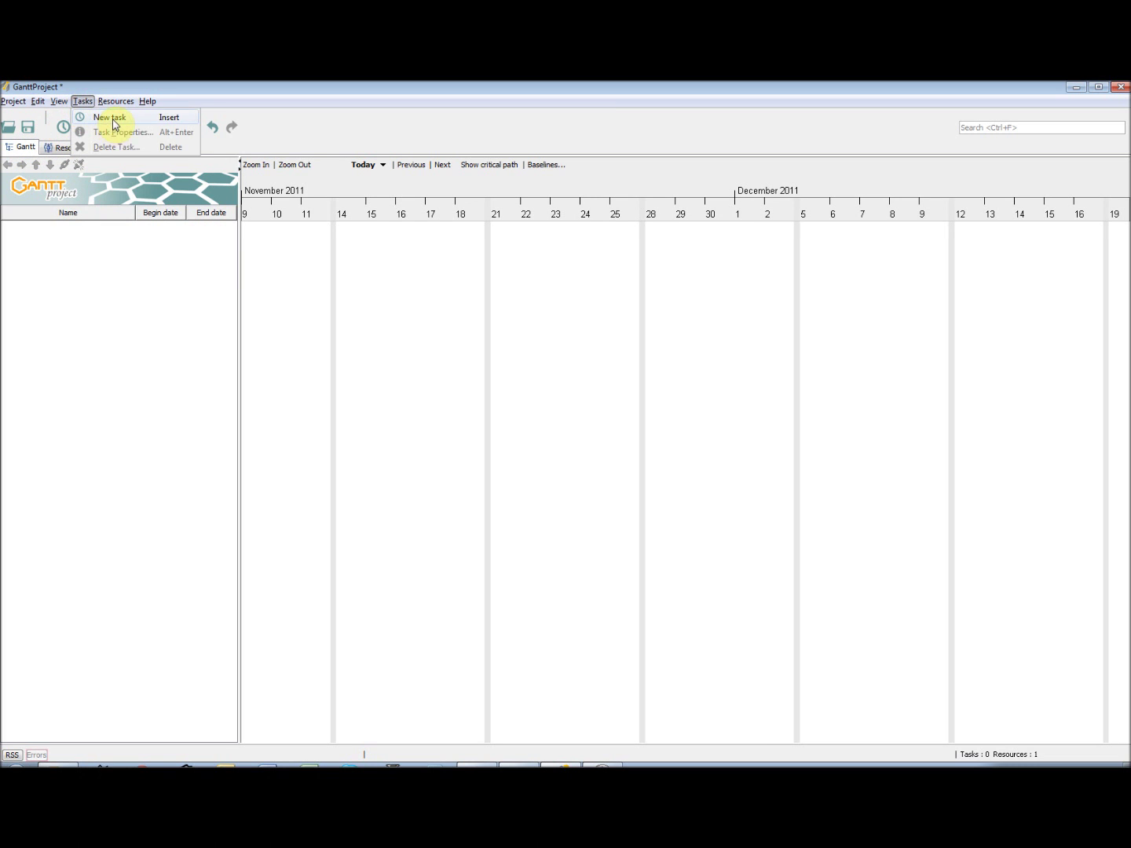
{"action": "left_click", "coordinate": [114, 124]}
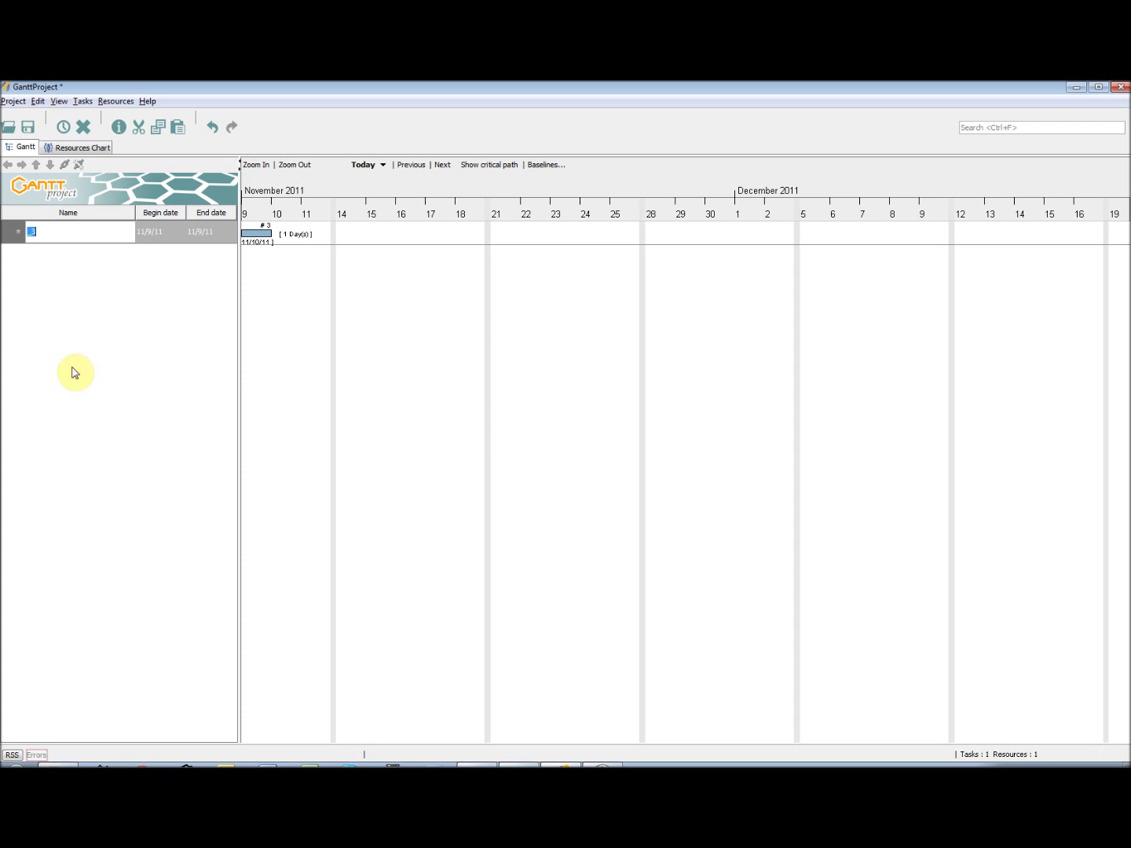
{"action": "double_click", "coordinate": [154, 231]}
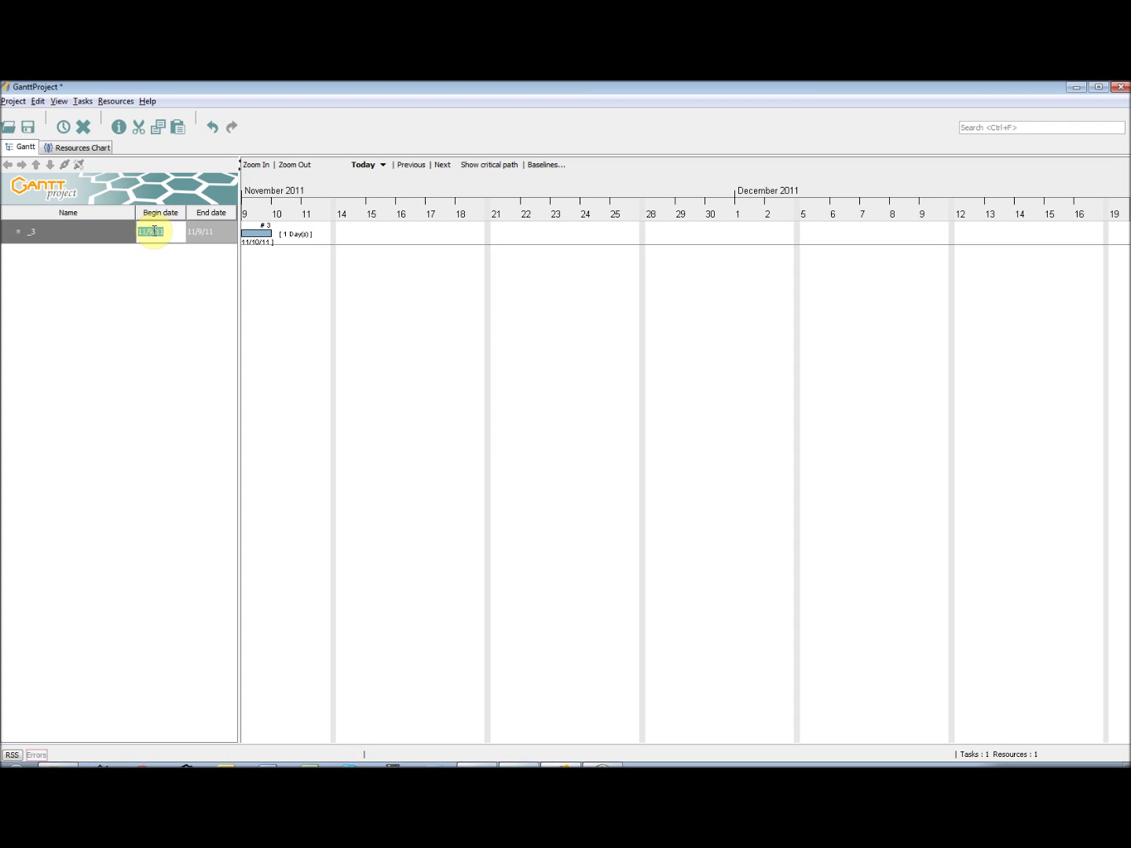
{"action": "double_click", "coordinate": [211, 231]}
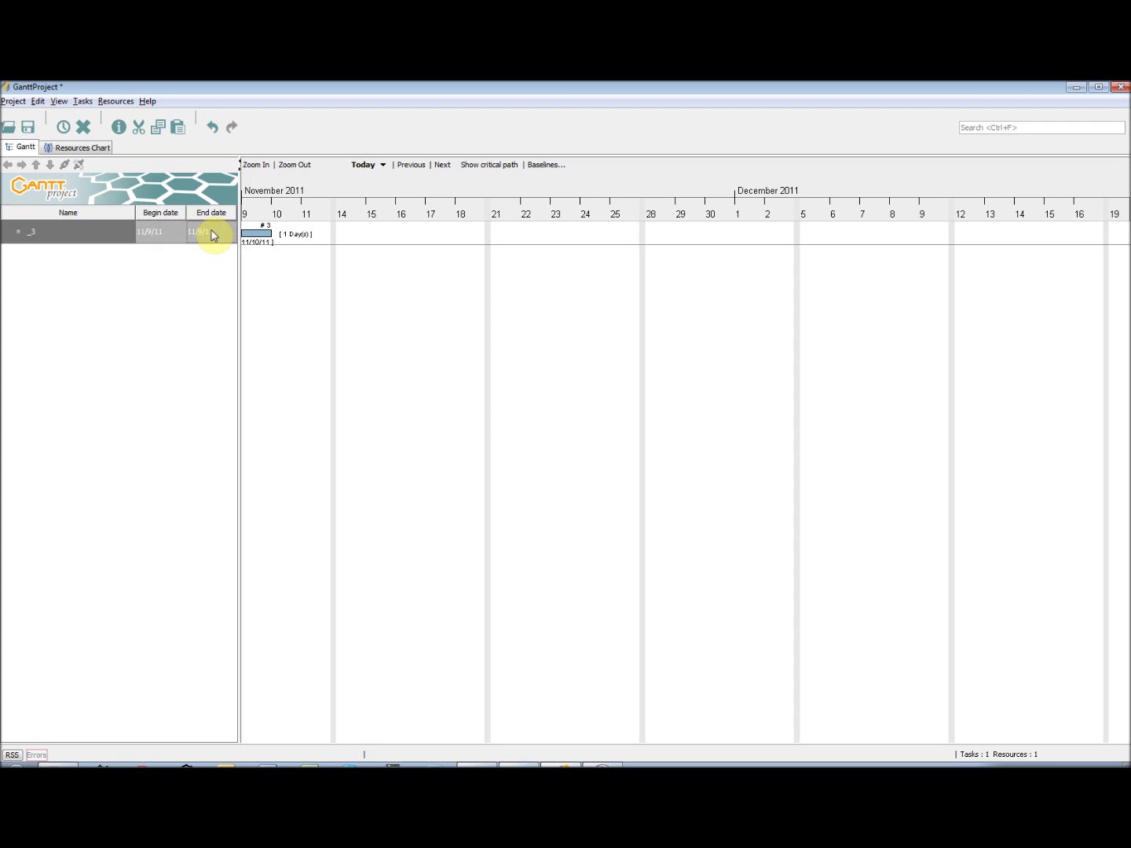
{"action": "left_click", "coordinate": [106, 230]}
{"action": "left_click", "coordinate": [88, 102]}
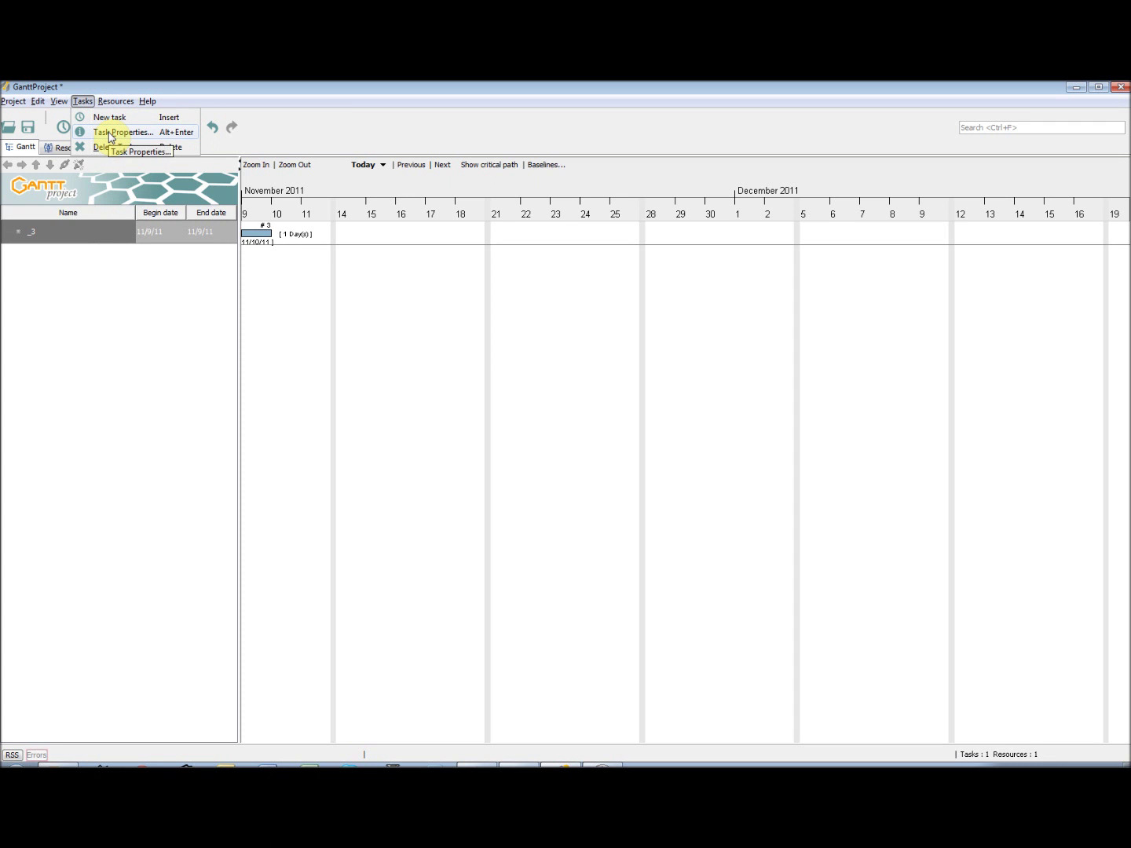
{"action": "left_click", "coordinate": [98, 235]}
- In task _3's properties, adjust the end date and make it a regular task, not a milestone
{"action": "right_click", "coordinate": [97, 232]}
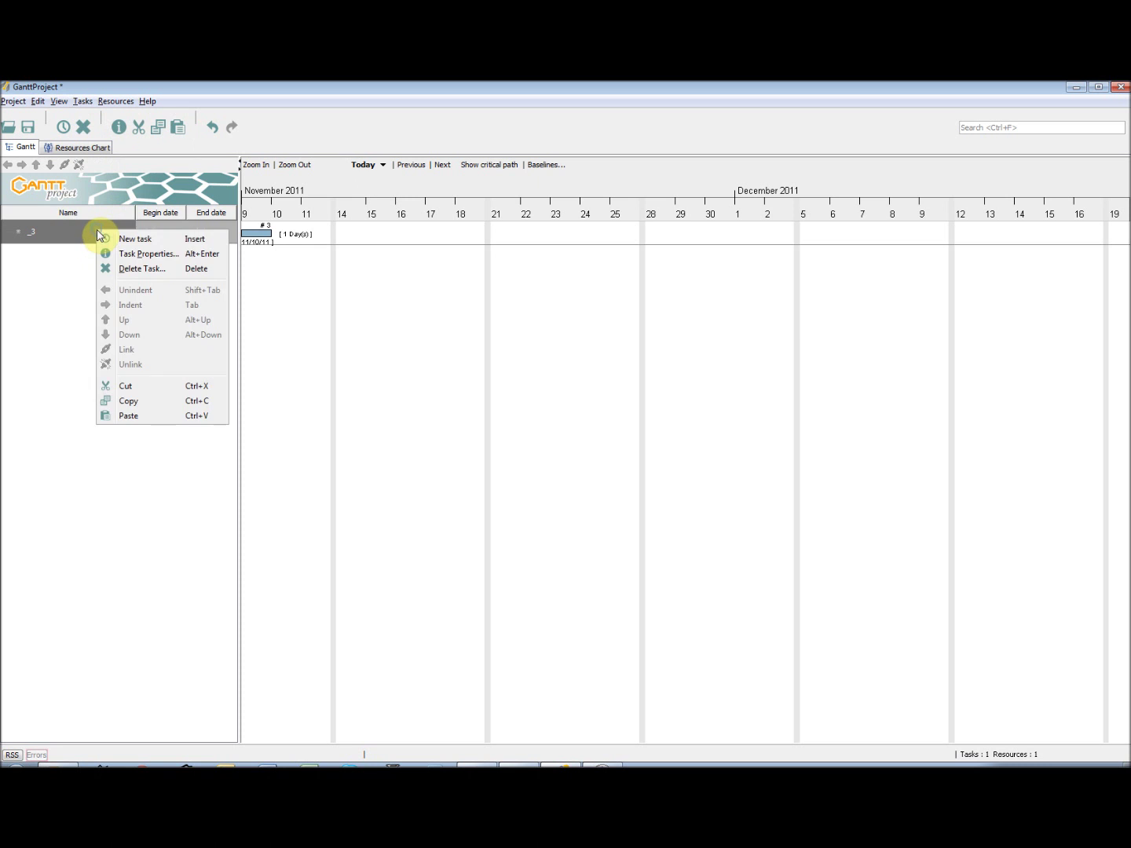
{"action": "left_click", "coordinate": [155, 256]}
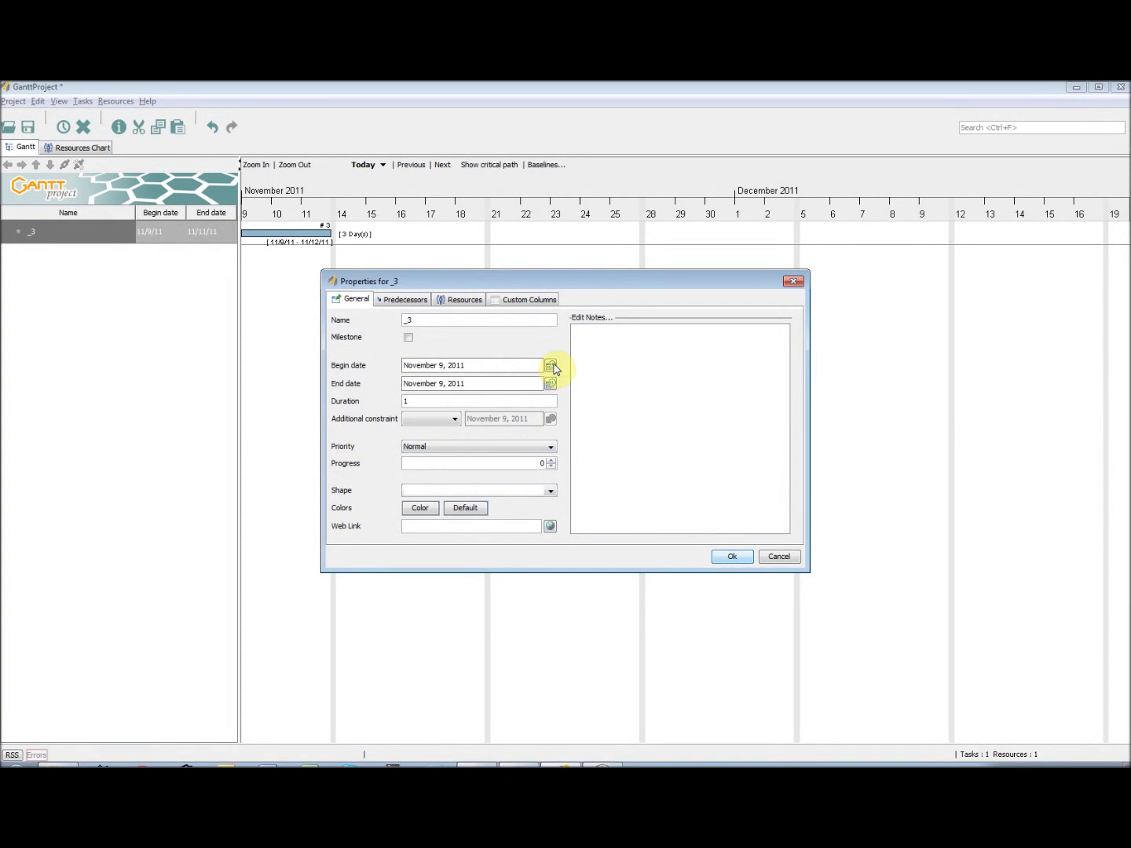
{"action": "left_click", "coordinate": [551, 385]}
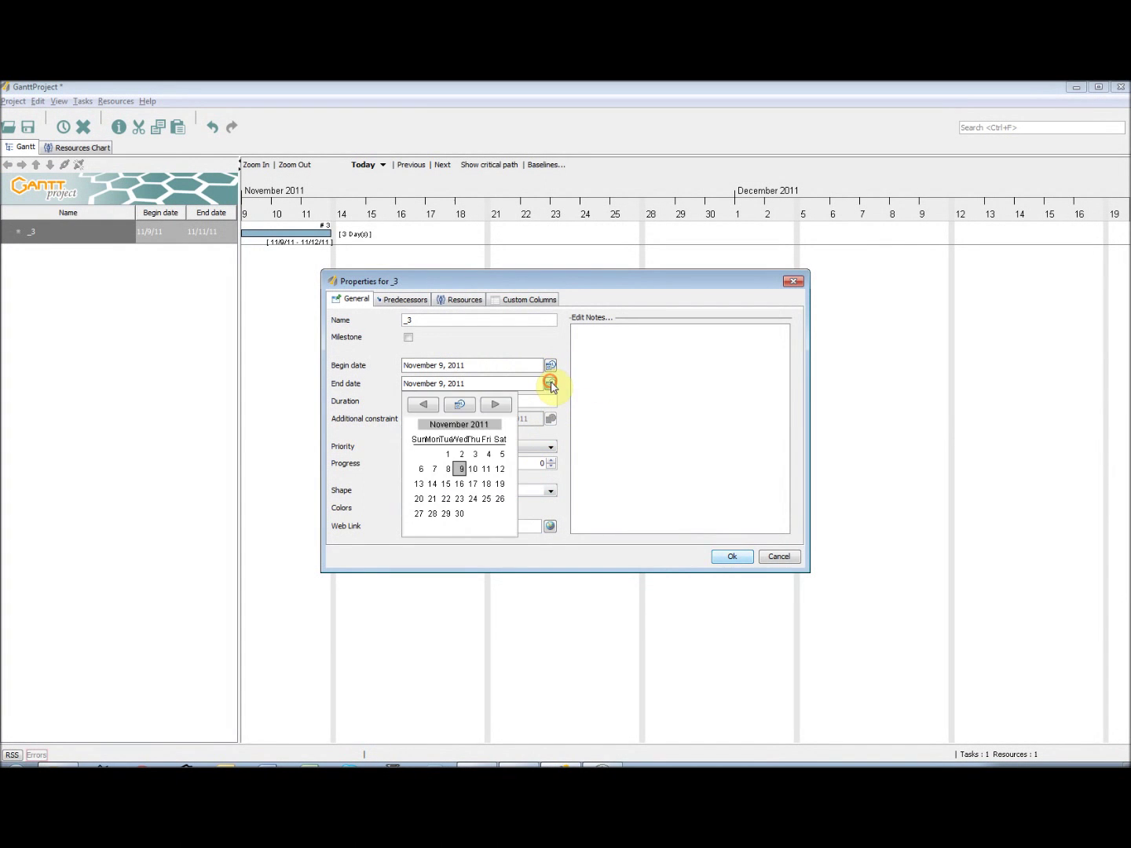
{"action": "left_click", "coordinate": [484, 468]}
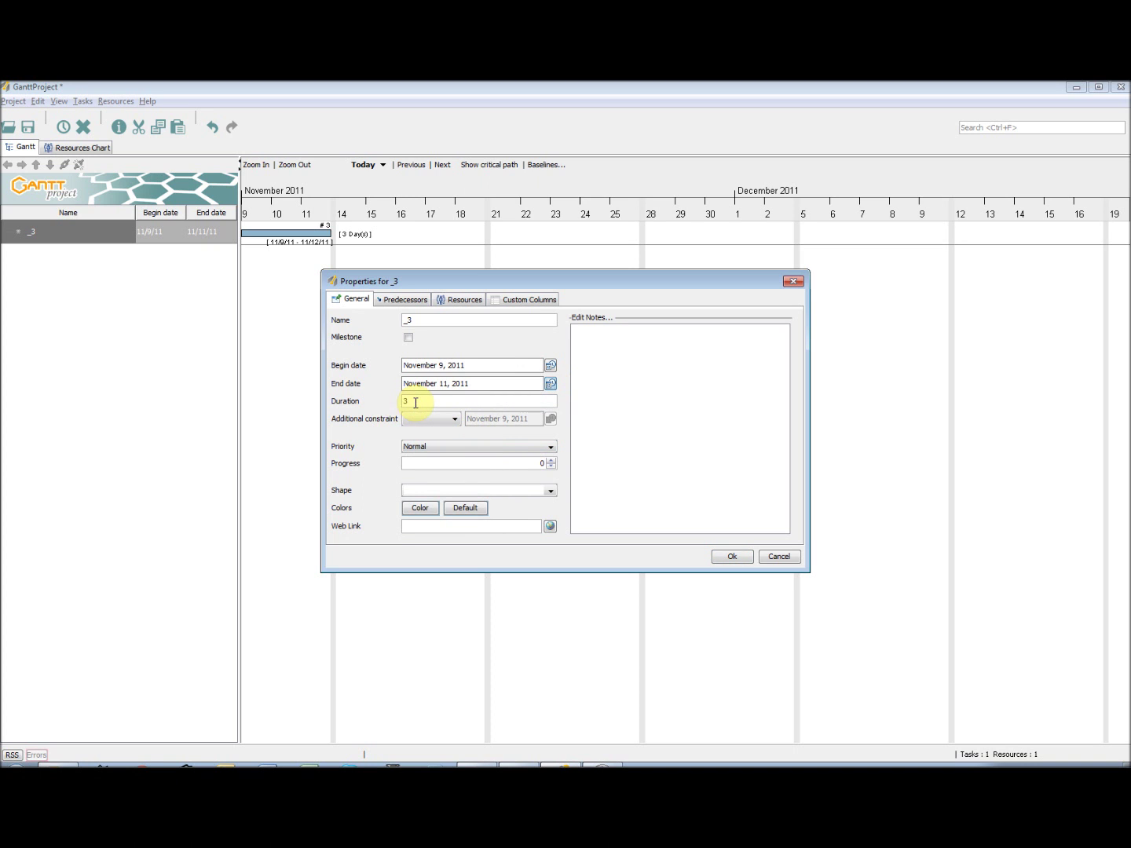
{"action": "left_click", "coordinate": [551, 384]}
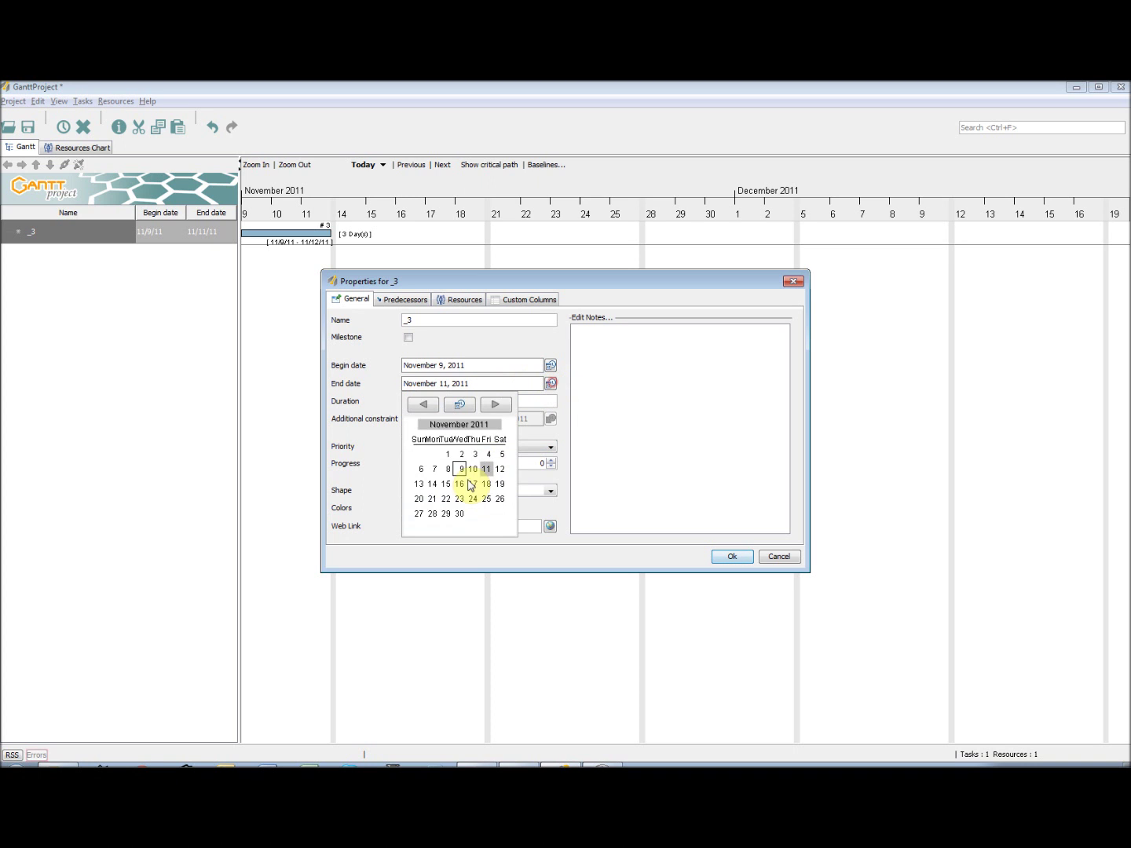
{"action": "left_click", "coordinate": [461, 470]}
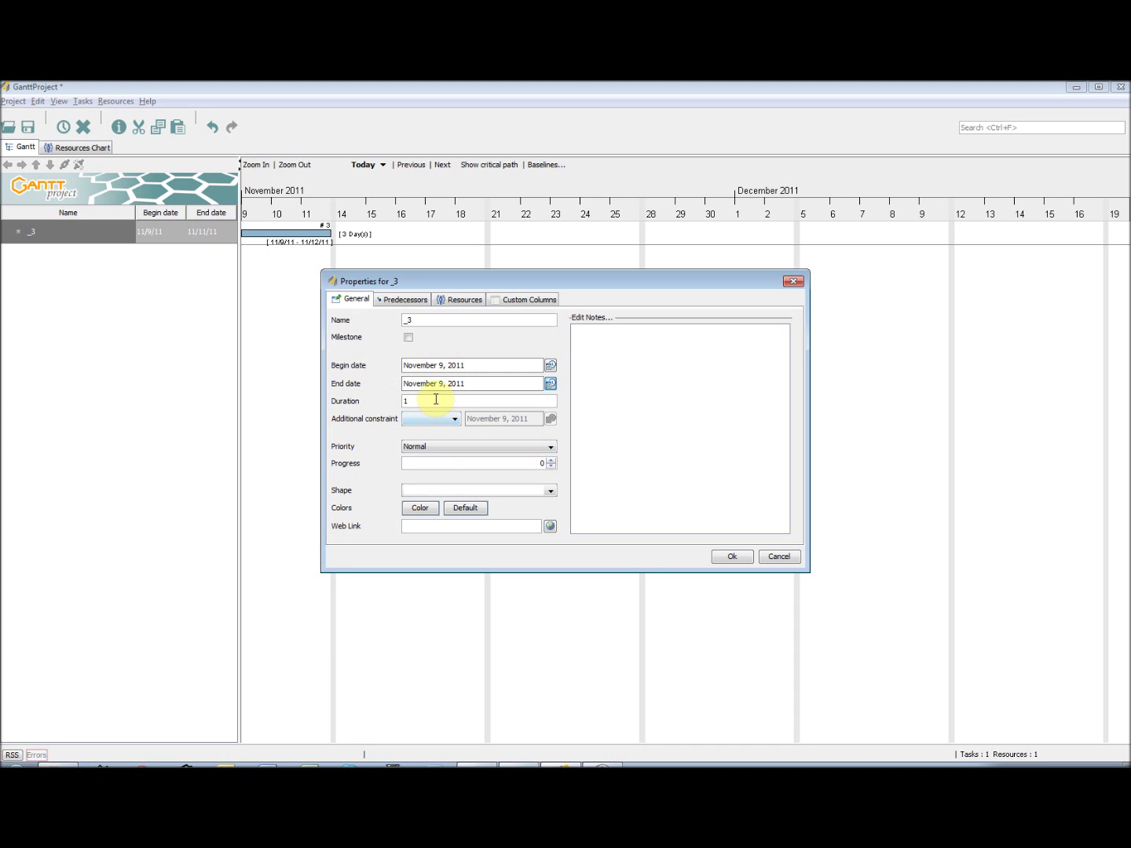
{"action": "left_click", "coordinate": [436, 400]}
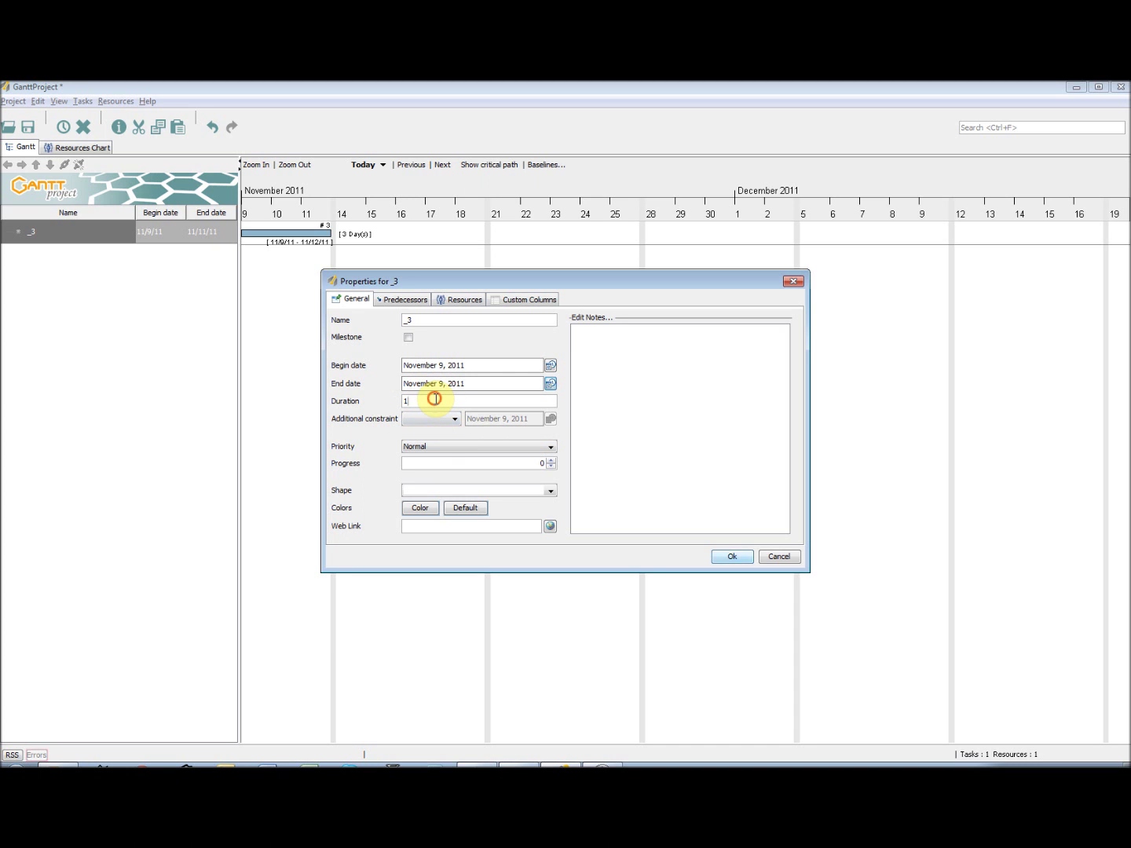
{"action": "left_click", "coordinate": [408, 337]}
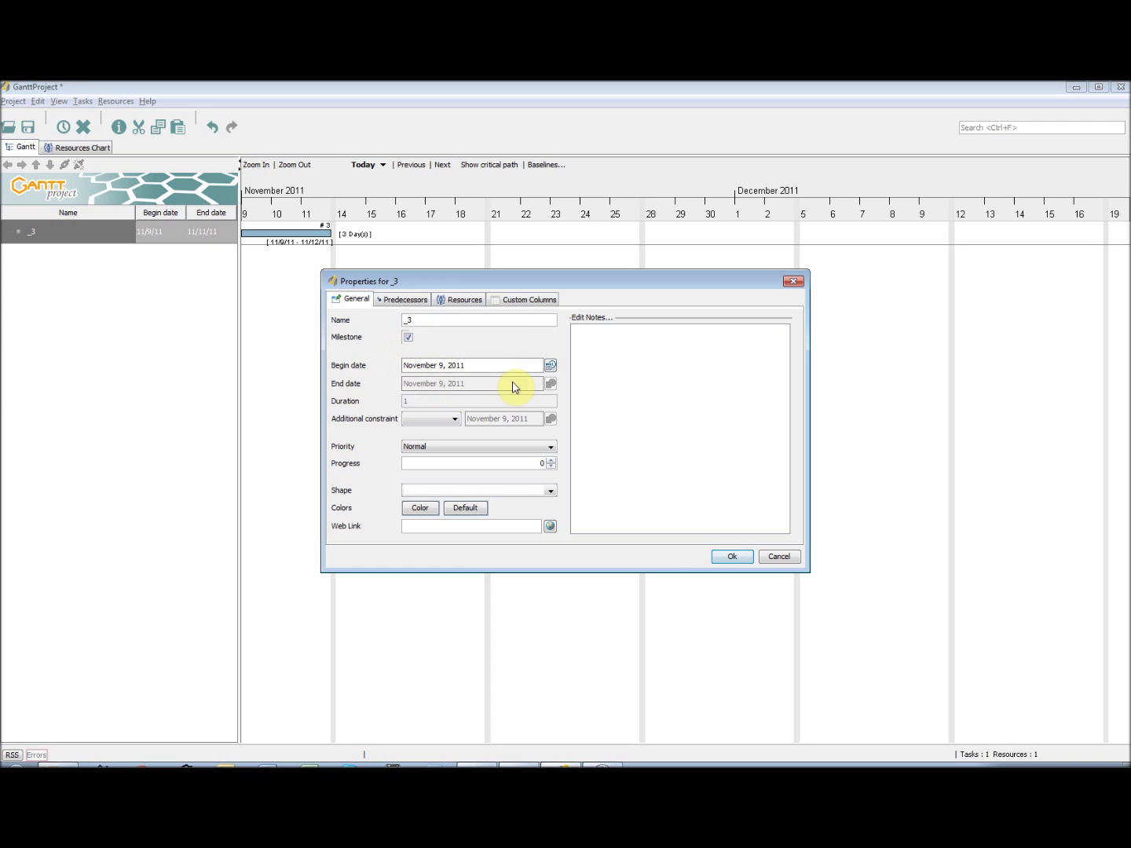
{"action": "left_click", "coordinate": [408, 339]}
- Clear task _3's additional constraint and keep its priority at Normal
{"action": "left_click", "coordinate": [455, 420]}
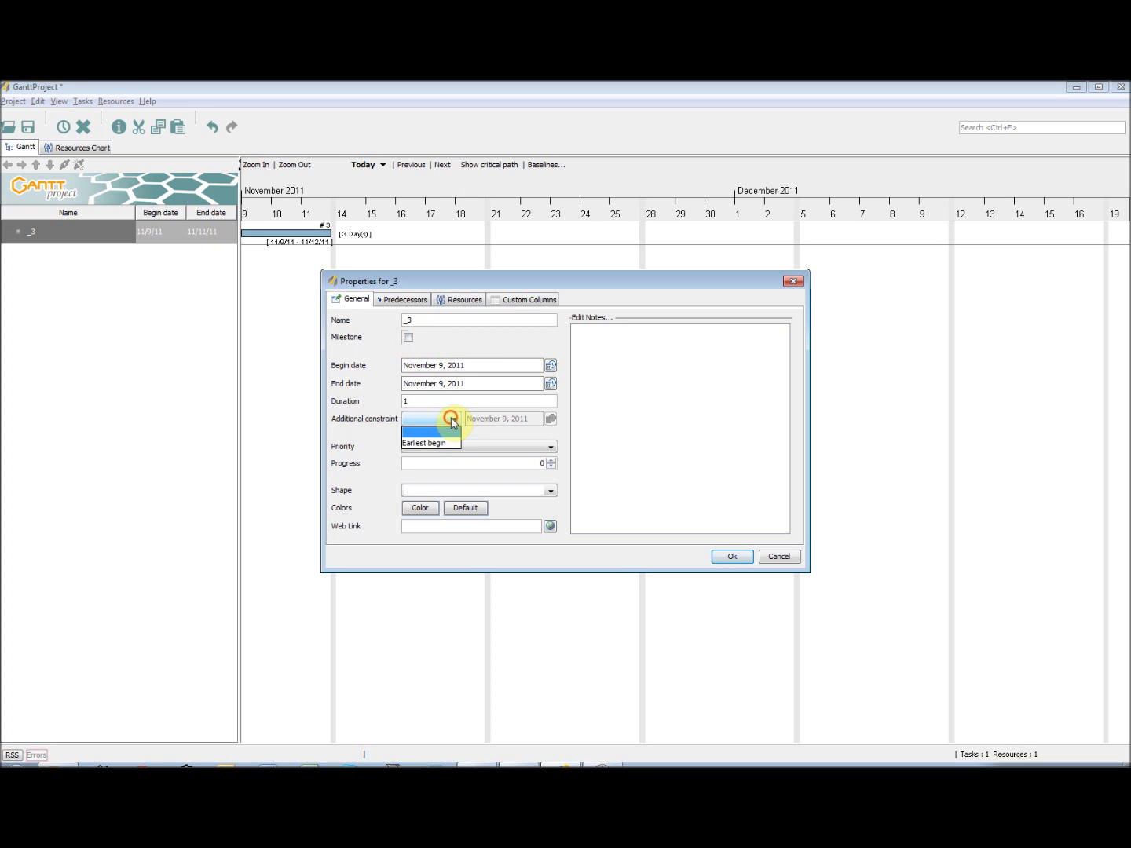
{"action": "left_click", "coordinate": [451, 444]}
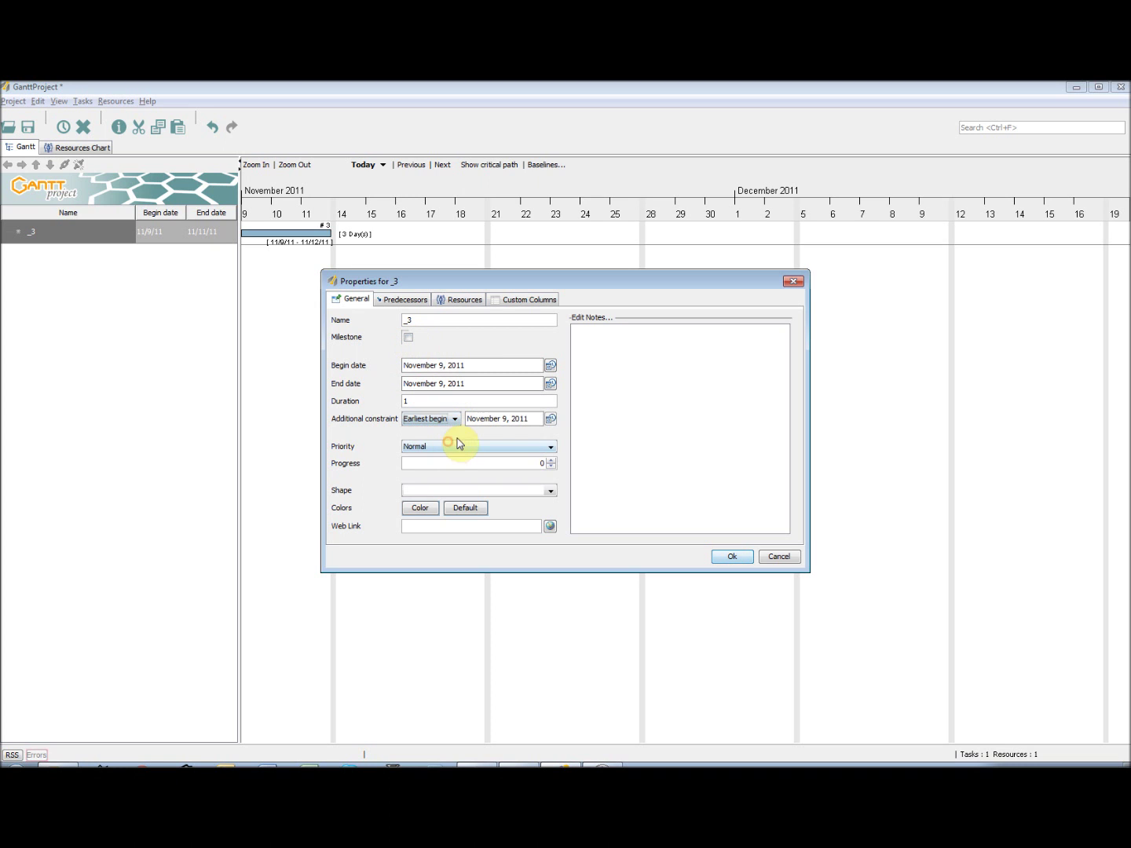
{"action": "left_click", "coordinate": [552, 420]}
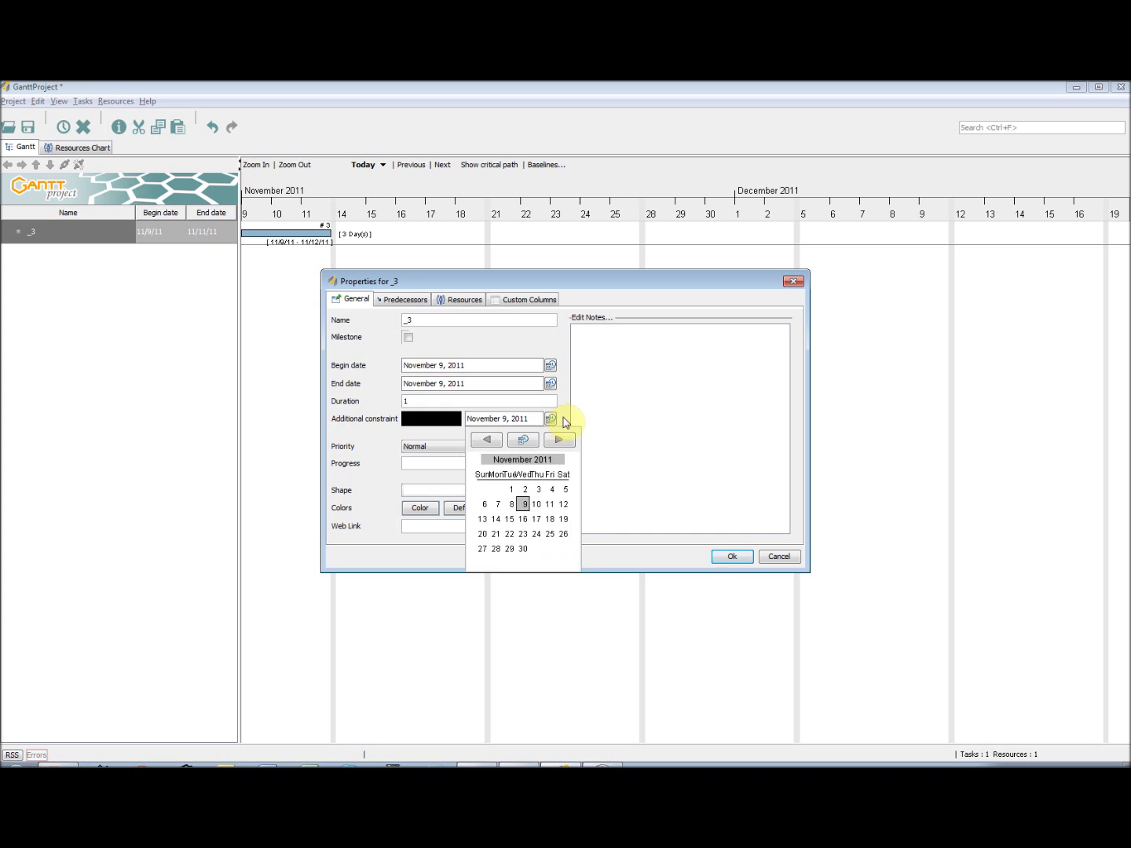
{"action": "left_click", "coordinate": [553, 421]}
{"action": "left_click", "coordinate": [450, 423]}
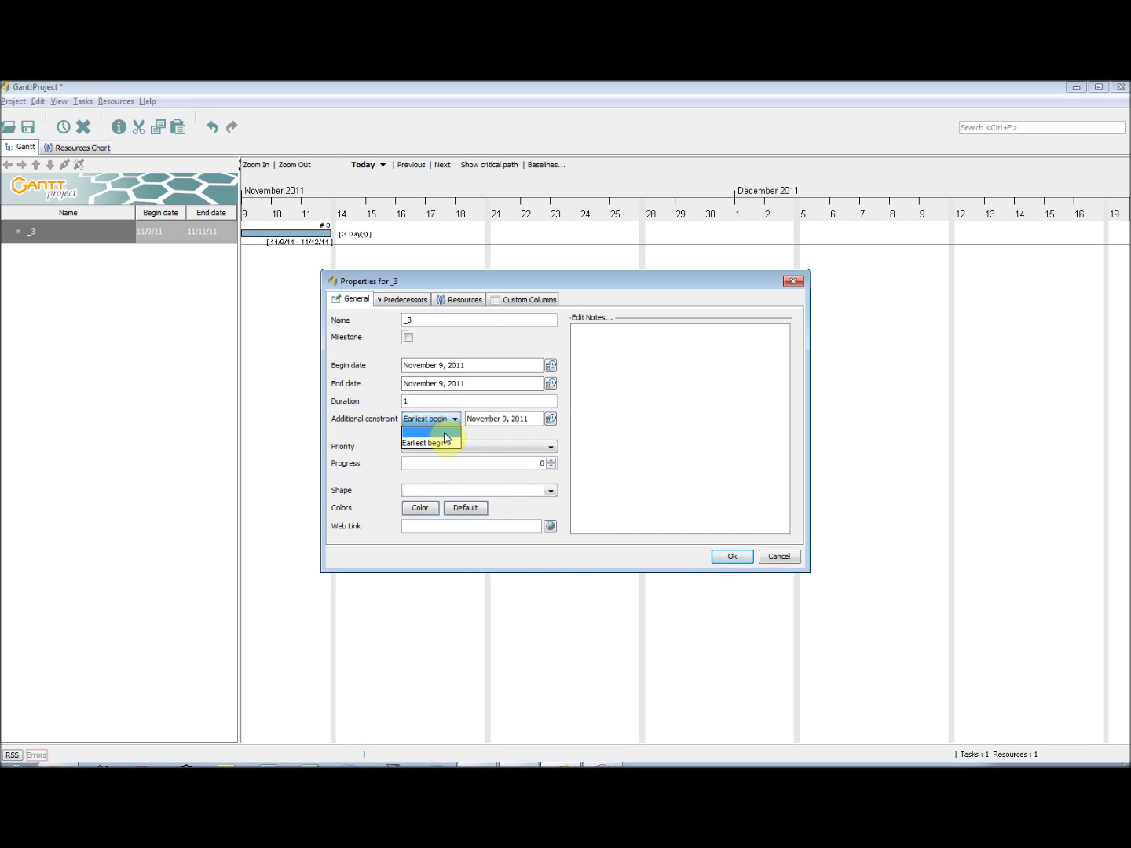
{"action": "left_click", "coordinate": [443, 432]}
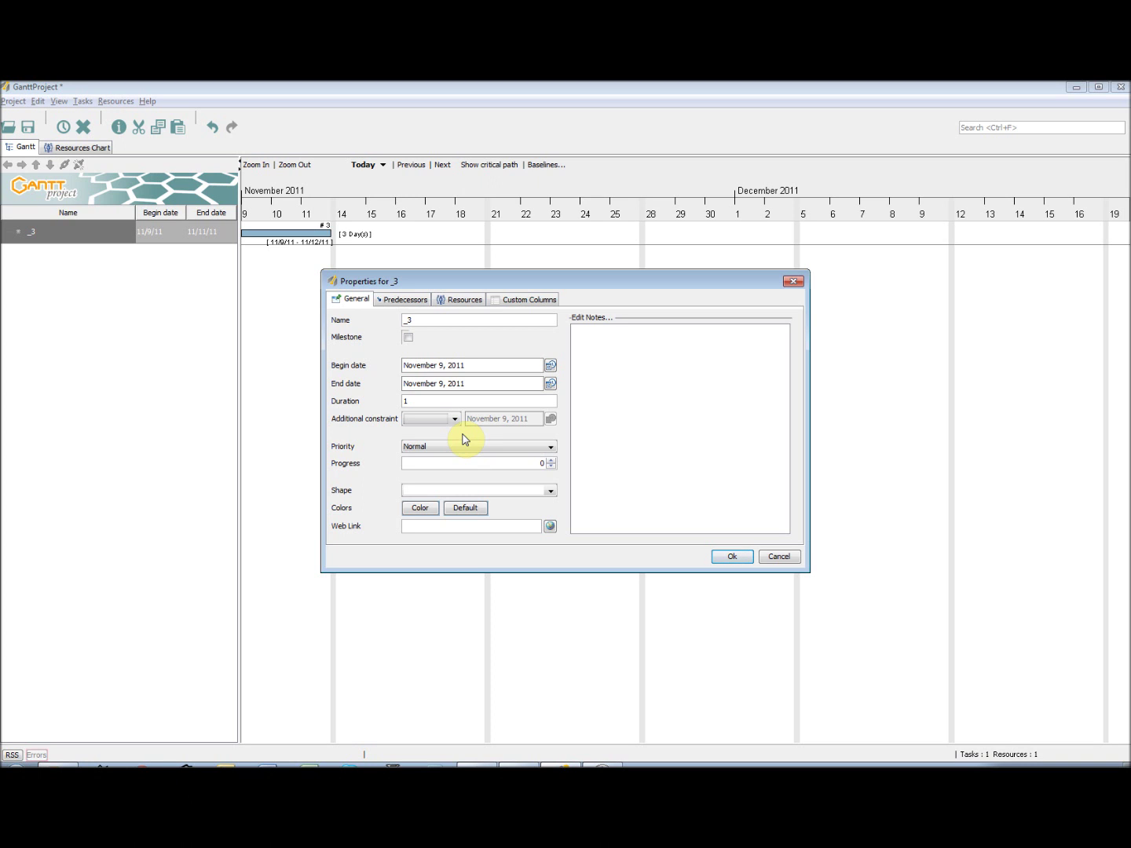
{"action": "left_click", "coordinate": [464, 447]}
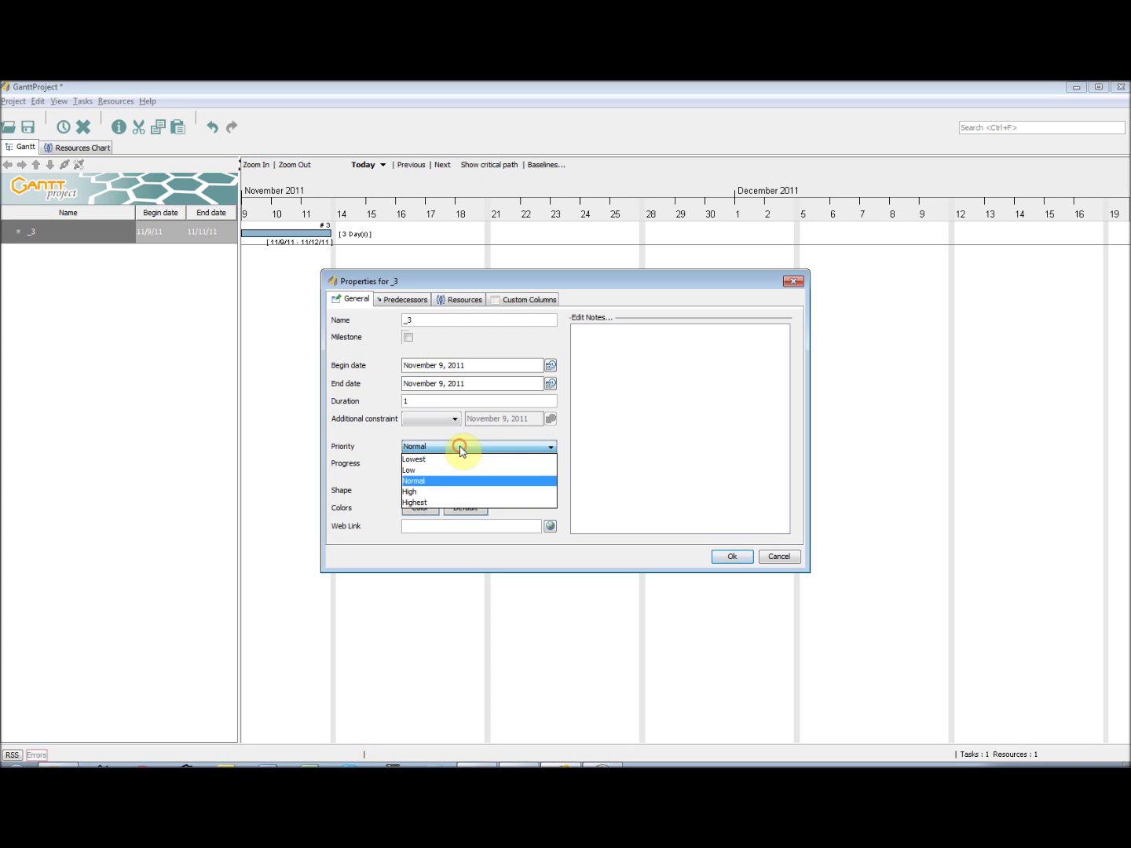
{"action": "left_click", "coordinate": [462, 481]}
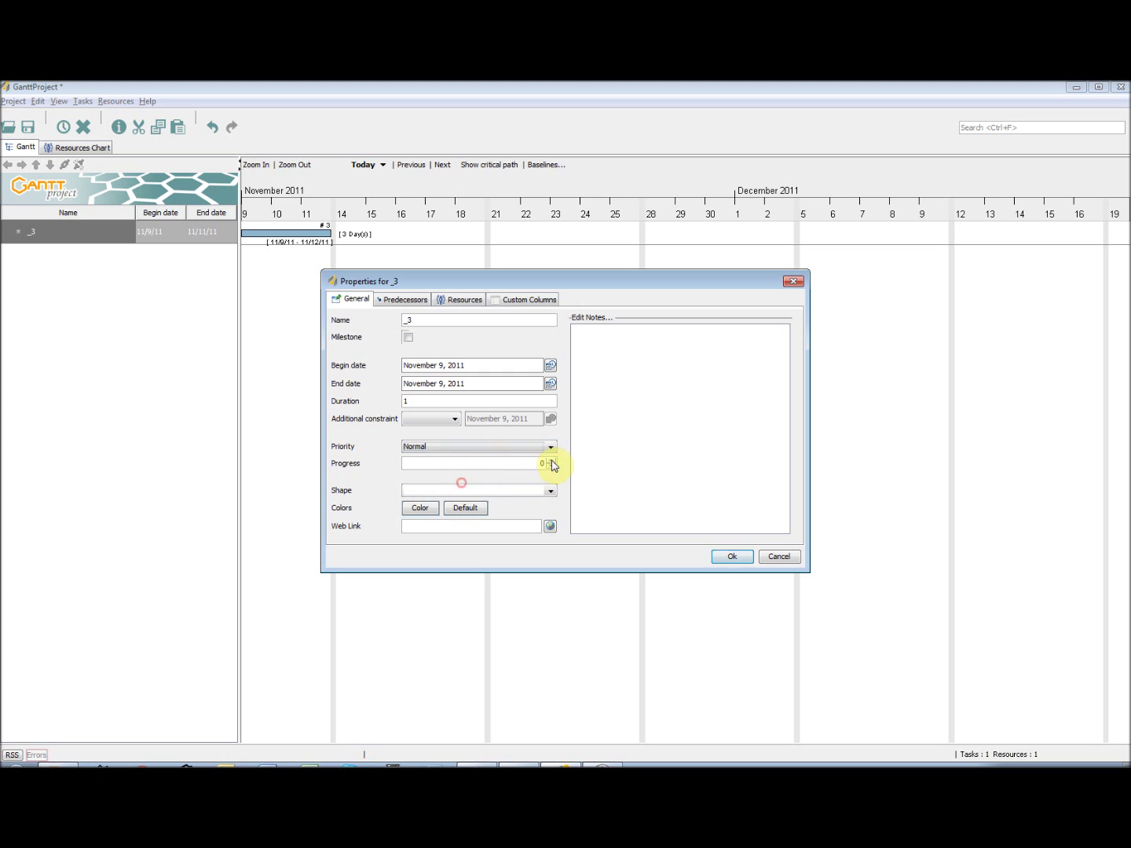
{"action": "left_click", "coordinate": [553, 460]}
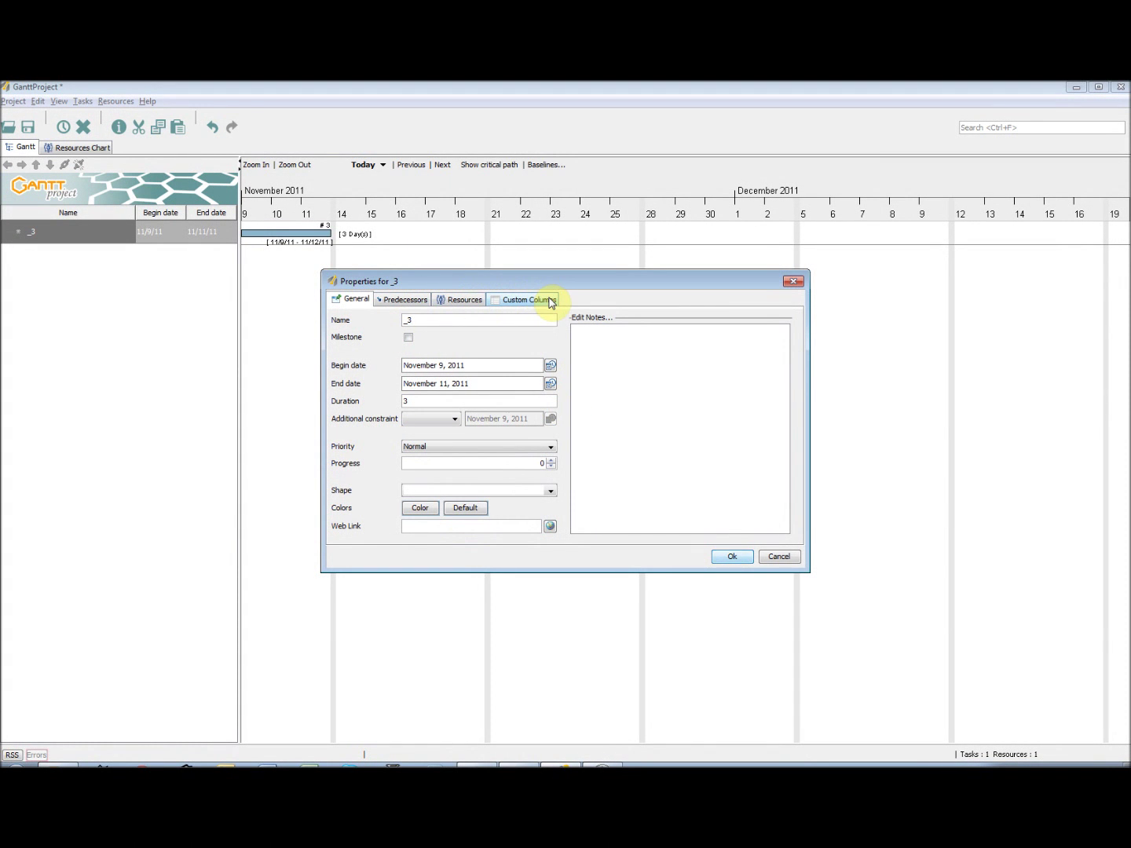
- Add an empty predecessor row to task _3, with no other task available to link
{"action": "left_click", "coordinate": [402, 303]}
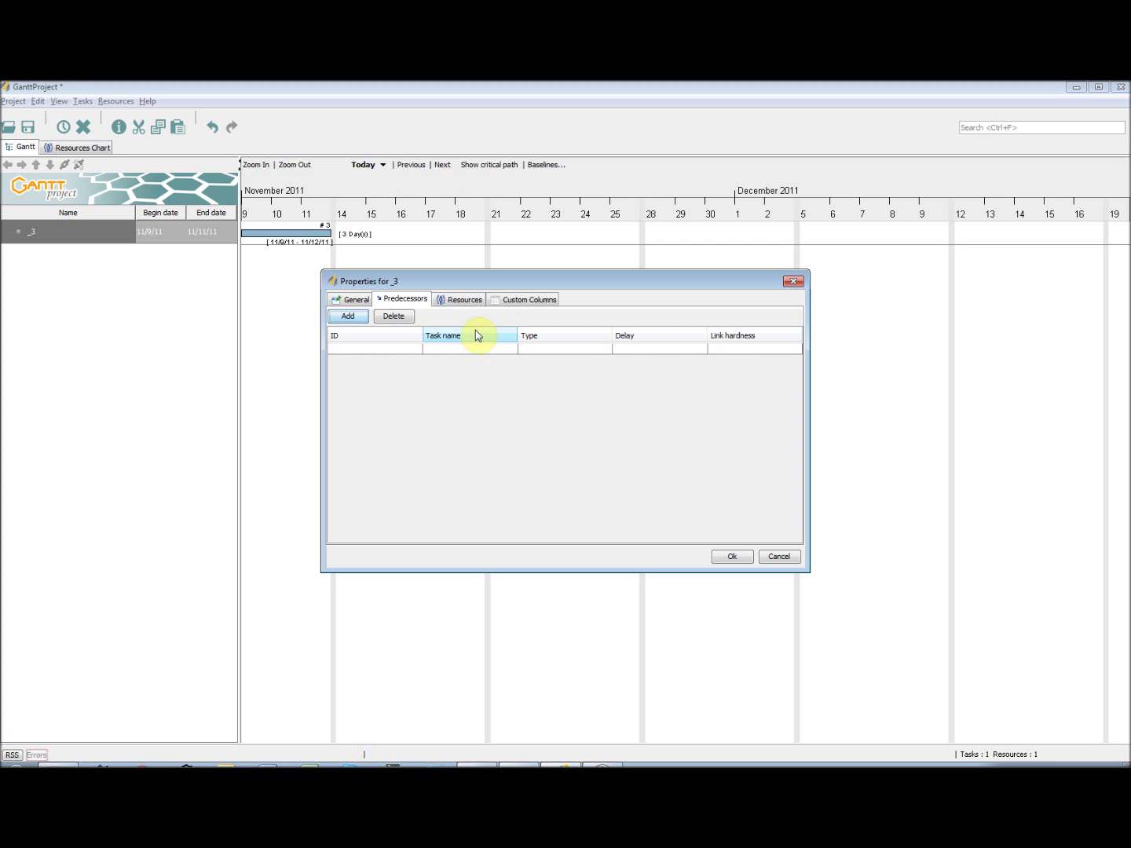
{"action": "left_click", "coordinate": [356, 322]}
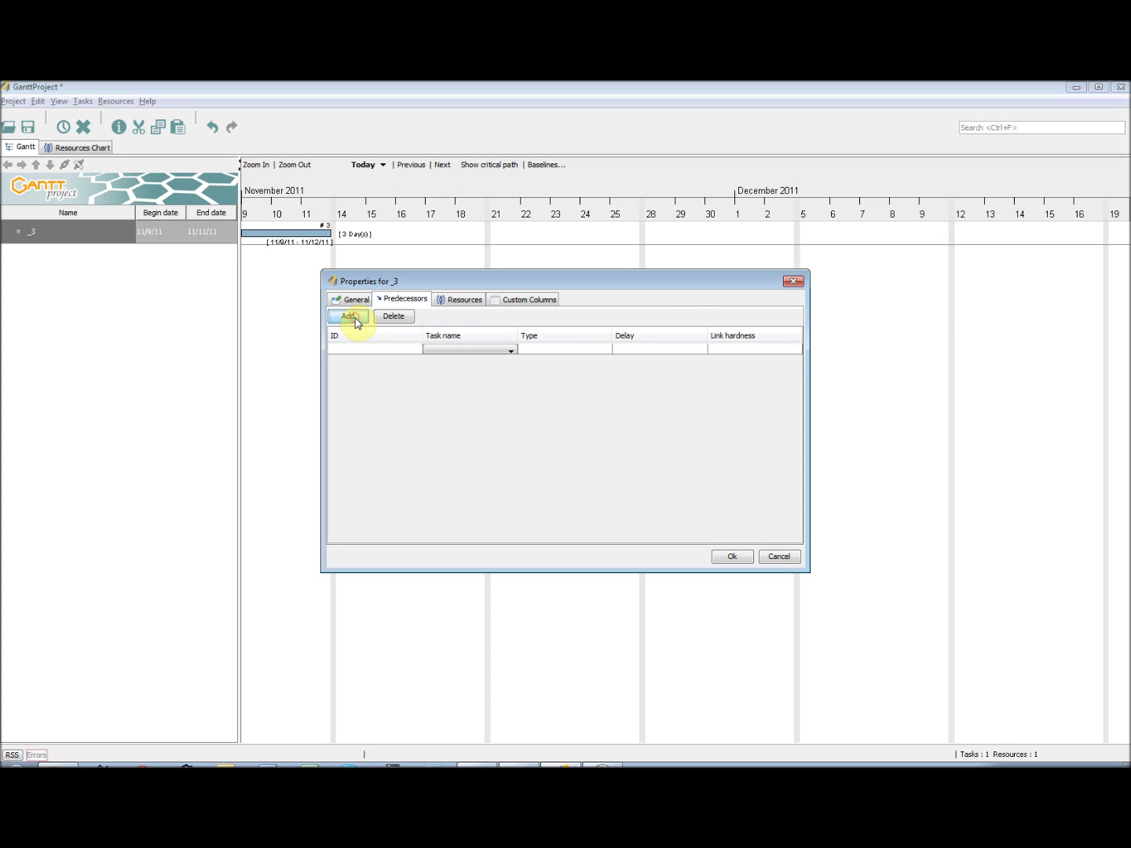
{"action": "left_click", "coordinate": [501, 350]}
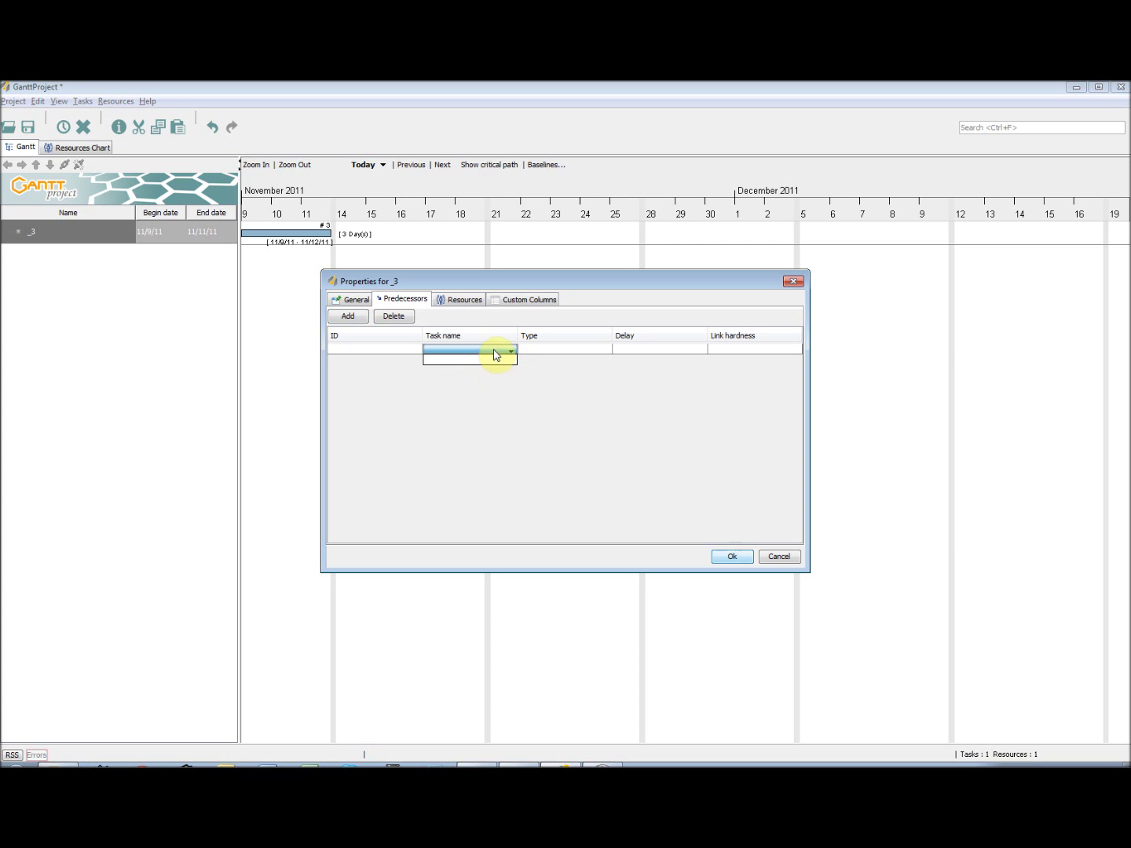
{"action": "left_click", "coordinate": [500, 352]}
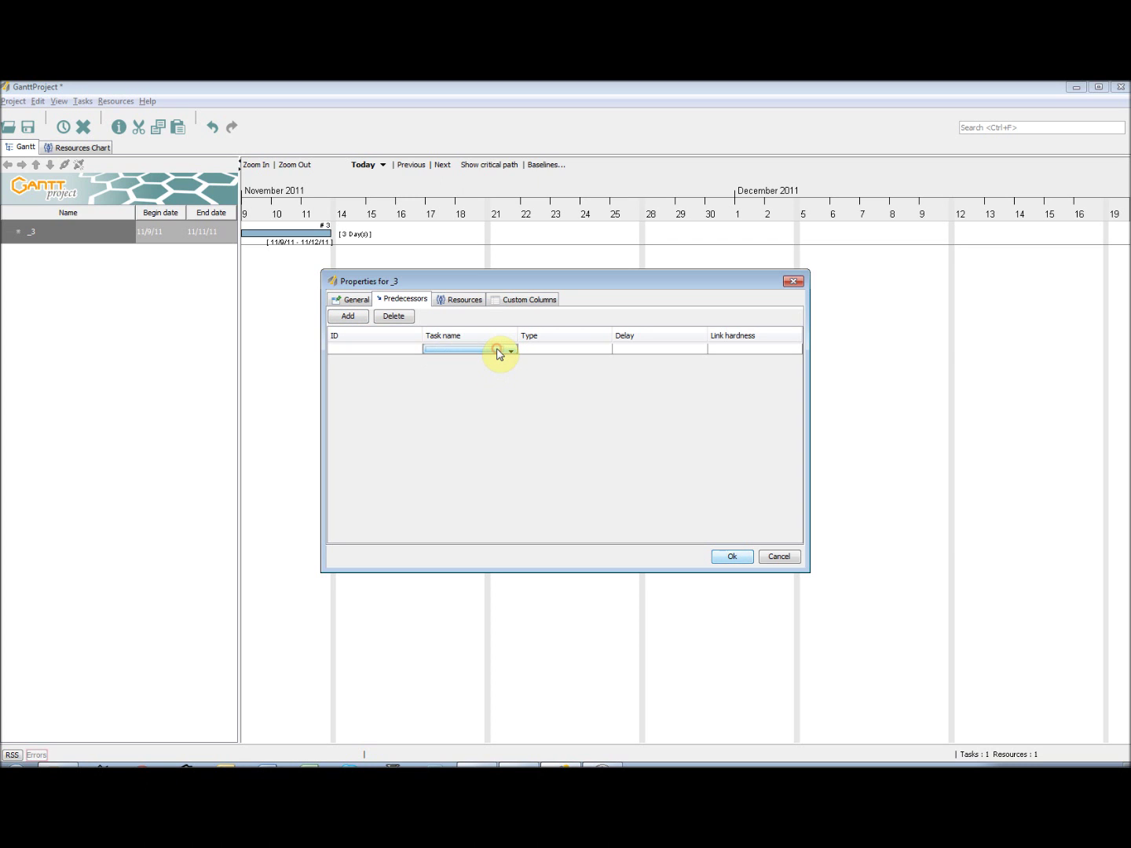
{"action": "left_click", "coordinate": [460, 302]}
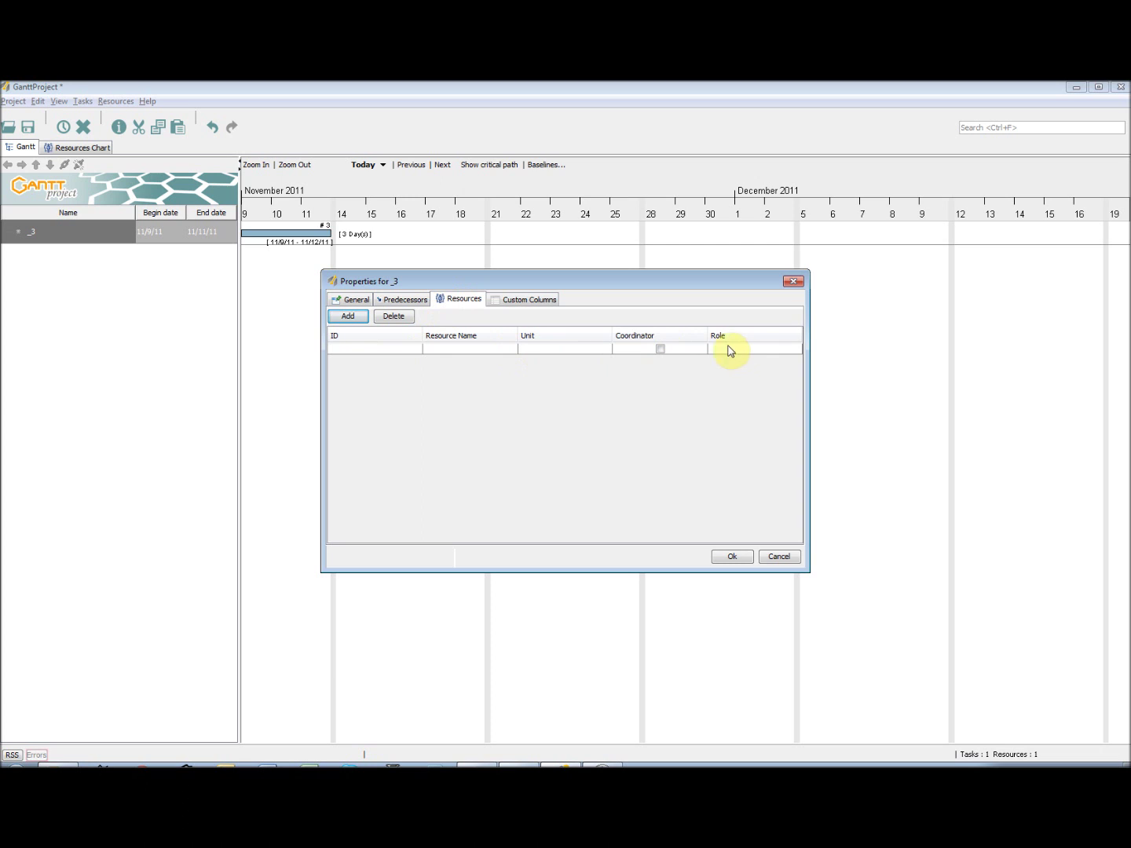
- Assign the project-manager resource to task _3 as coordinator at 100.0 units and close the properties
{"action": "left_click", "coordinate": [364, 318]}
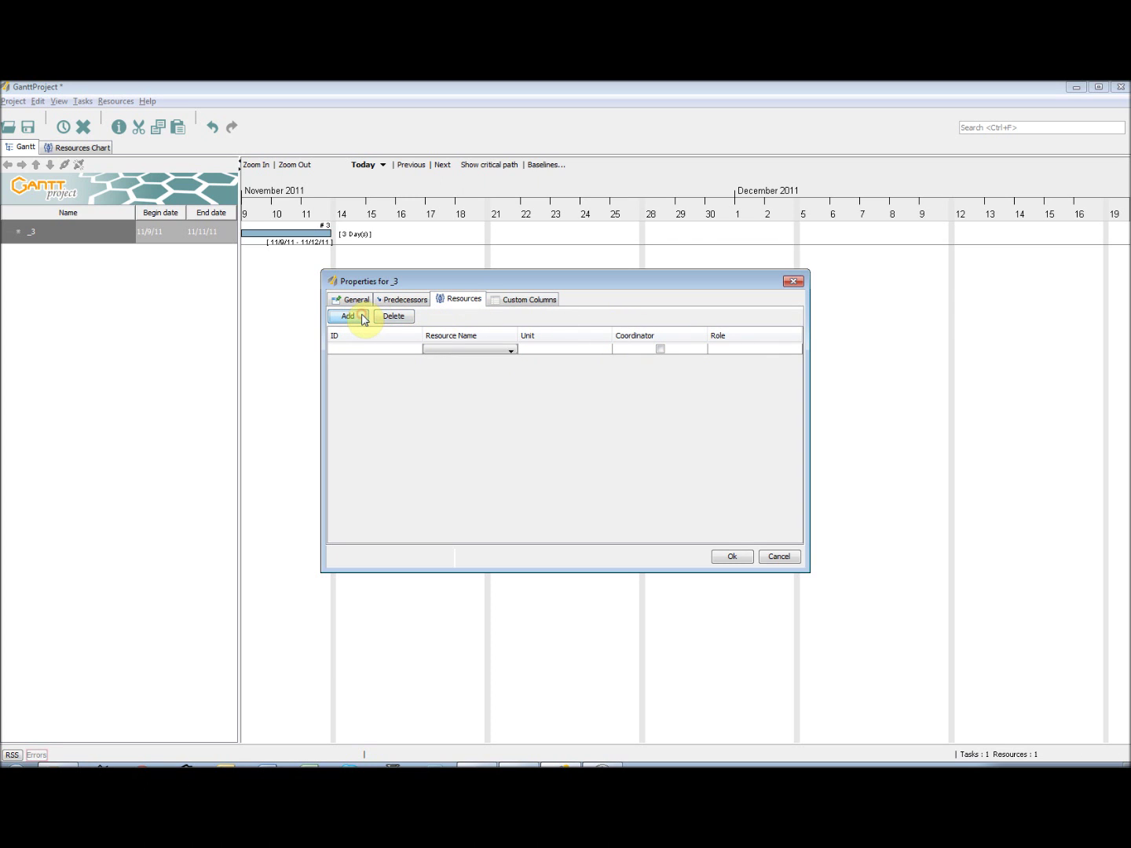
{"action": "left_click", "coordinate": [470, 351]}
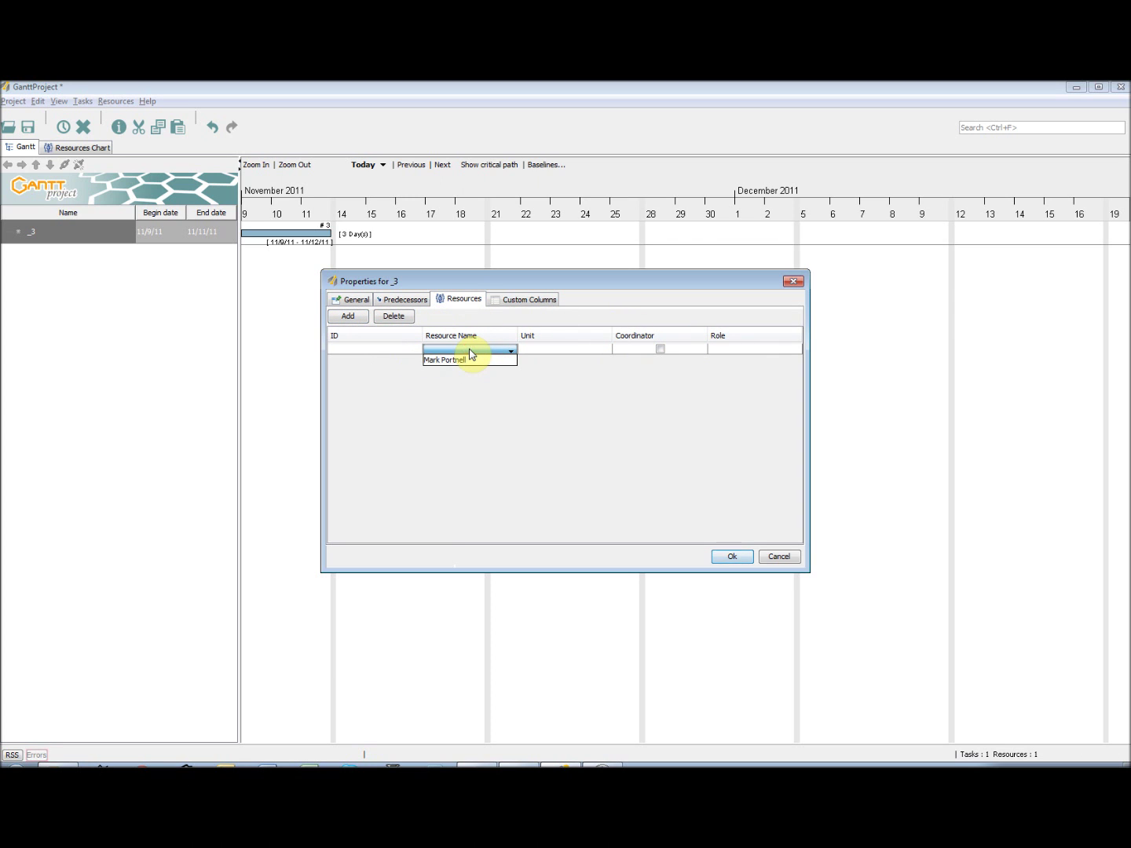
{"action": "left_click", "coordinate": [472, 360]}
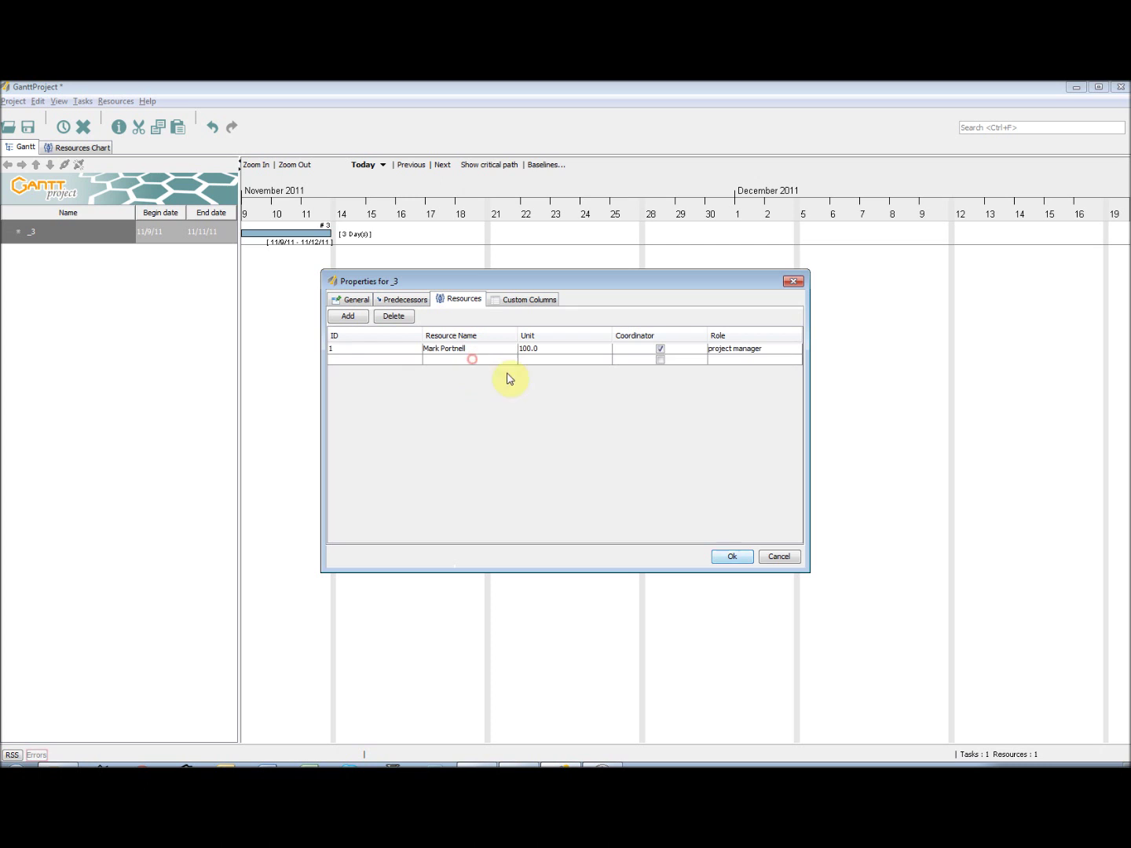
{"action": "left_click", "coordinate": [661, 350]}
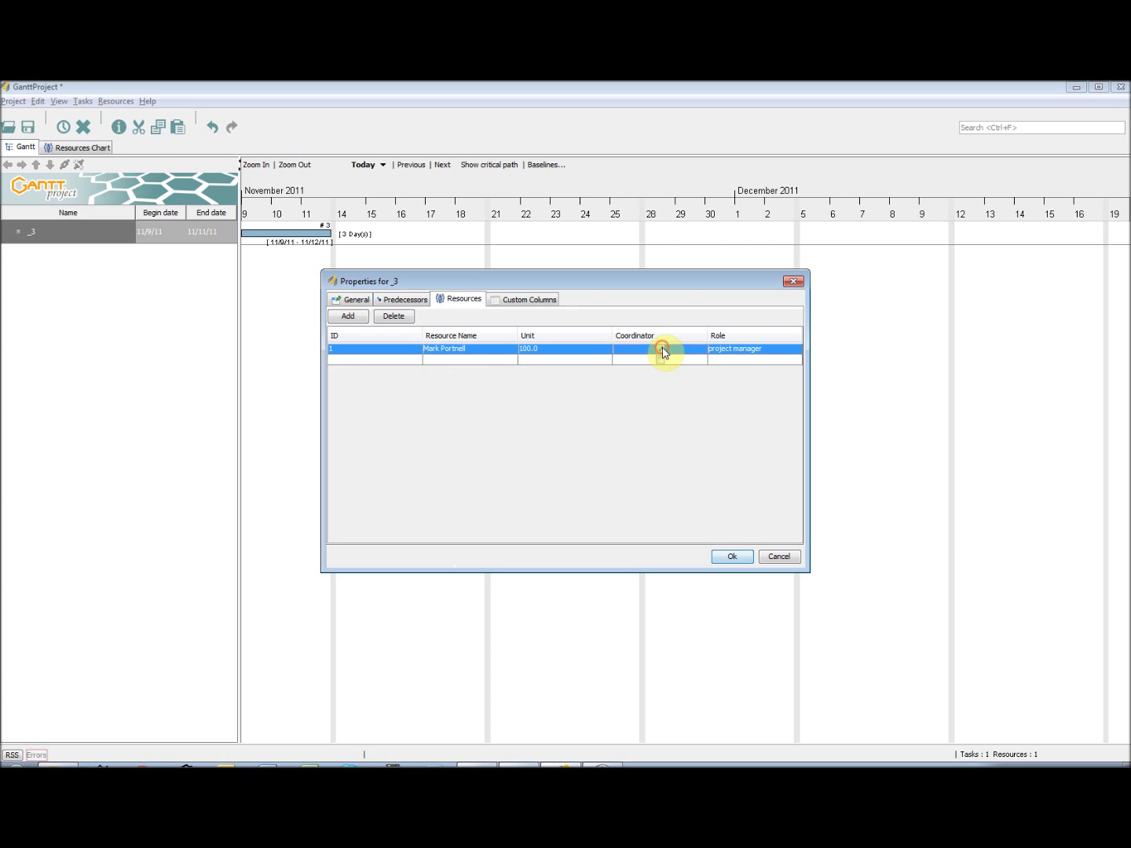
{"action": "left_click", "coordinate": [661, 351]}
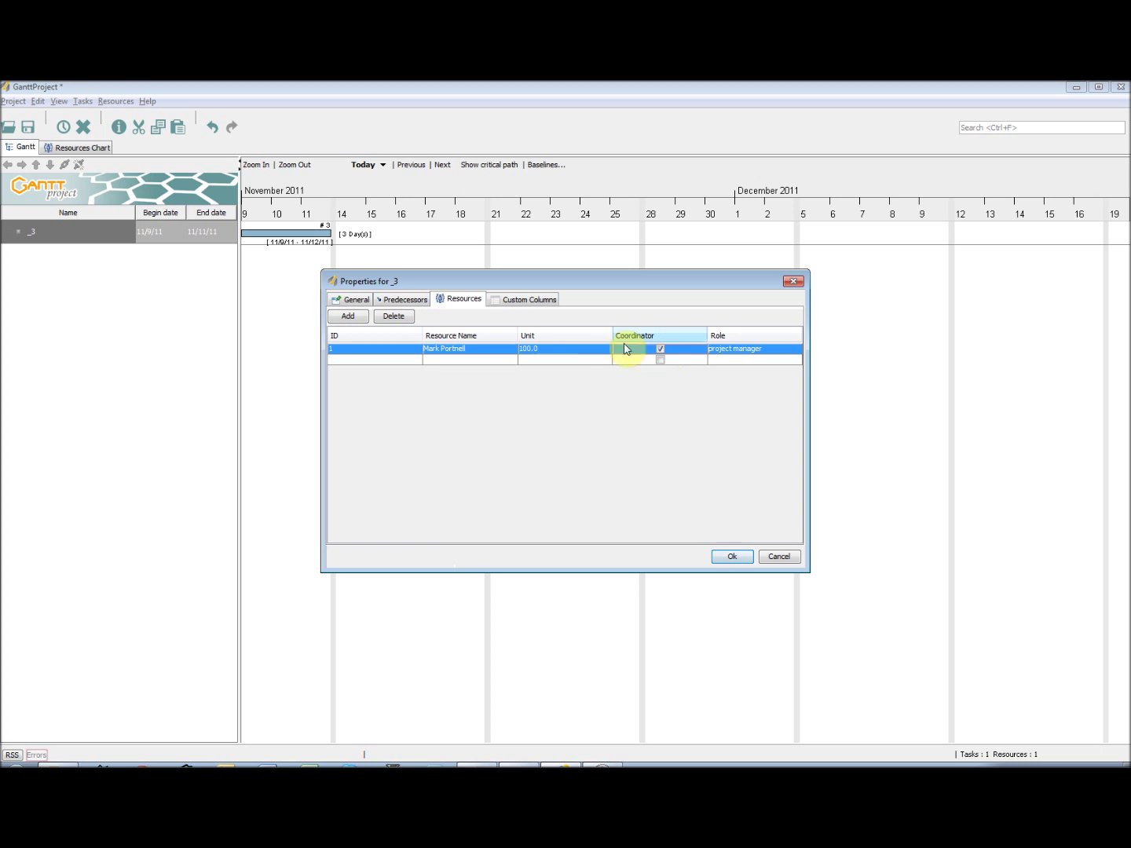
{"action": "double_click", "coordinate": [558, 349]}
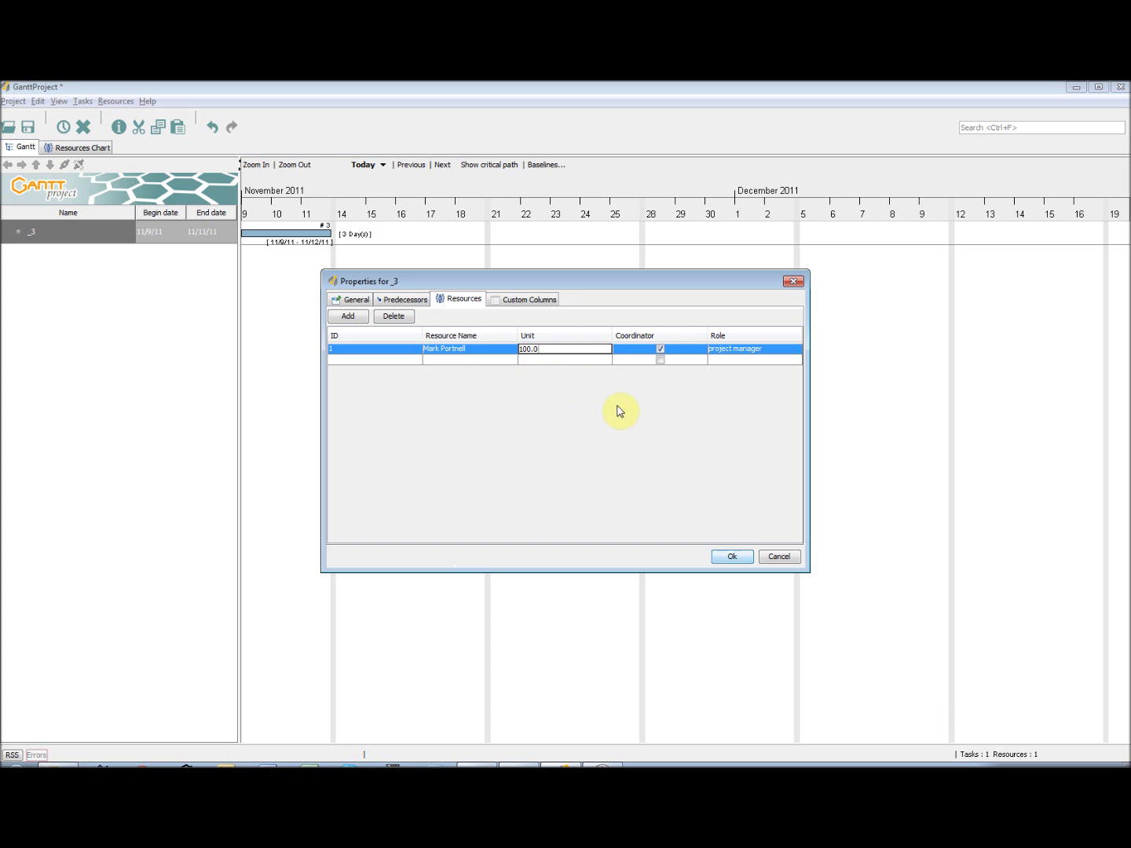
{"action": "left_click", "coordinate": [533, 360]}
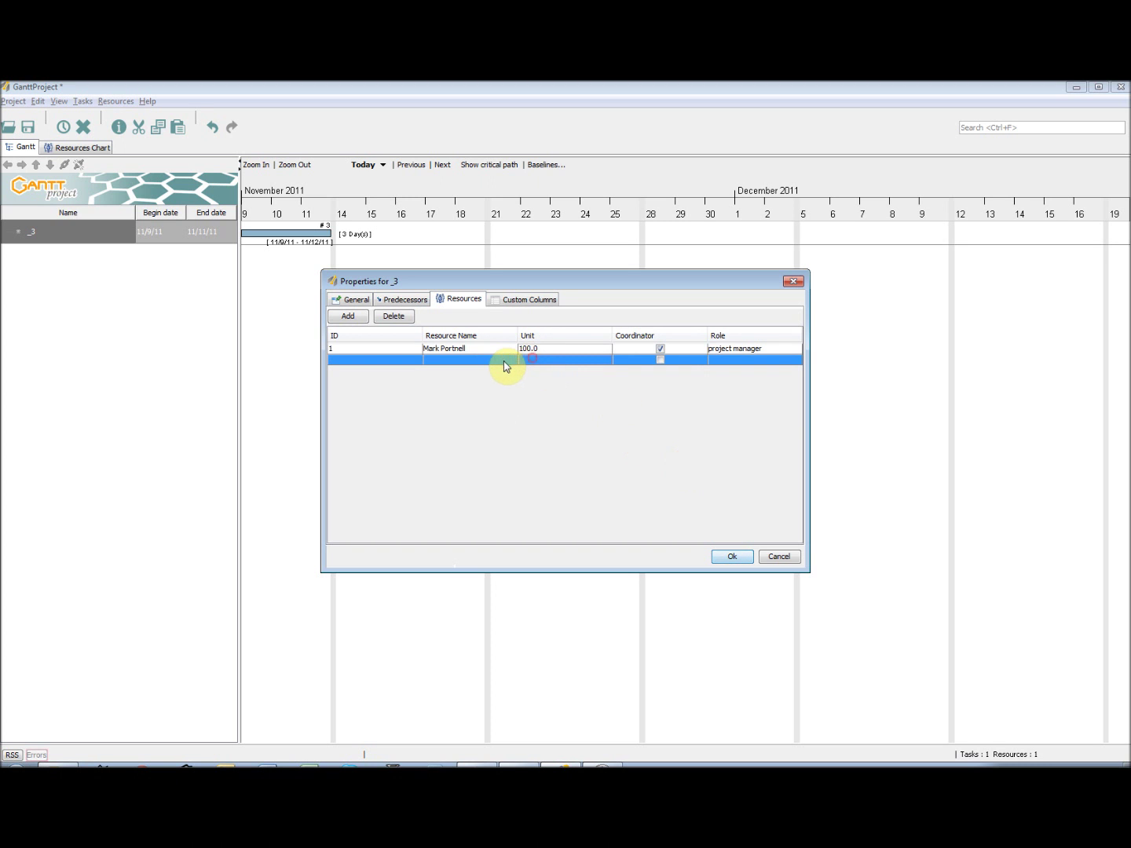
{"action": "key", "text": "Return"}
{"action": "left_click", "coordinate": [391, 472]}
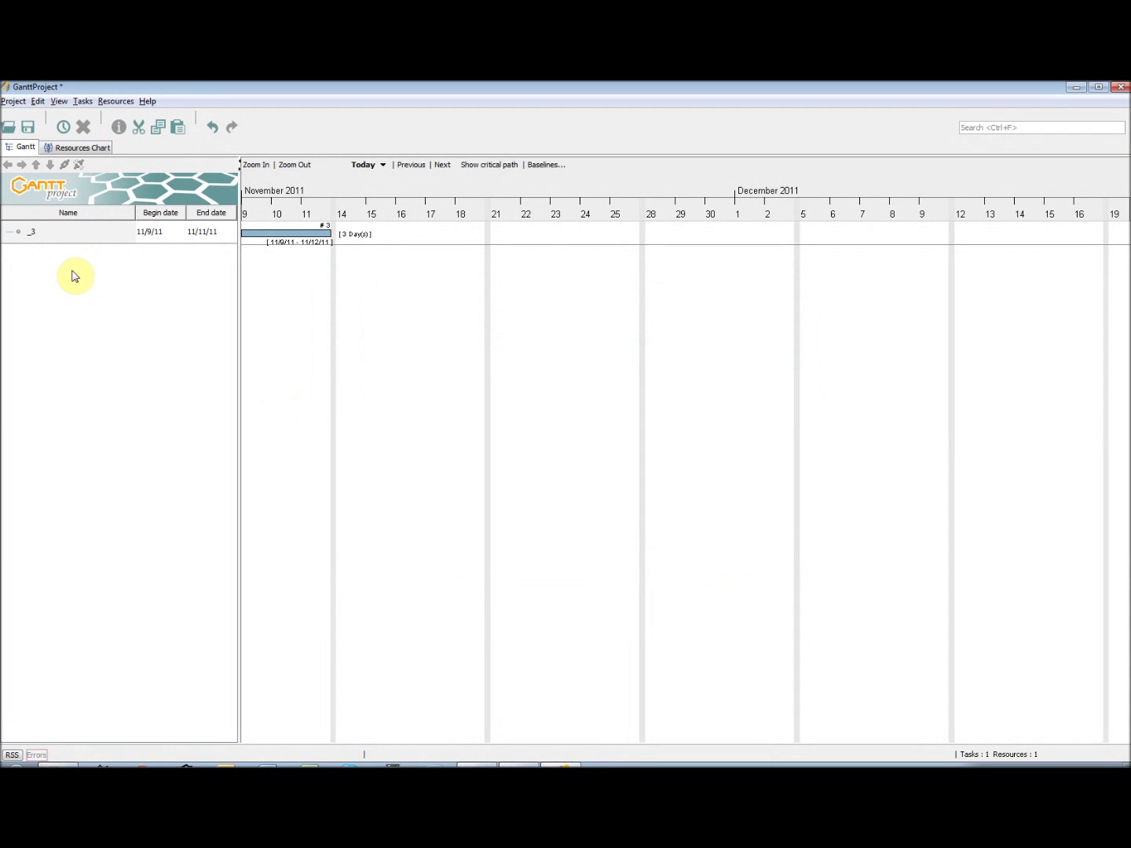
{"action": "left_click", "coordinate": [89, 149]}
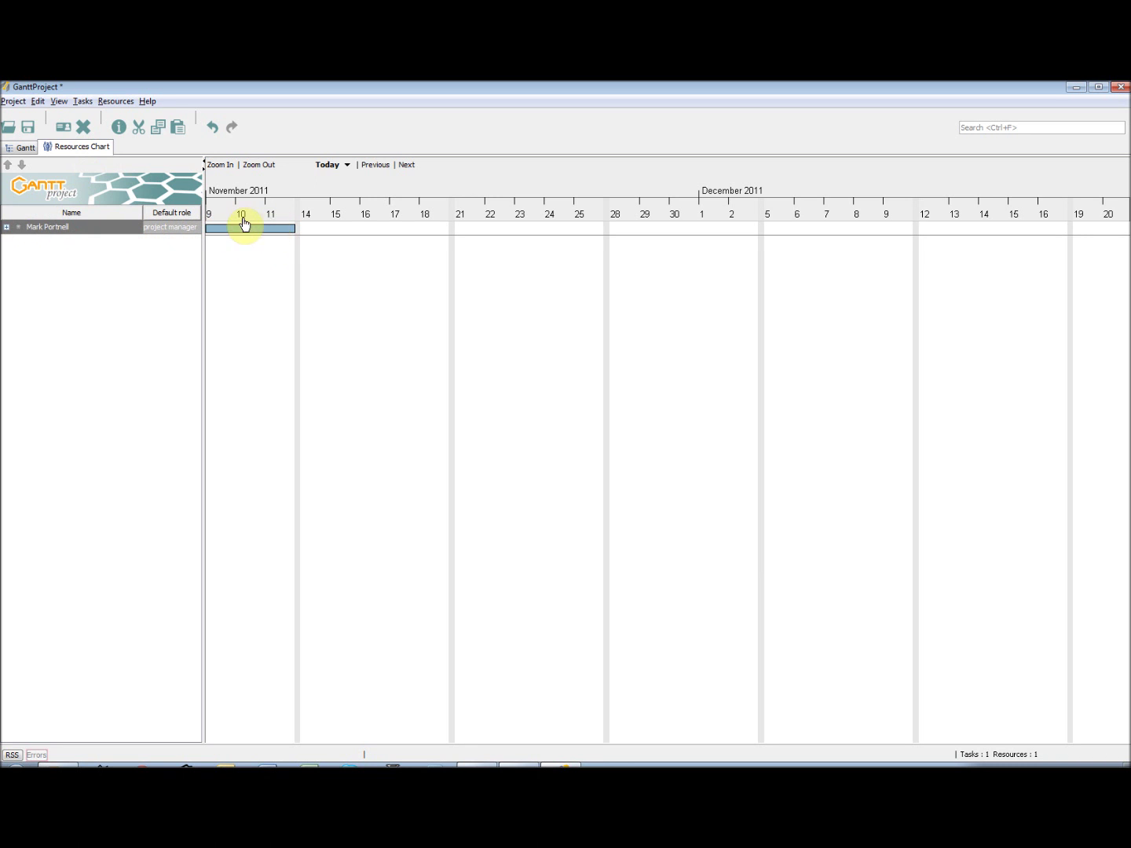
{"action": "left_click", "coordinate": [8, 228]}
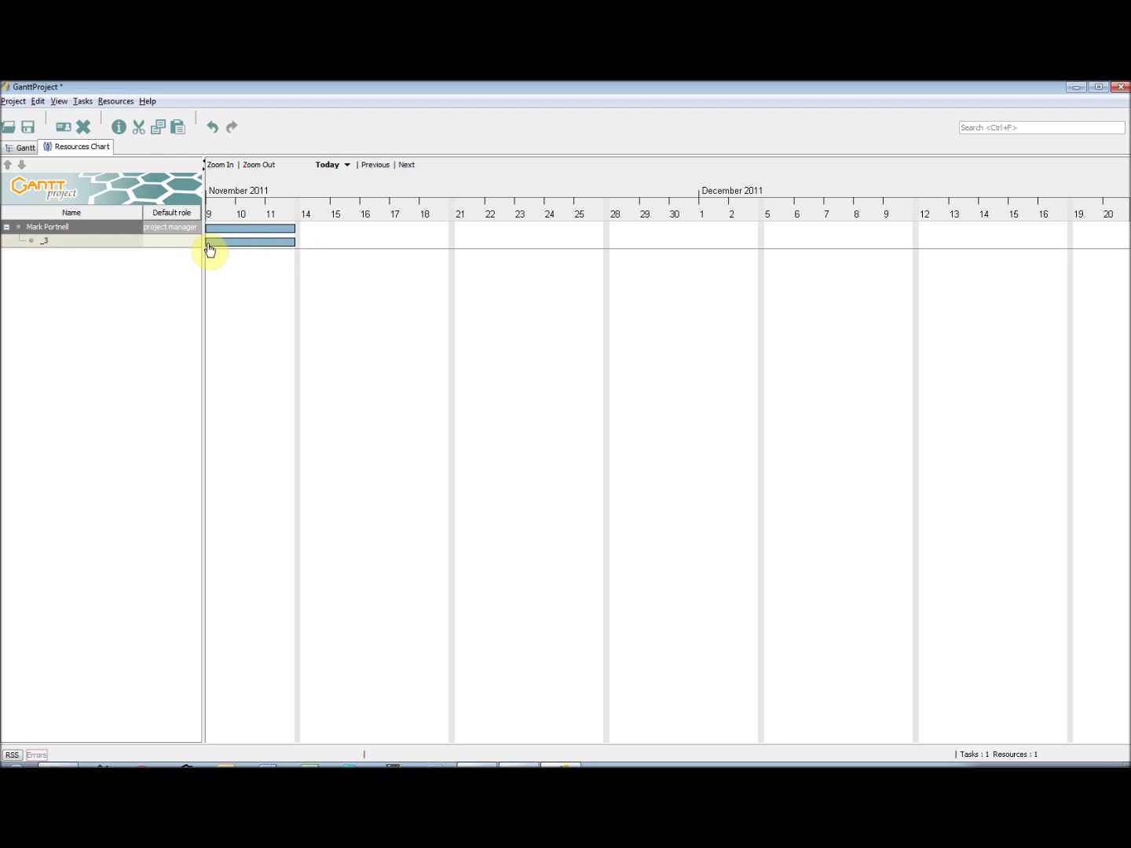
{"action": "key", "text": "ctrl+Tab"}
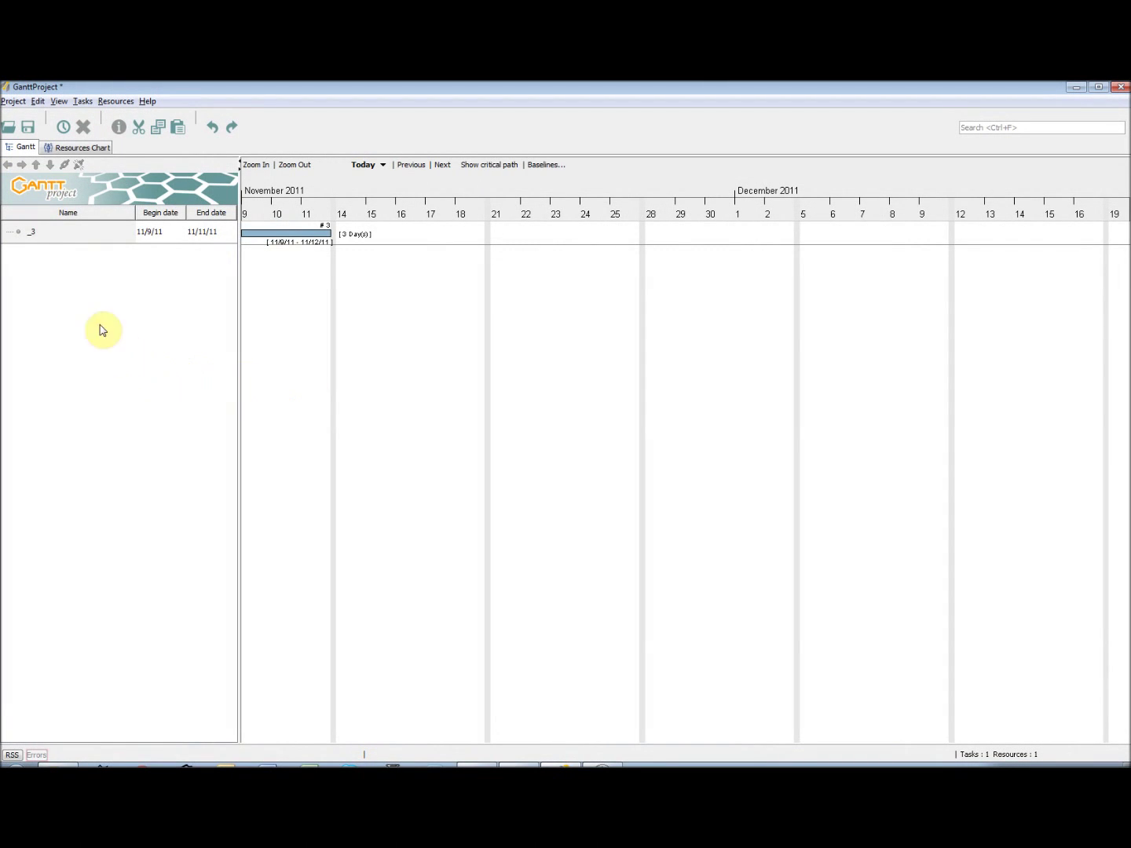
- Delete task _3 and confirm, leaving no tasks, then show the Resources Chart
{"action": "right_click", "coordinate": [81, 234]}
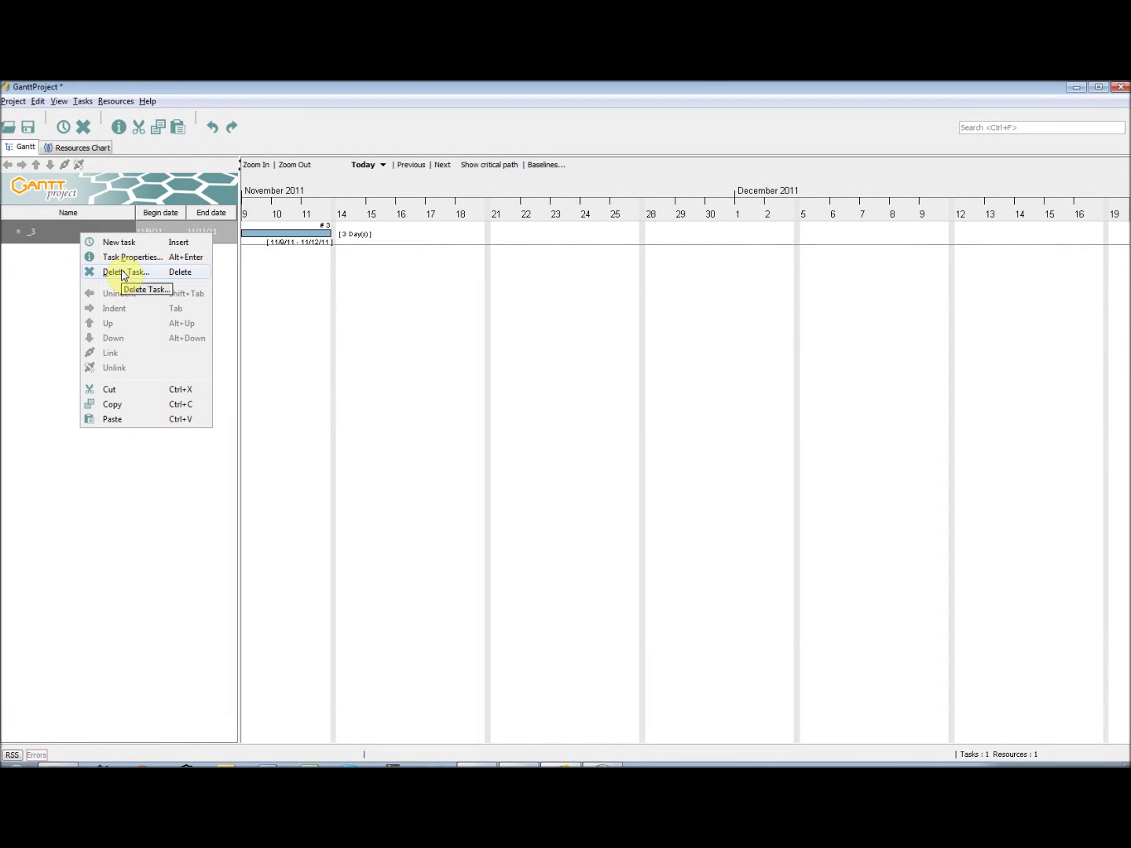
{"action": "left_click", "coordinate": [56, 271]}
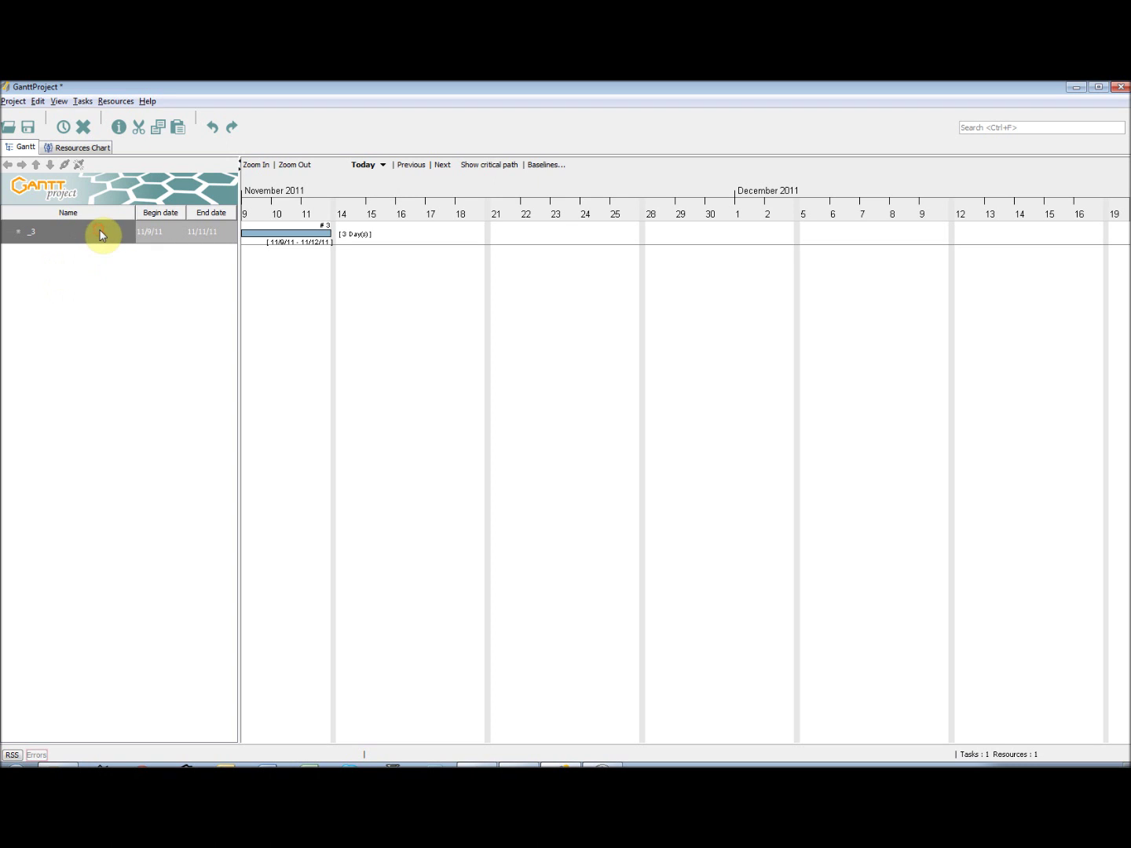
{"action": "left_click", "coordinate": [83, 103]}
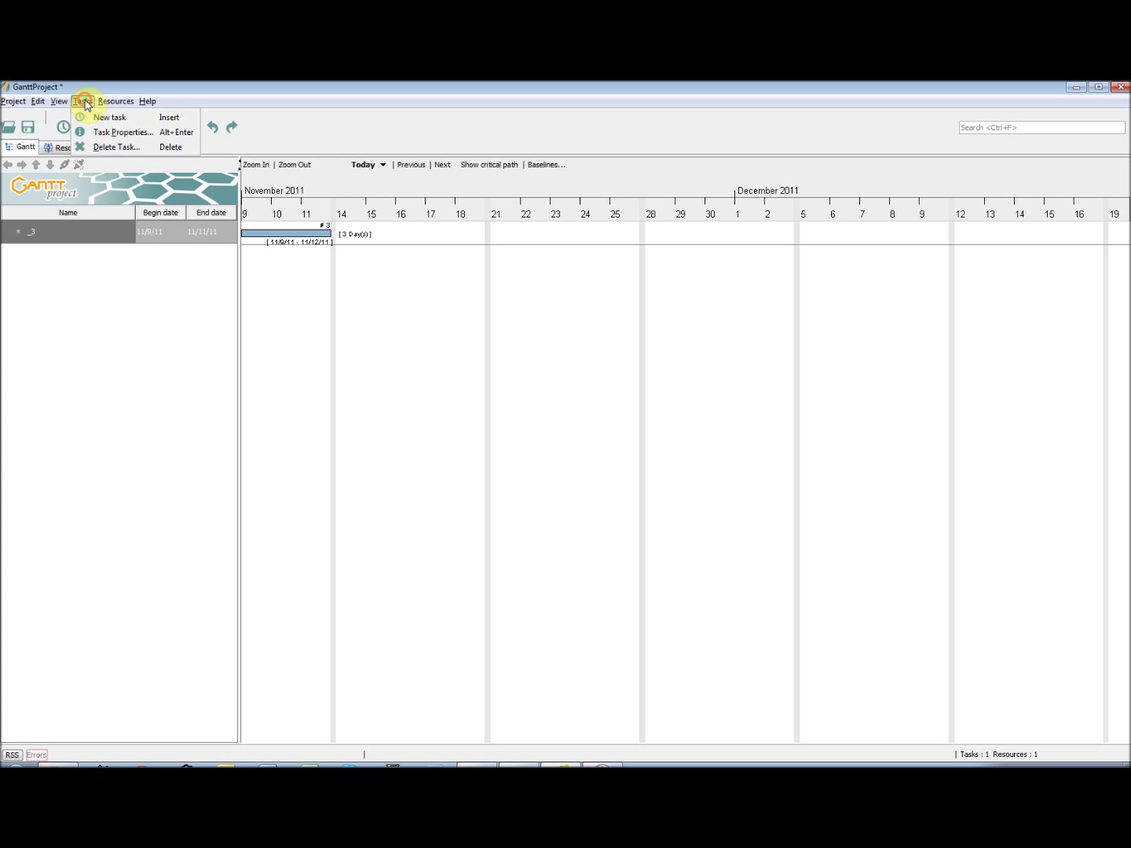
{"action": "left_click", "coordinate": [99, 145]}
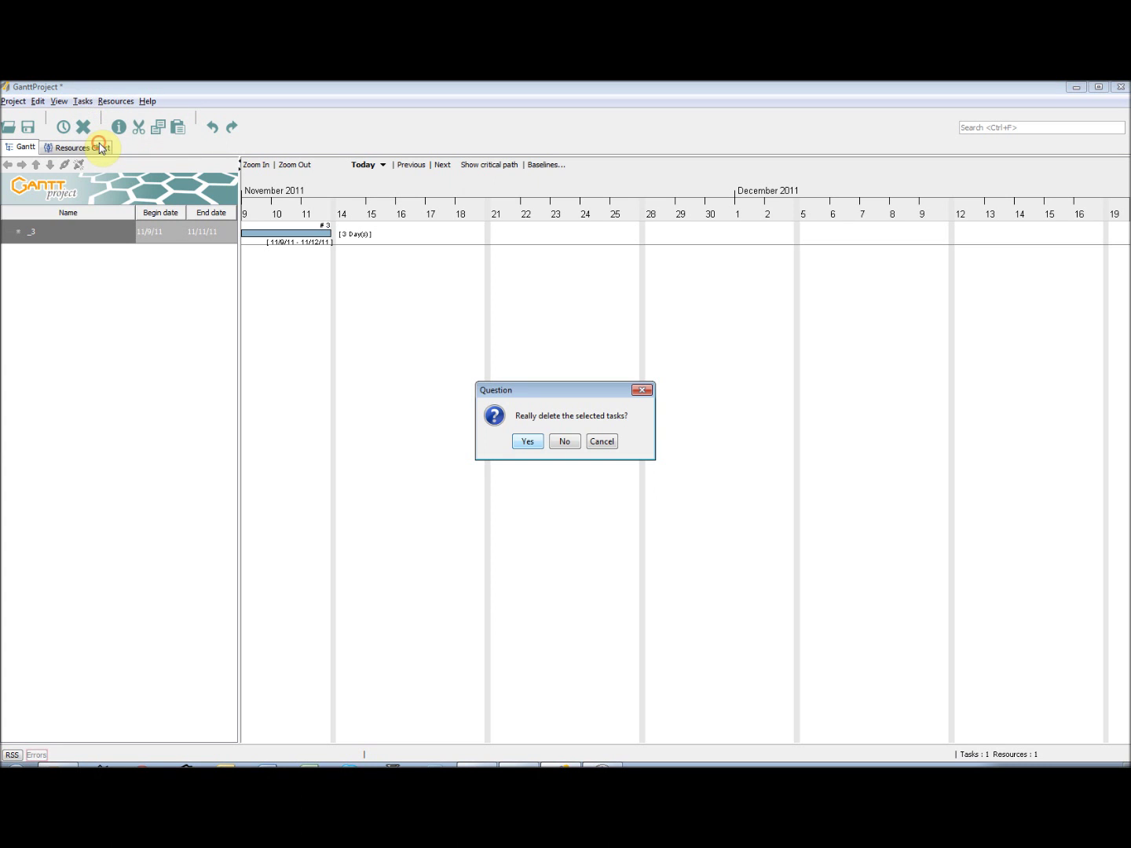
{"action": "left_click", "coordinate": [536, 442]}
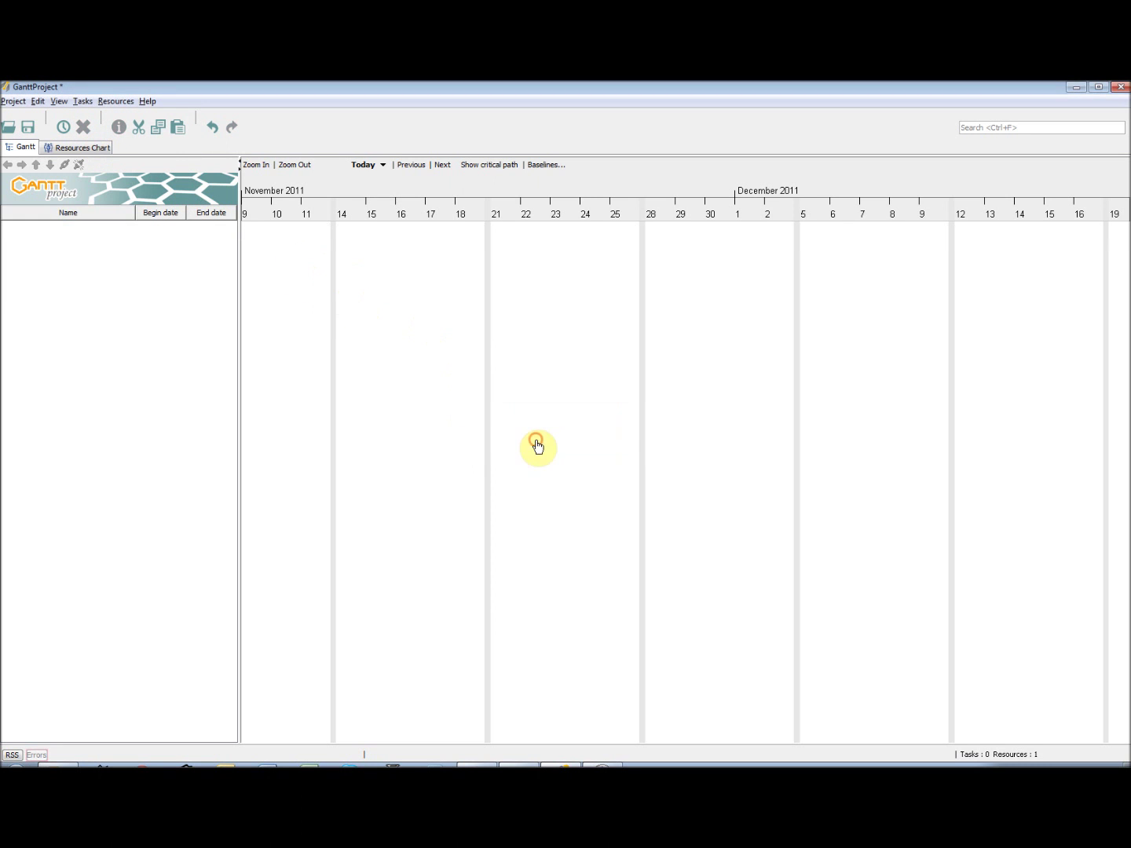
{"action": "left_click", "coordinate": [88, 149]}
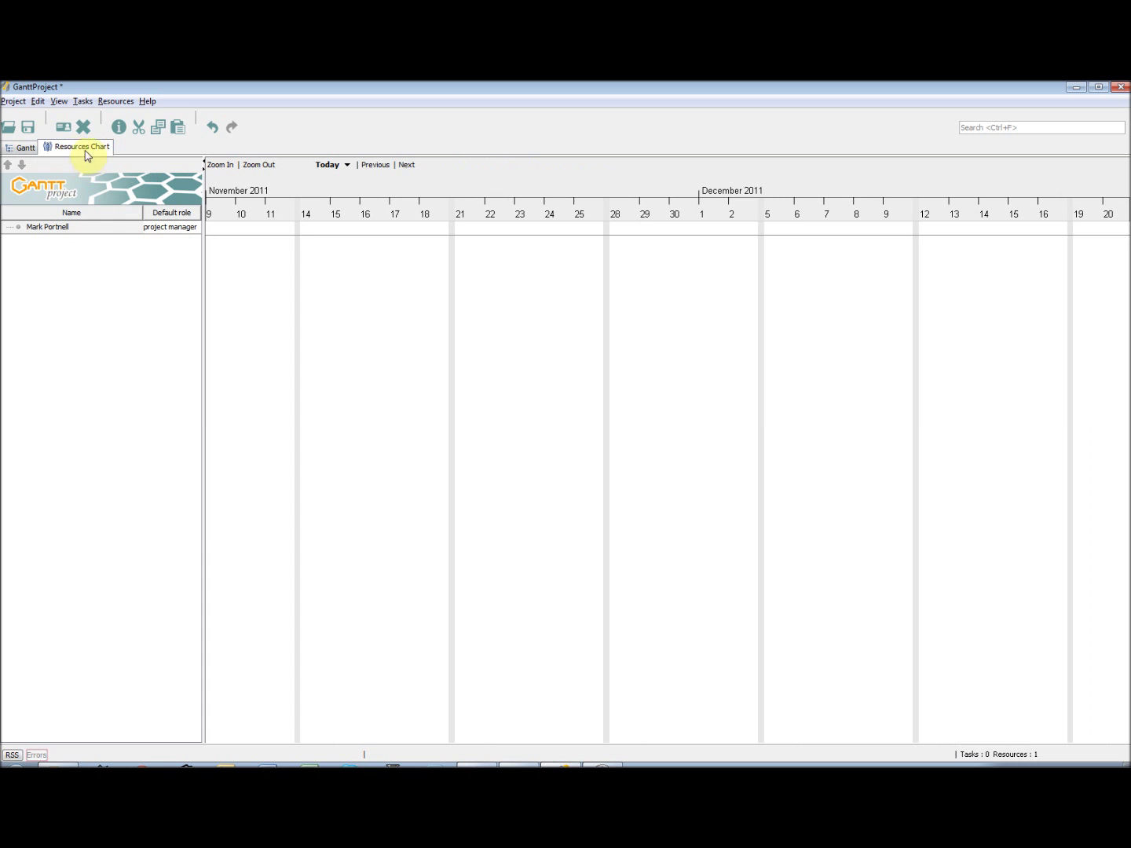
- Select the project manager resource and issue Delete on it
{"action": "left_click", "coordinate": [104, 231]}
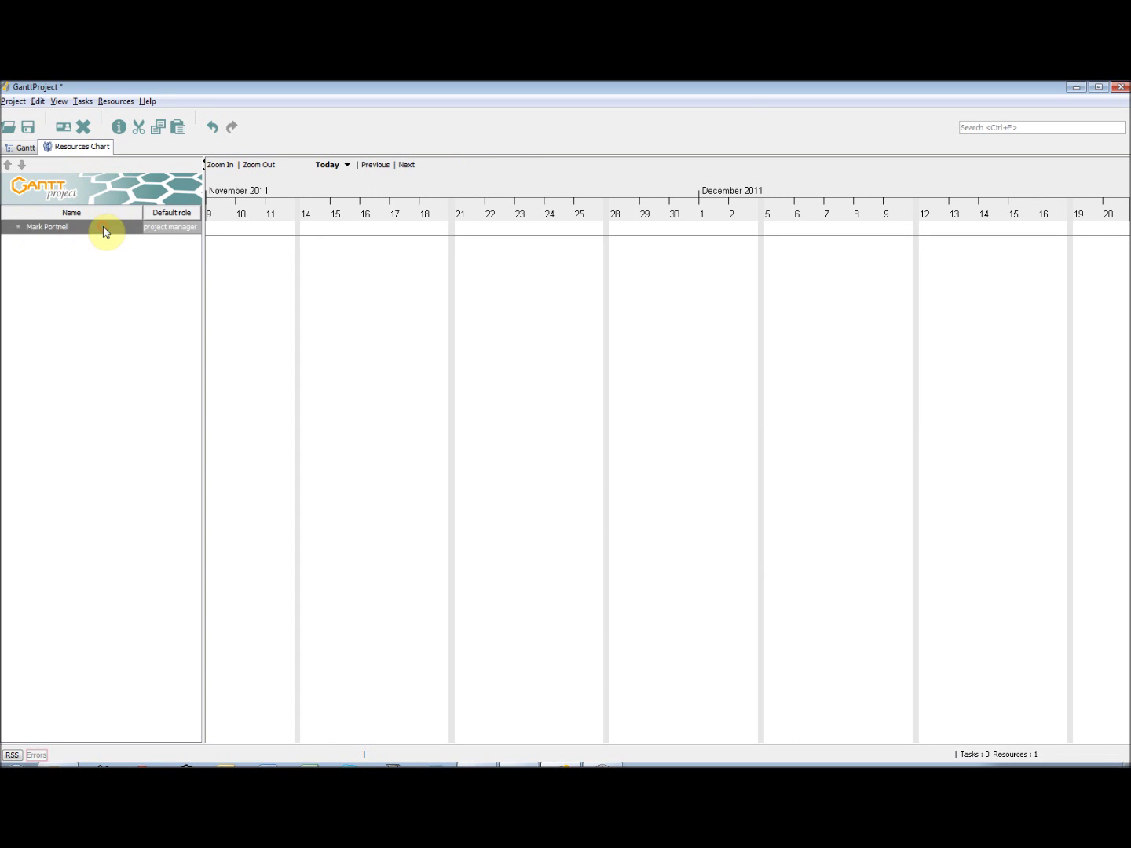
{"action": "left_click", "coordinate": [84, 127]}
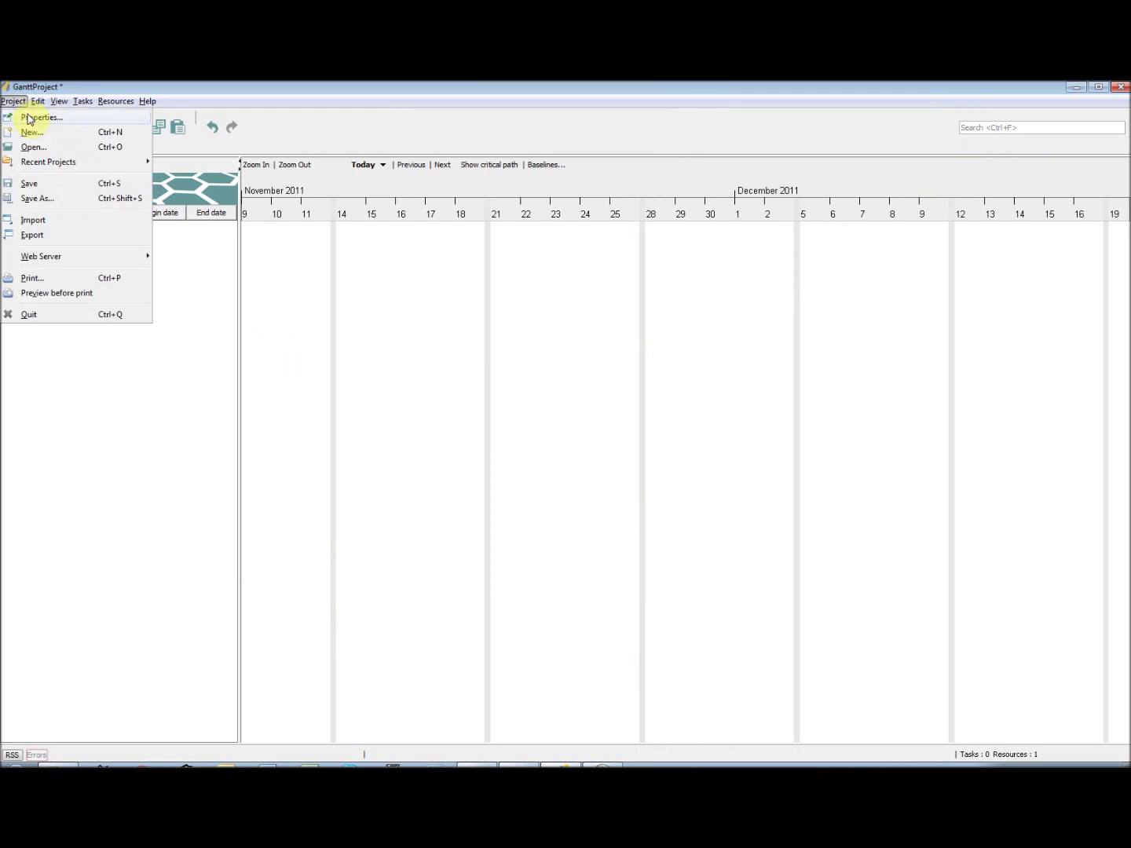
- In the project's resource roles, add Documentation Manager and Packaging Technologist
{"action": "left_click", "coordinate": [36, 115]}
{"action": "left_click", "coordinate": [389, 308]}
{"action": "left_click", "coordinate": [526, 300]}
{"action": "type", "text": "Documentation Manager"}
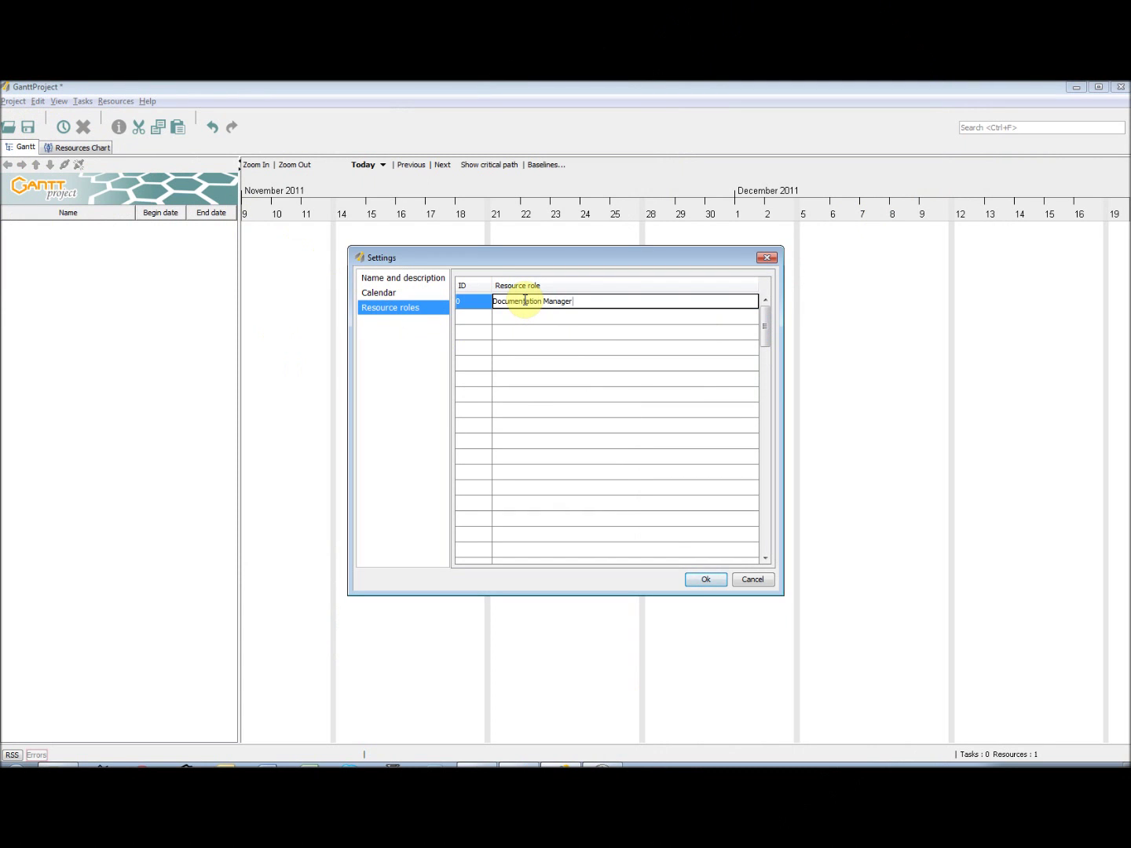
{"action": "left_click", "coordinate": [535, 319]}
{"action": "left_click", "coordinate": [534, 316]}
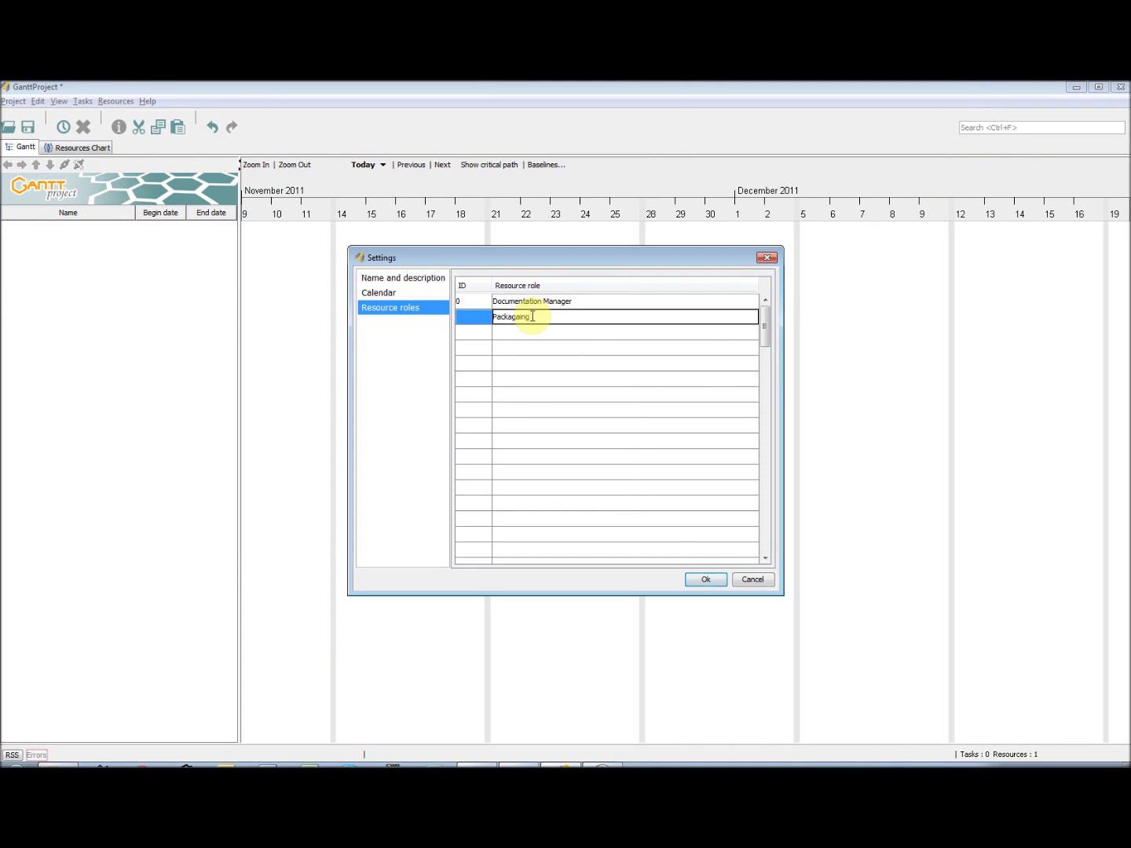
{"action": "left_click", "coordinate": [532, 335]}
{"action": "double_click", "coordinate": [513, 318]}
{"action": "key", "text": "Delete"}
{"action": "key", "text": "Delete"}
{"action": "left_click", "coordinate": [540, 331]}
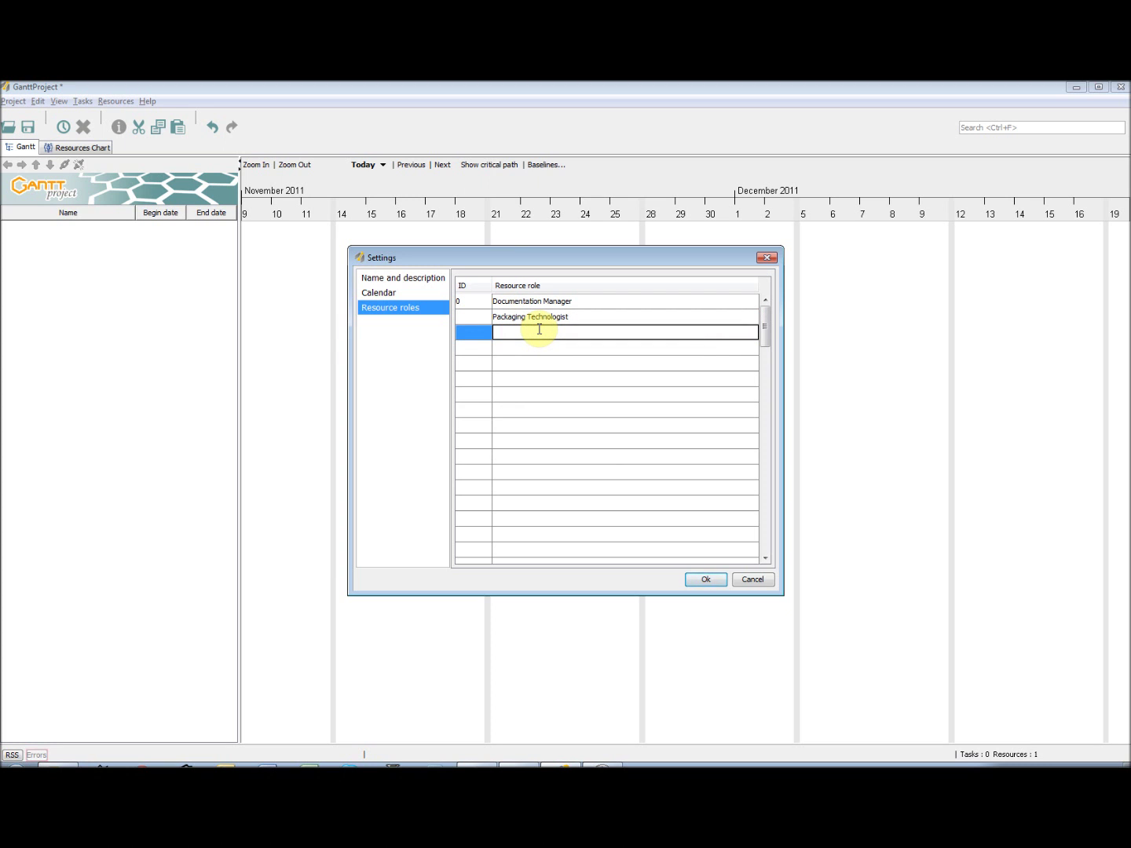
- Add roles Engineer, Planner, External and Project Support, save, and show the Resources Chart
{"action": "type", "text": "Engineer"}
{"action": "key", "text": "Return"}
{"action": "left_click", "coordinate": [546, 347]}
{"action": "type", "text": "Planner"}
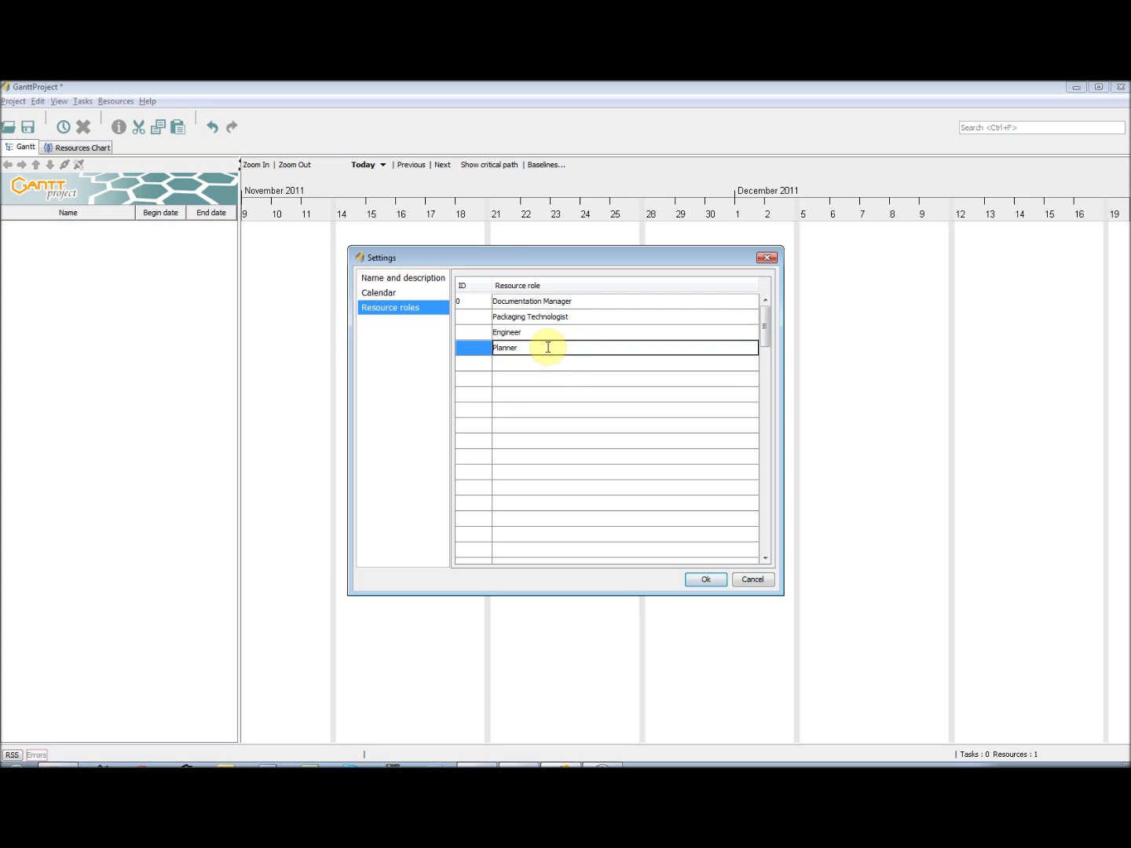
{"action": "left_click", "coordinate": [546, 364]}
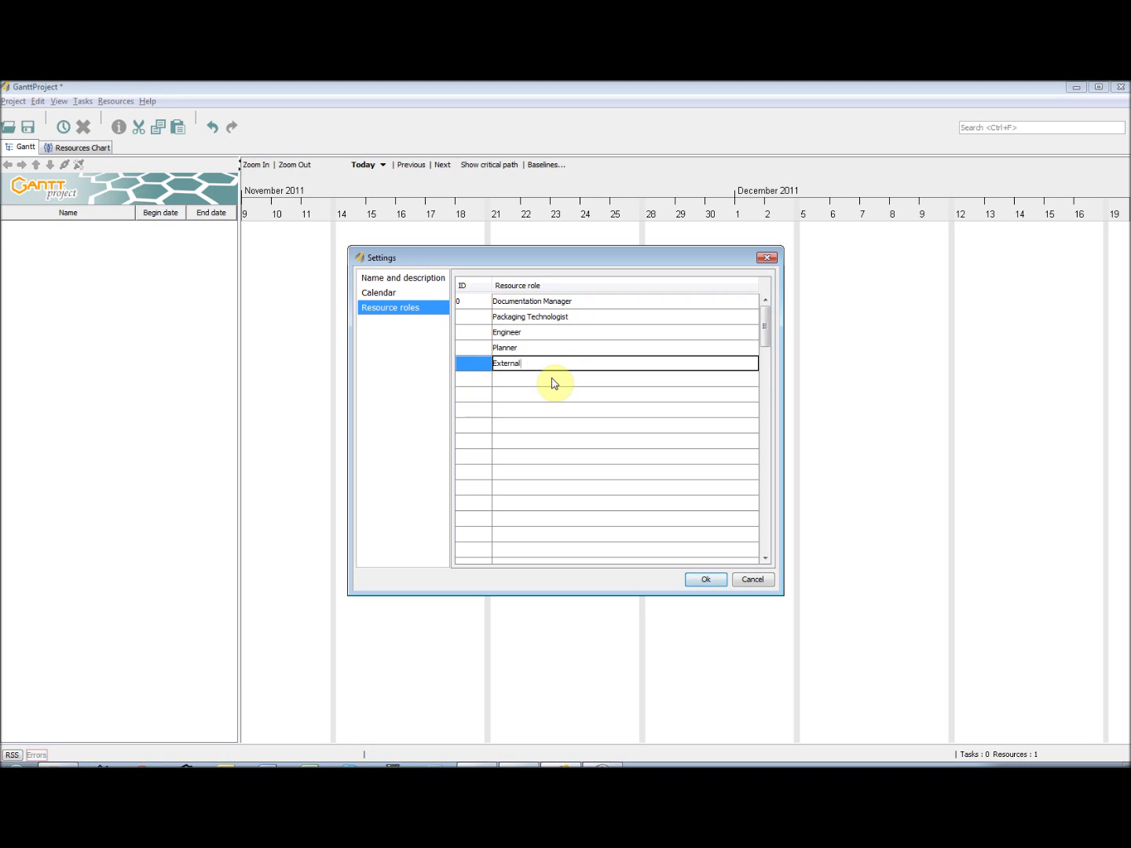
{"action": "left_click", "coordinate": [554, 378]}
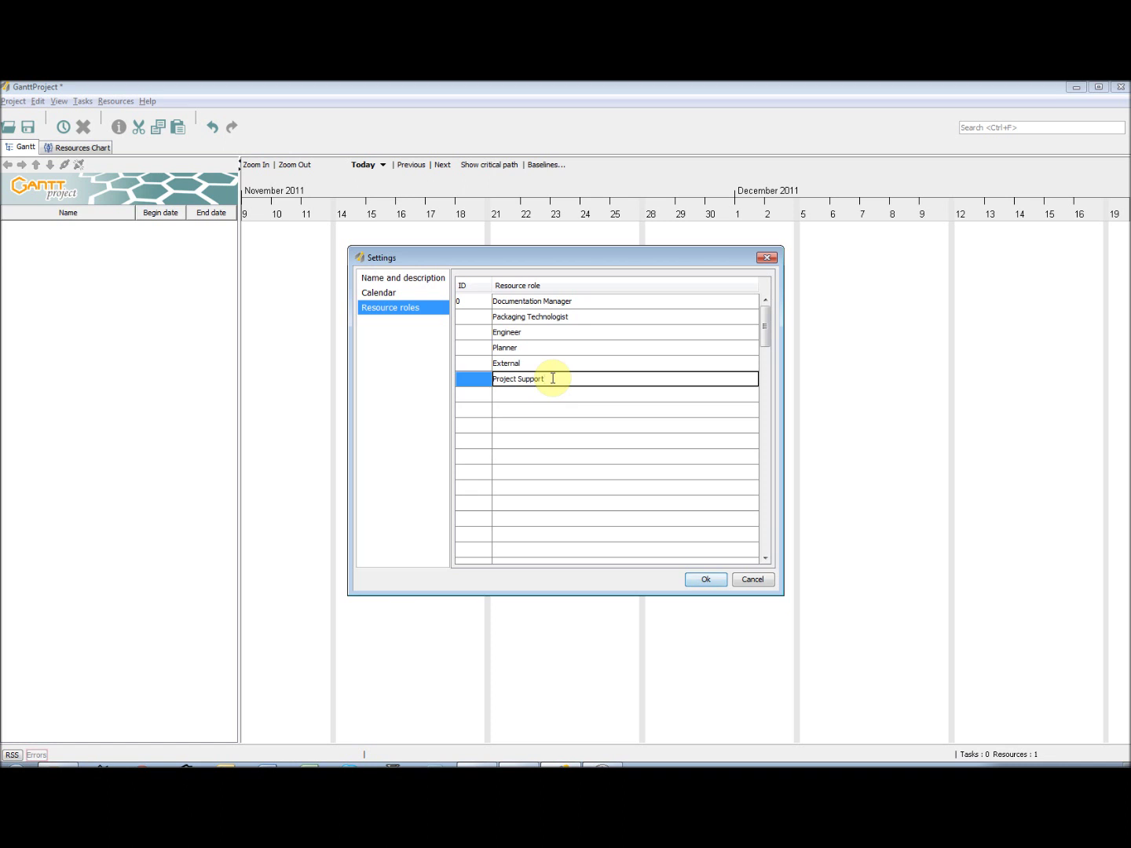
{"action": "left_click", "coordinate": [549, 395]}
{"action": "left_click", "coordinate": [710, 582]}
{"action": "left_click", "coordinate": [81, 146]}
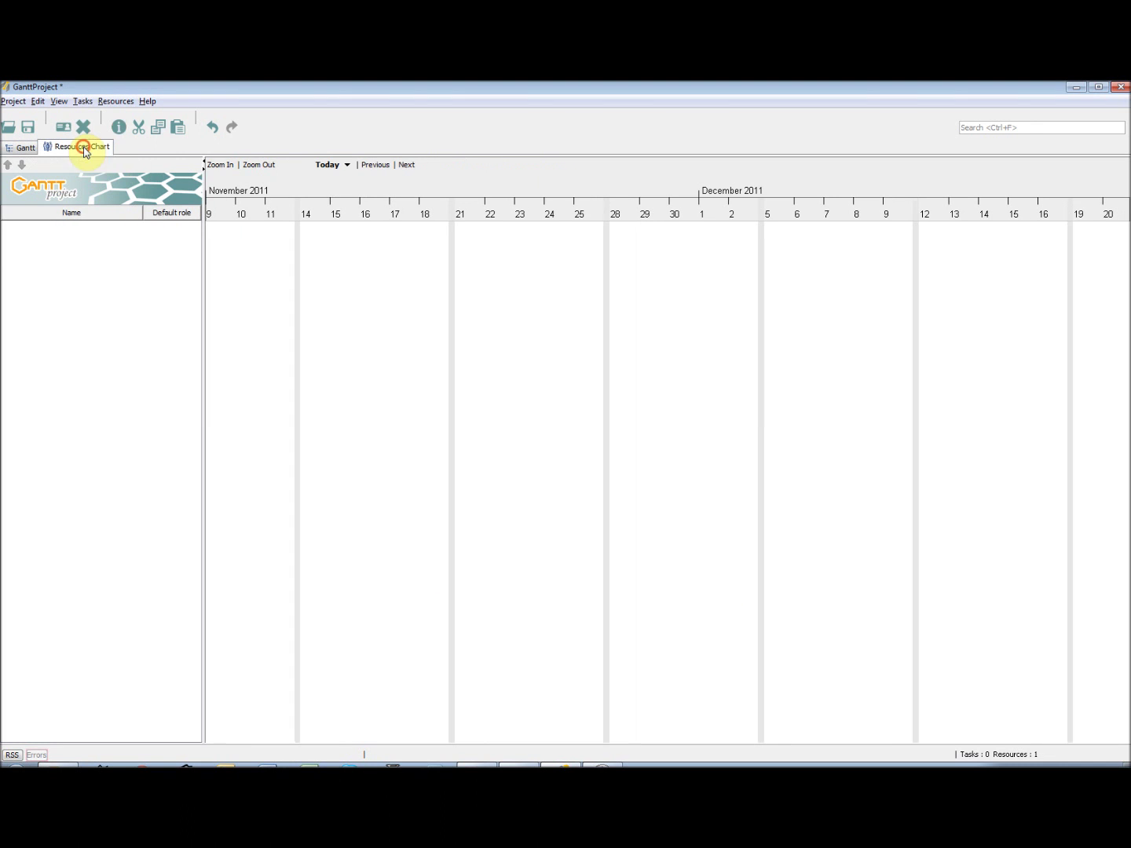
- Add a resource with the person's name, phone and e-mail, default role Engineer
{"action": "left_click", "coordinate": [112, 102]}
{"action": "left_click", "coordinate": [131, 118]}
{"action": "type", "text": "John Smith"}
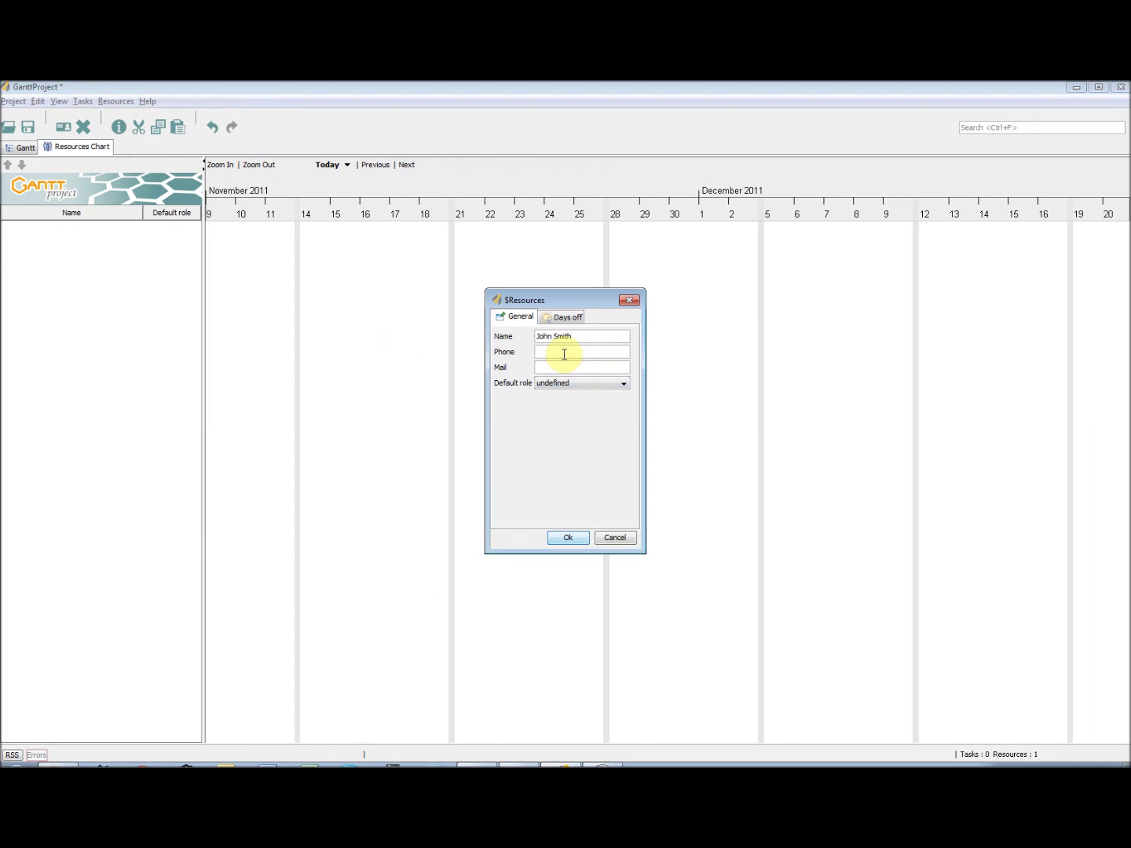
{"action": "left_click", "coordinate": [564, 354]}
{"action": "type", "text": "0011"}
{"action": "left_click", "coordinate": [571, 367]}
{"action": "left_click", "coordinate": [576, 384]}
{"action": "left_click", "coordinate": [582, 439]}
{"action": "left_click", "coordinate": [569, 537]}
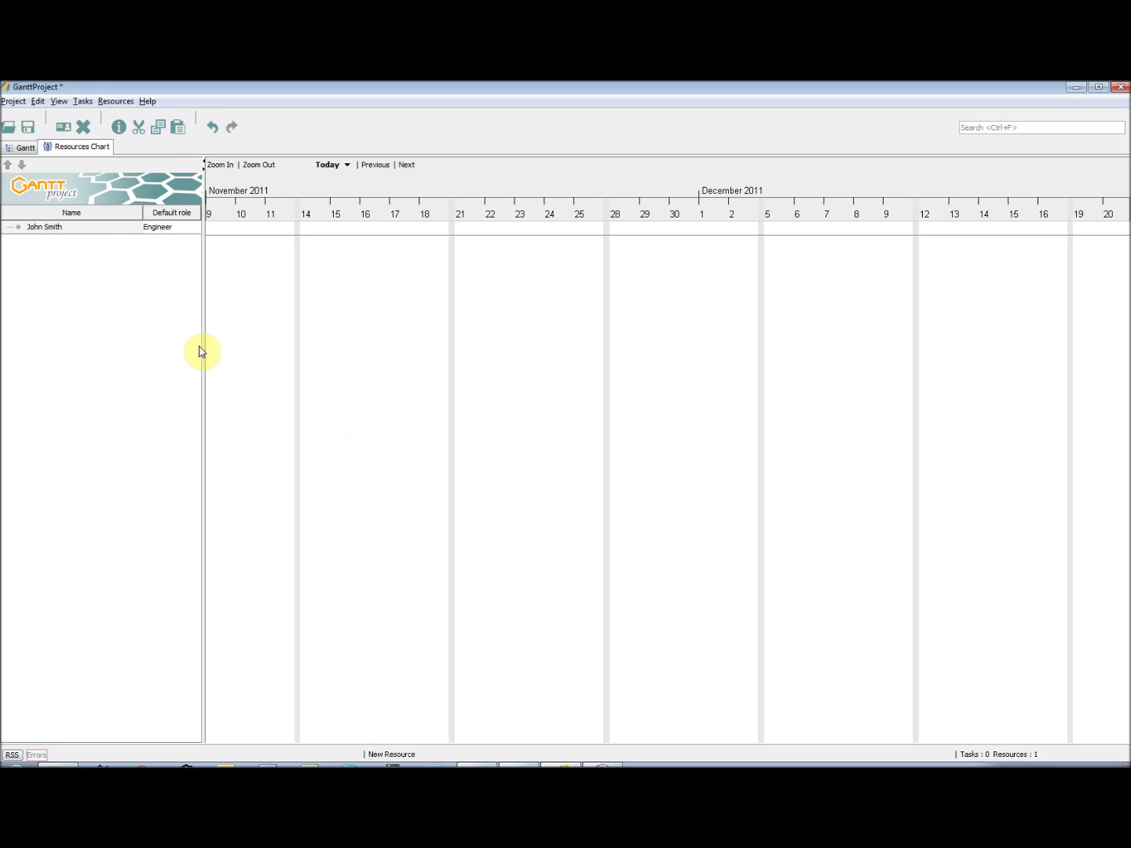
- Add a second resource with name and e-mail, default role project manager
{"action": "left_click", "coordinate": [116, 102]}
{"action": "left_click", "coordinate": [133, 116]}
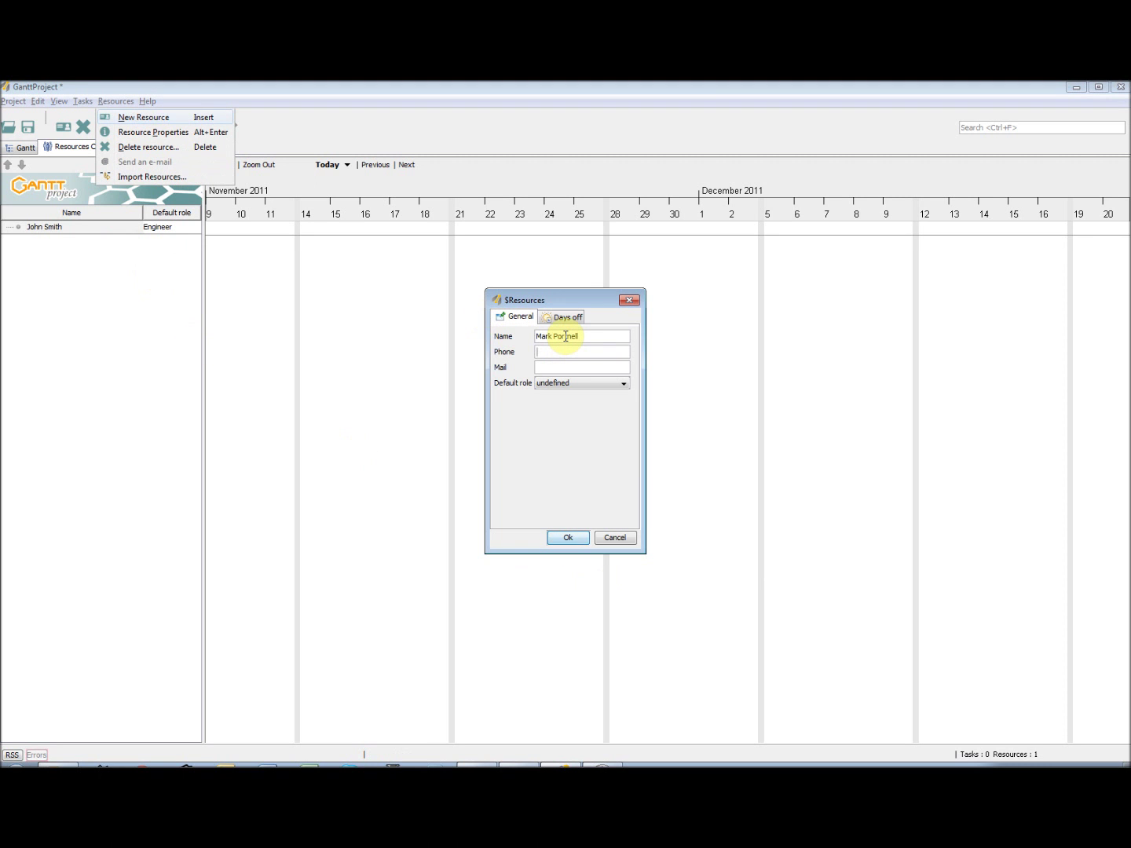
{"action": "left_click", "coordinate": [560, 367]}
{"action": "left_click", "coordinate": [583, 383]}
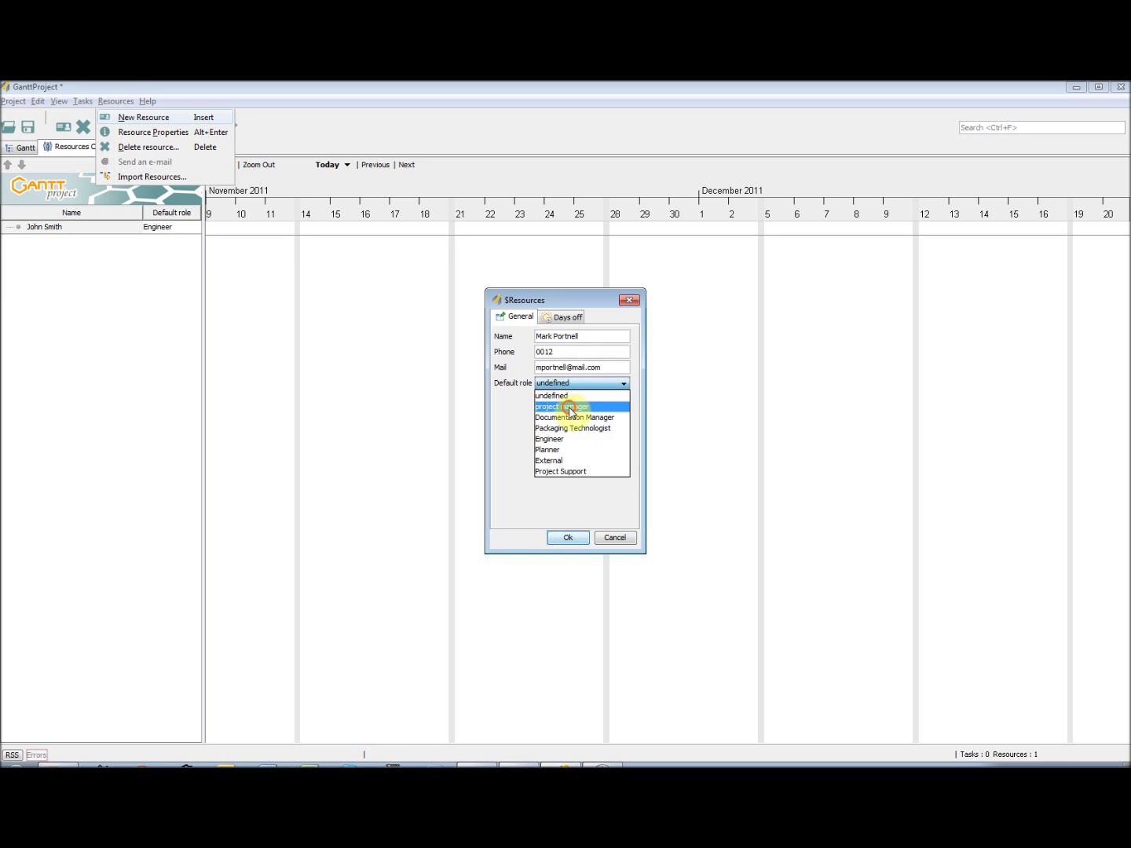
{"action": "left_click", "coordinate": [577, 410]}
{"action": "left_click", "coordinate": [568, 538]}
- Add a third resource with phone and e-mail, default role Documentation Manager
{"action": "left_click", "coordinate": [14, 228]}
{"action": "left_click", "coordinate": [115, 102]}
{"action": "left_click", "coordinate": [176, 120]}
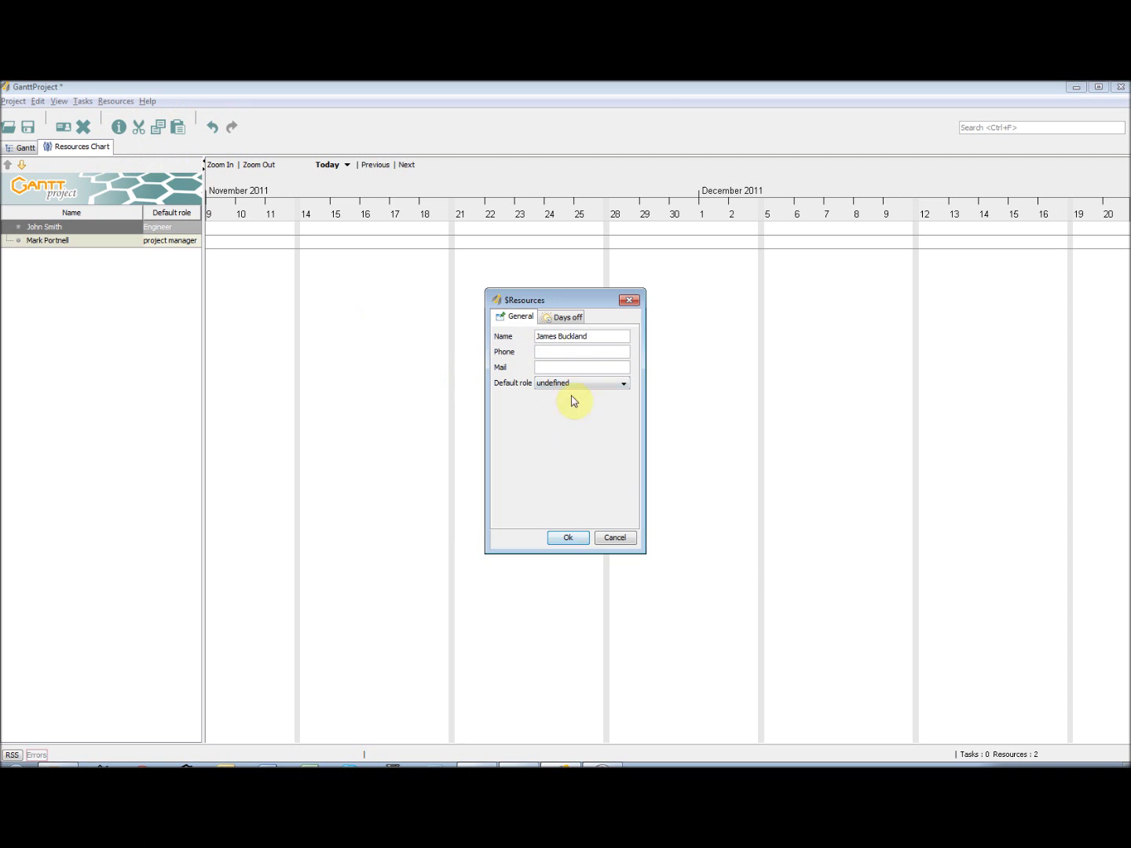
{"action": "left_click", "coordinate": [578, 352]}
{"action": "type", "text": "0013"}
{"action": "left_click", "coordinate": [557, 366]}
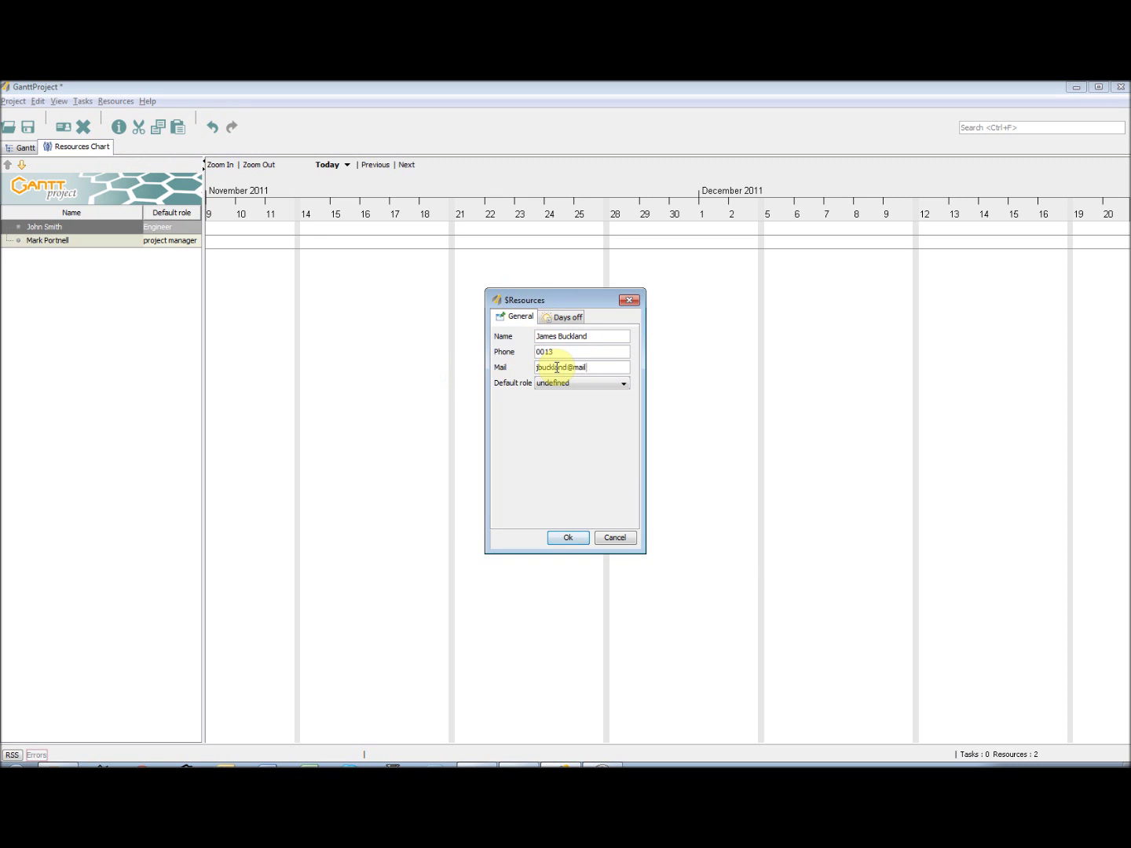
{"action": "left_click", "coordinate": [582, 383]}
{"action": "left_click", "coordinate": [566, 414]}
{"action": "left_click", "coordinate": [568, 537]}
- Add a fourth resource with phone details, default role Packaging Technologist
{"action": "left_click", "coordinate": [116, 101]}
{"action": "left_click", "coordinate": [125, 116]}
{"action": "left_click", "coordinate": [564, 336]}
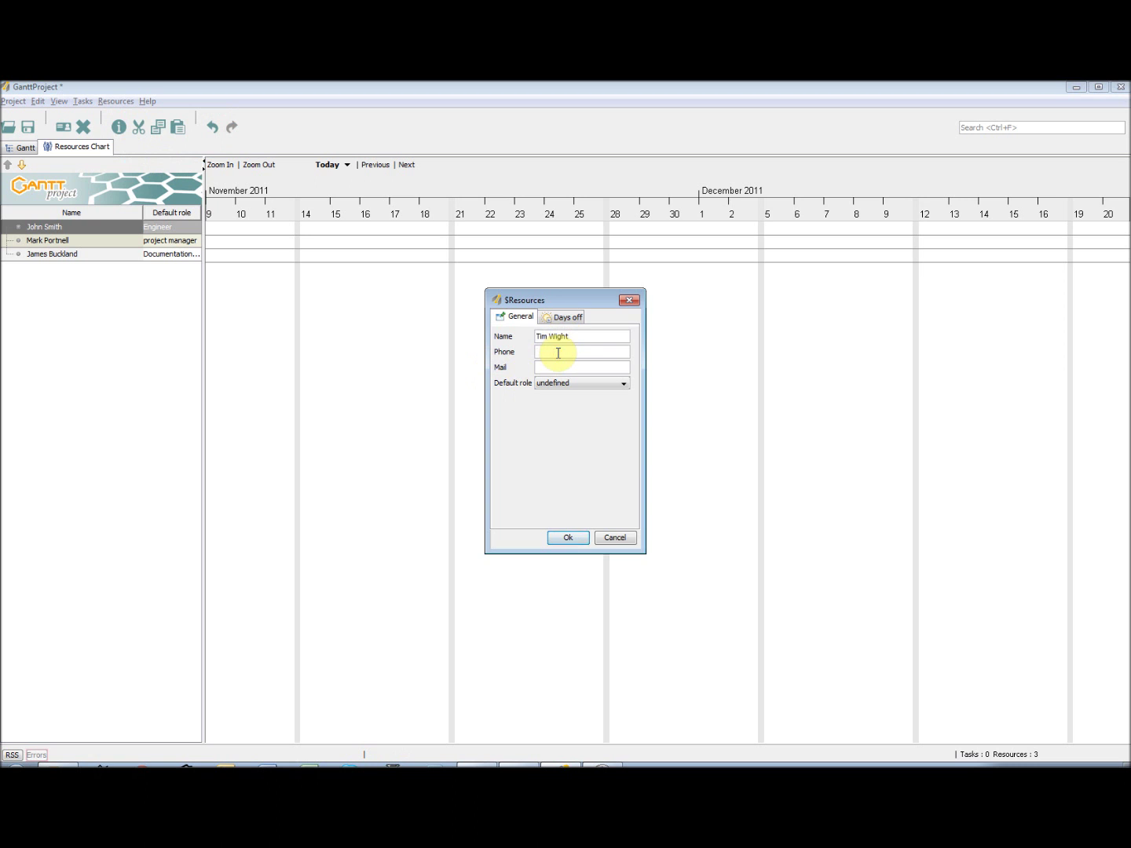
{"action": "left_click", "coordinate": [558, 353]}
{"action": "type", "text": "0014"}
{"action": "left_click", "coordinate": [559, 368]}
{"action": "left_click", "coordinate": [576, 384]}
{"action": "left_click", "coordinate": [598, 428]}
{"action": "left_click", "coordinate": [568, 537]}
- Add a fifth resource with the person's name and e-mail, default role Planner
{"action": "key", "text": "ctrl+h"}
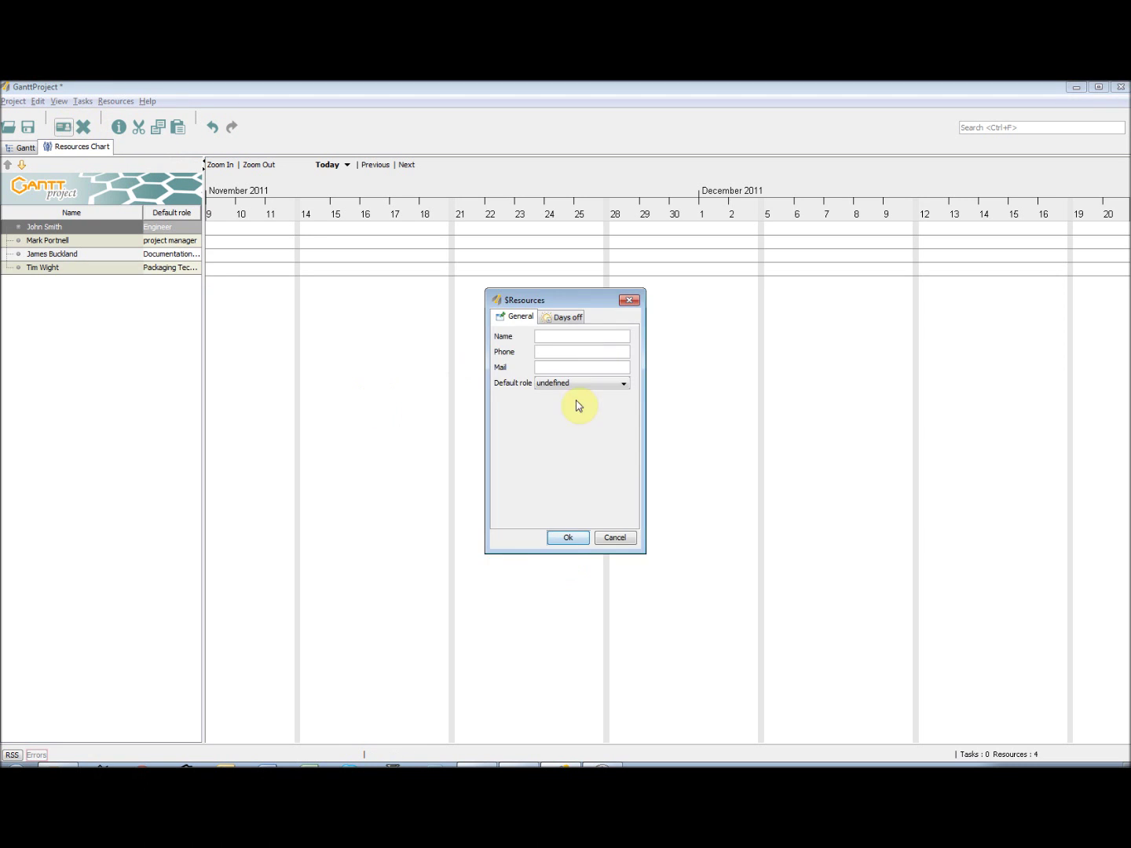
{"action": "left_click", "coordinate": [558, 351]}
{"action": "left_click", "coordinate": [566, 336]}
{"action": "left_click", "coordinate": [568, 351]}
{"action": "type", "text": "@email.com"}
{"action": "left_click", "coordinate": [576, 384]}
{"action": "left_click", "coordinate": [576, 460]}
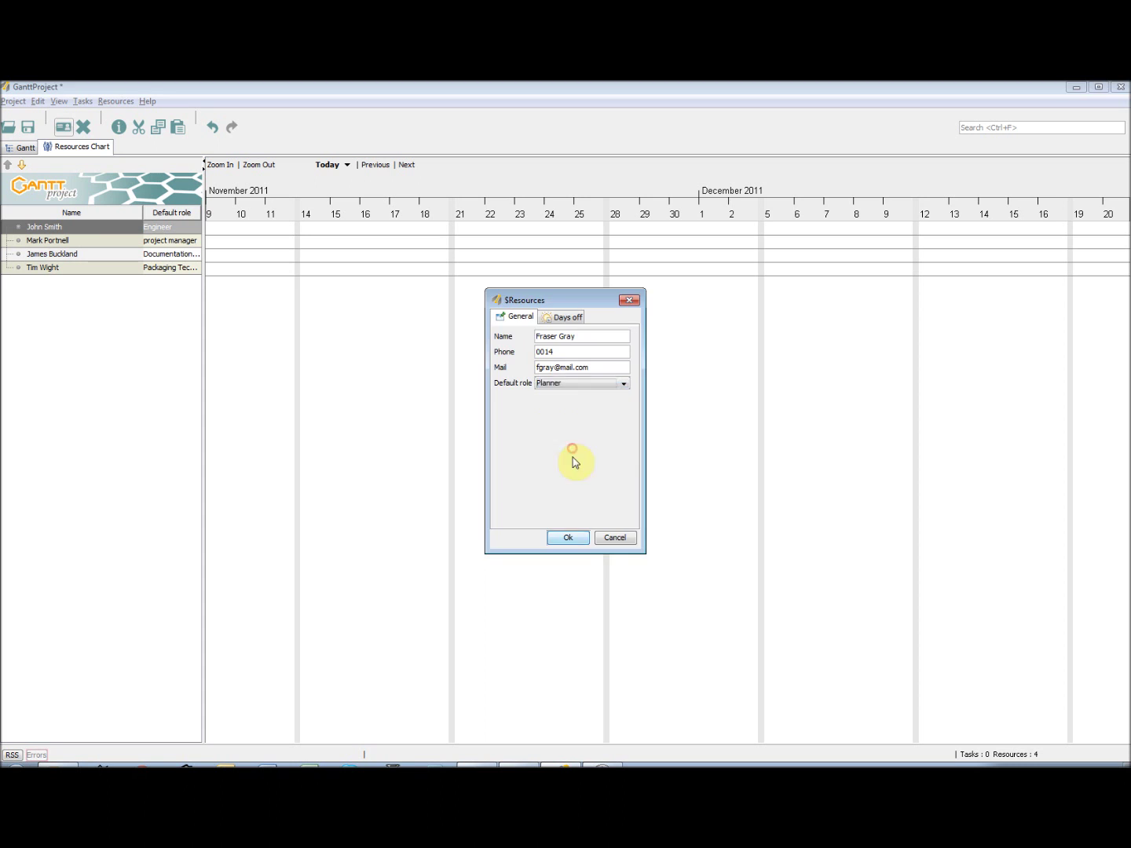
{"action": "left_click", "coordinate": [569, 538]}
{"action": "left_click", "coordinate": [63, 124]}
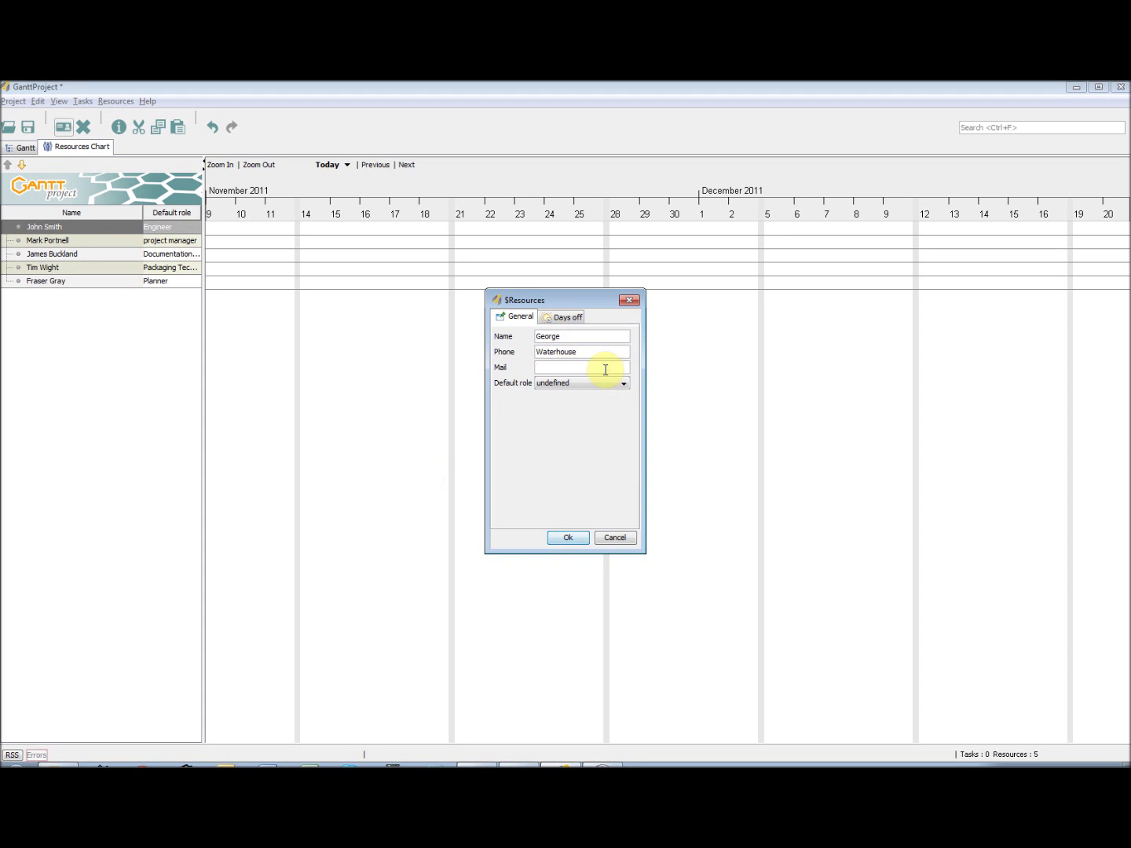
- Complete the sixth resource's name and e-mail and give it the Project Support role
{"action": "left_click", "coordinate": [567, 336]}
{"action": "type", "text": "Waterhouse"}
{"action": "triple_click", "coordinate": [583, 352]}
{"action": "key", "text": "BackSpace"}
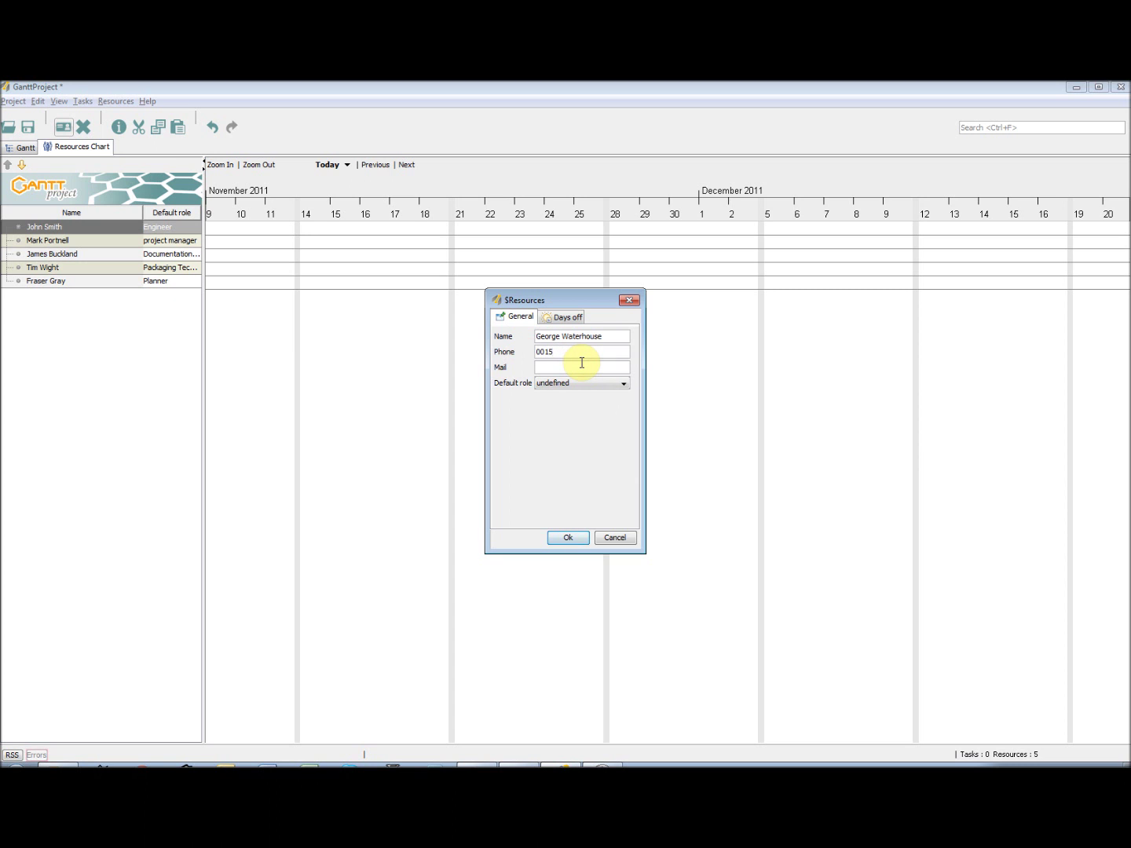
{"action": "type", "text": "com"}
{"action": "left_click", "coordinate": [581, 384]}
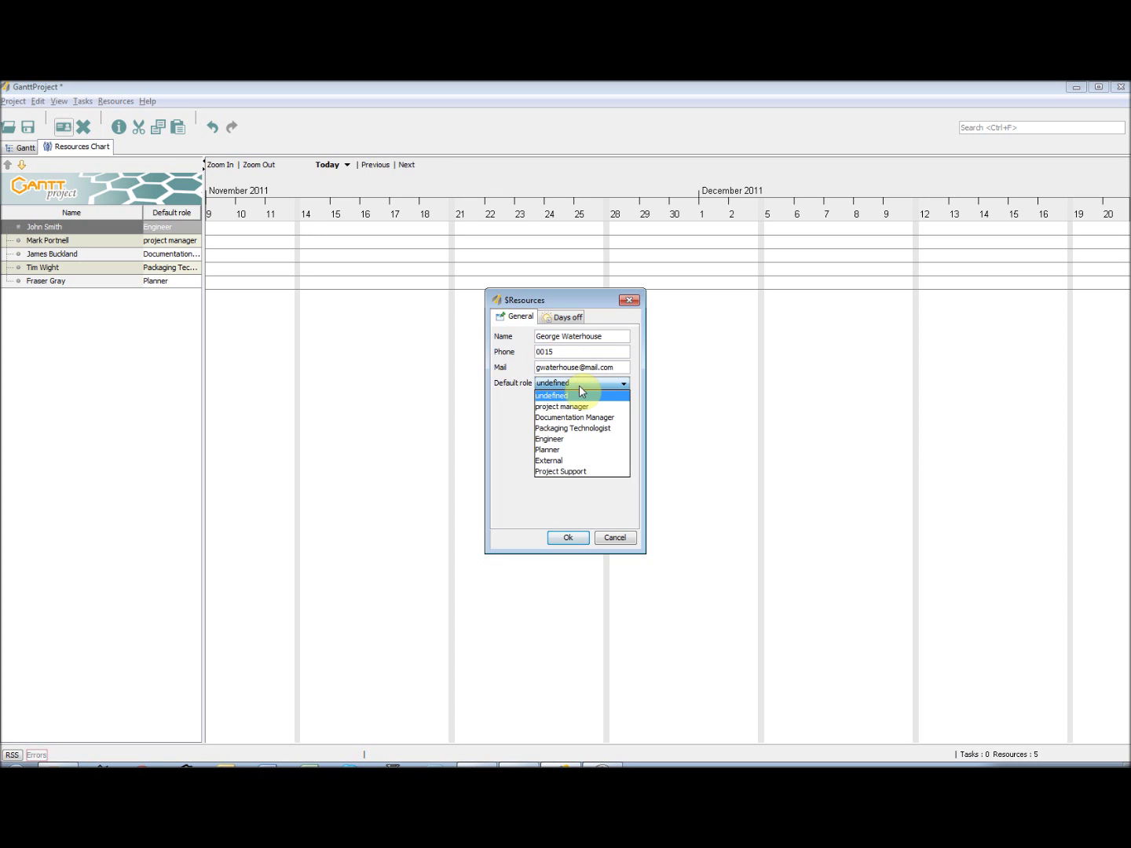
{"action": "left_click", "coordinate": [582, 475]}
{"action": "left_click", "coordinate": [568, 537]}
- Add a Marketing Company resource and set its default role to External
{"action": "left_click", "coordinate": [62, 125]}
{"action": "left_click", "coordinate": [565, 338]}
{"action": "type", "text": "Marketing Company"}
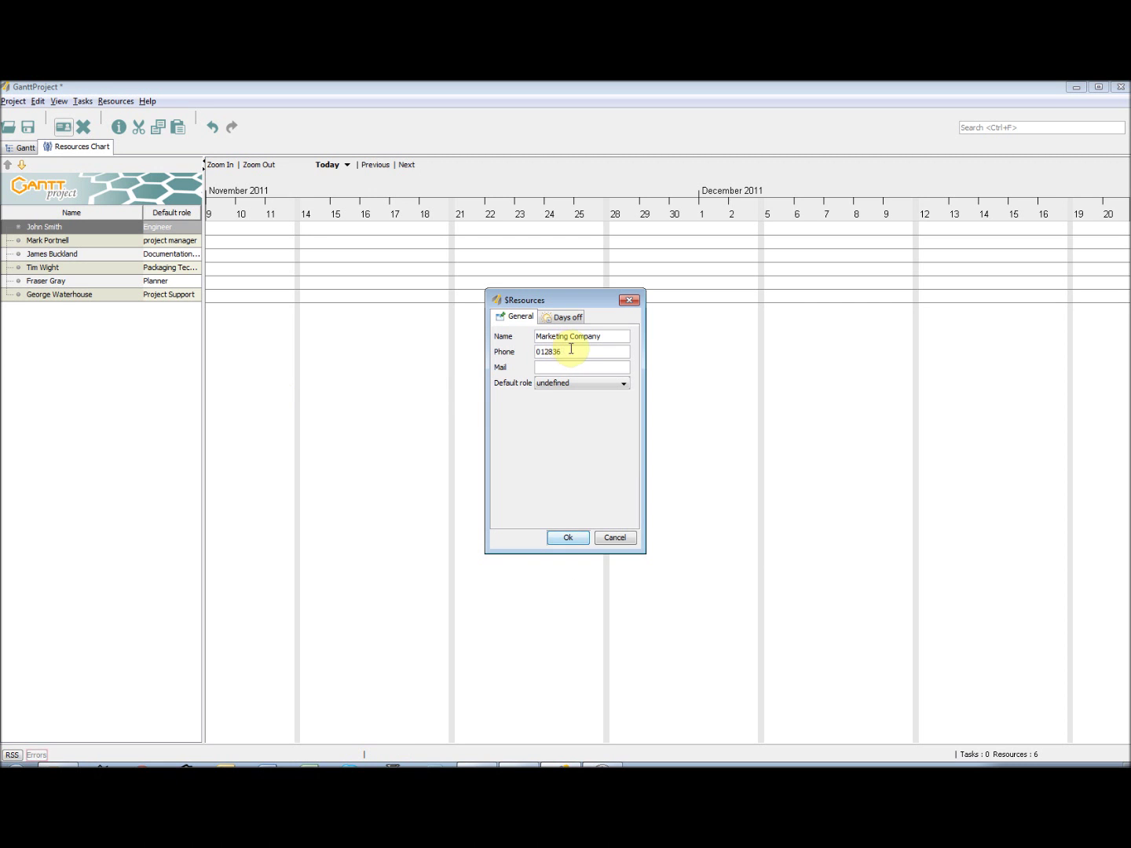
{"action": "left_click", "coordinate": [547, 367]}
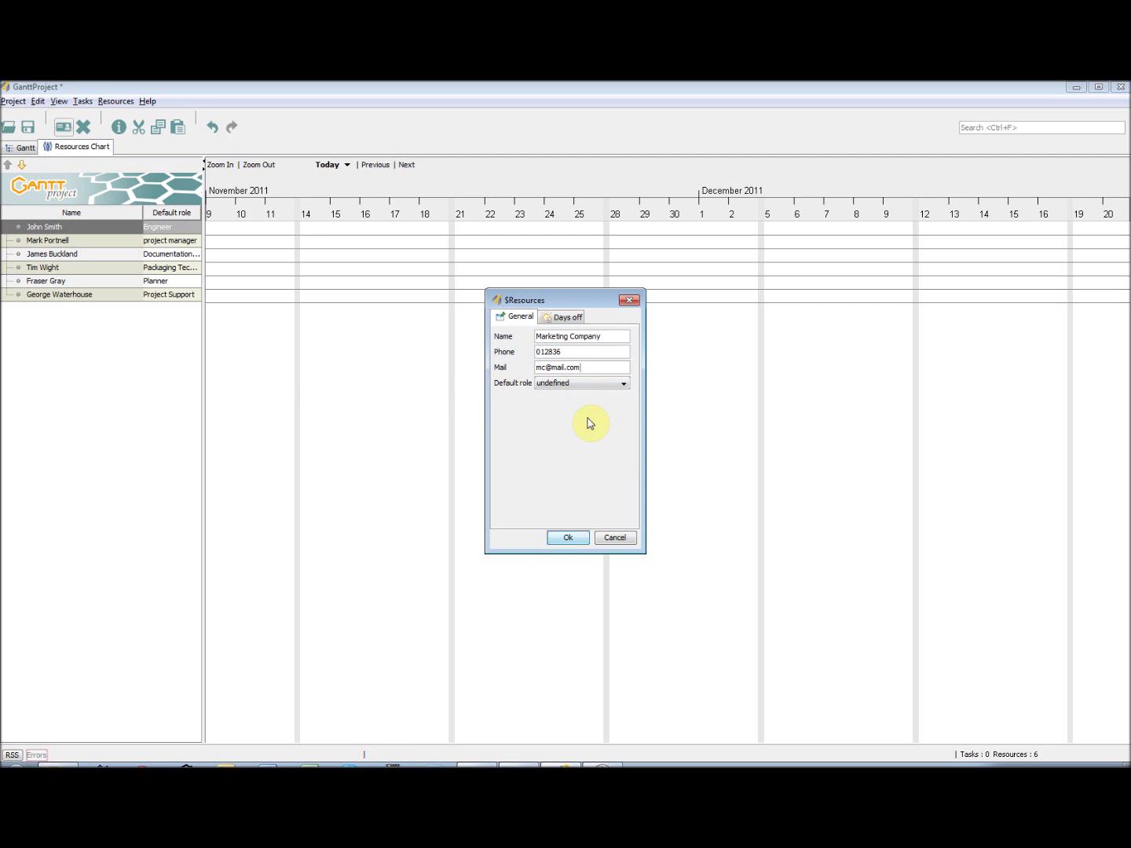
{"action": "left_click", "coordinate": [567, 539]}
{"action": "right_click", "coordinate": [118, 308]}
{"action": "left_click", "coordinate": [176, 332]}
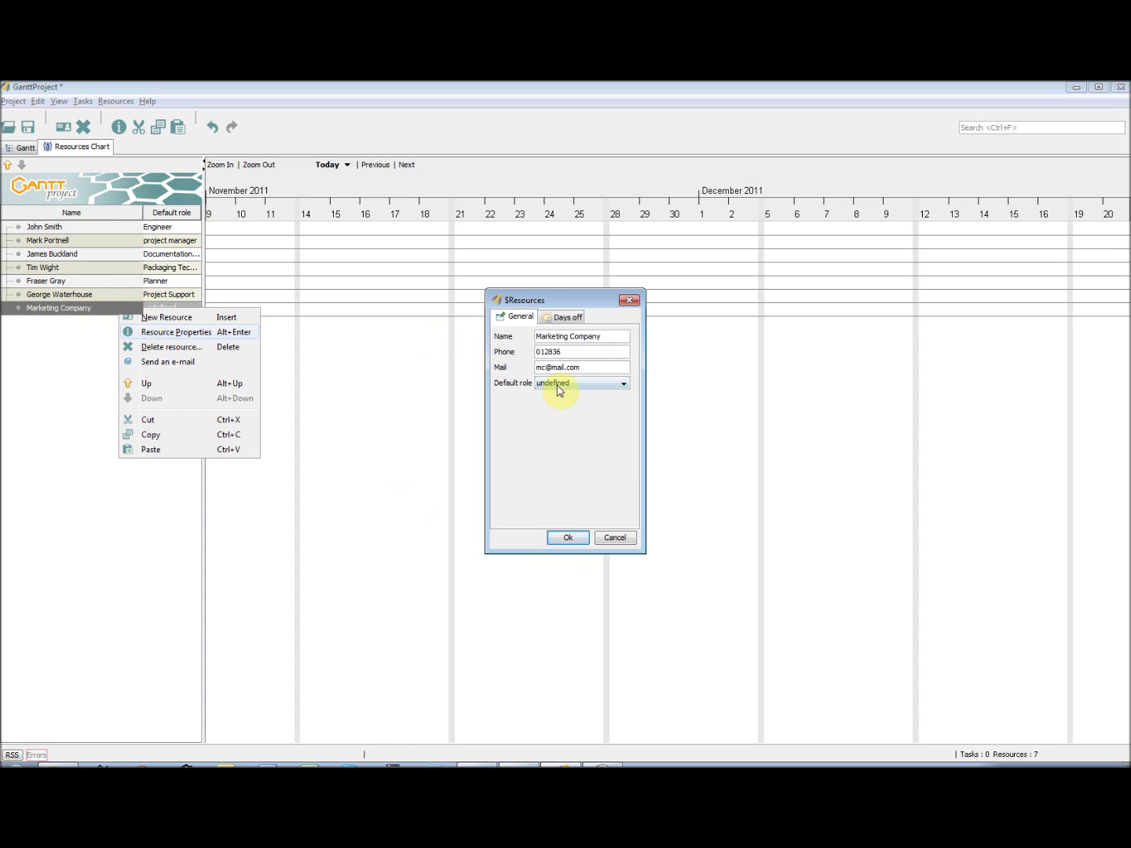
{"action": "left_click", "coordinate": [561, 385]}
{"action": "left_click", "coordinate": [581, 461]}
{"action": "left_click", "coordinate": [569, 538]}
- Add an Artwork Approver resource with a phone number and the External role
{"action": "right_click", "coordinate": [83, 338]}
{"action": "left_click", "coordinate": [129, 343]}
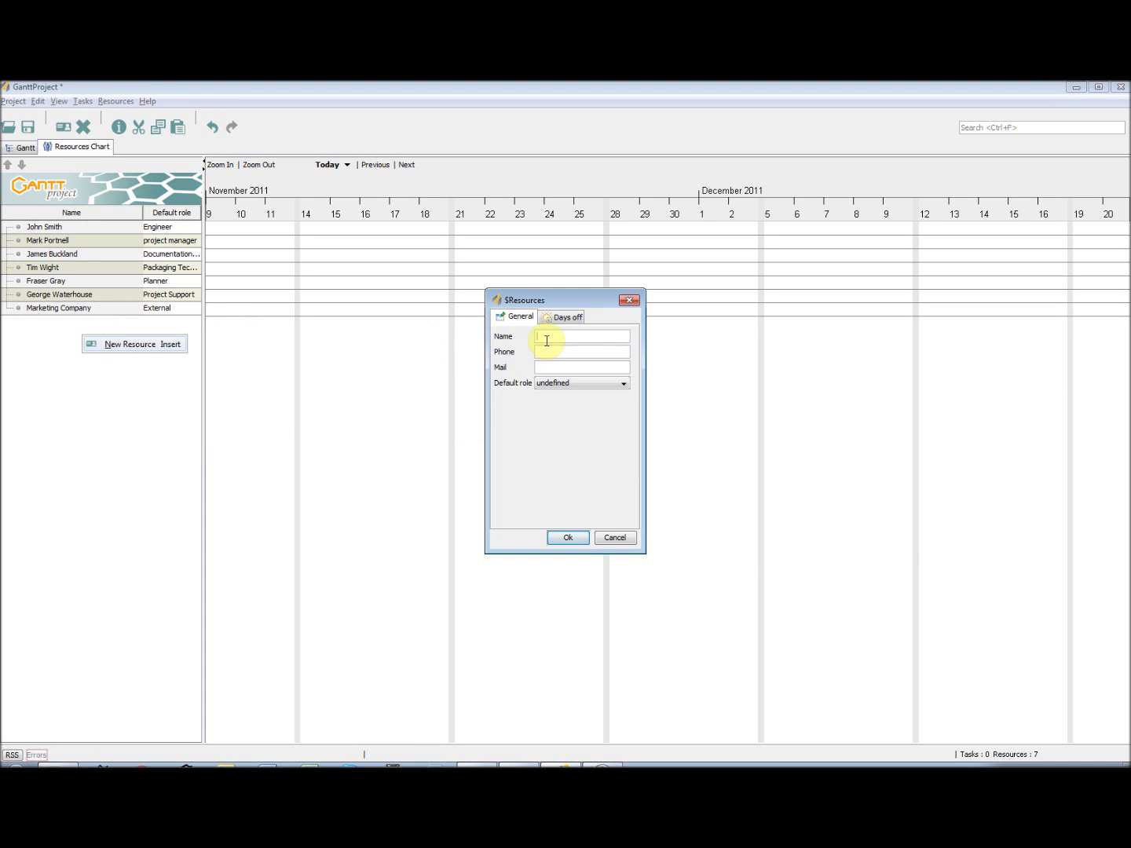
{"action": "left_click", "coordinate": [542, 352]}
{"action": "type", "text": "239582387"}
{"action": "left_click", "coordinate": [549, 367]}
{"action": "left_click", "coordinate": [561, 383]}
{"action": "left_click", "coordinate": [621, 463]}
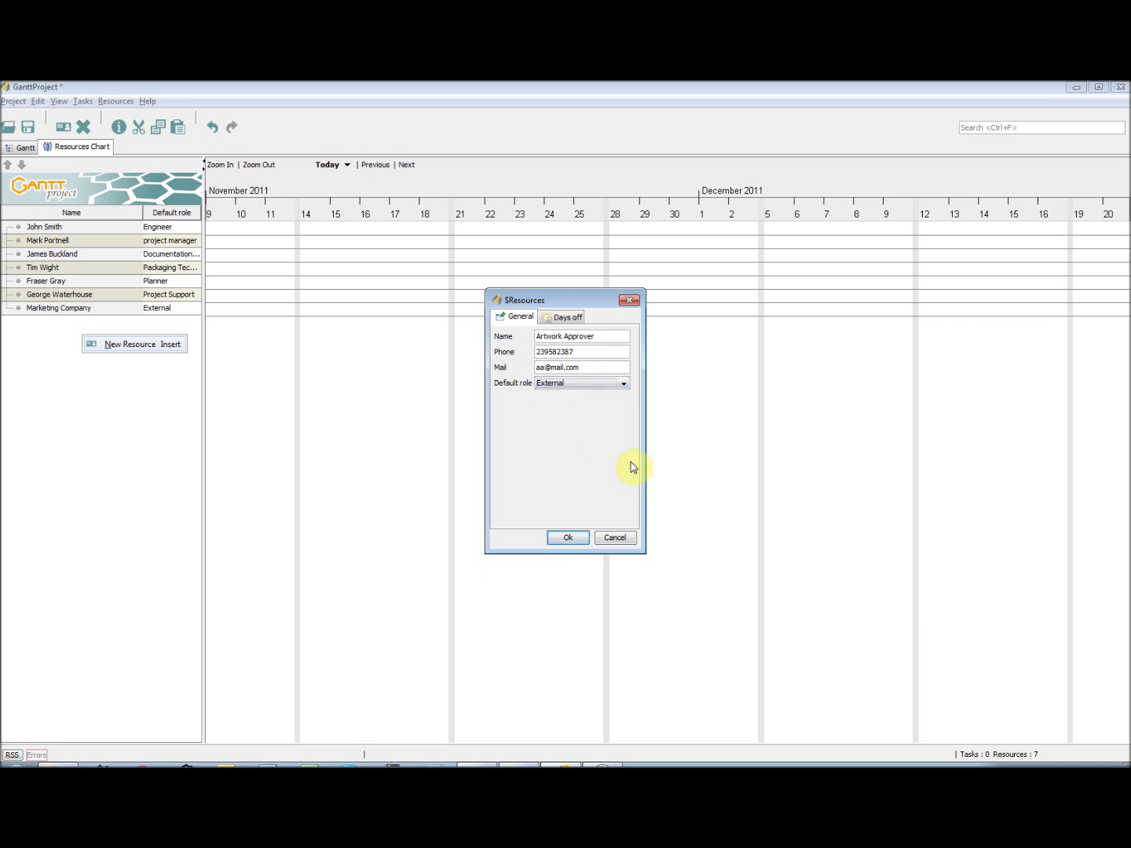
{"action": "left_click", "coordinate": [568, 538]}
- Add an LRF Approver resource with a phone number
{"action": "left_click", "coordinate": [63, 127]}
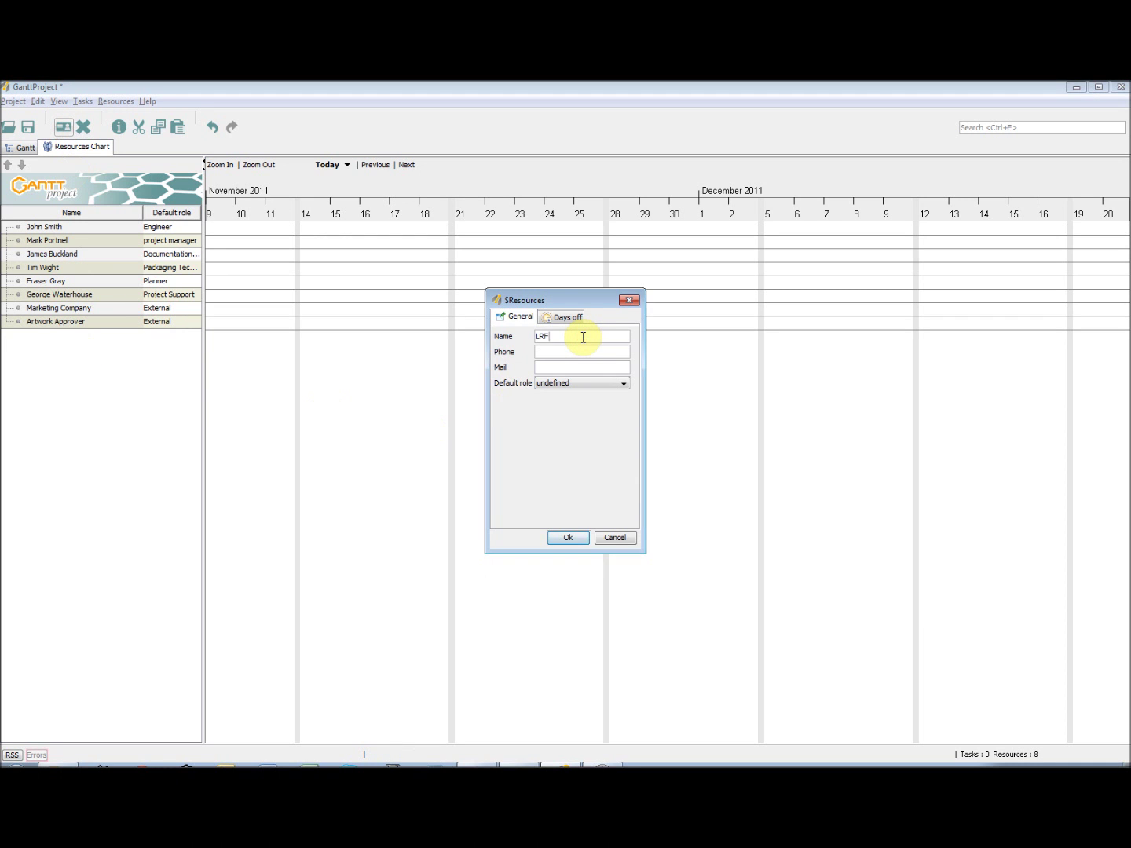
{"action": "left_click", "coordinate": [581, 352]}
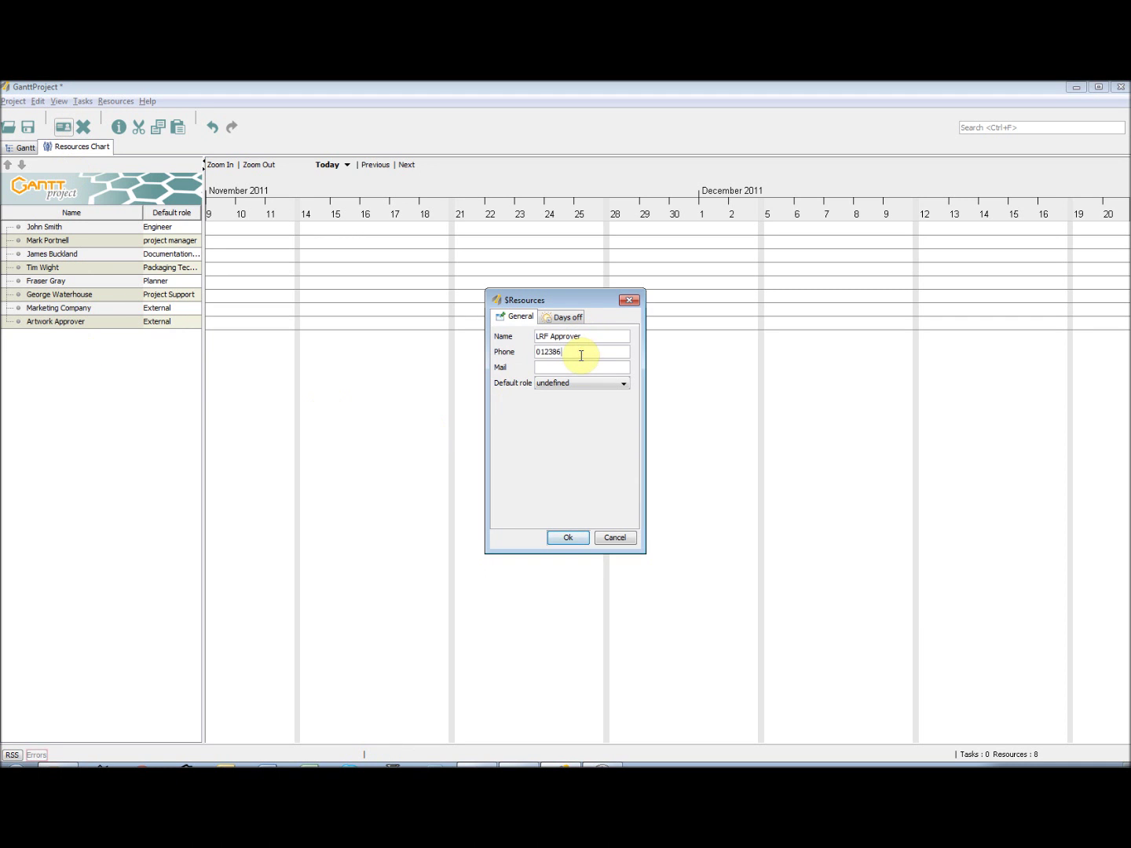
{"action": "type", "text": "012386"}
{"action": "left_click", "coordinate": [577, 368]}
{"action": "left_click", "coordinate": [569, 538]}
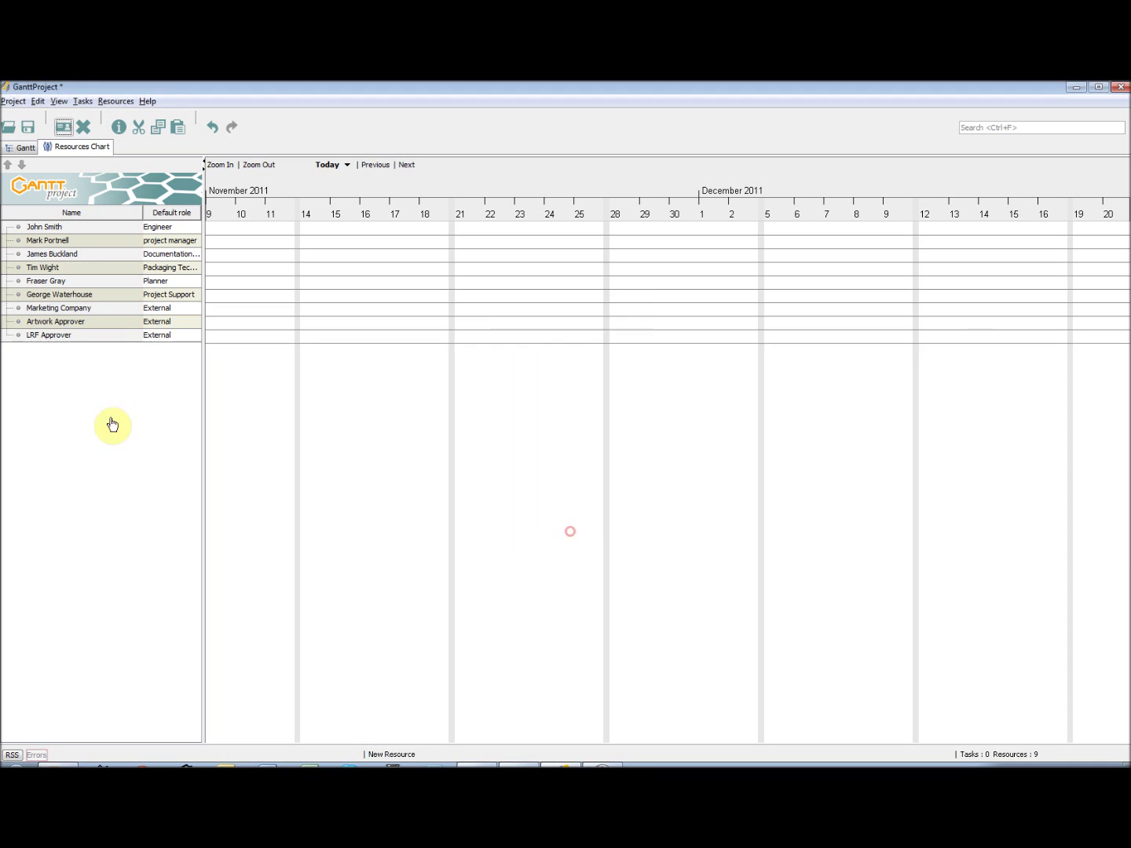
- Add a Project Support resource with the person's name, phone and e-mail
{"action": "left_click", "coordinate": [62, 126]}
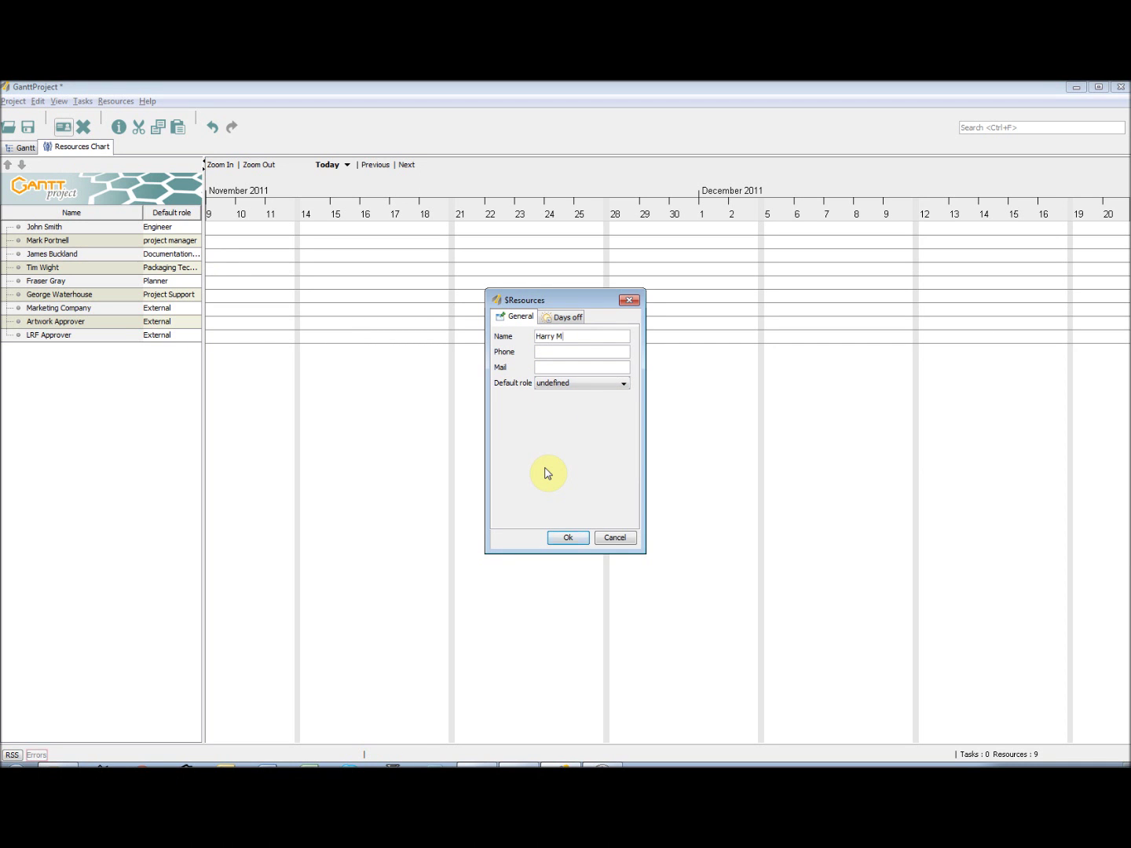
{"action": "left_click", "coordinate": [564, 351]}
{"action": "type", "text": "0023"}
{"action": "left_click", "coordinate": [571, 367]}
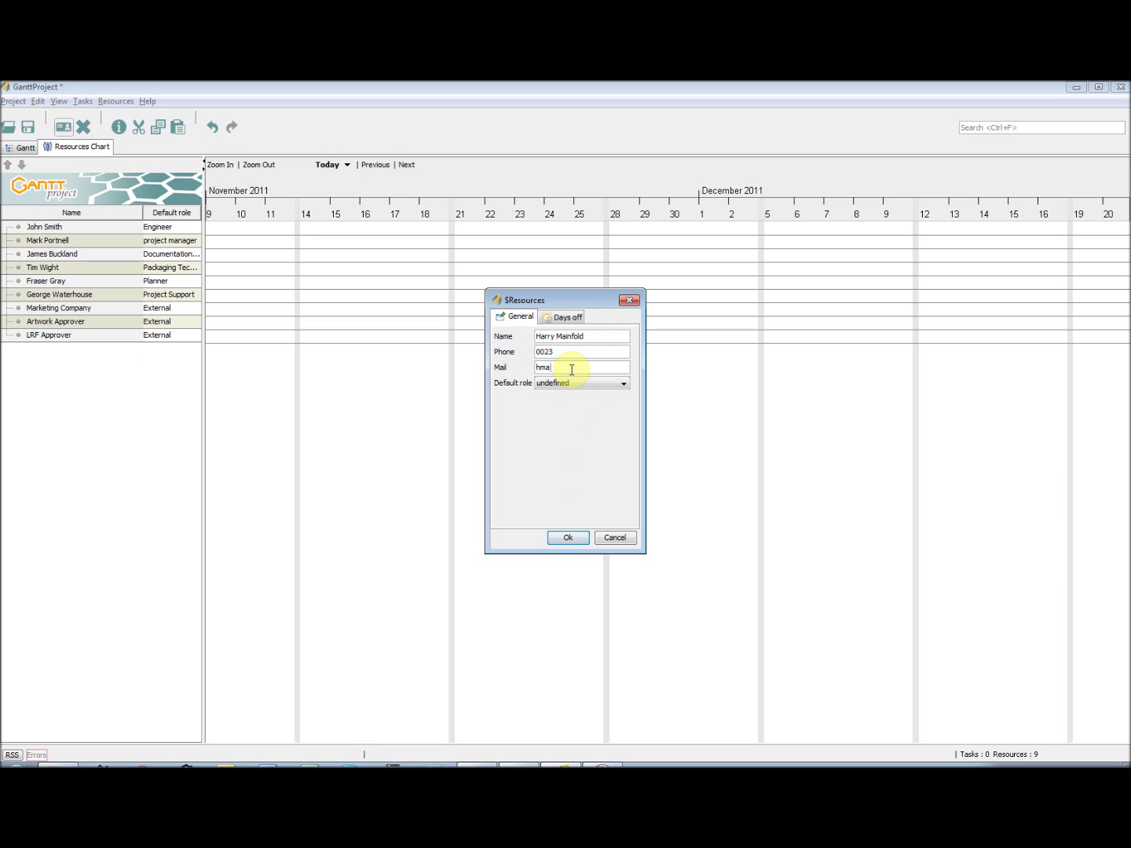
{"action": "left_click", "coordinate": [581, 384]}
{"action": "left_click", "coordinate": [584, 469]}
{"action": "left_click", "coordinate": [568, 538]}
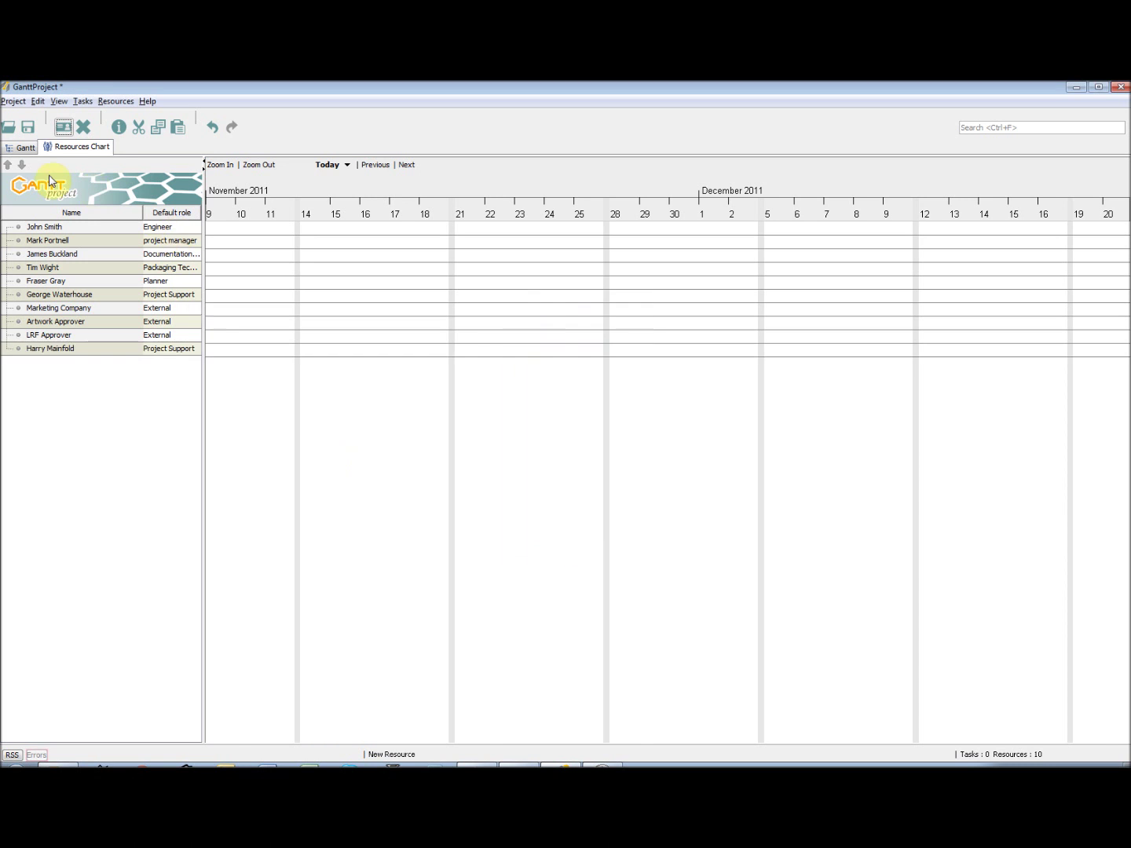
{"action": "left_click", "coordinate": [22, 147]}
- Name the first task B11 Transfers, indent new task _5 beneath it, and open its properties
{"action": "left_click", "coordinate": [63, 127]}
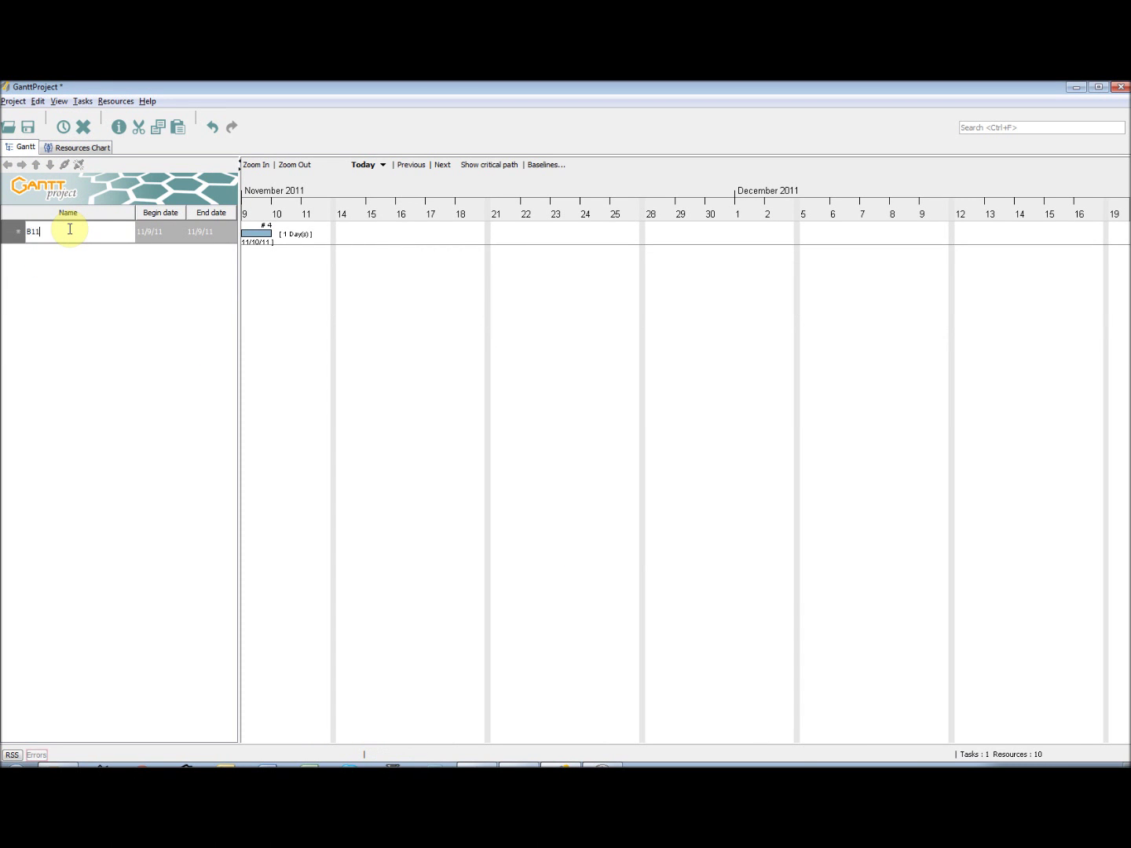
{"action": "key", "text": "Return"}
{"action": "left_click", "coordinate": [63, 127]}
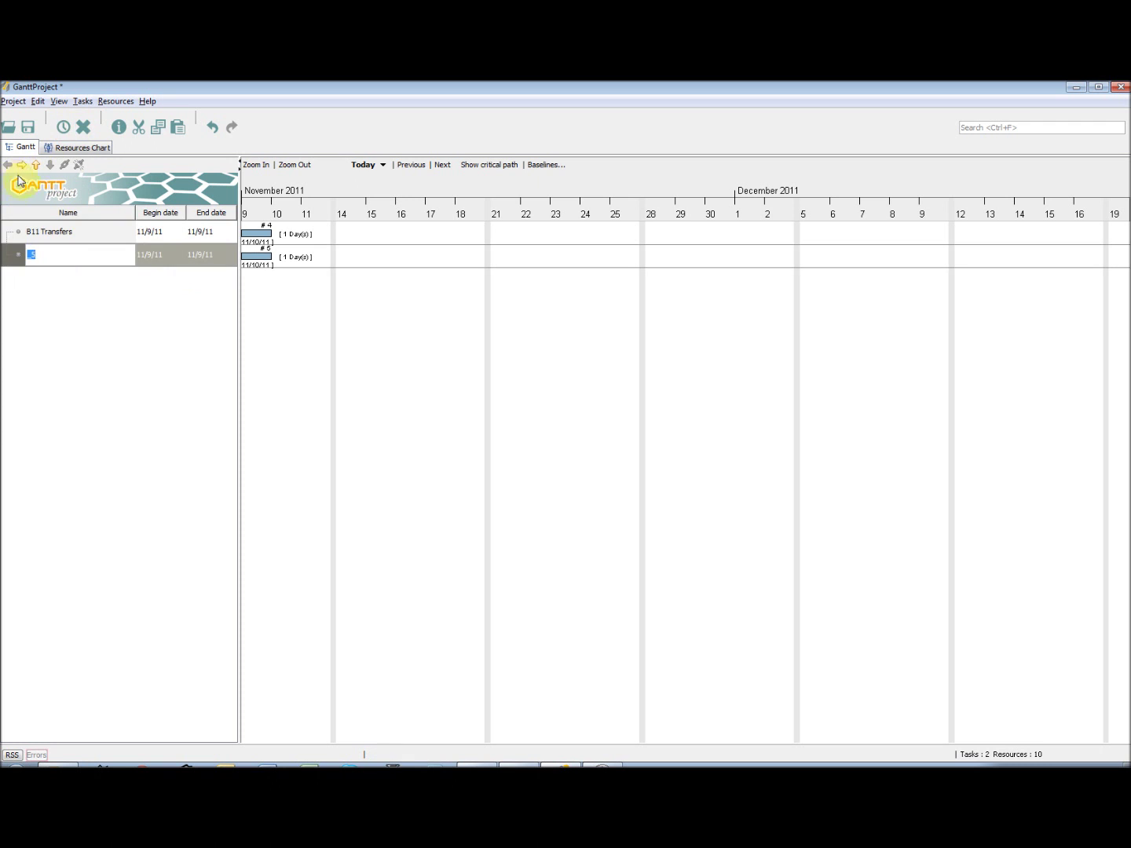
{"action": "left_click", "coordinate": [21, 165]}
{"action": "right_click", "coordinate": [54, 258]}
{"action": "left_click", "coordinate": [109, 281]}
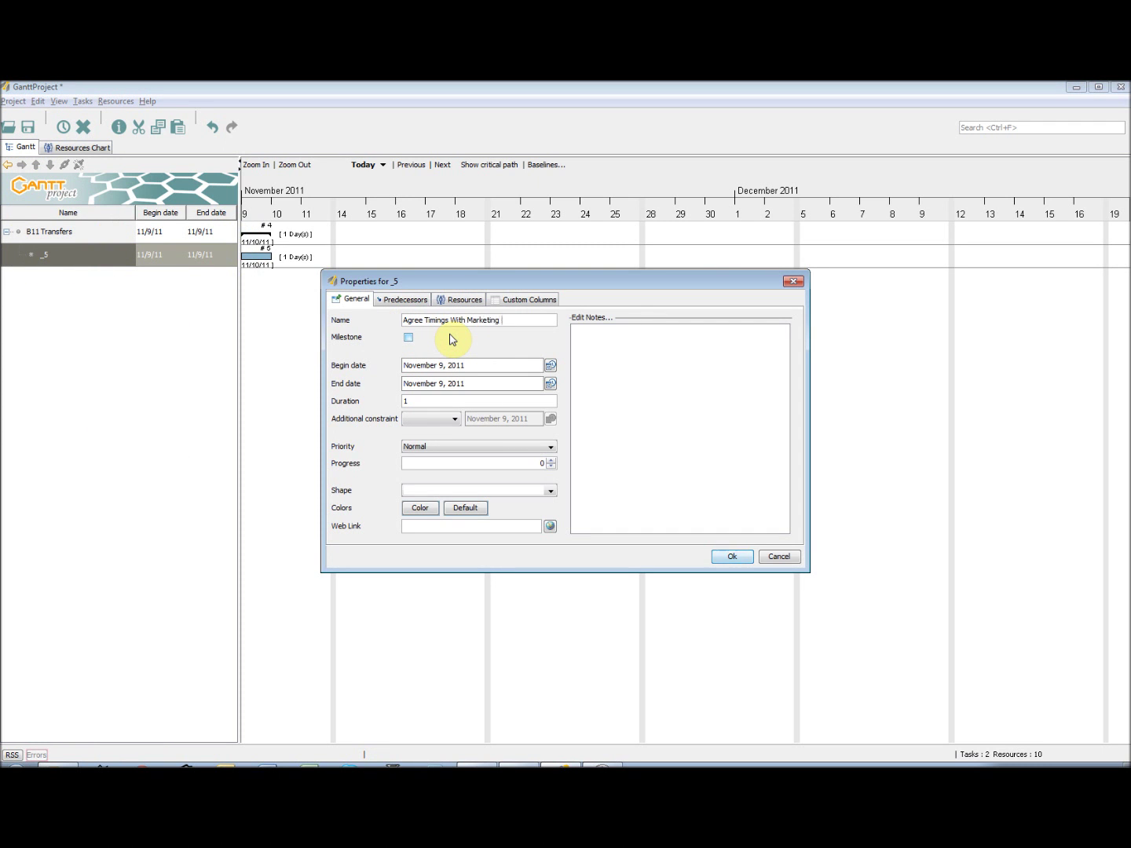
- Correct the name to 'Companies', set duration 2, and assign Marketing Company and Project Support as coordinator
{"action": "double_click", "coordinate": [517, 321]}
{"action": "type", "text": "Companies"}
{"action": "double_click", "coordinate": [422, 401]}
{"action": "type", "text": "2"}
{"action": "left_click", "coordinate": [463, 299]}
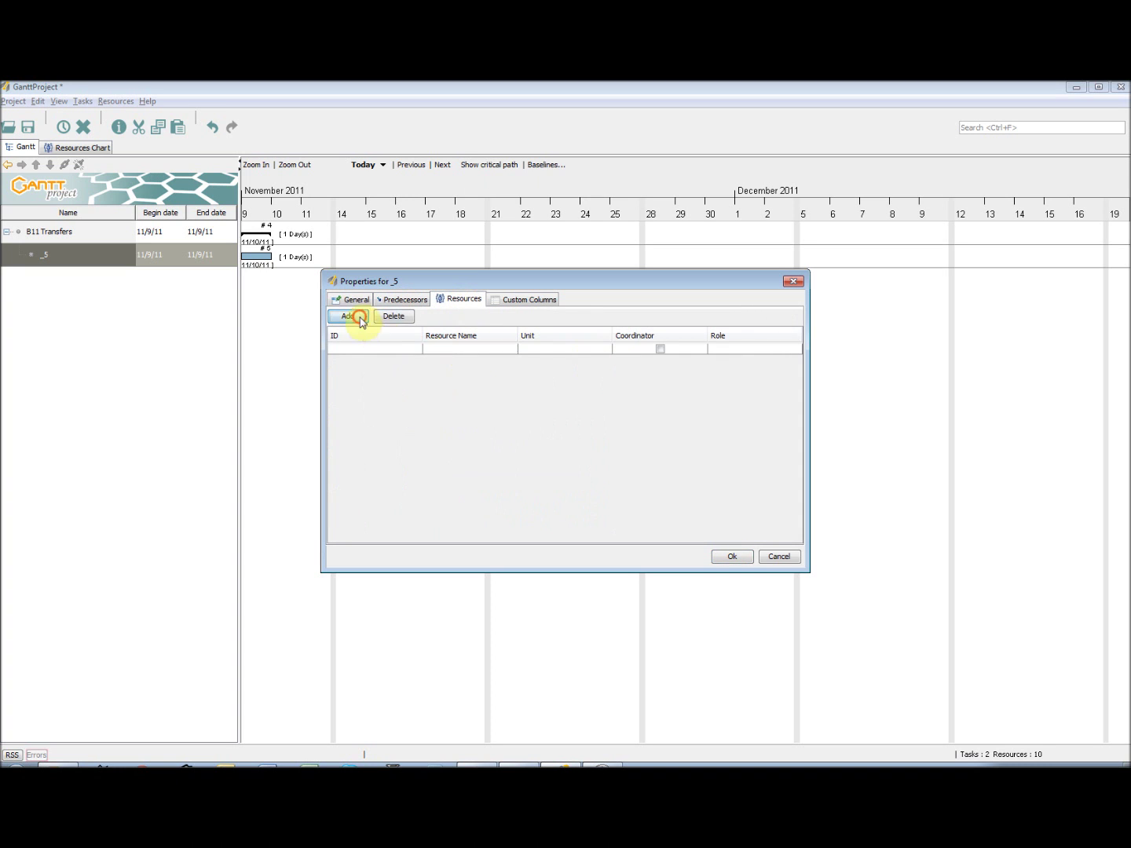
{"action": "left_click", "coordinate": [353, 316]}
{"action": "left_click", "coordinate": [497, 425]}
{"action": "left_click", "coordinate": [455, 360]}
{"action": "left_click", "coordinate": [487, 447]}
{"action": "left_click", "coordinate": [660, 359]}
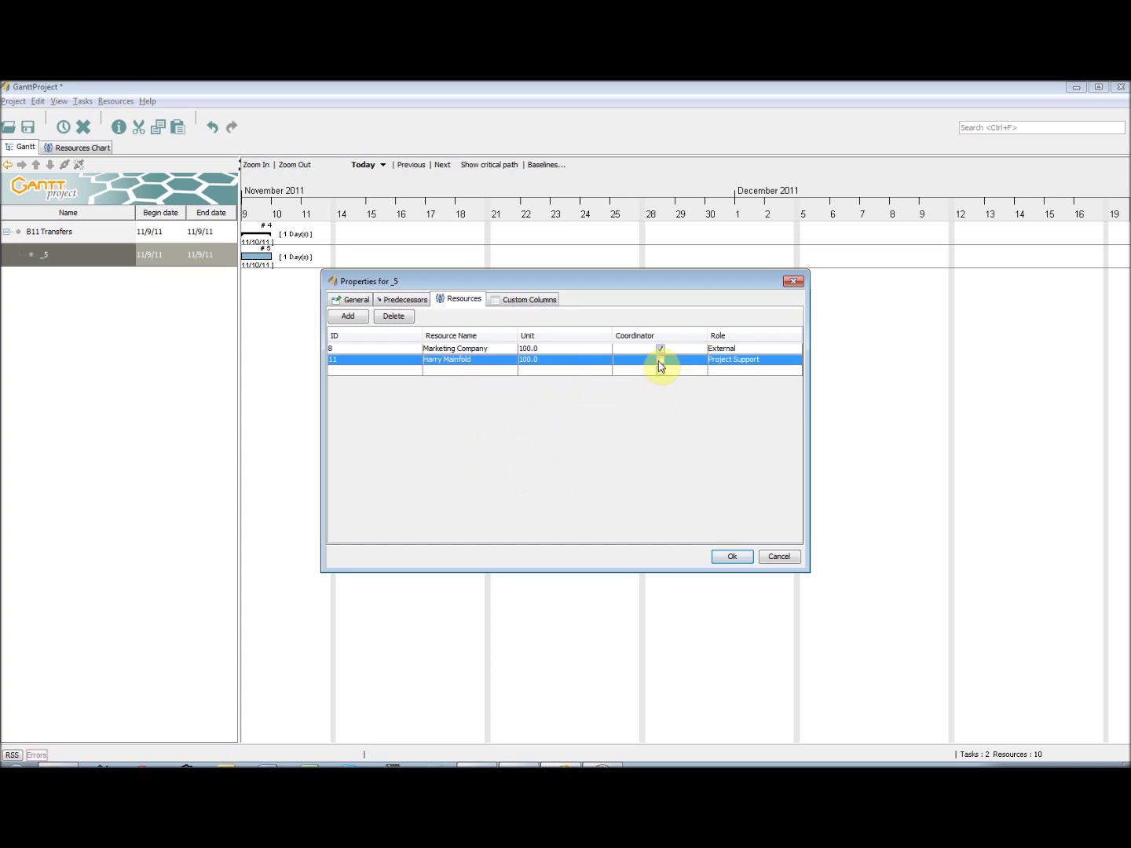
{"action": "left_click", "coordinate": [549, 360]}
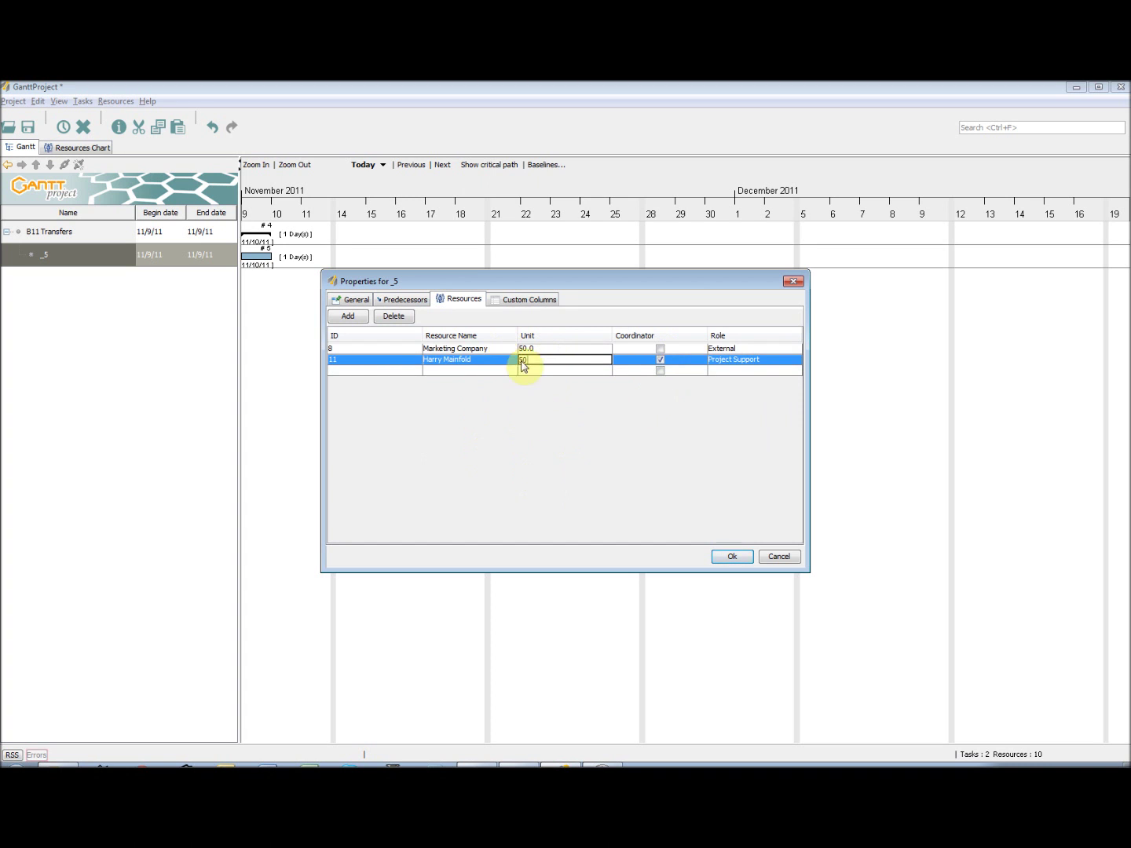
{"action": "left_click", "coordinate": [741, 561]}
- Widen the task table and insert a new task named Carry Out Technical Assesment
{"action": "left_click_drag", "start_coordinate": [240, 291], "coordinate": [268, 289]}
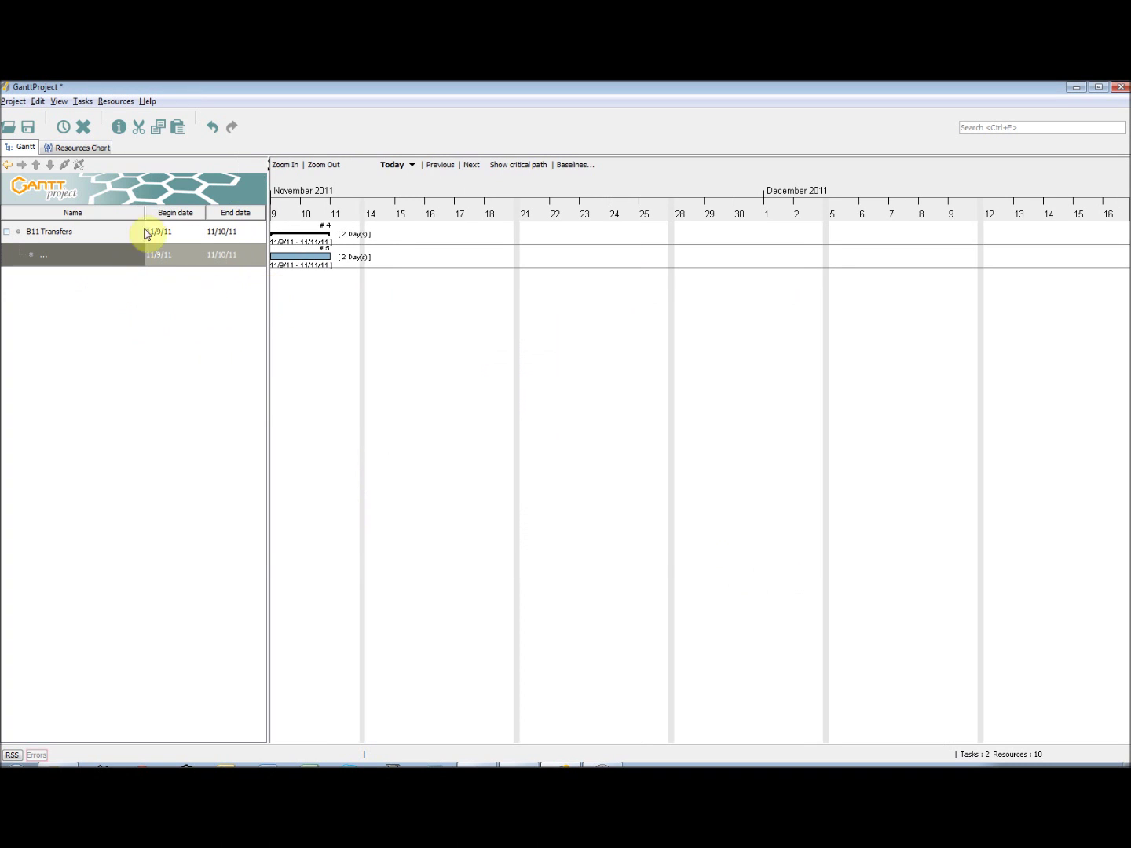
{"action": "key", "text": "Insert"}
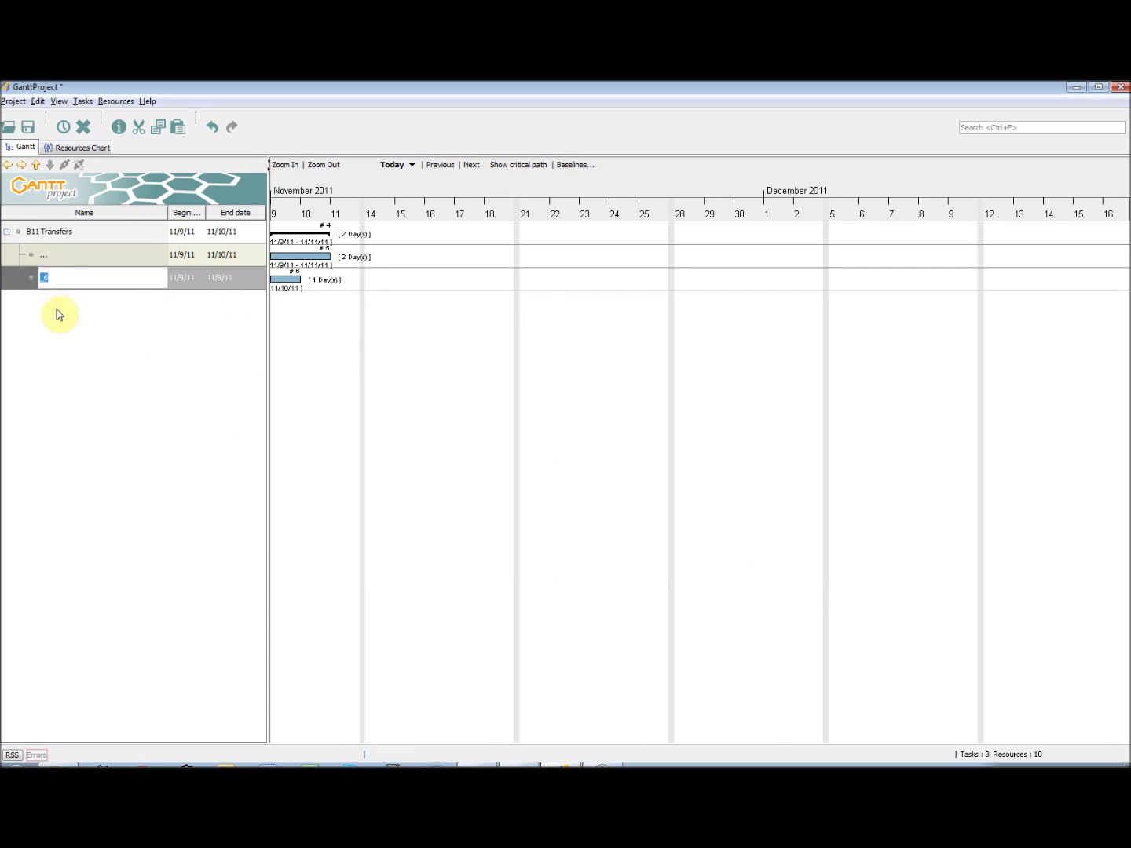
{"action": "right_click", "coordinate": [84, 279]}
{"action": "left_click", "coordinate": [133, 299]}
{"action": "type", "text": "Carry Out Technical Assesment"}
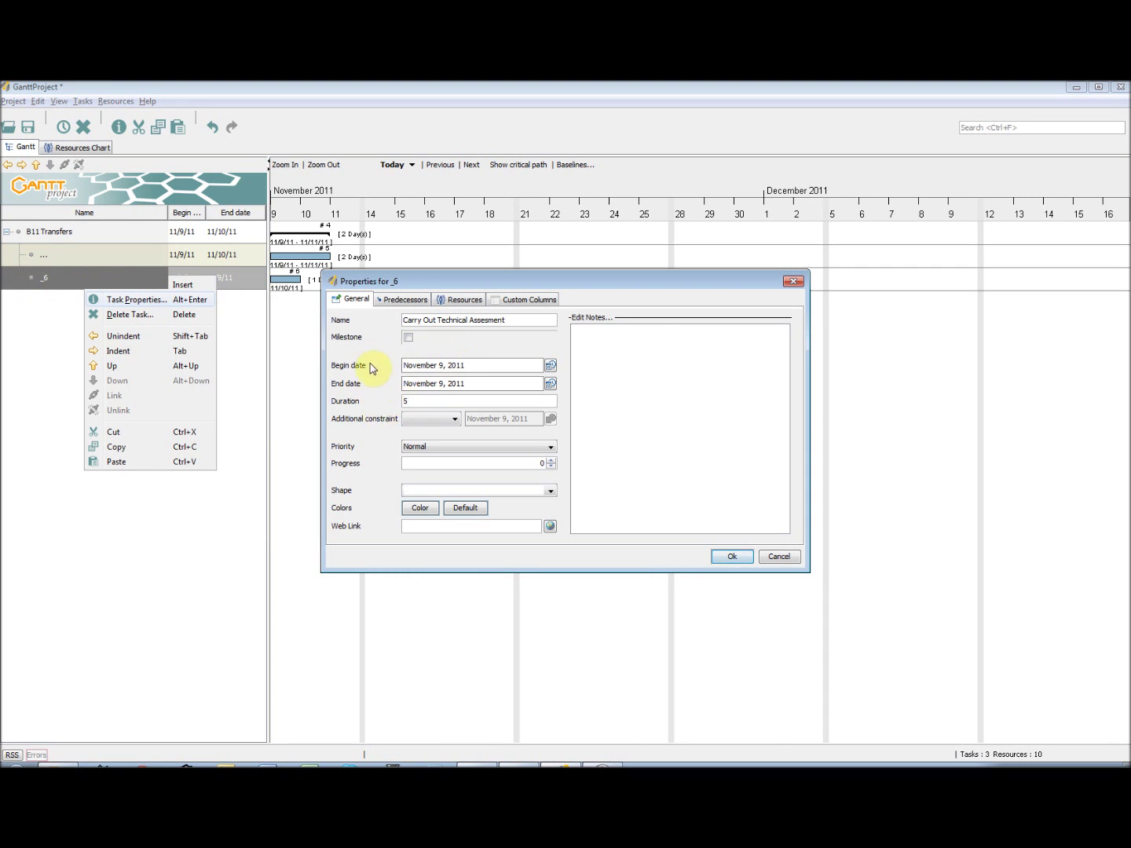
- Assign the Engineer to the 5-day Carry Out Technical Assesment task
{"action": "left_click", "coordinate": [462, 301]}
{"action": "left_click", "coordinate": [504, 348]}
{"action": "left_click", "coordinate": [504, 348]}
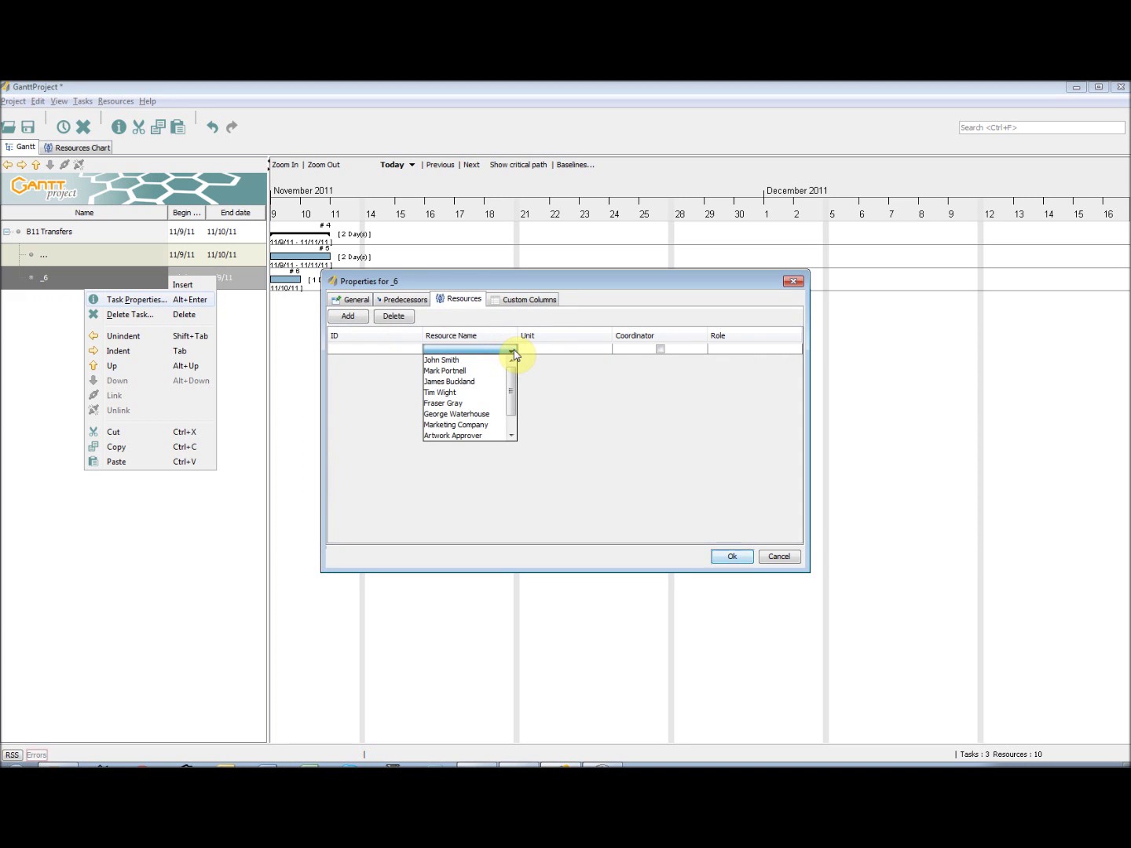
{"action": "left_click", "coordinate": [471, 383]}
{"action": "left_click", "coordinate": [503, 349]}
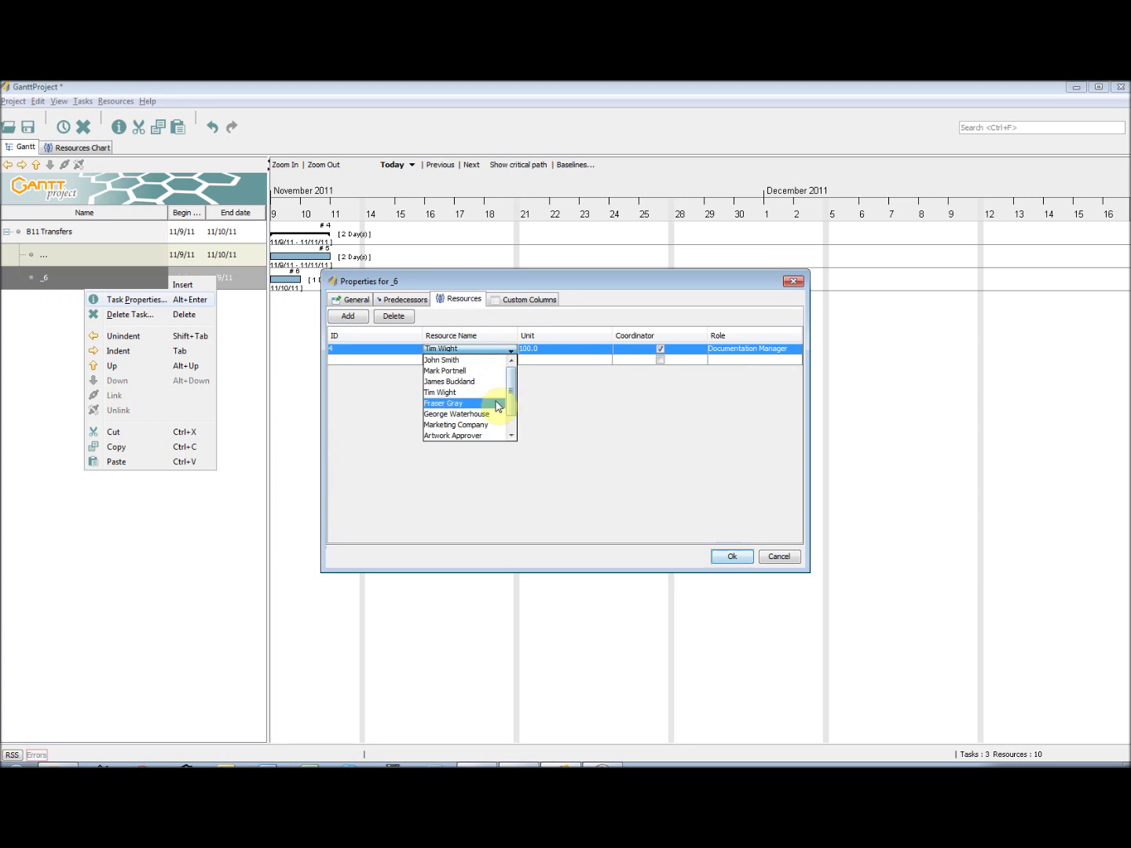
{"action": "left_click", "coordinate": [498, 400]}
{"action": "left_click", "coordinate": [495, 349]}
{"action": "left_click", "coordinate": [492, 400]}
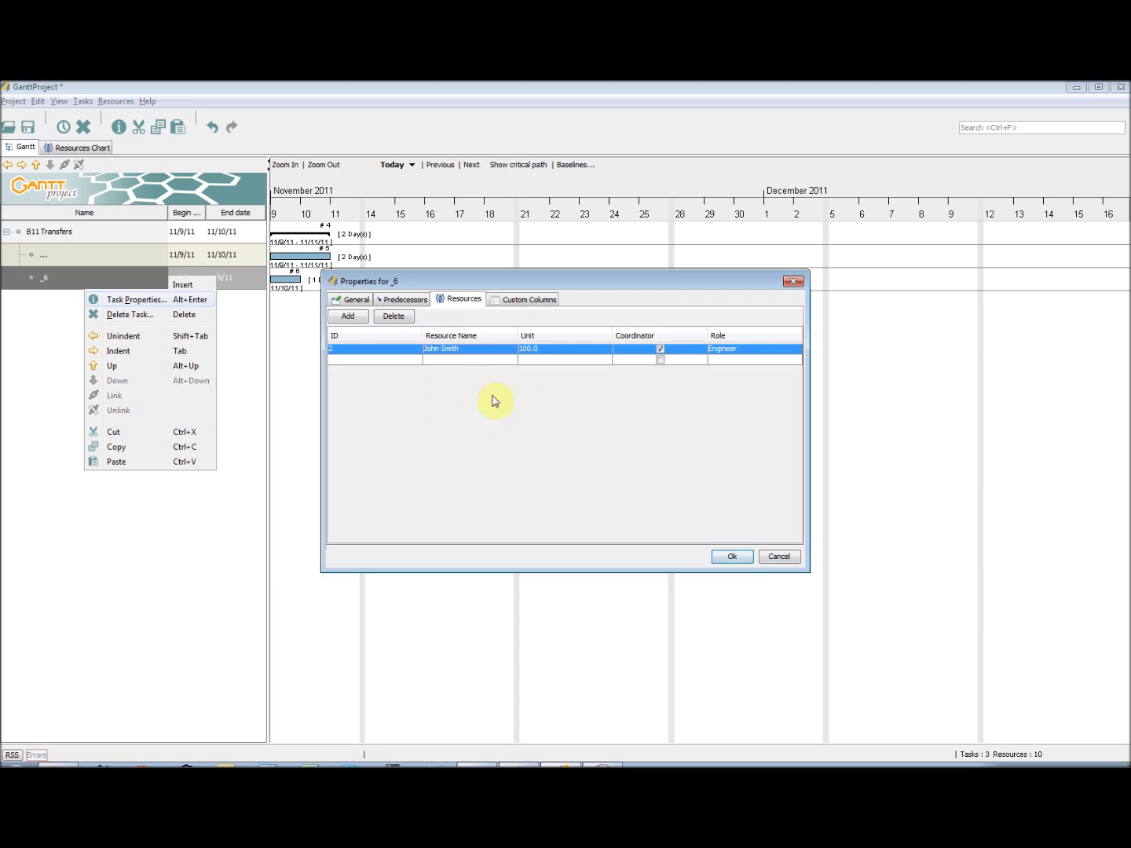
{"action": "left_click", "coordinate": [731, 557]}
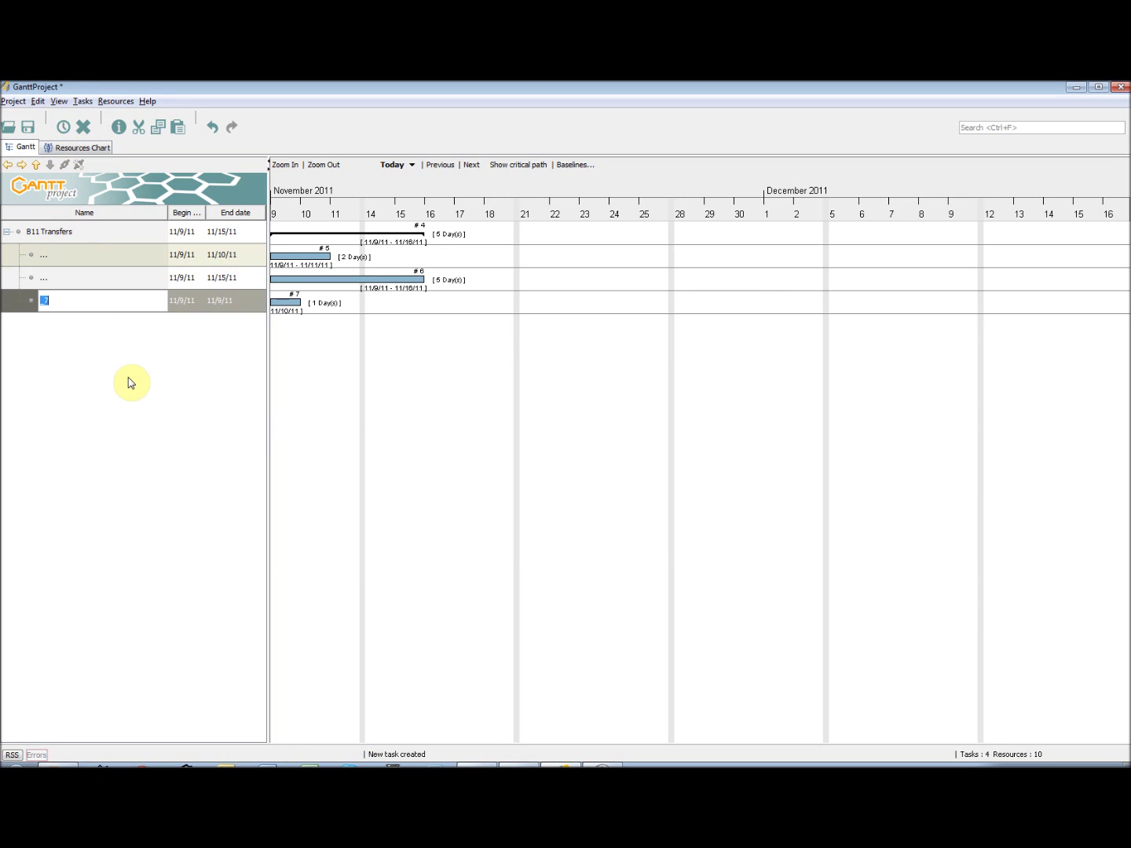
- Make Raise Change Control follow the marketing-timings task and assign the Documentation Manager
{"action": "right_click", "coordinate": [130, 302]}
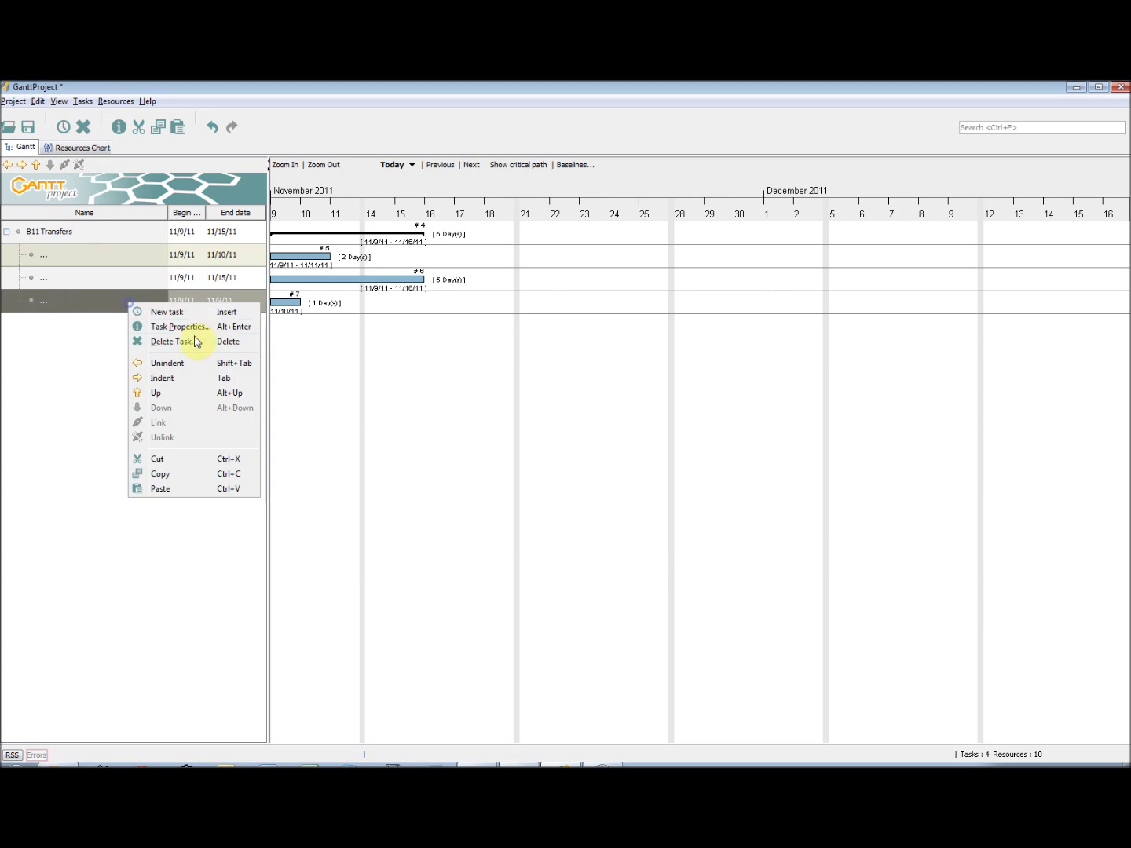
{"action": "left_click", "coordinate": [181, 326]}
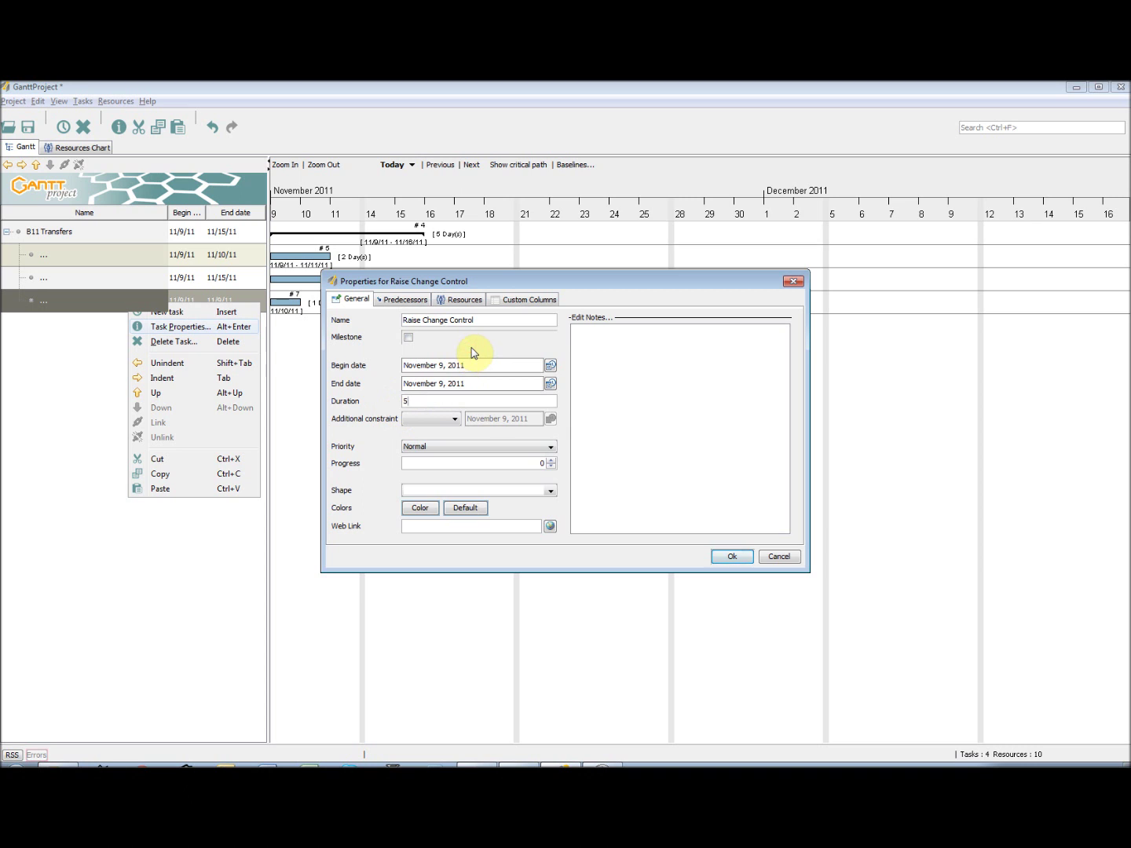
{"action": "left_click", "coordinate": [404, 299]}
{"action": "left_click", "coordinate": [348, 315]}
{"action": "left_click", "coordinate": [481, 374]}
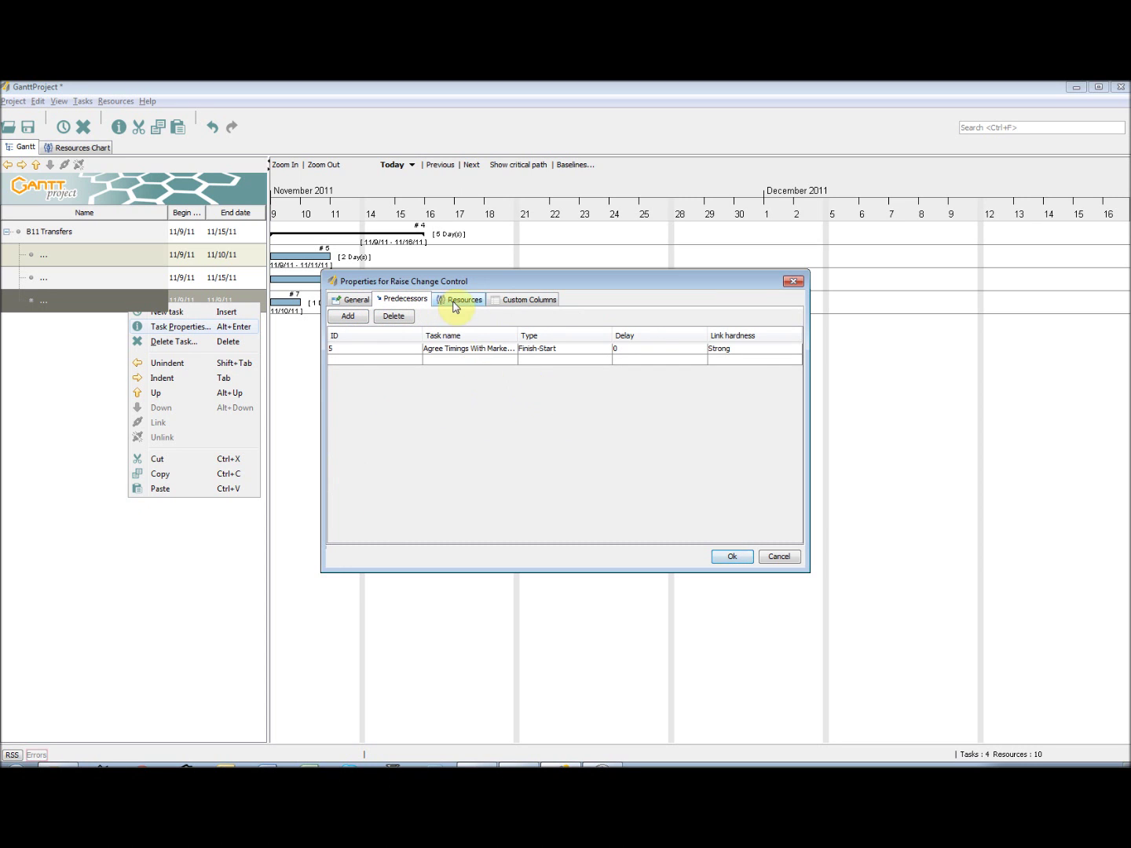
{"action": "left_click", "coordinate": [460, 299]}
{"action": "left_click", "coordinate": [349, 316]}
{"action": "left_click", "coordinate": [468, 348]}
{"action": "left_click", "coordinate": [491, 382]}
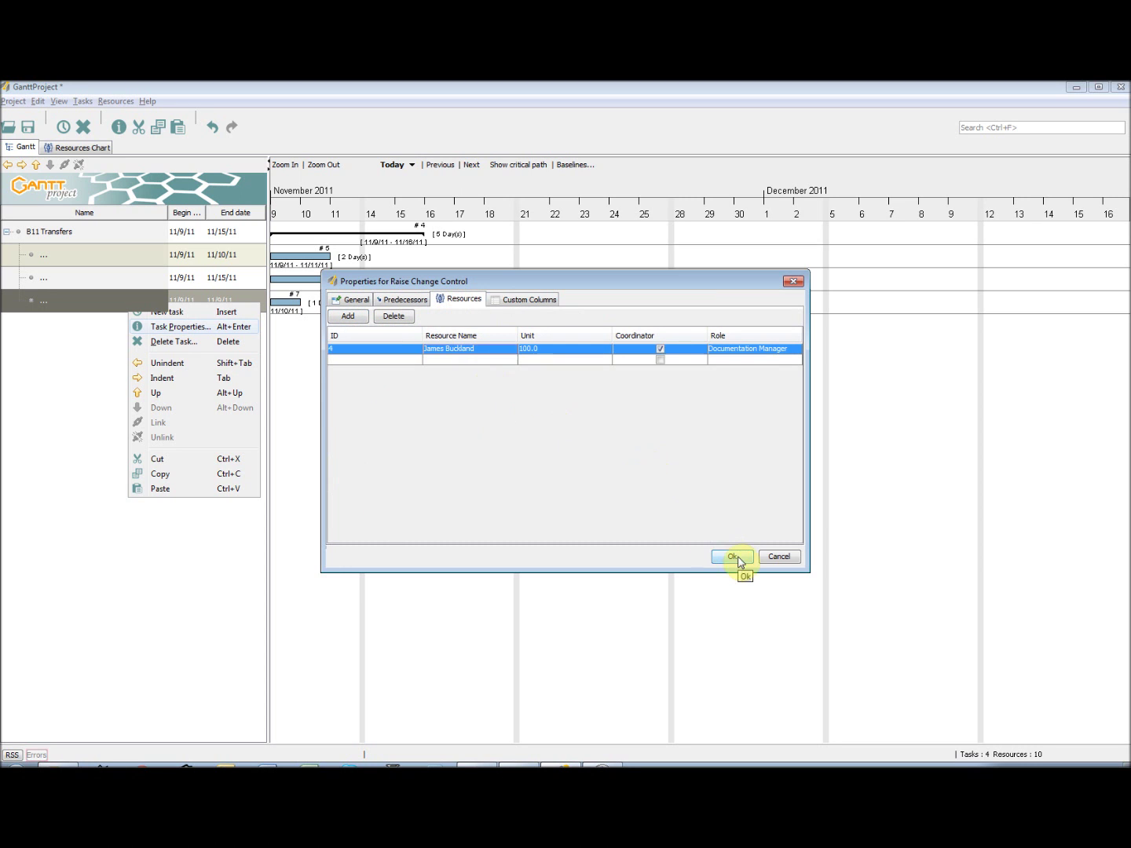
{"action": "left_click", "coordinate": [732, 557]}
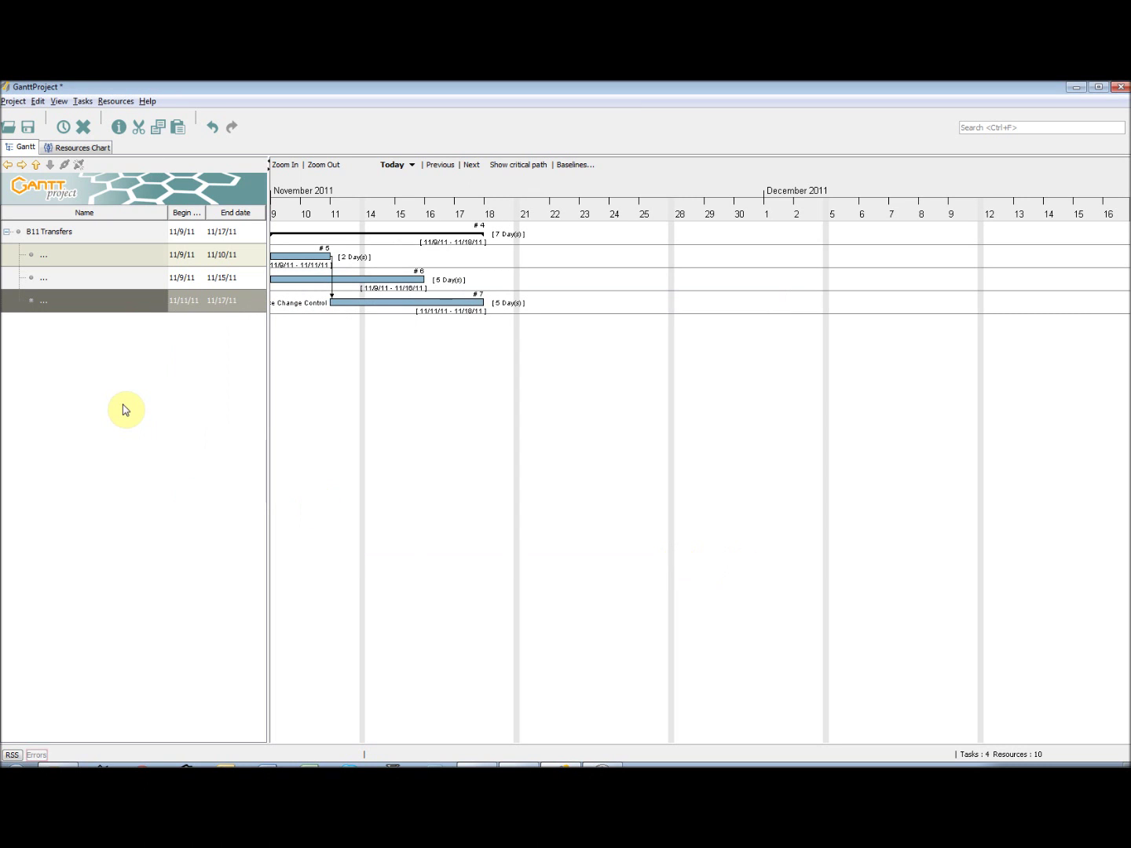
- Add Raise RIAR below Raise Change Control as a 2-day, High priority task
{"action": "left_click", "coordinate": [64, 127]}
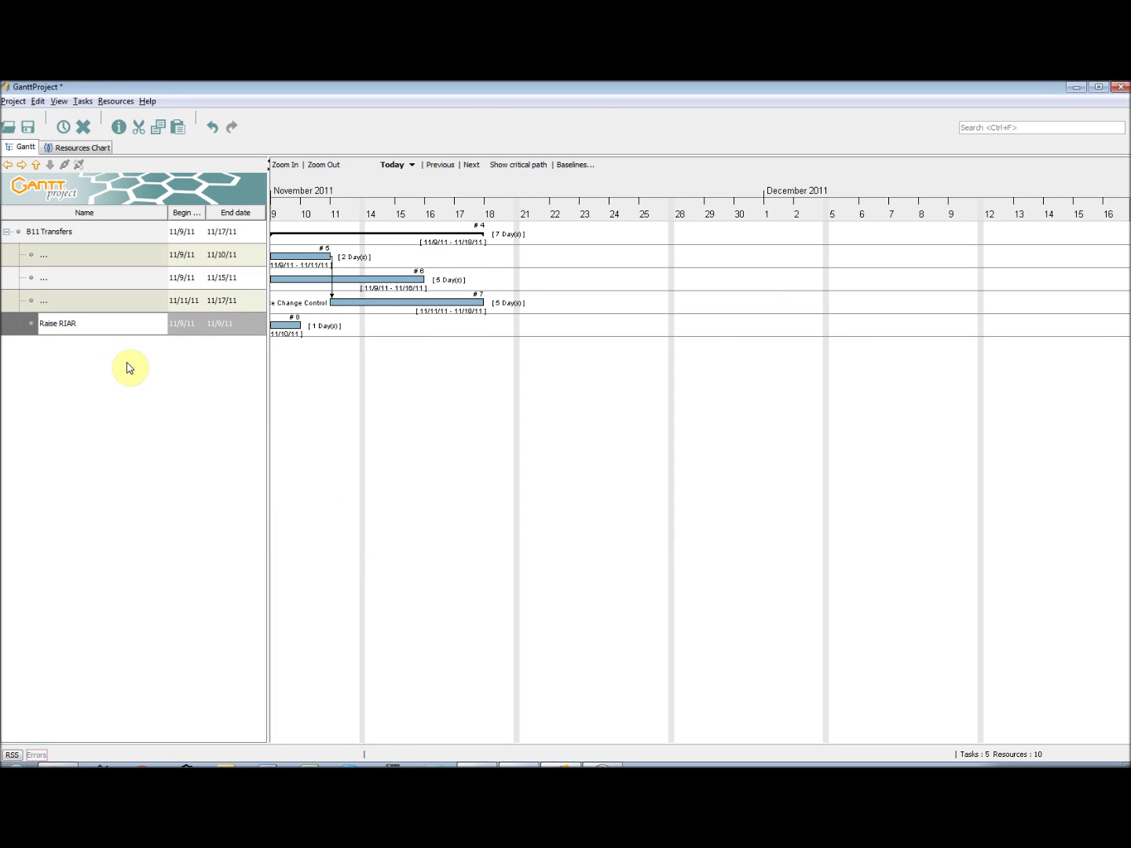
{"action": "right_click", "coordinate": [115, 330]}
{"action": "left_click", "coordinate": [177, 346]}
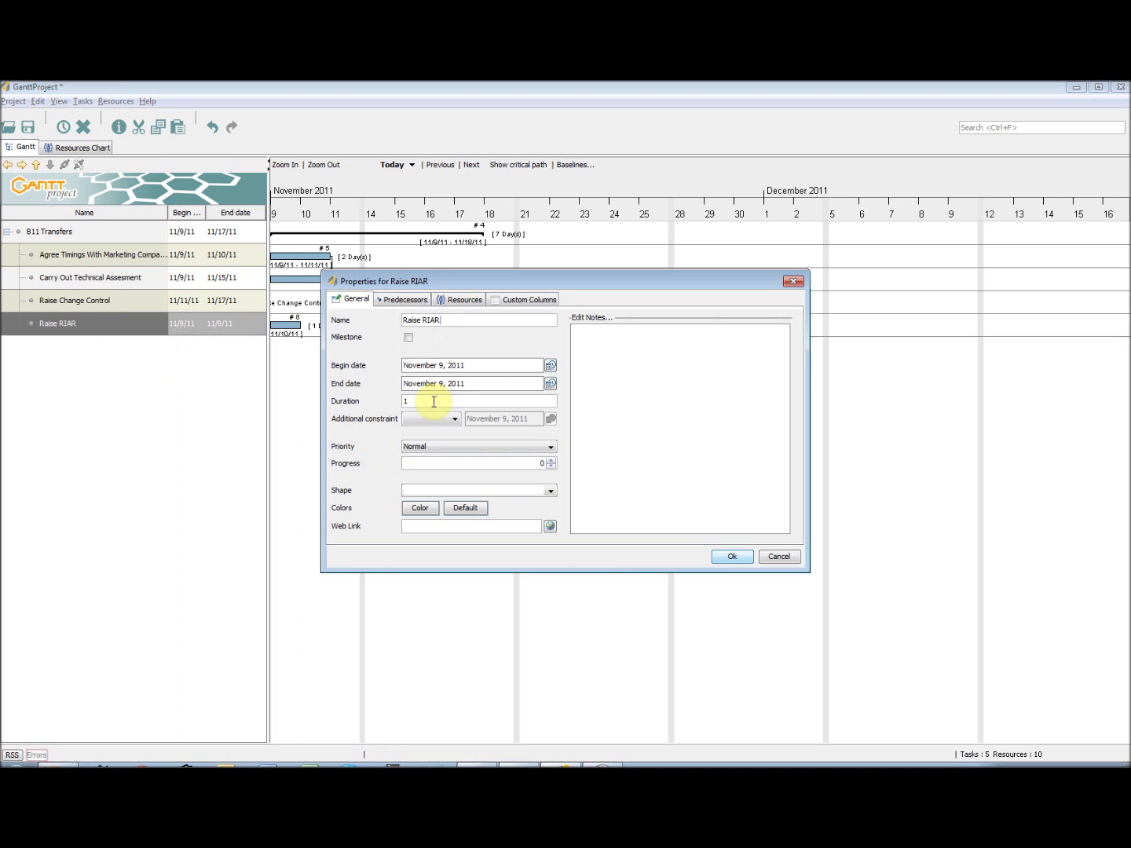
{"action": "left_click", "coordinate": [570, 504]}
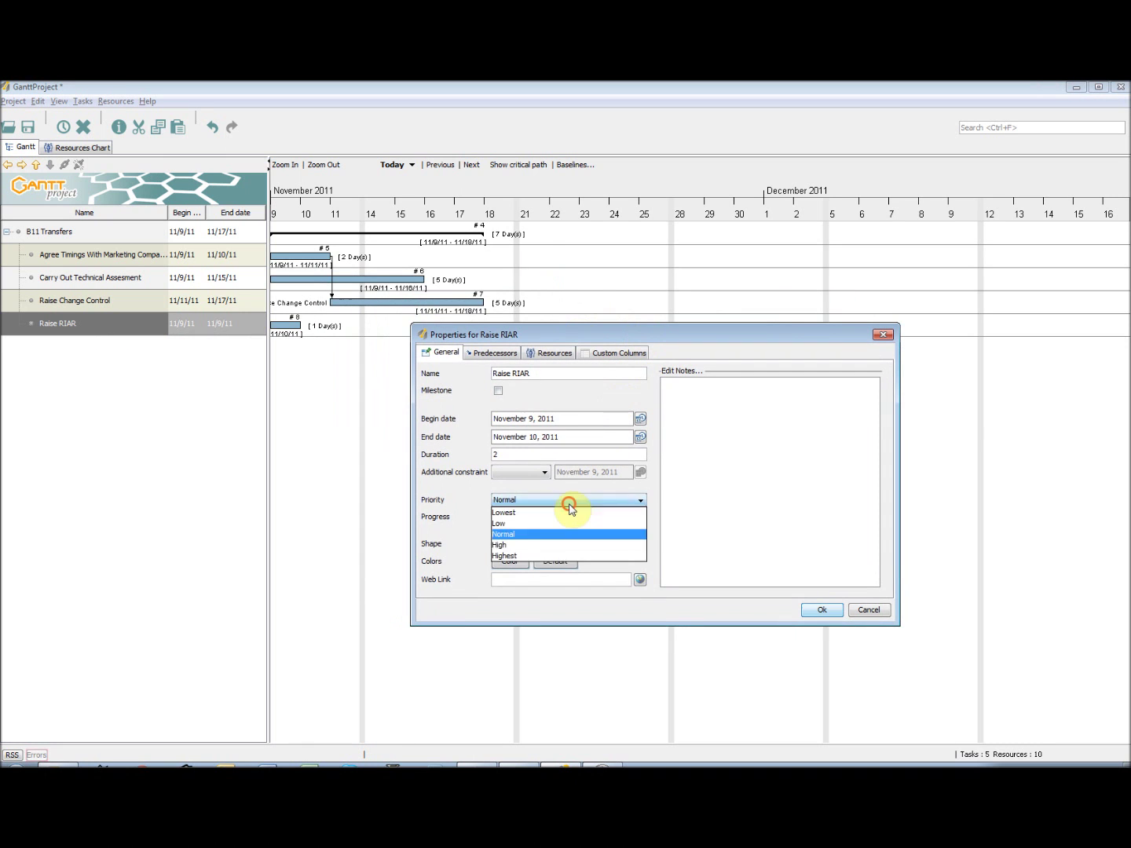
{"action": "left_click", "coordinate": [550, 546]}
- Link Raise RIAR after Raise Change Control, assign the Packaging Technologist, and add another task
{"action": "left_click", "coordinate": [503, 353]}
{"action": "left_click", "coordinate": [550, 403]}
{"action": "left_click", "coordinate": [573, 447]}
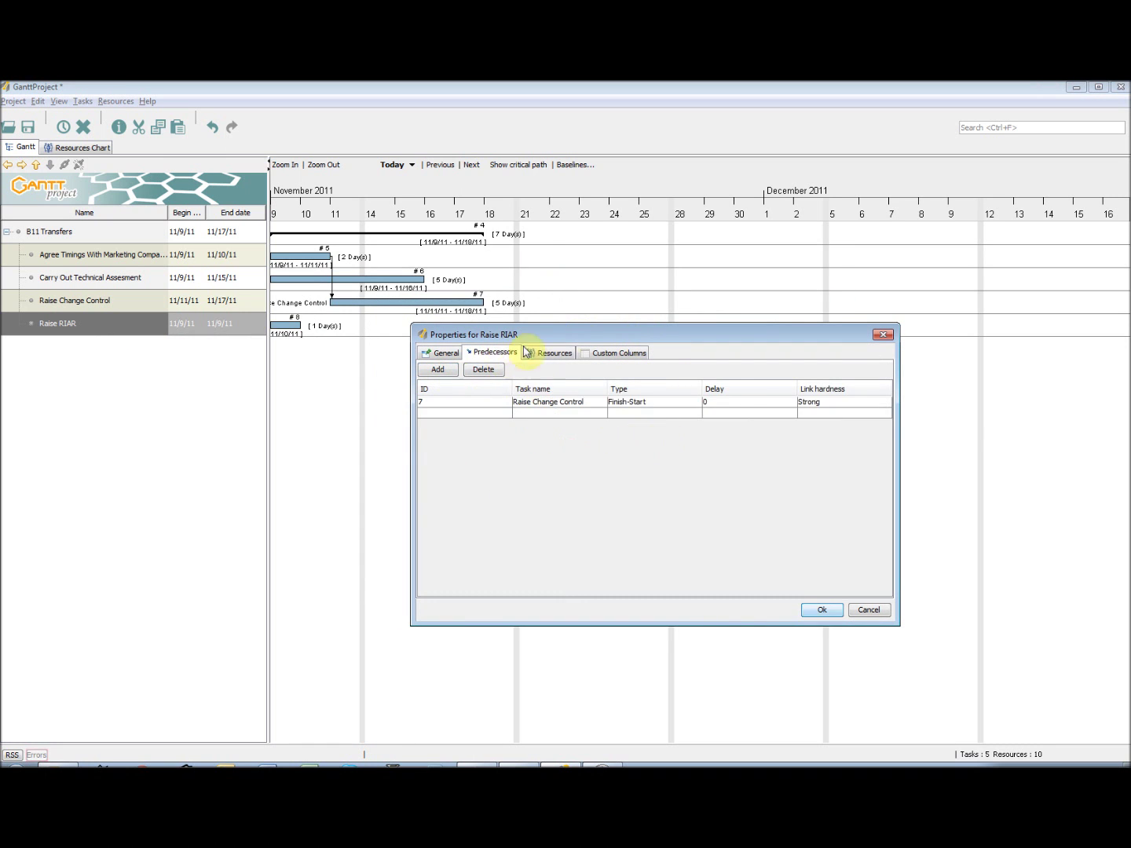
{"action": "left_click", "coordinate": [549, 354]}
{"action": "left_click", "coordinate": [548, 403]}
{"action": "left_click", "coordinate": [558, 445]}
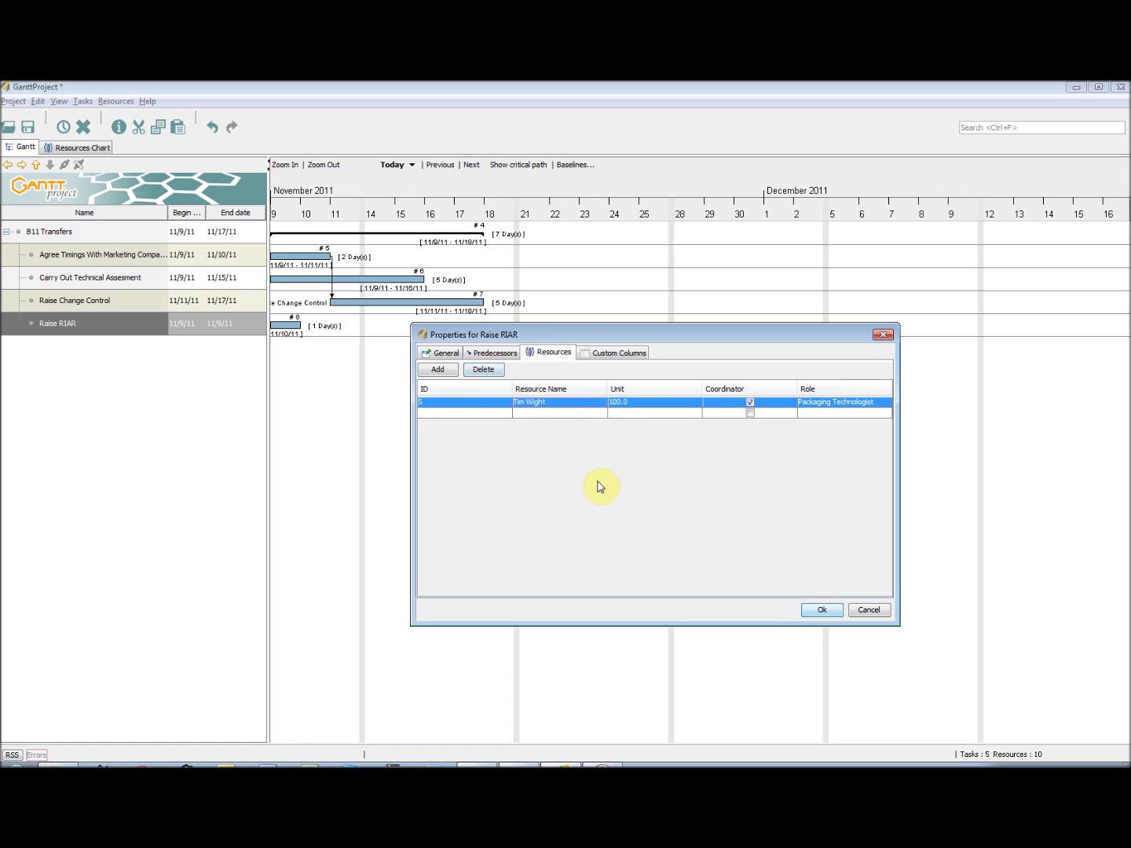
{"action": "left_click", "coordinate": [435, 354]}
{"action": "left_click", "coordinate": [821, 611]}
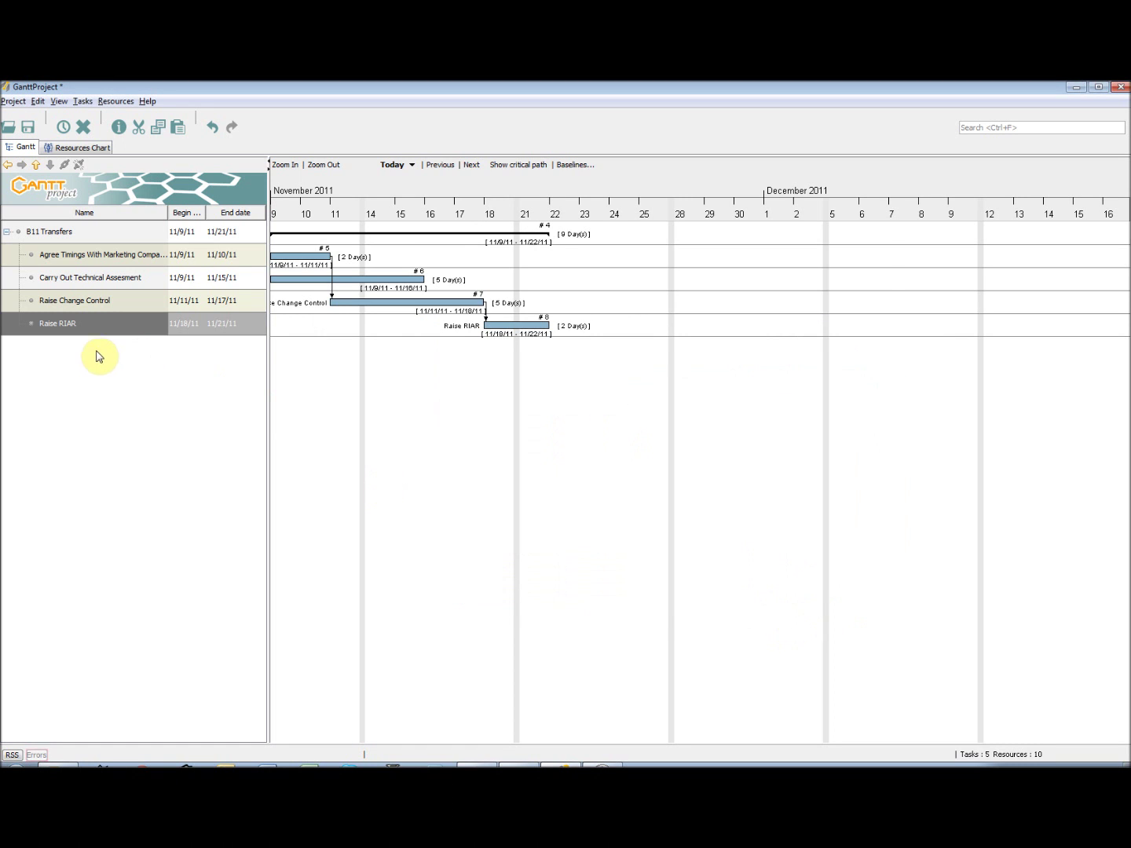
{"action": "left_click", "coordinate": [82, 102]}
{"action": "left_click", "coordinate": [103, 116]}
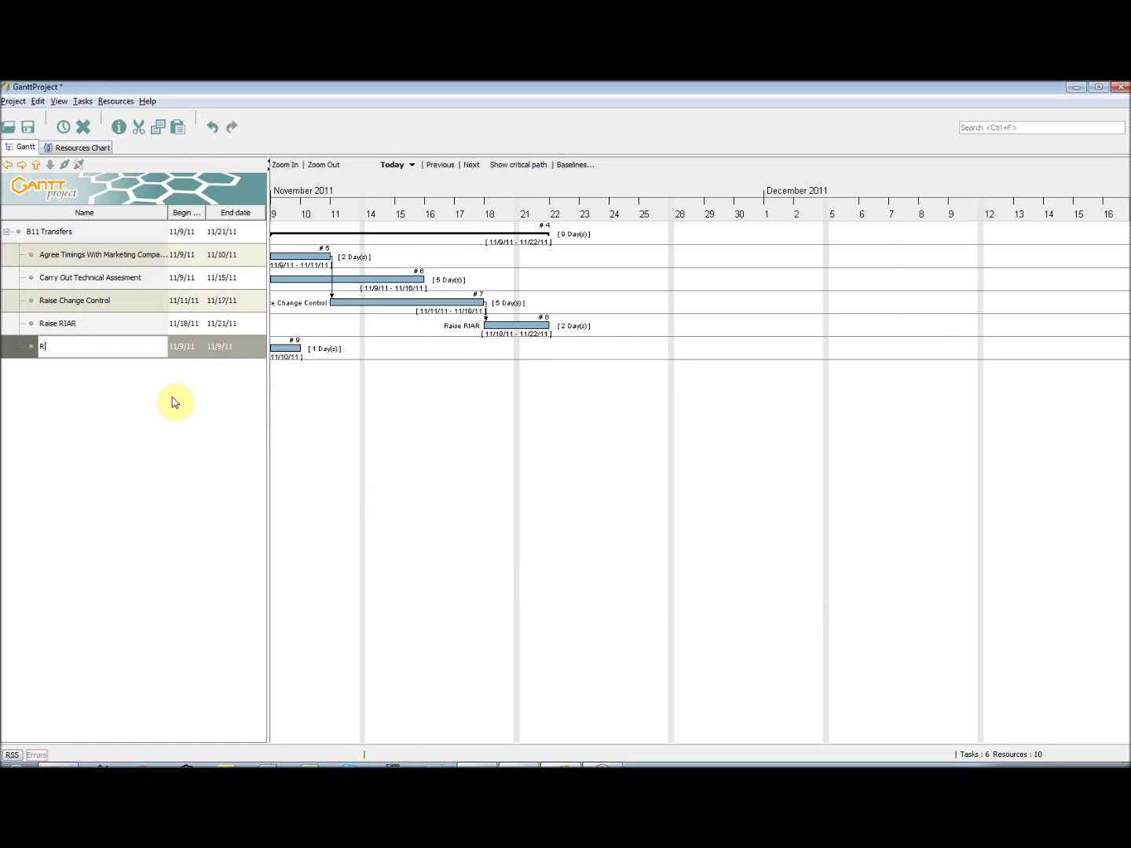
- Name the new task RIAR Response, make it a milestone following Raise RIAR
{"action": "type", "text": "RIAR Response"}
{"action": "key", "text": "Return"}
{"action": "right_click", "coordinate": [118, 345]}
{"action": "left_click", "coordinate": [161, 366]}
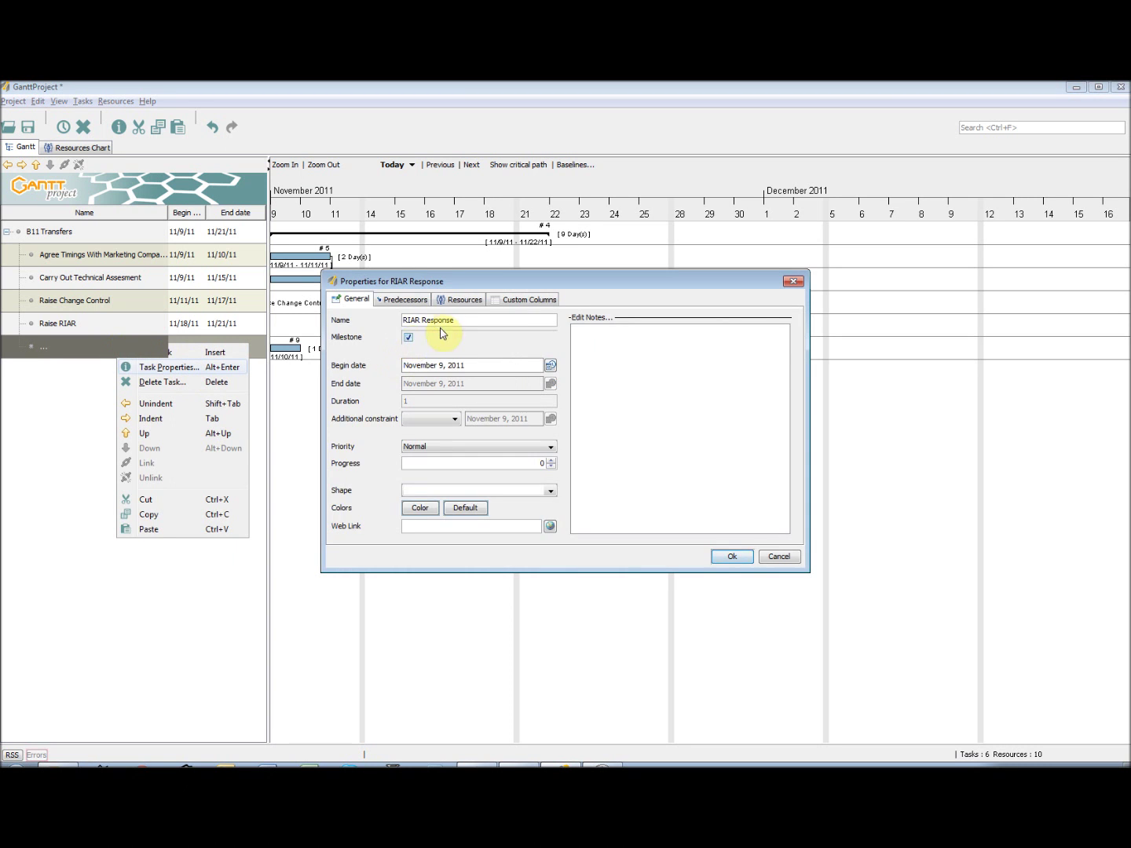
{"action": "left_click", "coordinate": [403, 299]}
{"action": "left_click", "coordinate": [349, 315]}
{"action": "left_click", "coordinate": [506, 350]}
{"action": "left_click", "coordinate": [442, 403]}
{"action": "left_click_drag", "start_coordinate": [601, 283], "coordinate": [741, 381]}
{"action": "left_click", "coordinate": [874, 655]}
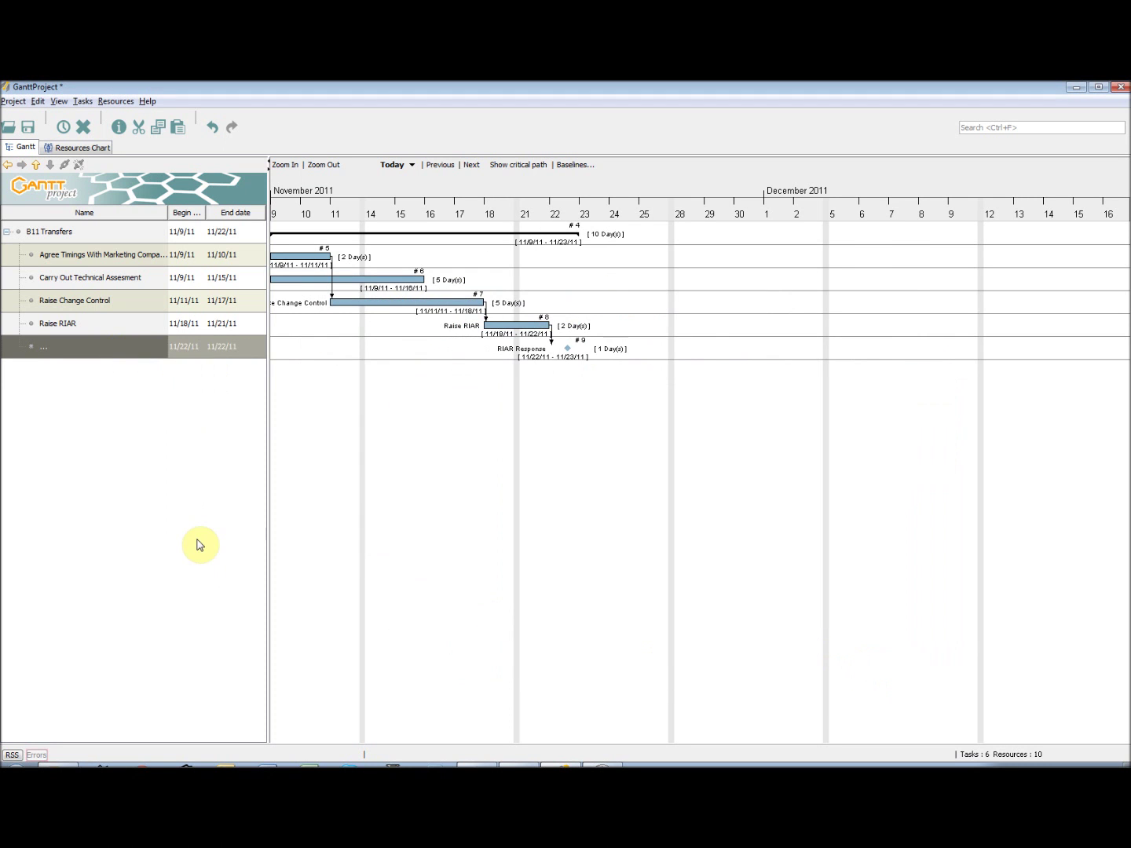
- Add a Create LRF task and make it follow RIAR Response
{"action": "key", "text": "ctrl+t"}
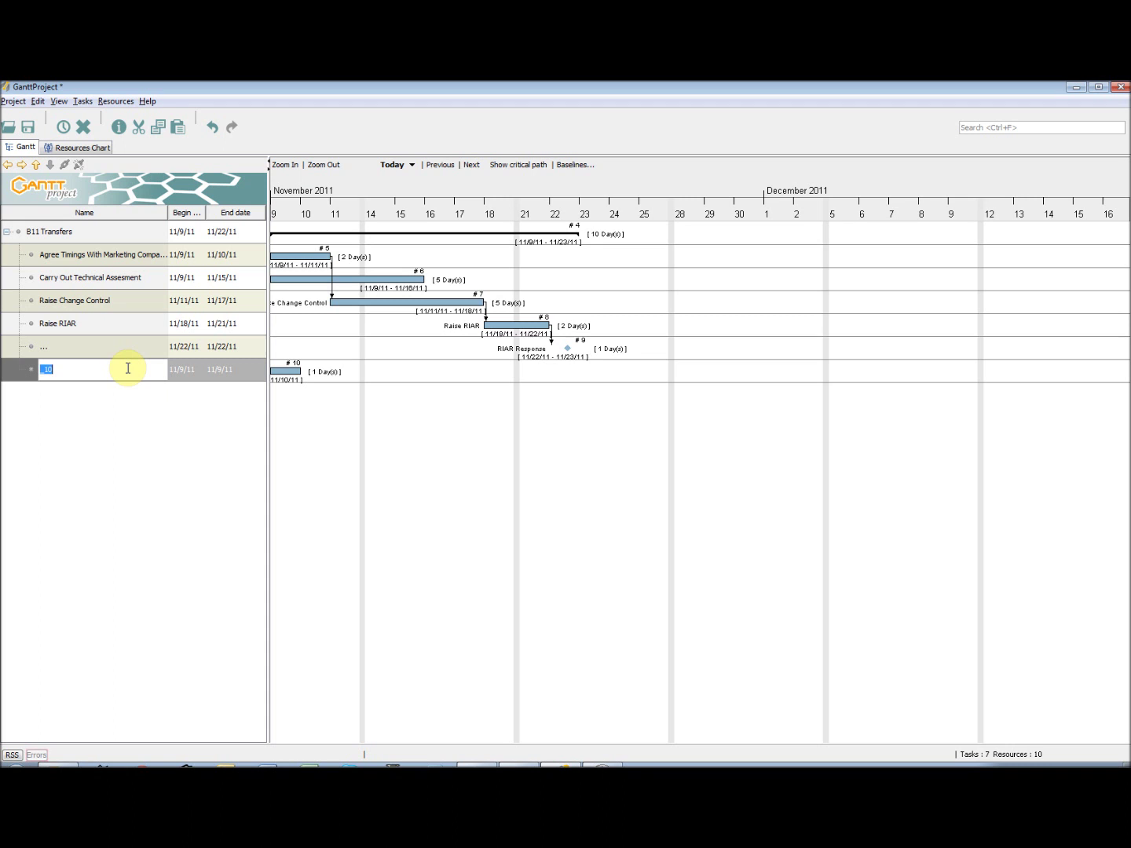
{"action": "type", "text": "Create LRF"}
{"action": "key", "text": "Return"}
{"action": "right_click", "coordinate": [102, 369]}
{"action": "left_click", "coordinate": [158, 392]}
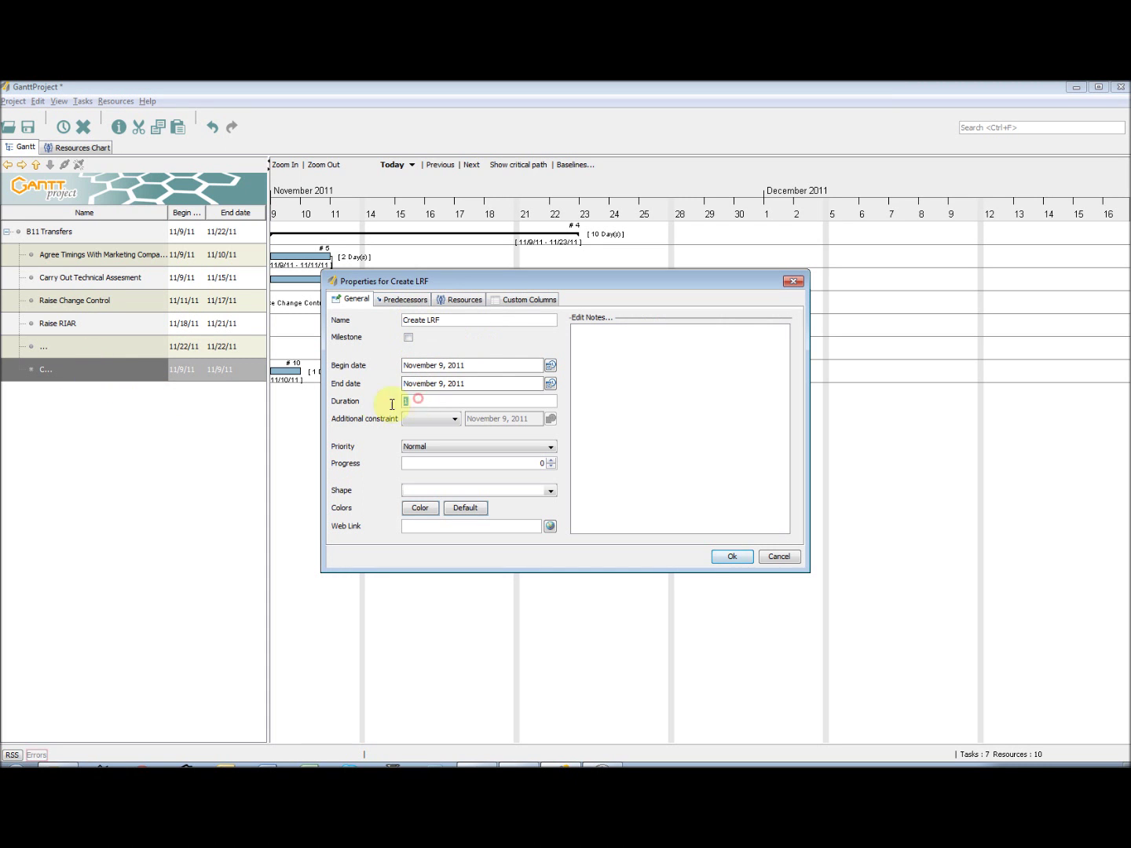
{"action": "left_click", "coordinate": [405, 299]}
{"action": "left_click", "coordinate": [345, 315]}
{"action": "left_click", "coordinate": [470, 350]}
{"action": "left_click", "coordinate": [491, 417]}
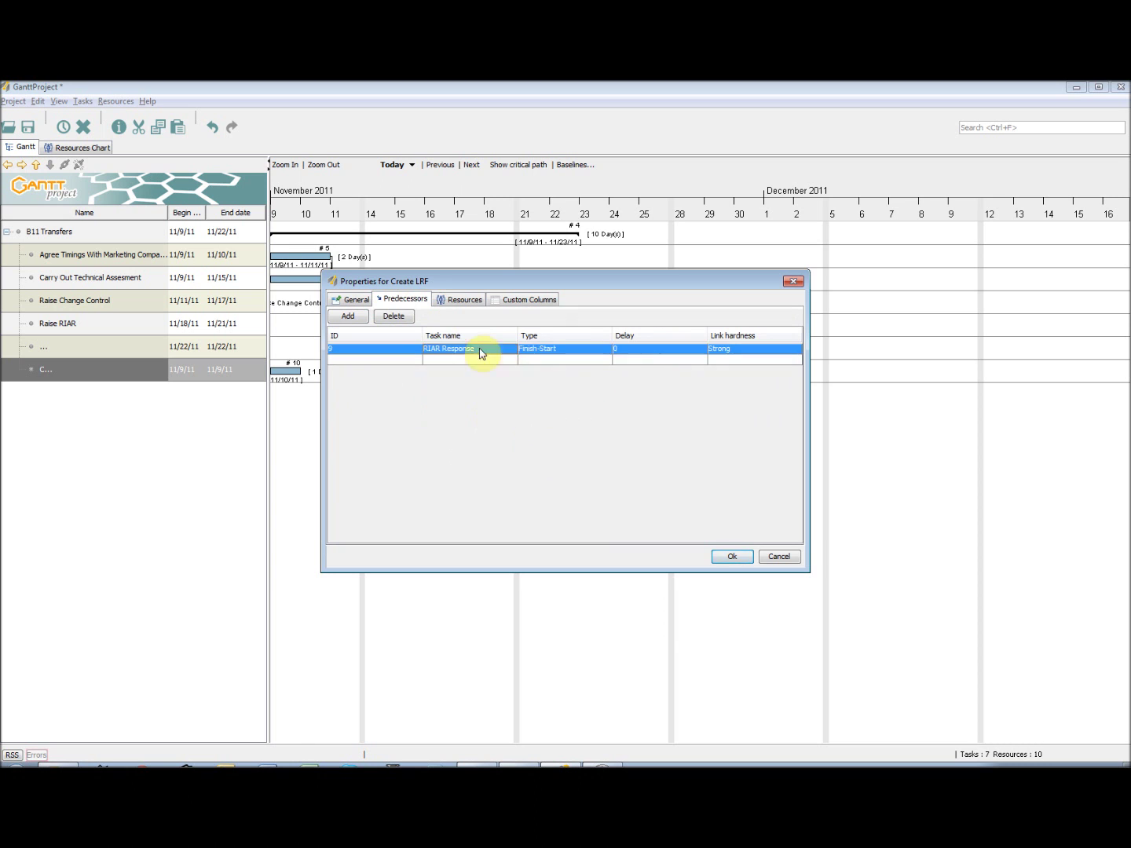
- Assign the Documentation Manager to Create LRF
{"action": "left_click", "coordinate": [462, 299]}
{"action": "left_click", "coordinate": [348, 316]}
{"action": "left_click", "coordinate": [501, 350]}
{"action": "left_click", "coordinate": [479, 381]}
{"action": "left_click", "coordinate": [726, 556]}
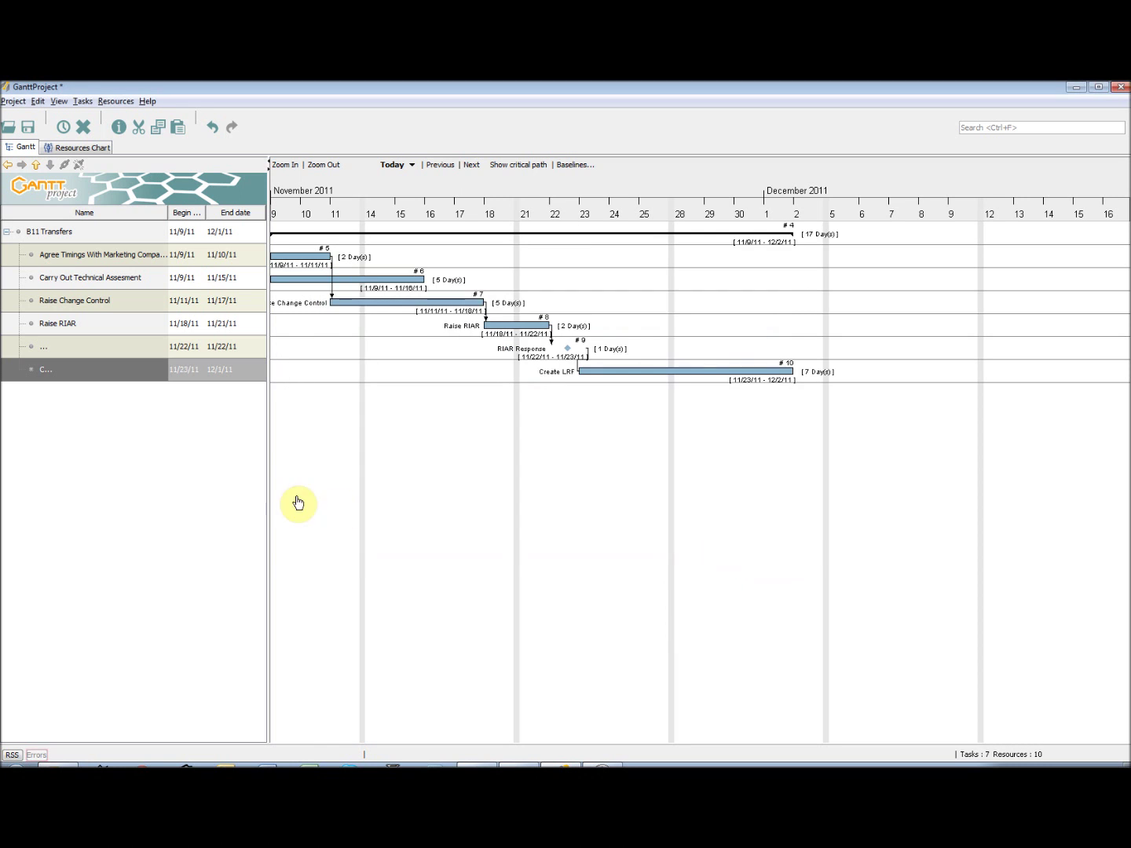
- Add the Engineer to Create LRF's resources, then remove that assignment again
{"action": "right_click", "coordinate": [89, 363]}
{"action": "left_click", "coordinate": [118, 396]}
{"action": "left_click", "coordinate": [463, 299]}
{"action": "left_click", "coordinate": [348, 316]}
{"action": "left_click", "coordinate": [495, 360]}
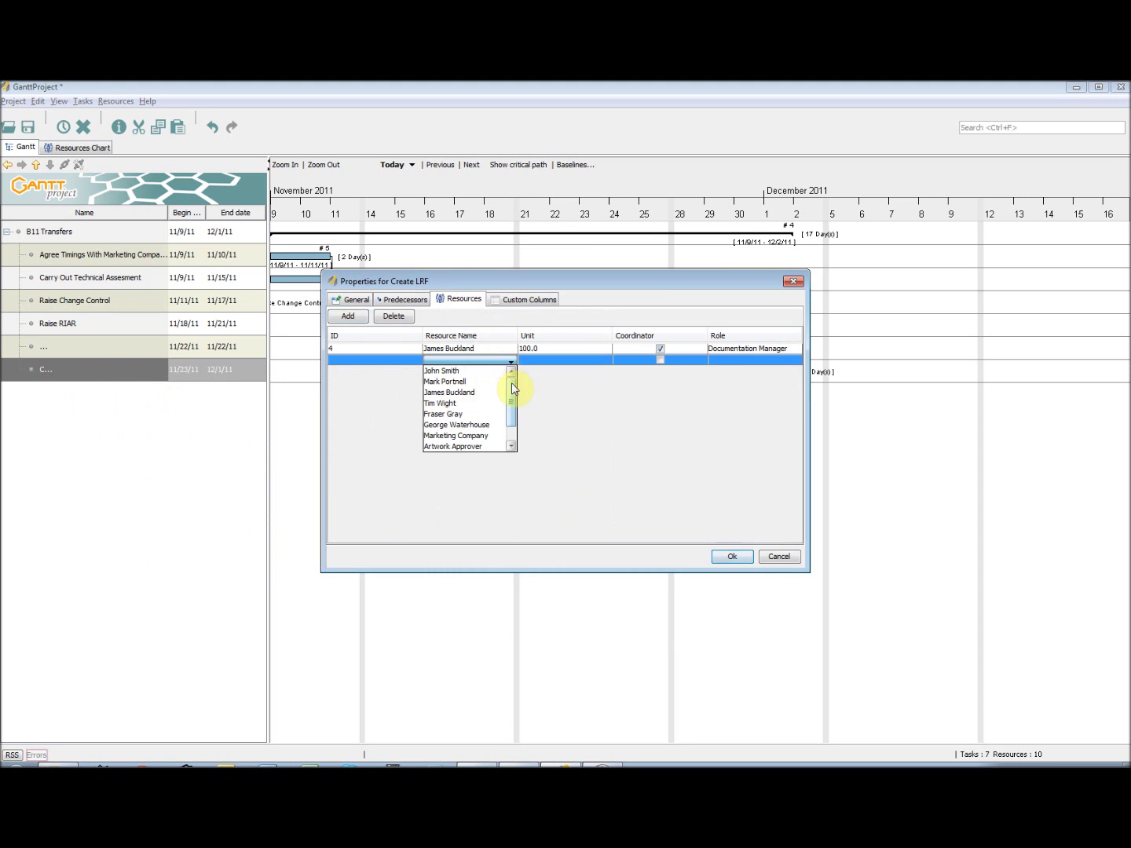
{"action": "left_click", "coordinate": [486, 373]}
{"action": "left_click", "coordinate": [509, 371]}
{"action": "left_click", "coordinate": [506, 369]}
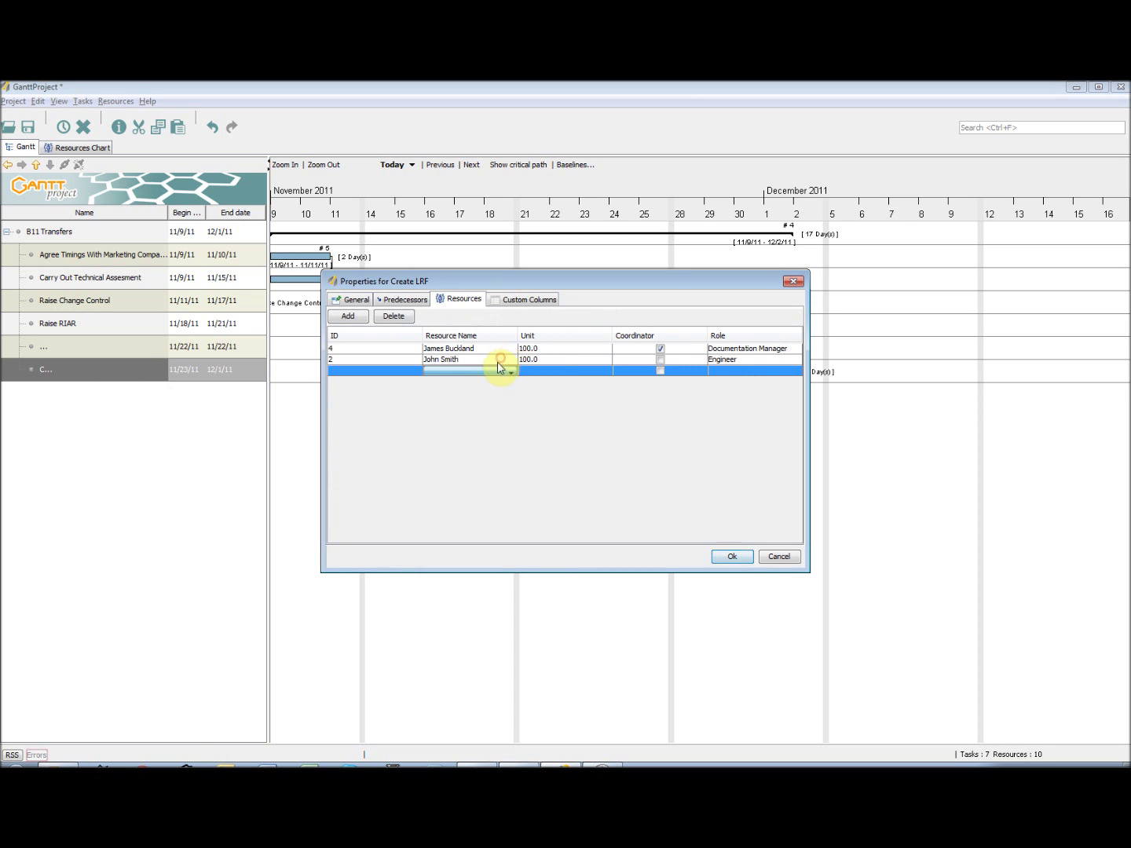
{"action": "left_click", "coordinate": [403, 365]}
{"action": "left_click", "coordinate": [394, 316]}
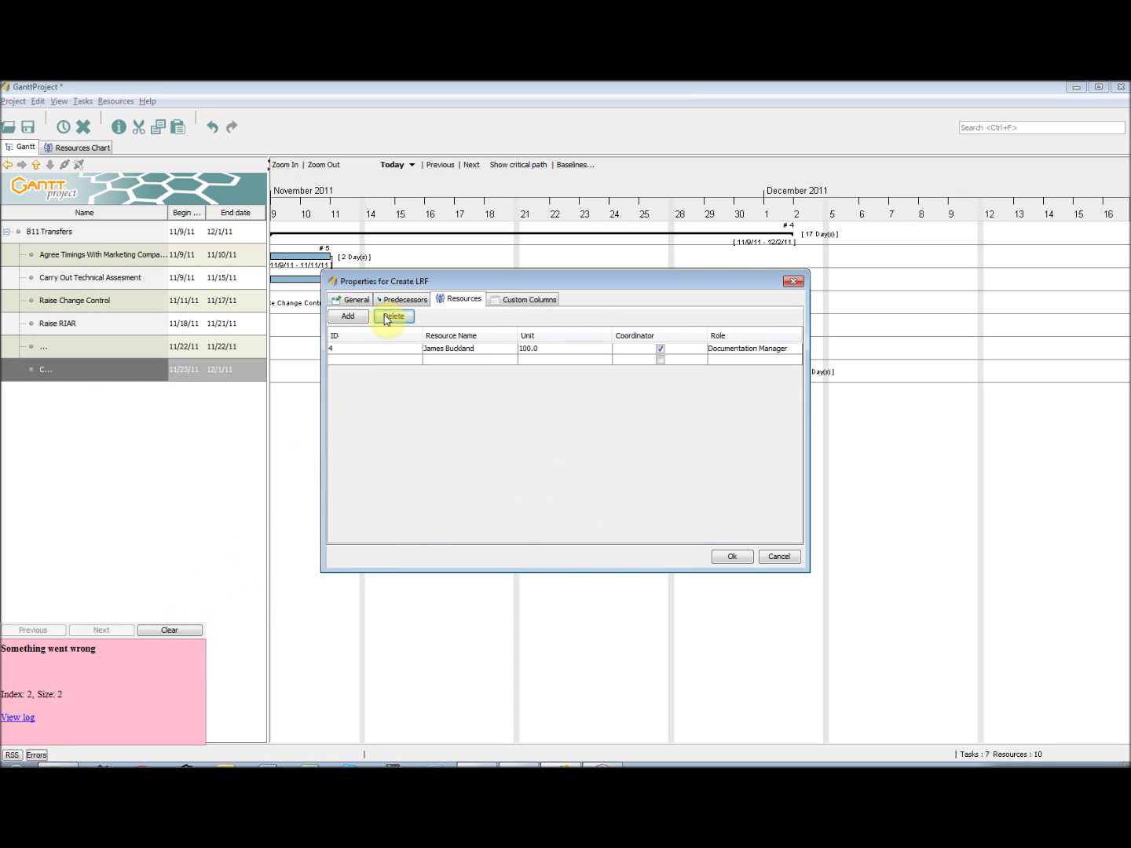
- Assign the Packaging Technologist to Create LRF and start a new task below it
{"action": "left_click", "coordinate": [349, 316]}
{"action": "left_click", "coordinate": [495, 360]}
{"action": "left_click", "coordinate": [495, 403]}
{"action": "left_click", "coordinate": [536, 351]}
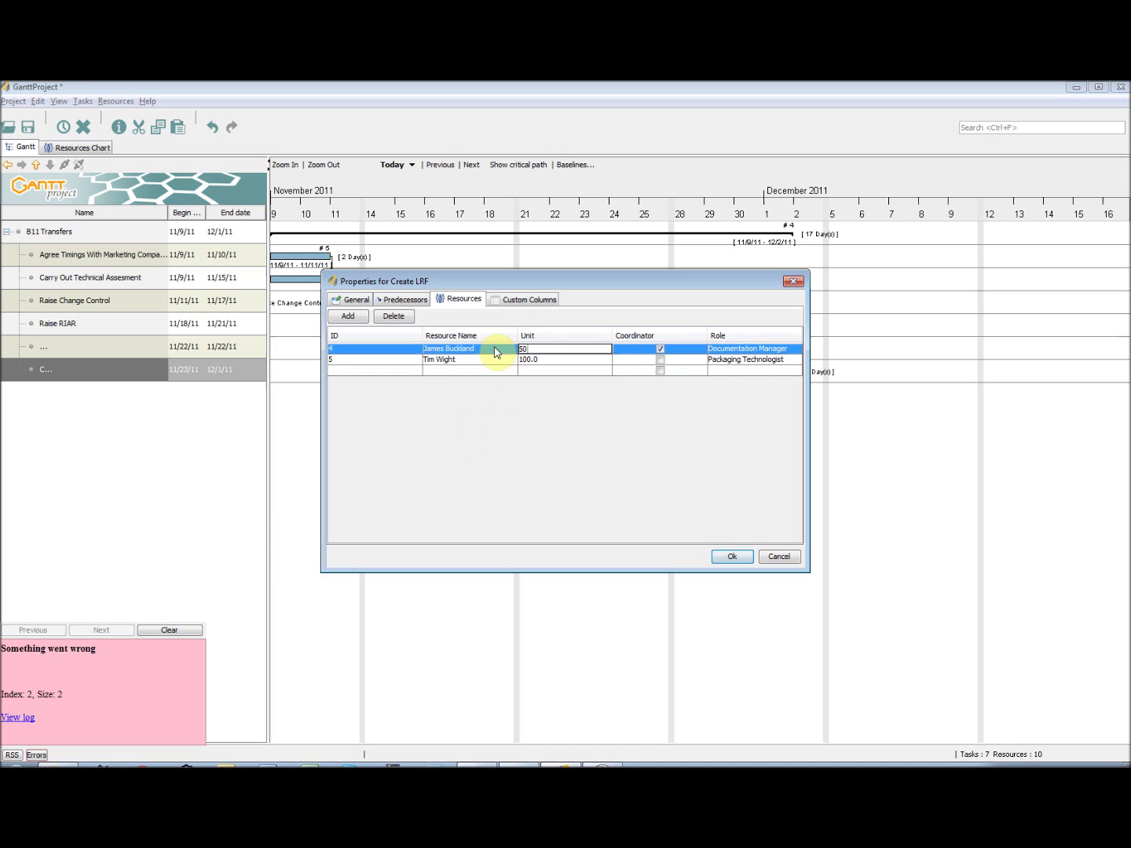
{"action": "left_click", "coordinate": [541, 360]}
{"action": "left_click", "coordinate": [730, 556]}
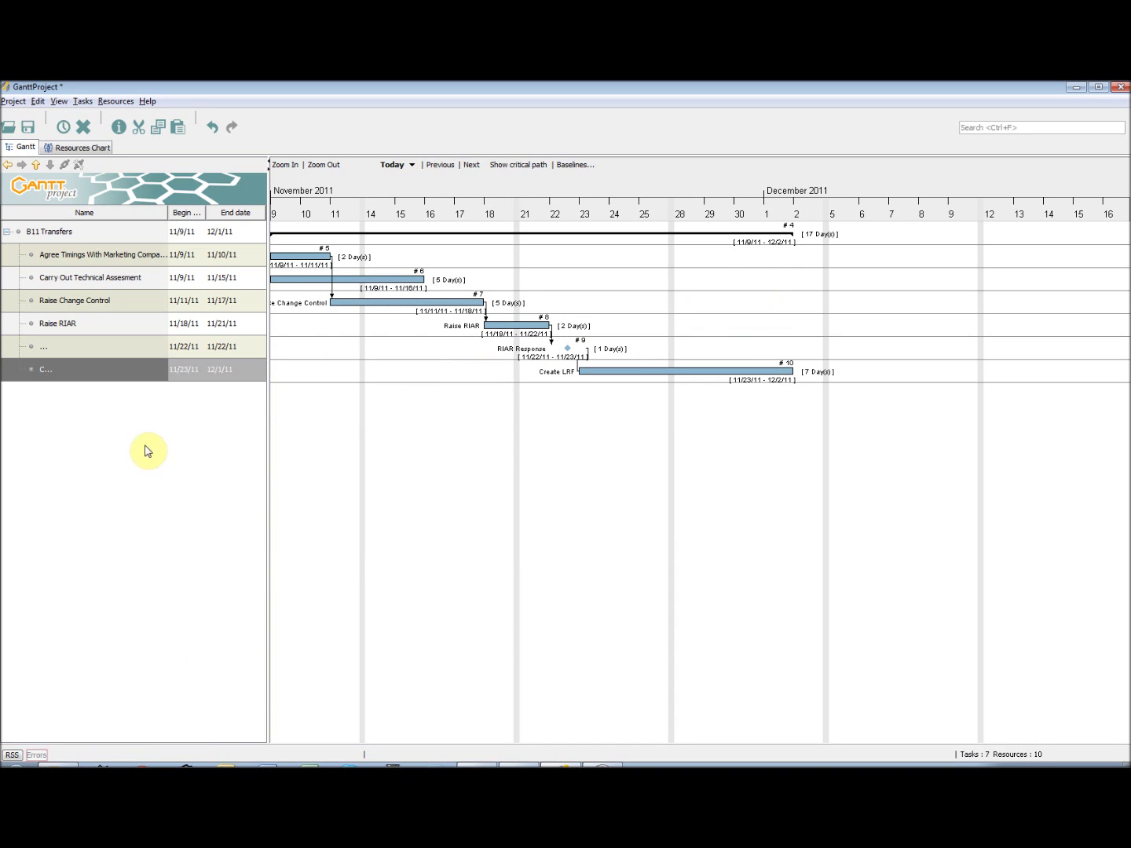
{"action": "key", "text": "ctrl+t"}
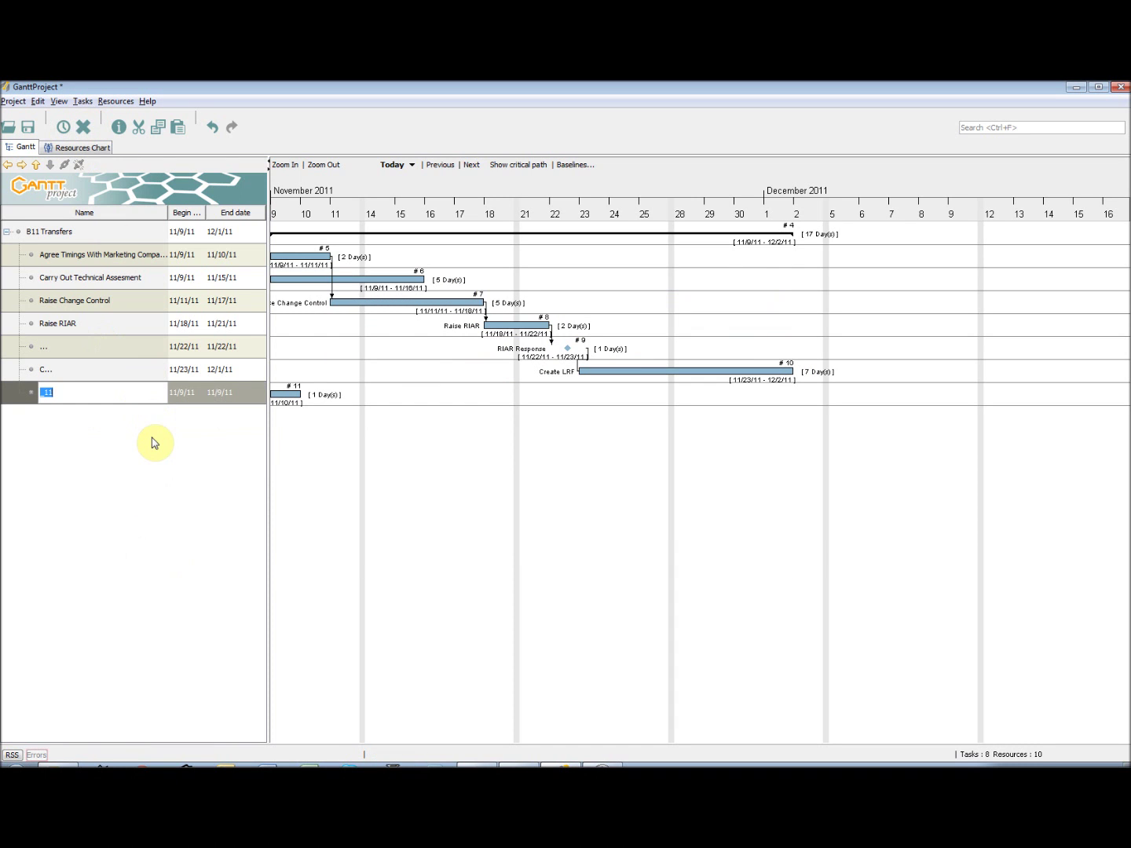
- Add the LRF Approval task, adjust its predecessors, then view the Resources Chart load
{"action": "type", "text": "LRF Approval"}
{"action": "key", "text": "Return"}
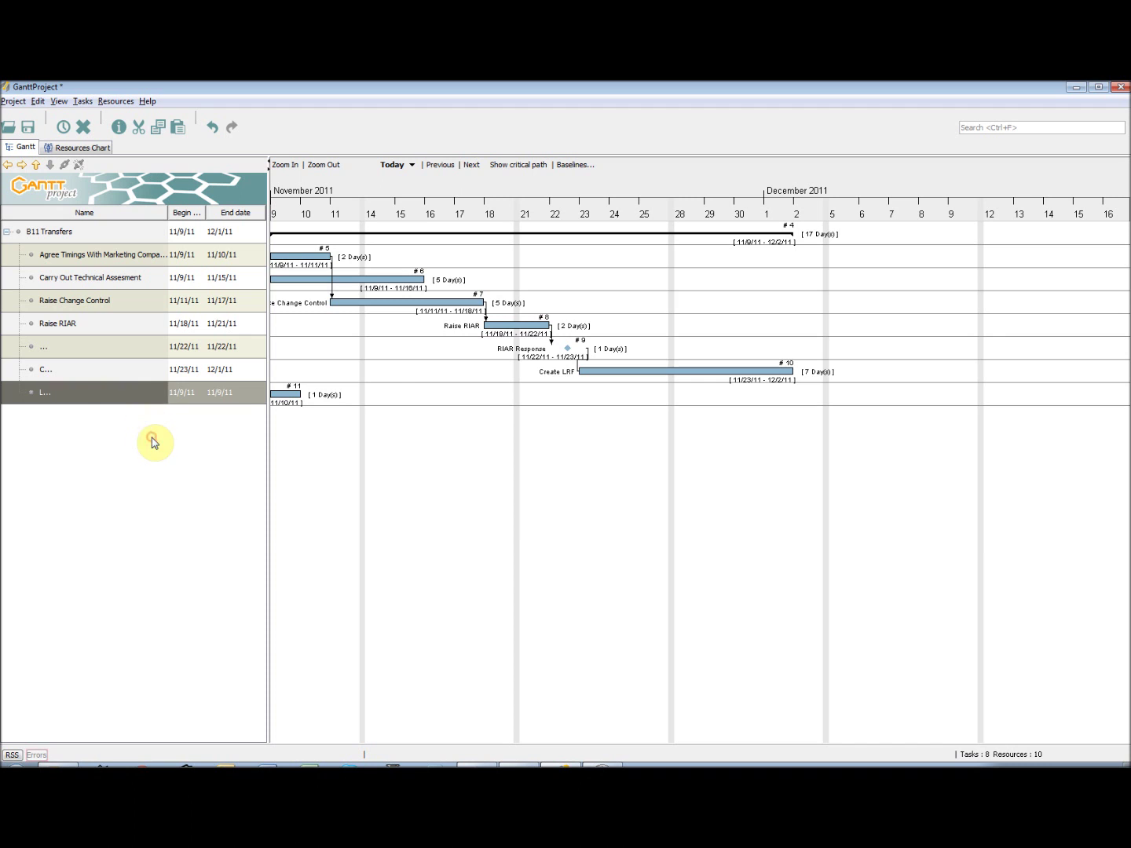
{"action": "right_click", "coordinate": [123, 393]}
{"action": "left_click", "coordinate": [174, 415]}
{"action": "double_click", "coordinate": [417, 401]}
{"action": "left_click", "coordinate": [403, 300]}
{"action": "left_click", "coordinate": [347, 316]}
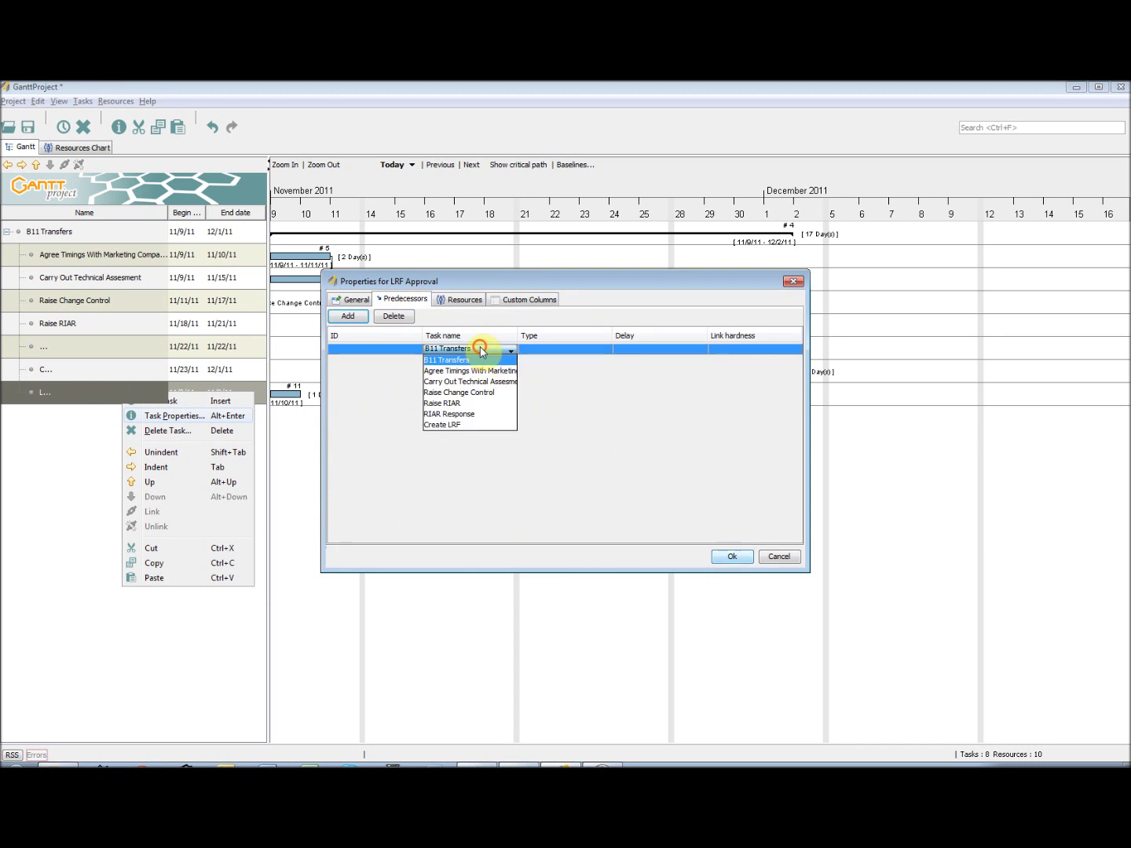
{"action": "left_click", "coordinate": [476, 356]}
{"action": "left_click", "coordinate": [470, 349]}
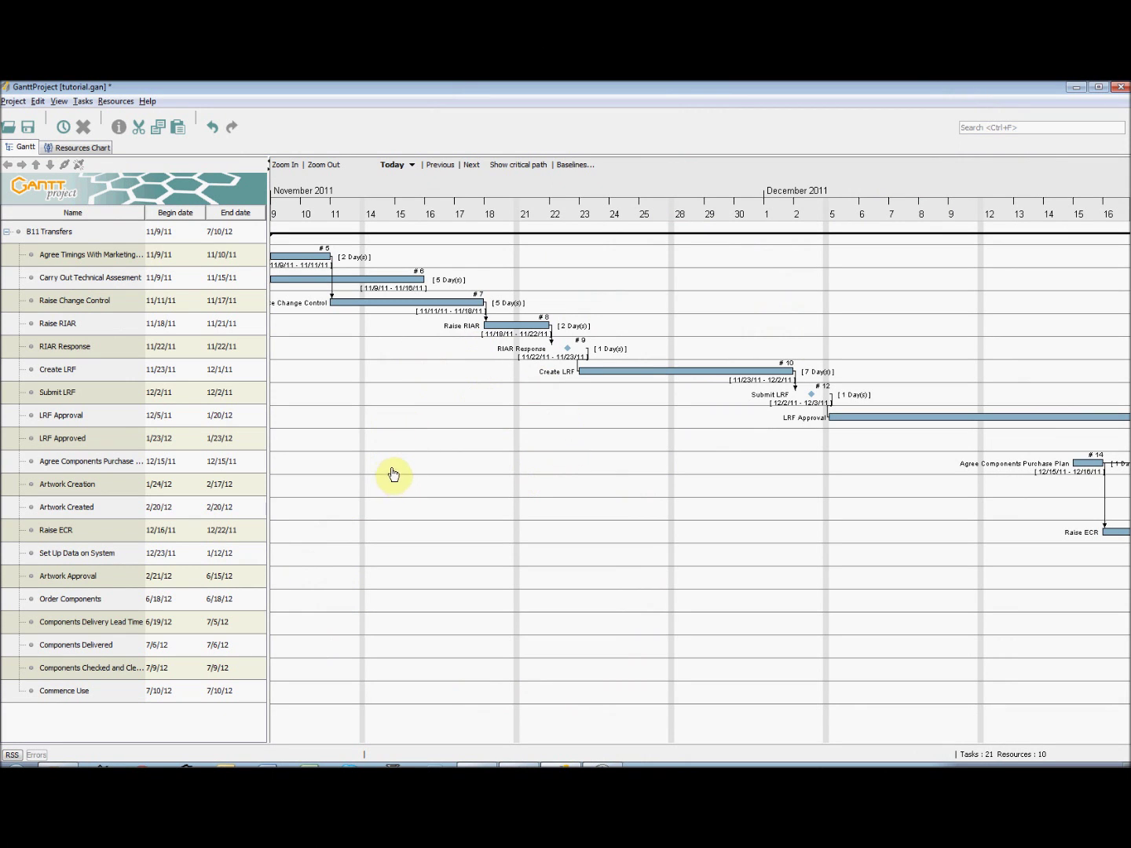
{"action": "left_click", "coordinate": [79, 148]}
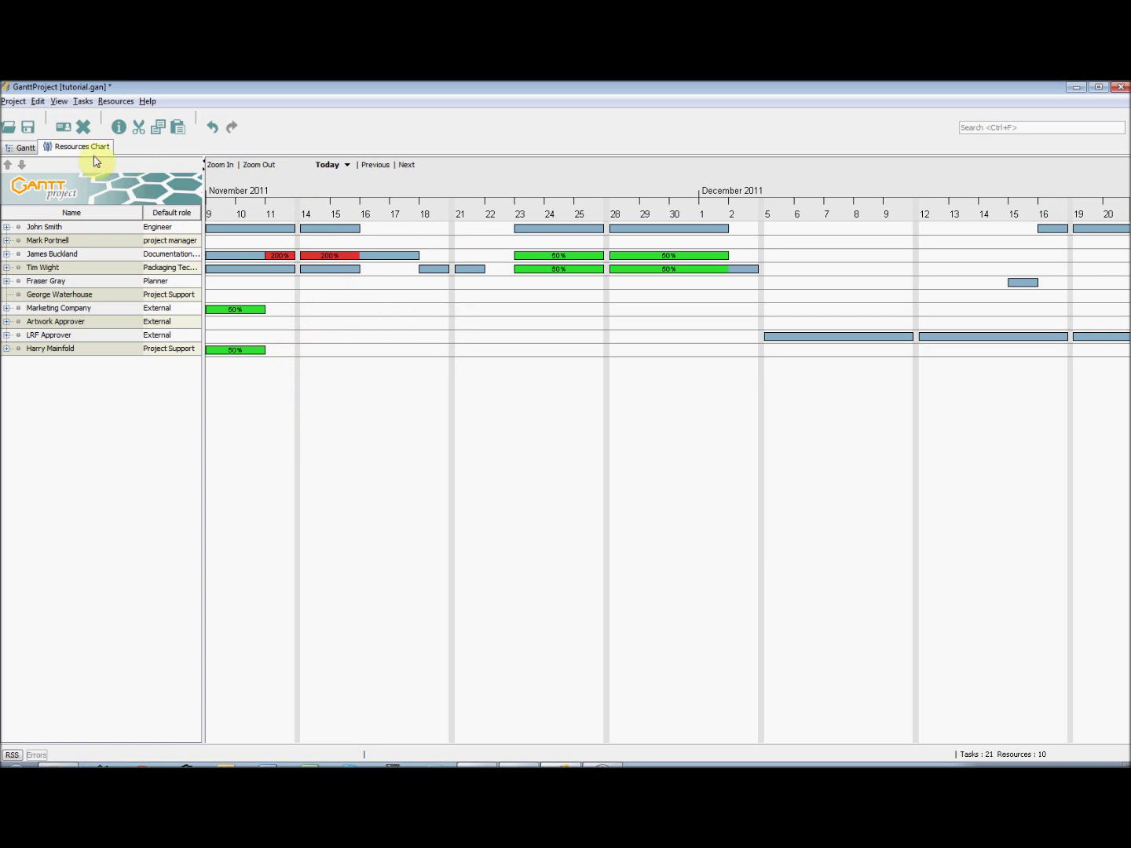
- Open Project > Properties to show the project's name, organization, web link and description
{"action": "left_click", "coordinate": [11, 101]}
{"action": "left_click", "coordinate": [32, 118]}
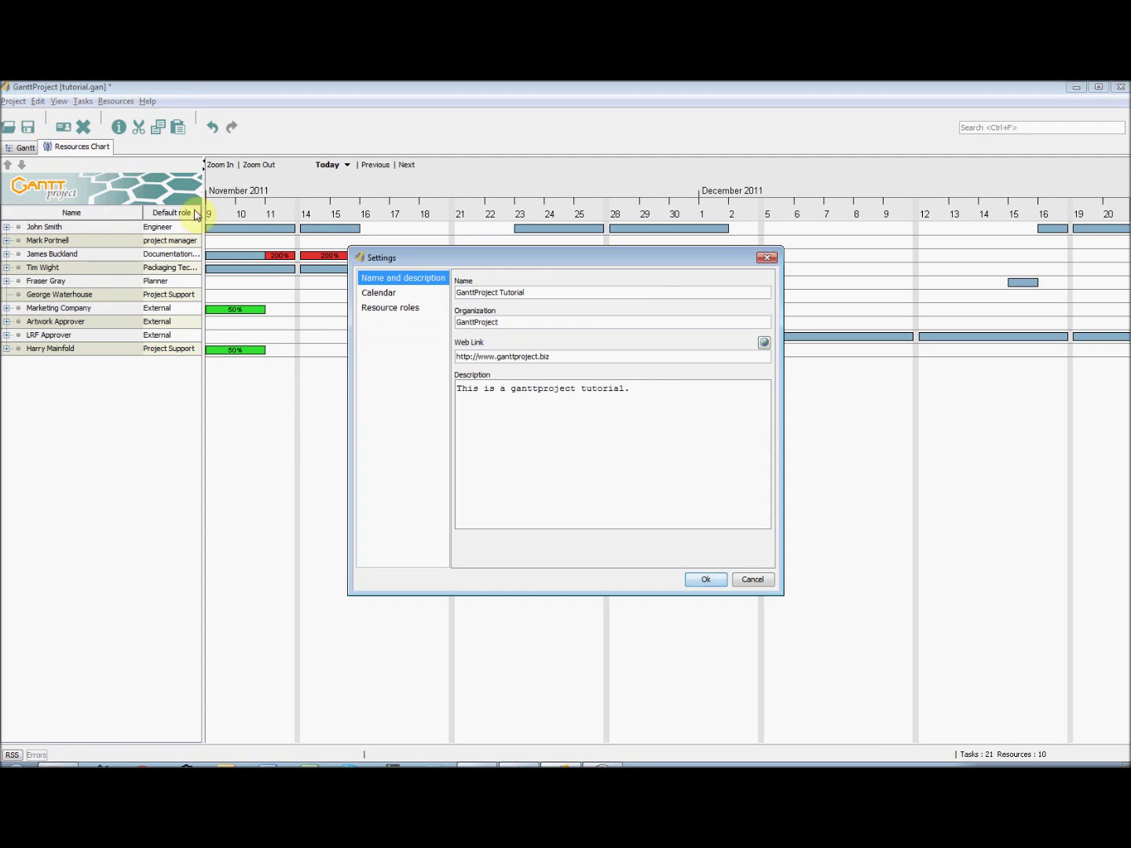
- Keep Saturday and Sunday as non-working weekends with no holiday calendar, then return to the Gantt chart
{"action": "left_click", "coordinate": [412, 297]}
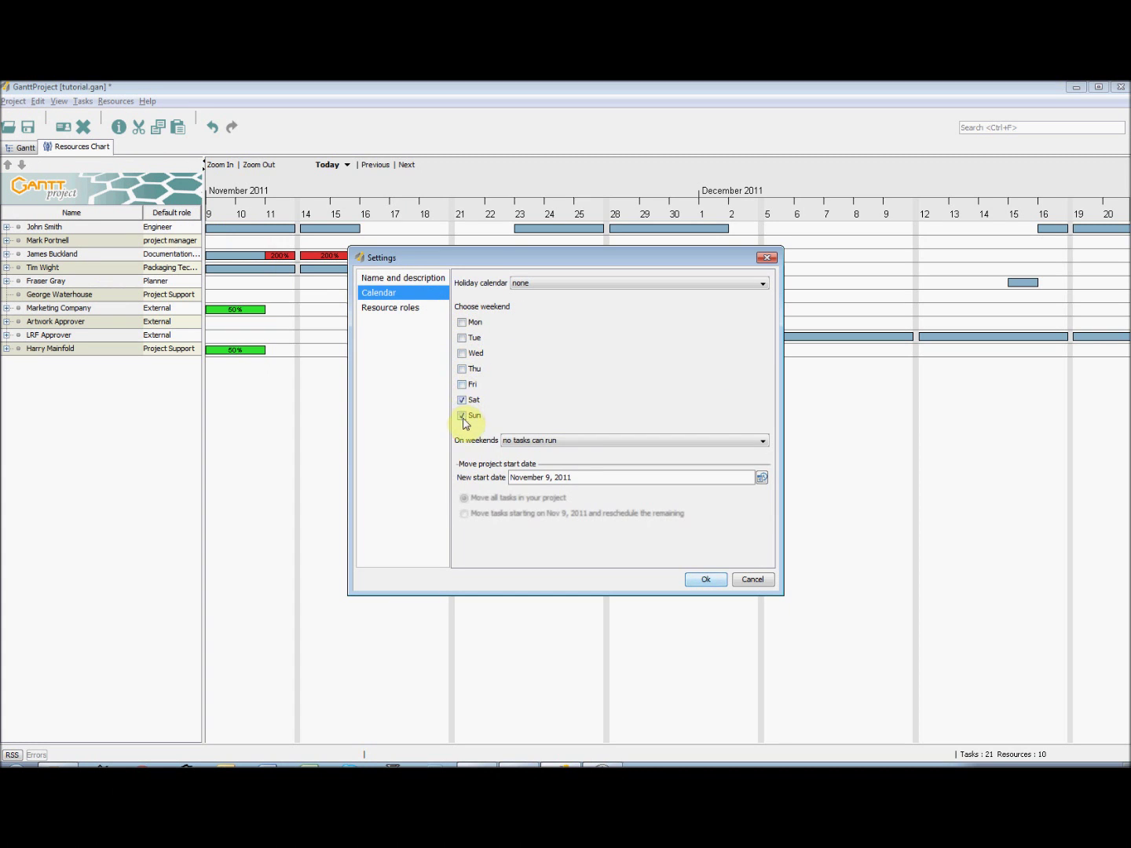
{"action": "left_click", "coordinate": [534, 440]}
{"action": "left_click", "coordinate": [538, 415]}
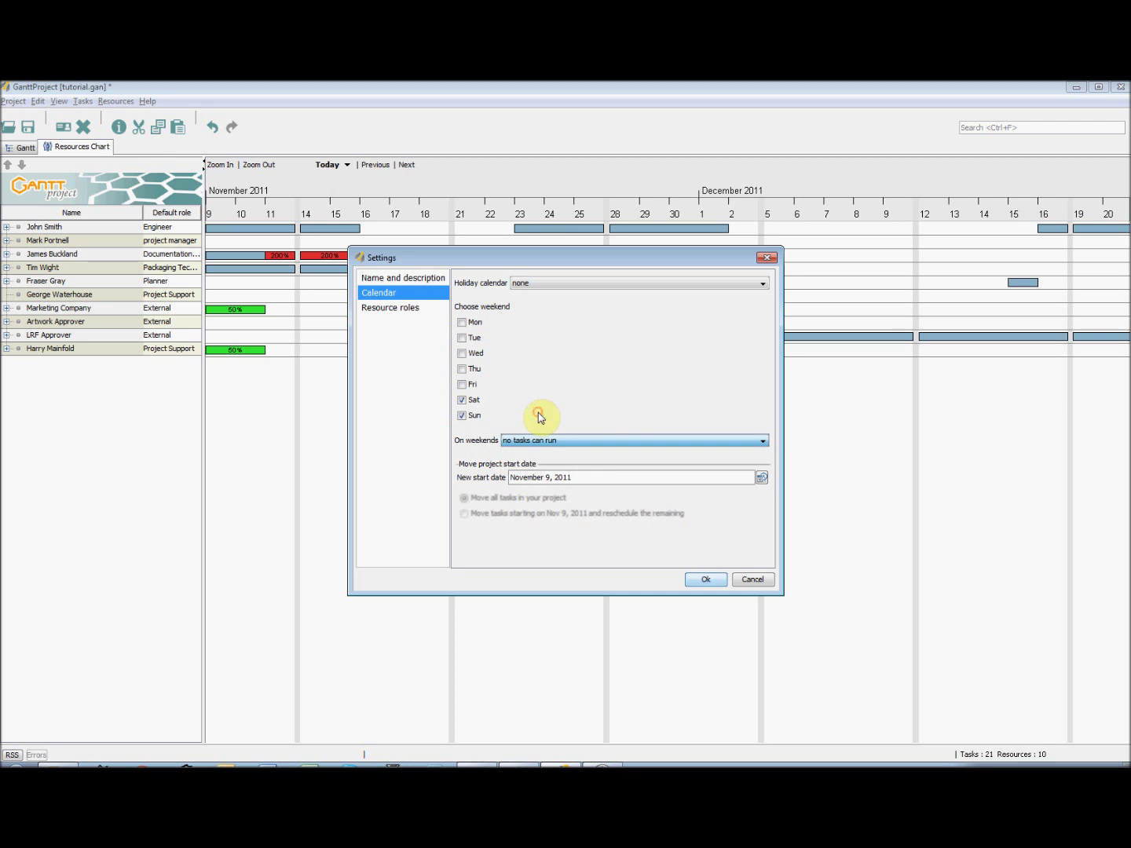
{"action": "left_click", "coordinate": [550, 285]}
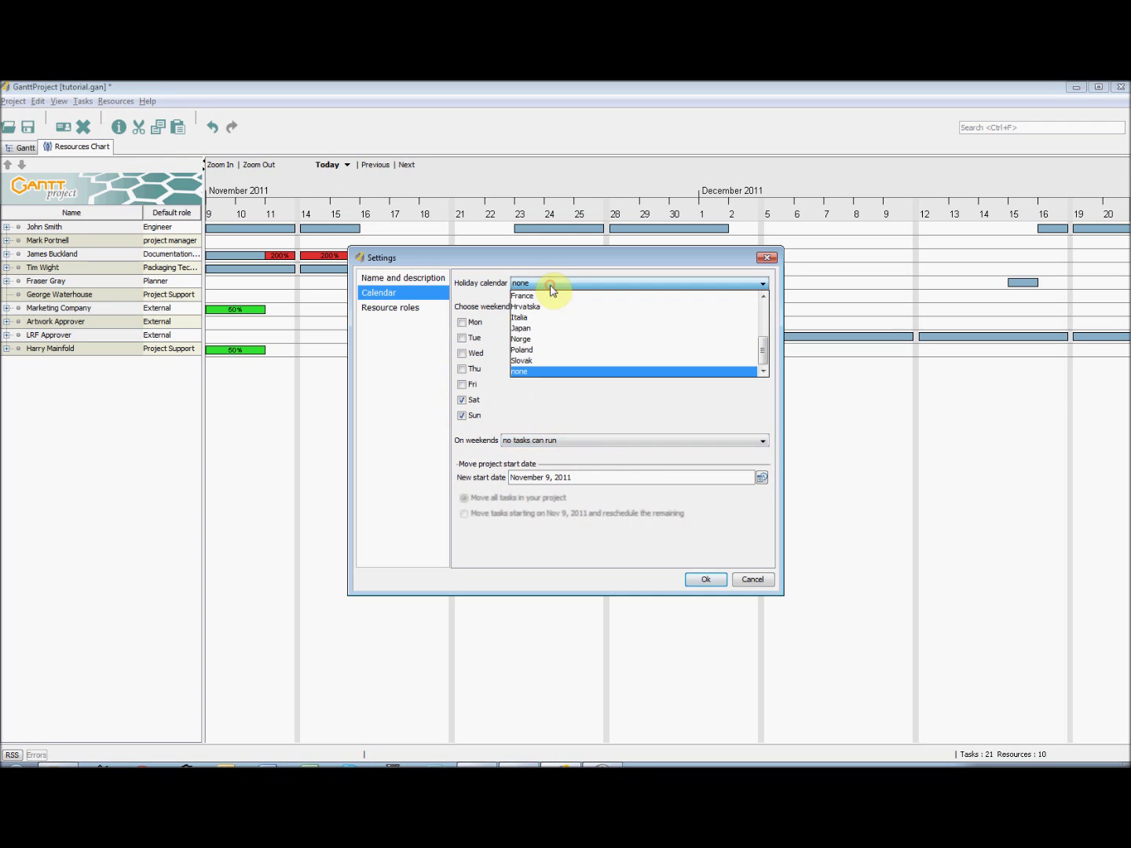
{"action": "left_click", "coordinate": [493, 285]}
{"action": "left_click", "coordinate": [707, 581]}
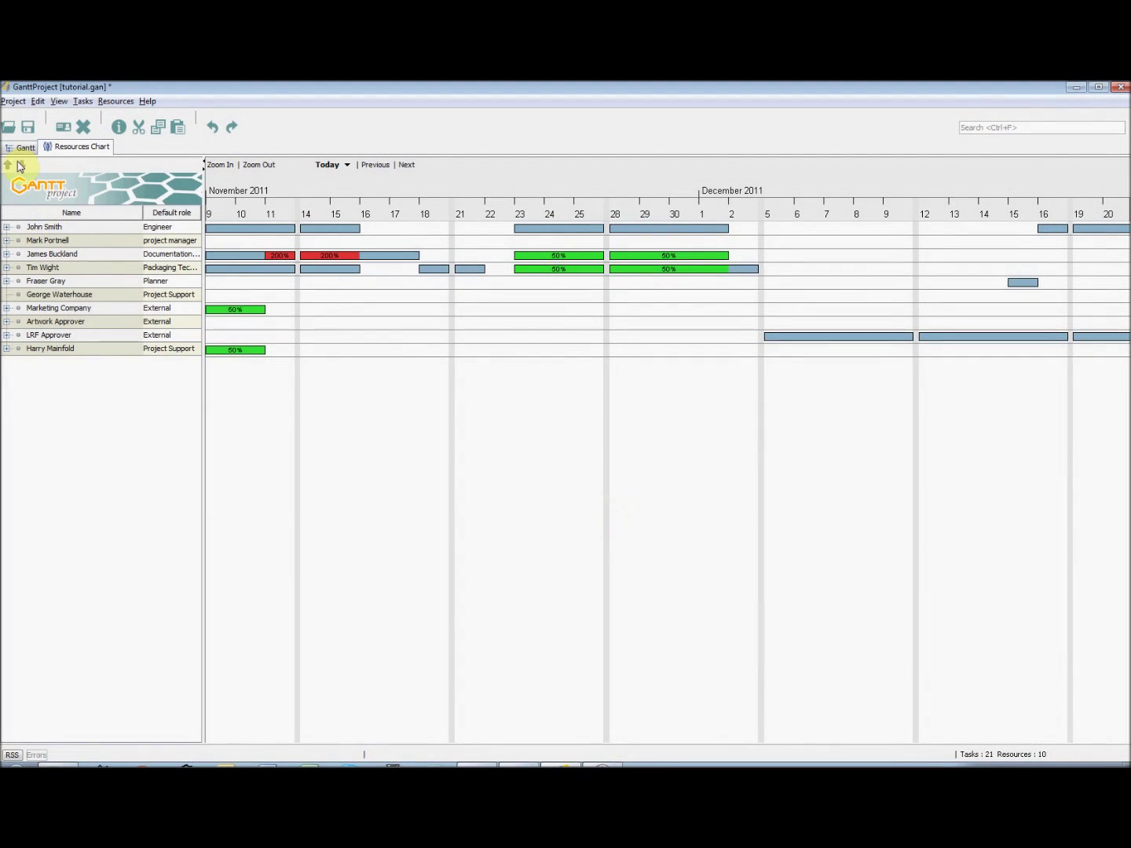
{"action": "left_click", "coordinate": [21, 148]}
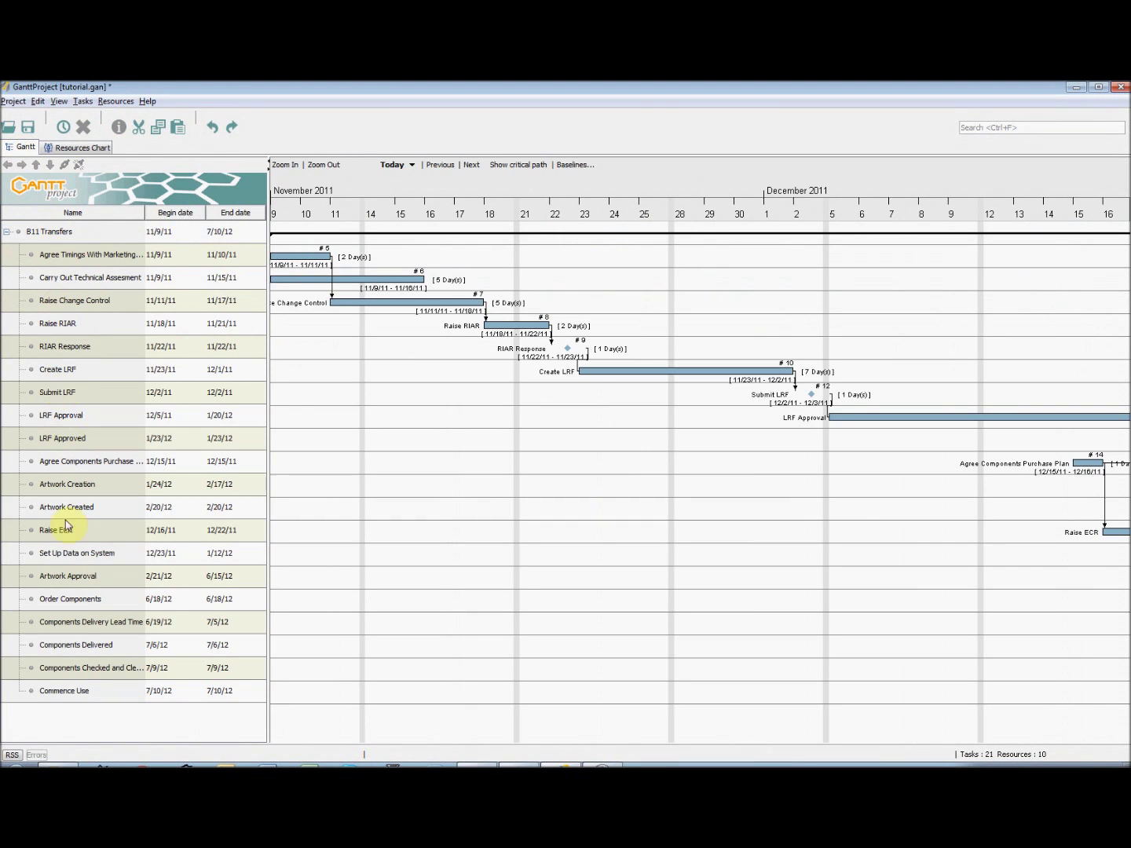
{"action": "left_click", "coordinate": [80, 692]}
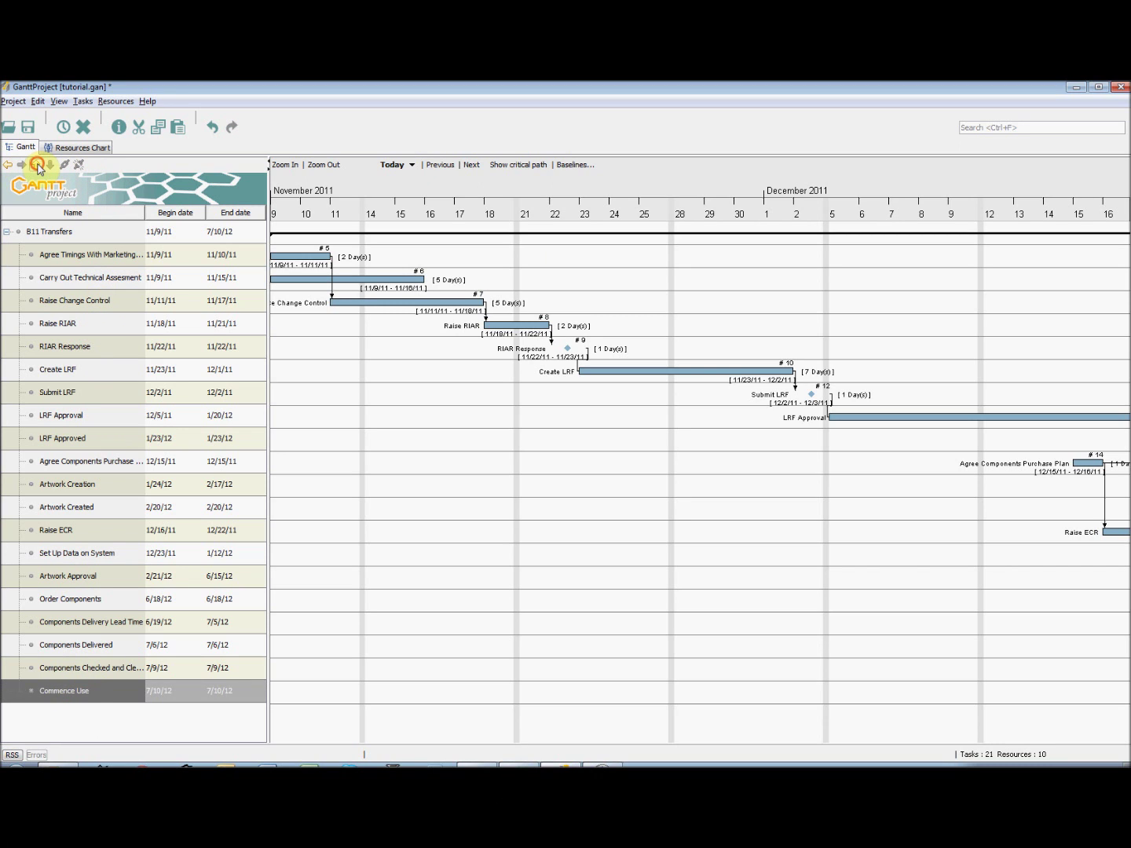
- Link Agree Timings With Marketing to Carry Out Technical Assesment, shifting it to 11/11–11/17/11
{"action": "left_click", "coordinate": [37, 167]}
{"action": "left_click", "coordinate": [50, 167]}
{"action": "left_click", "coordinate": [84, 257]}
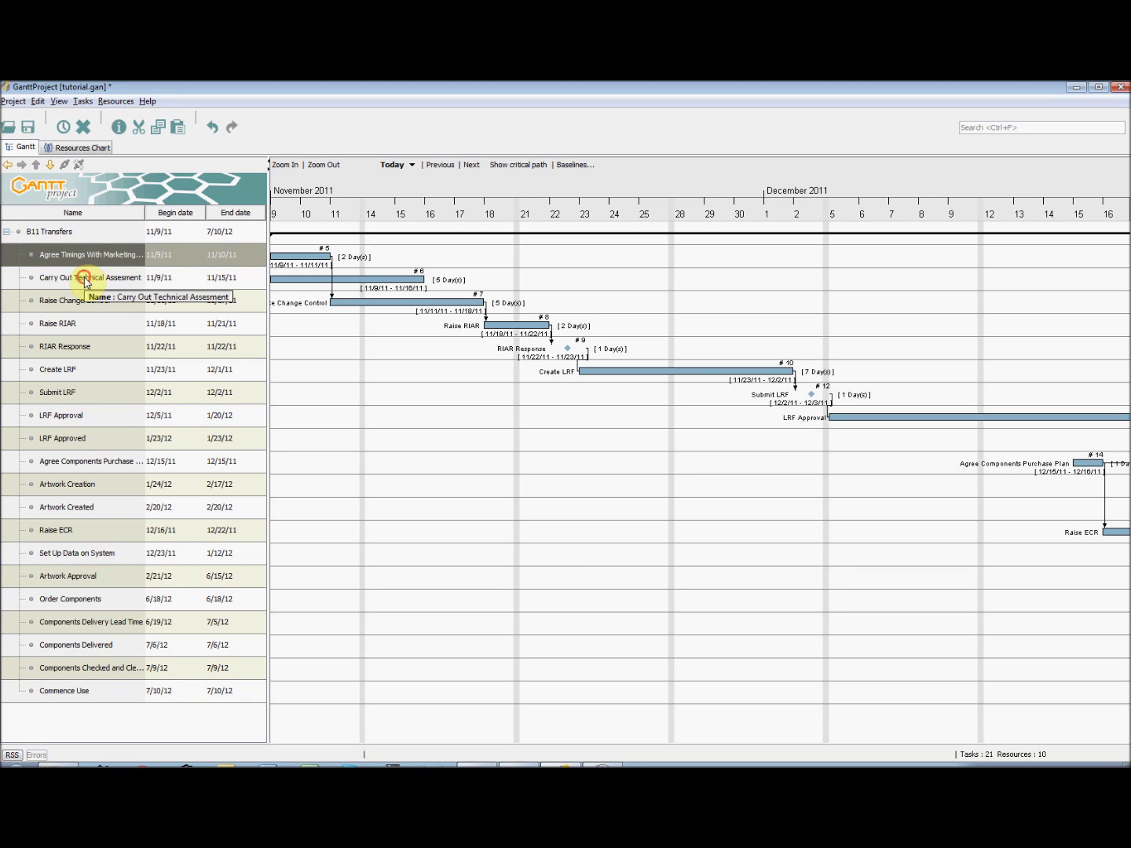
{"action": "left_click", "coordinate": [84, 280], "text": "ctrl"}
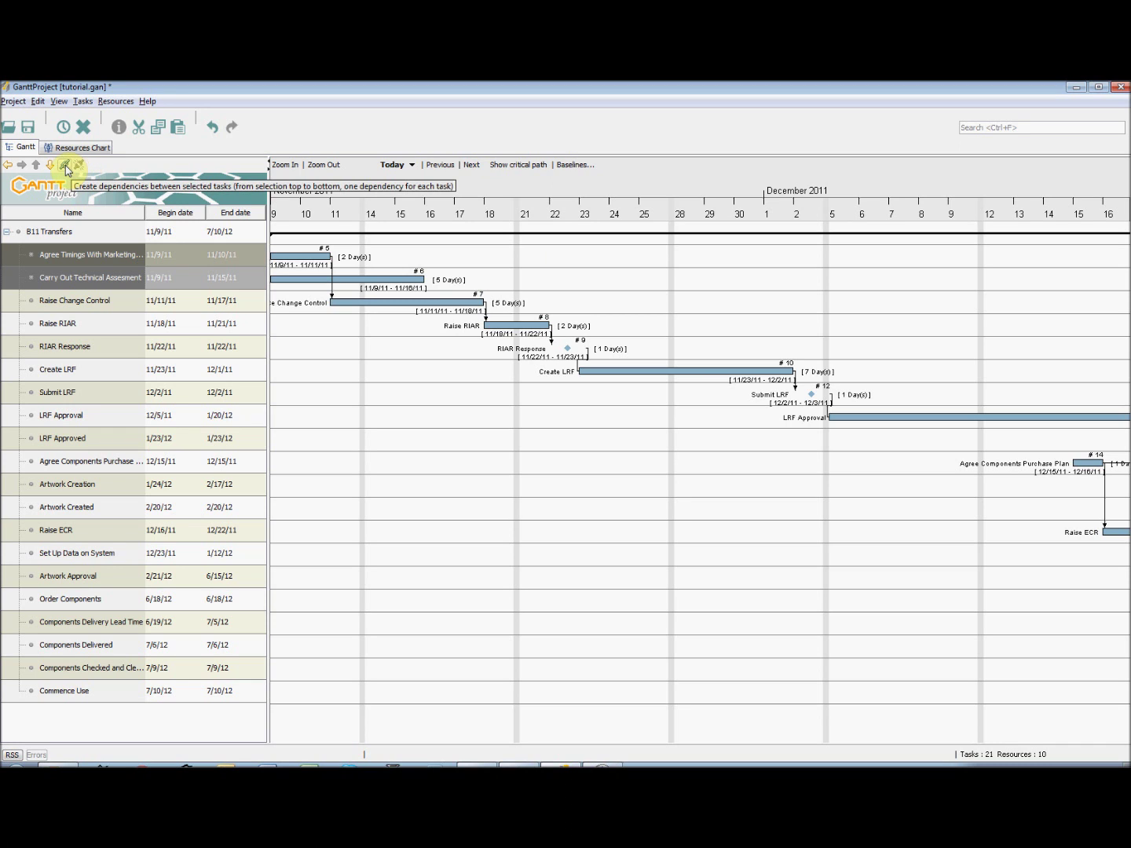
{"action": "left_click", "coordinate": [64, 166]}
{"action": "left_click", "coordinate": [79, 166]}
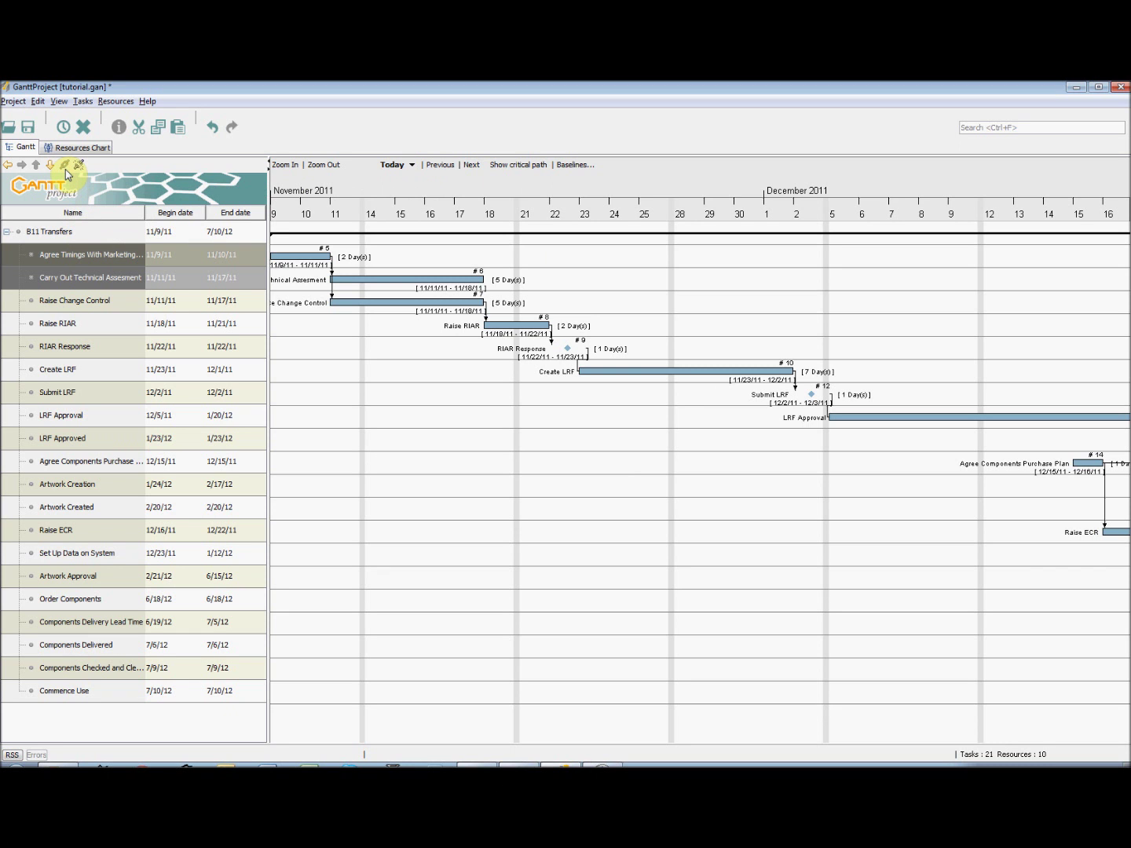
{"action": "left_click", "coordinate": [371, 487]}
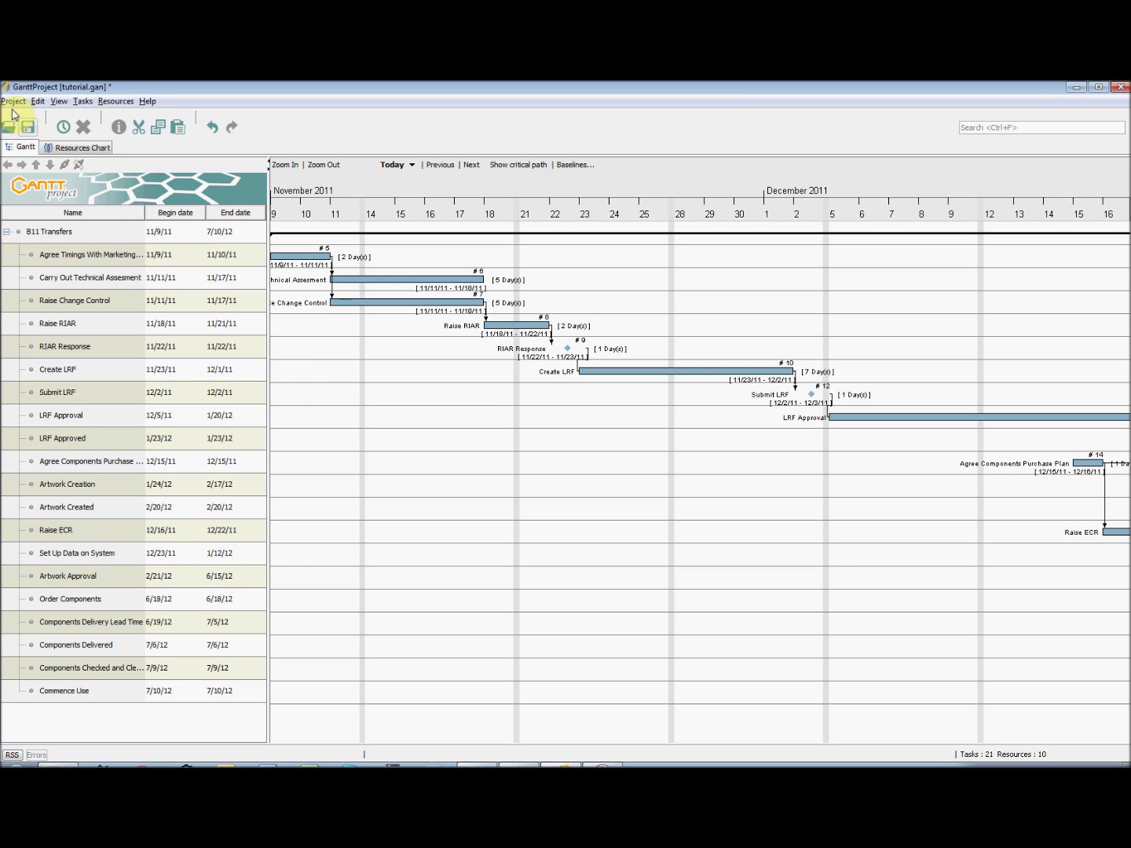
- Review Gantt and resource chart settings, keeping weekend rendering and the Task ID bar label unchanged
{"action": "left_click", "coordinate": [37, 101]}
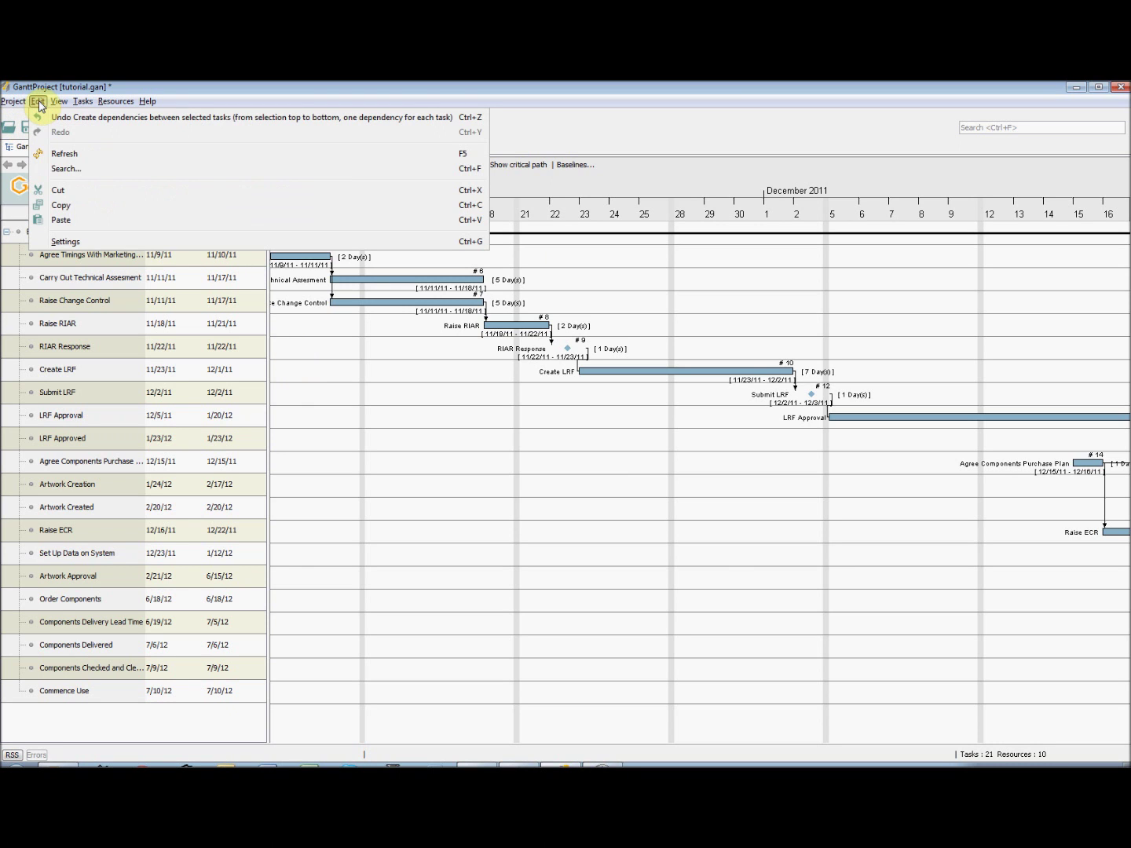
{"action": "left_click", "coordinate": [74, 242]}
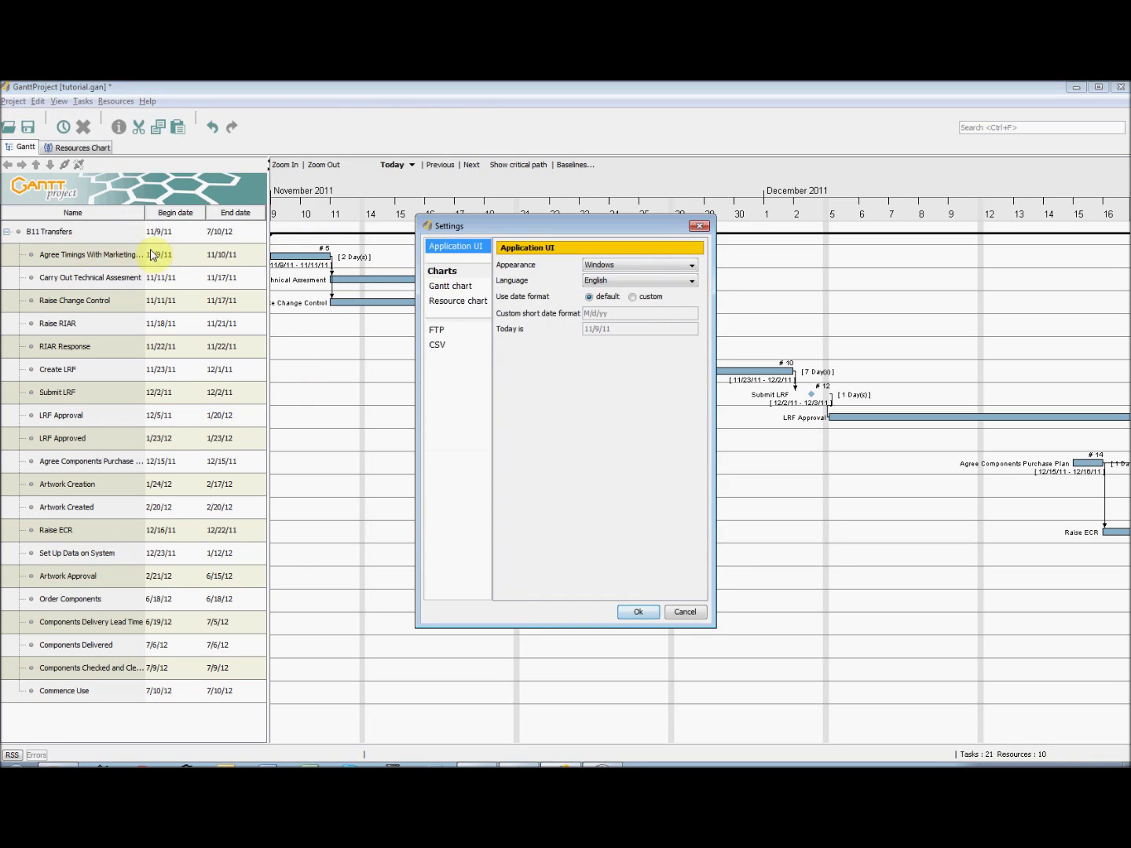
{"action": "left_click", "coordinate": [462, 289]}
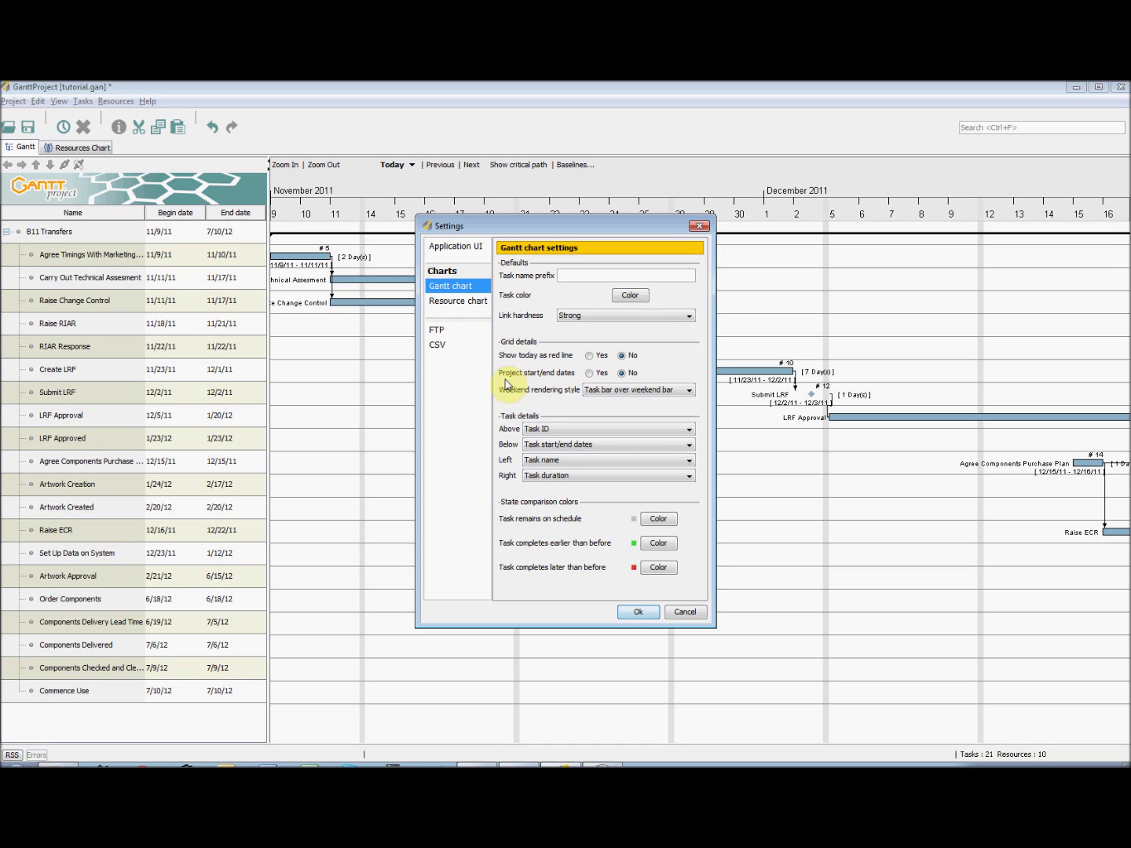
{"action": "left_click", "coordinate": [597, 390]}
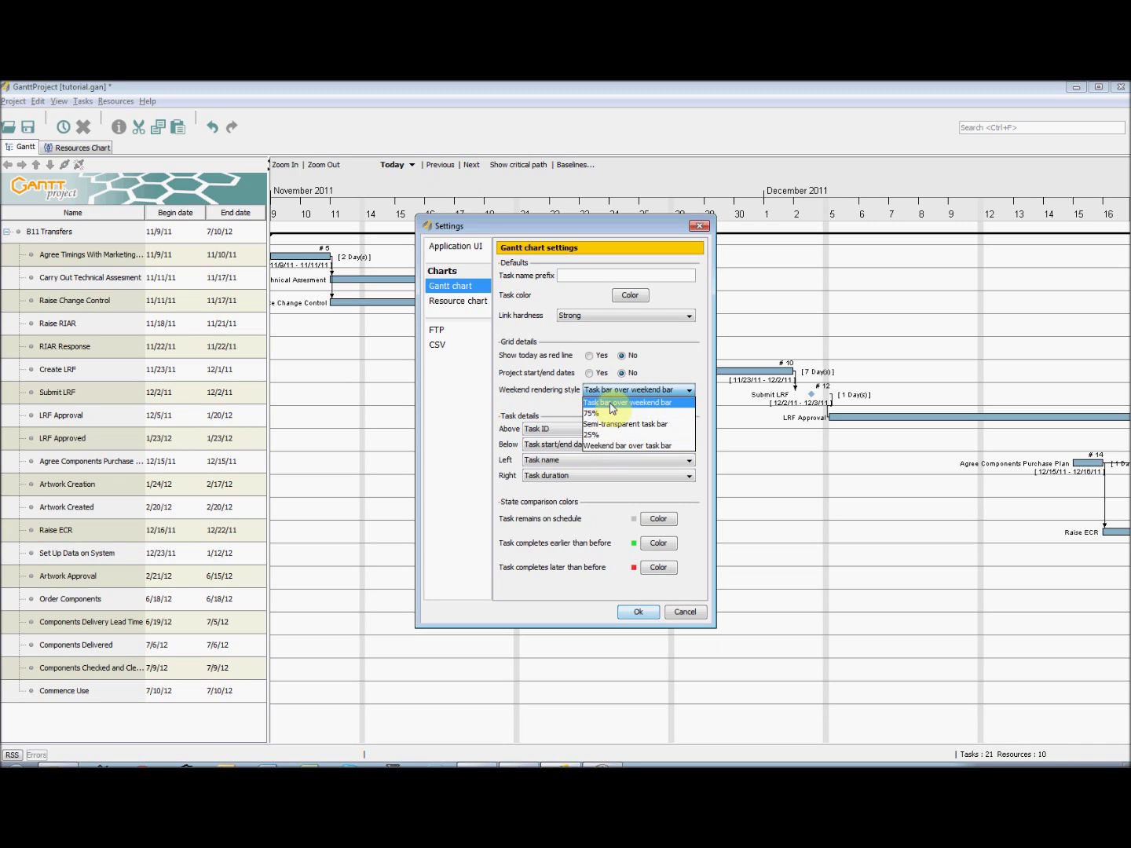
{"action": "left_click", "coordinate": [560, 402]}
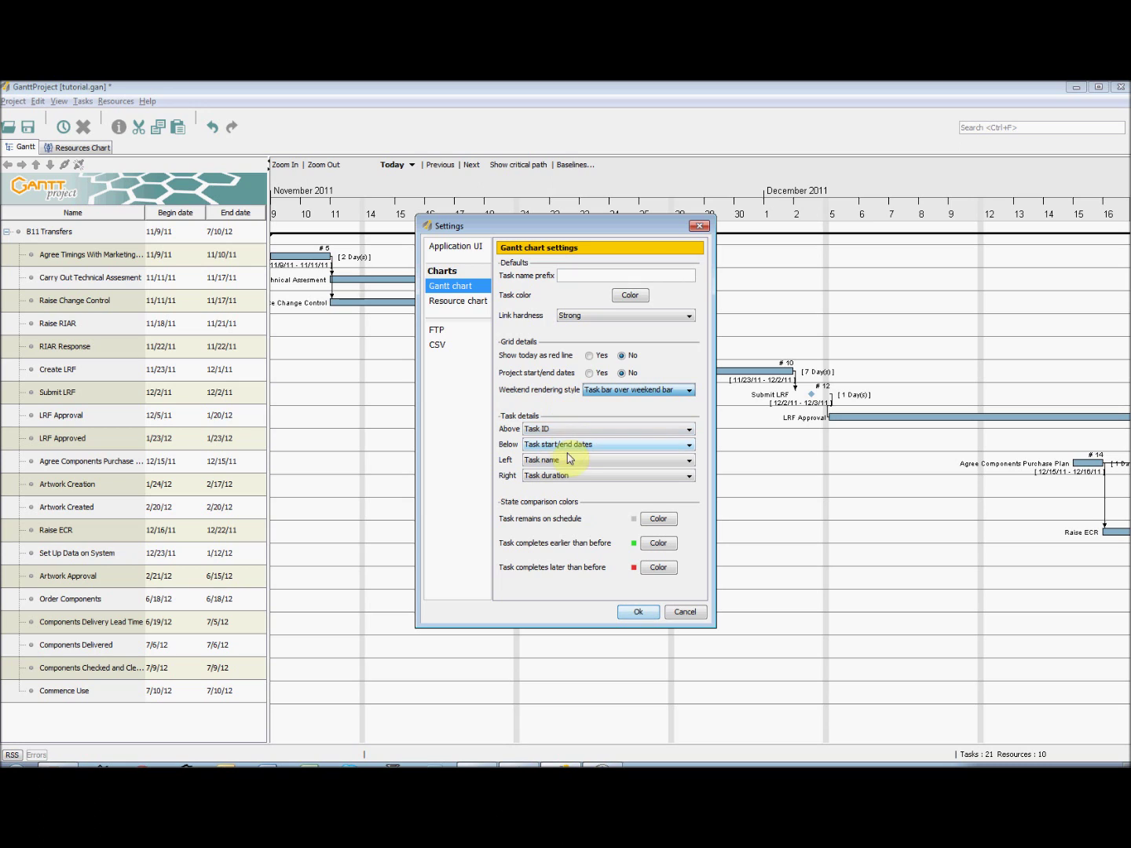
{"action": "left_click", "coordinate": [577, 430]}
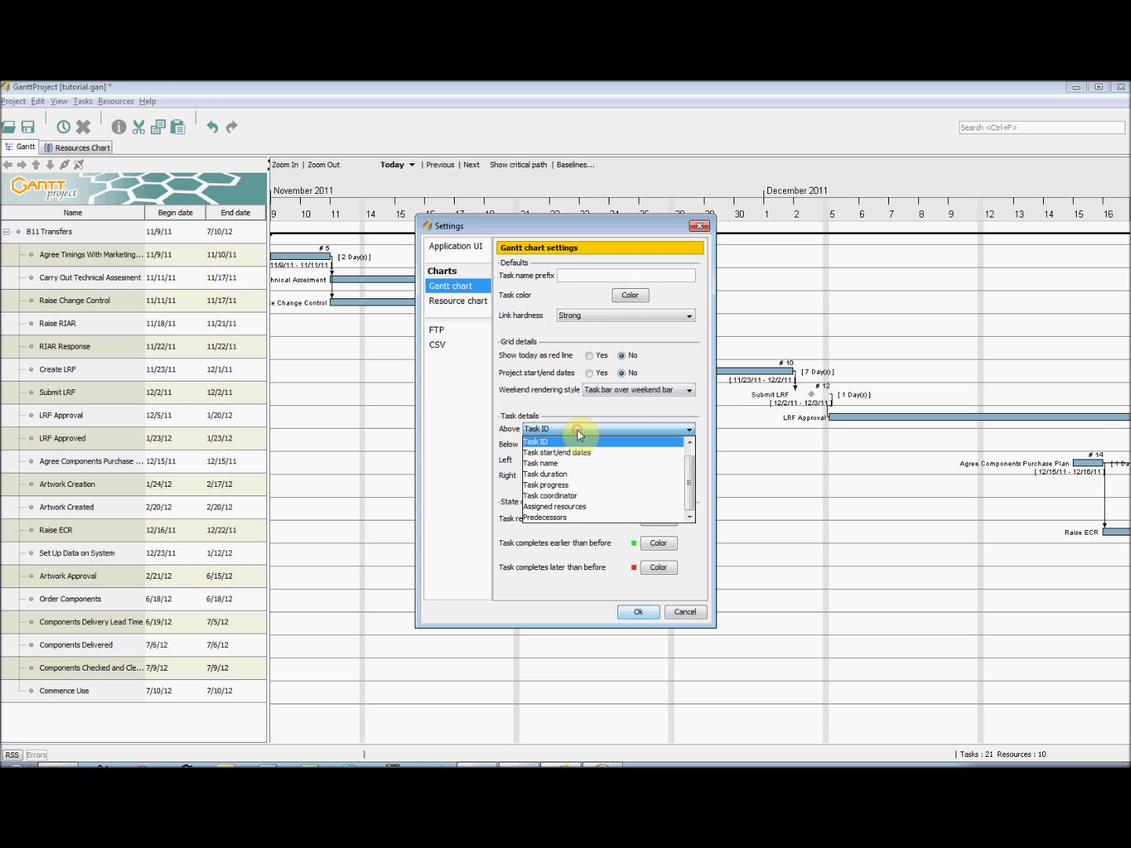
{"action": "left_click", "coordinate": [574, 427]}
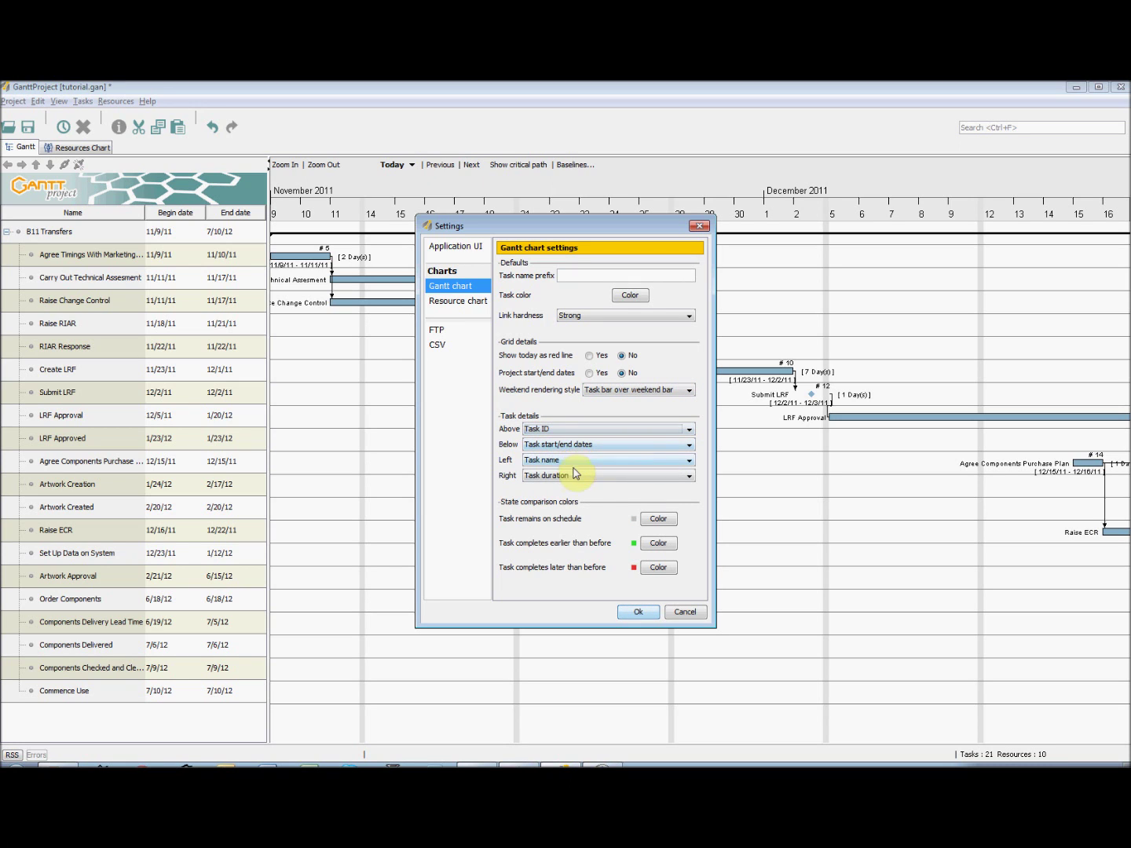
{"action": "left_click", "coordinate": [474, 303]}
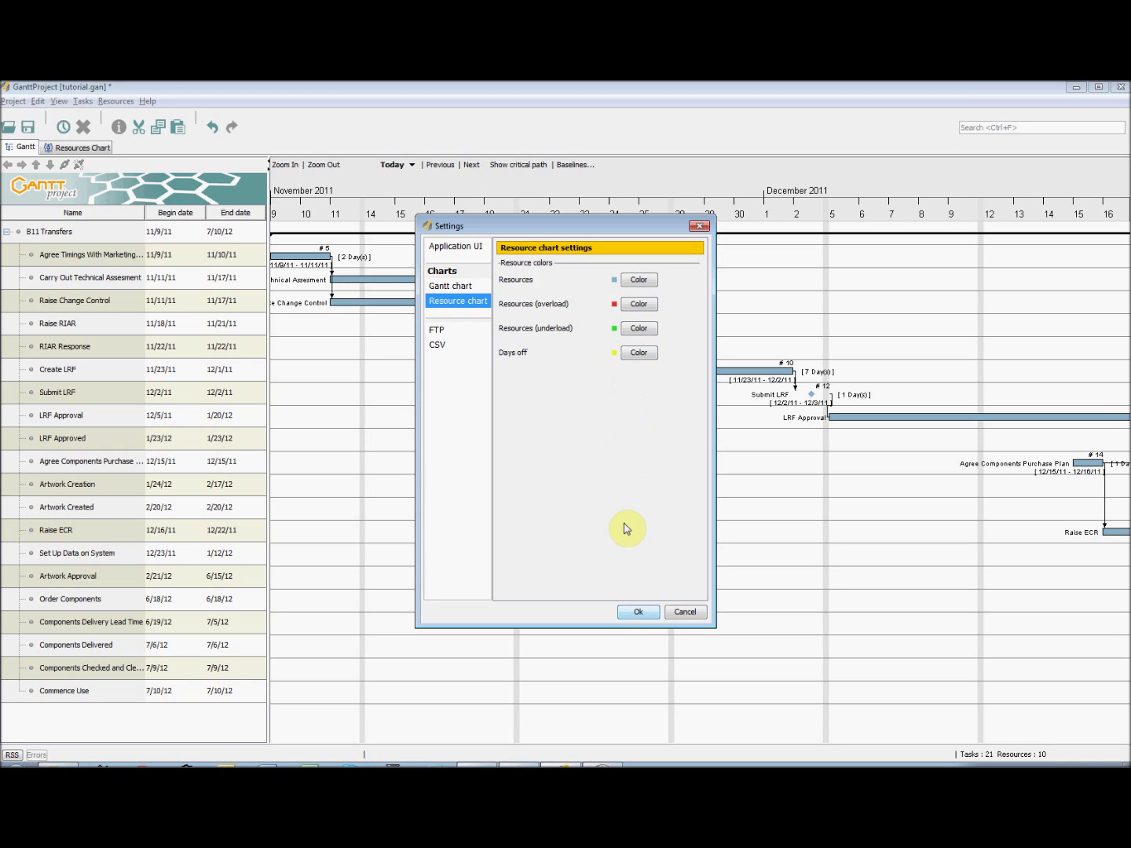
{"action": "left_click", "coordinate": [640, 613]}
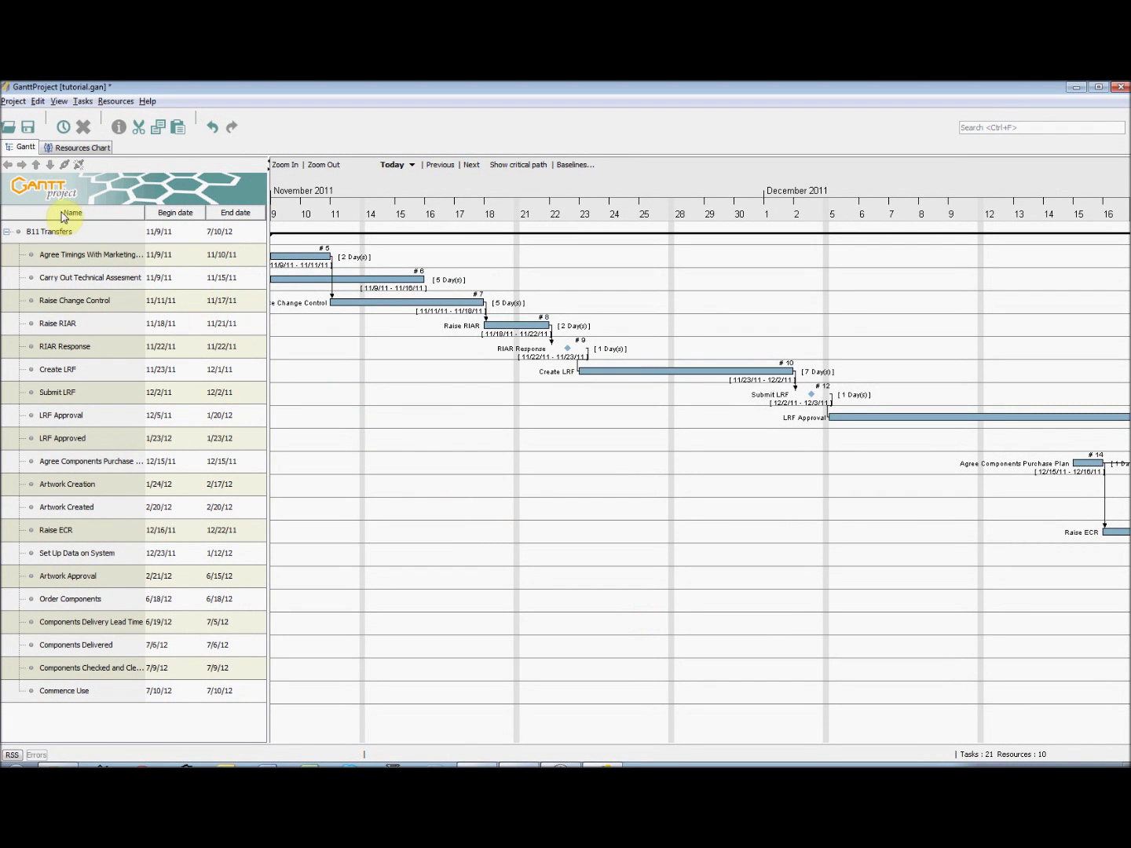
- Show a Duration column in the task table and widen the table to fit it
{"action": "right_click", "coordinate": [117, 217]}
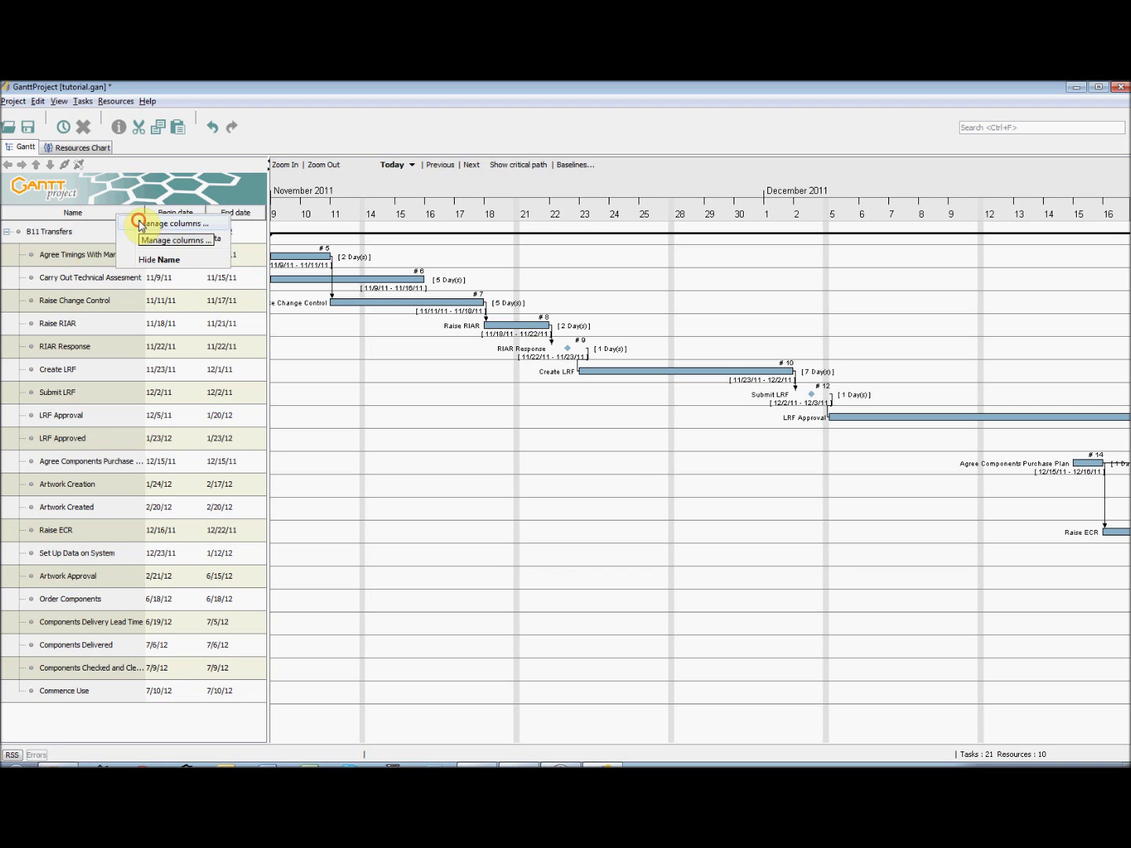
{"action": "left_click", "coordinate": [139, 226]}
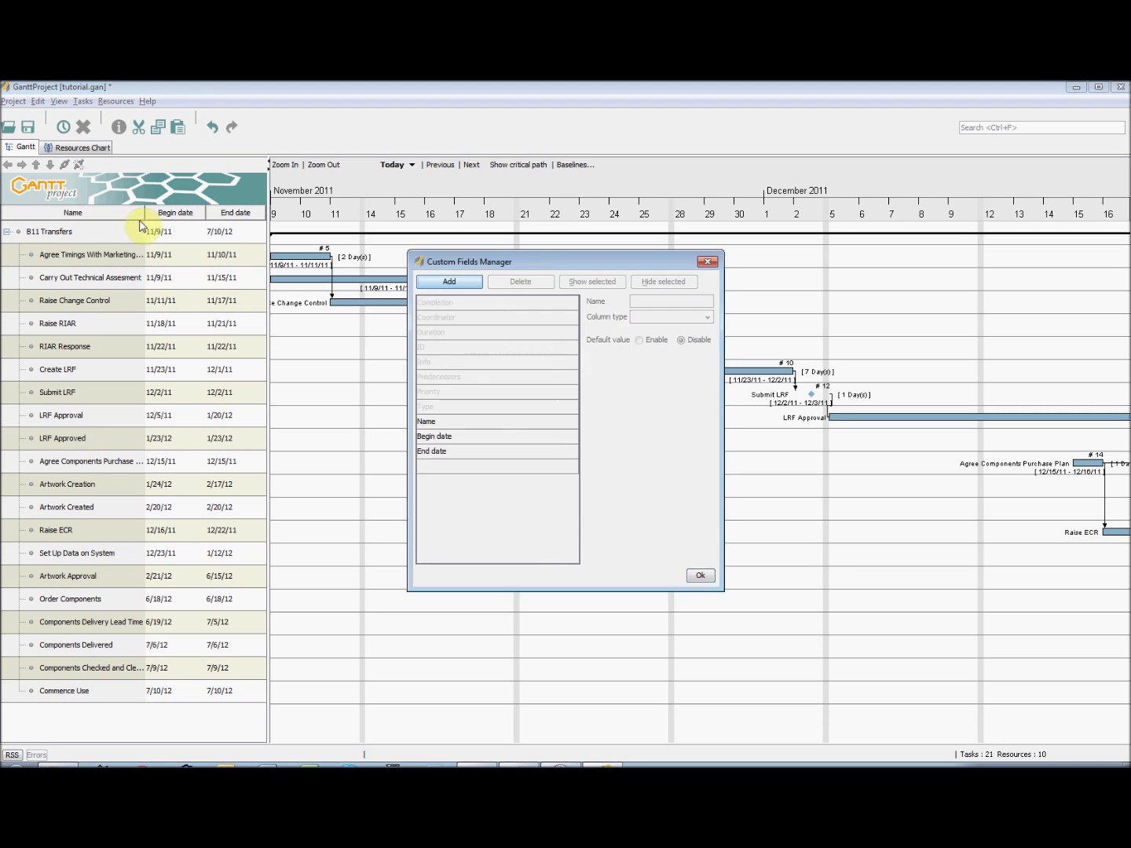
{"action": "left_click", "coordinate": [469, 334]}
{"action": "left_click", "coordinate": [589, 282]}
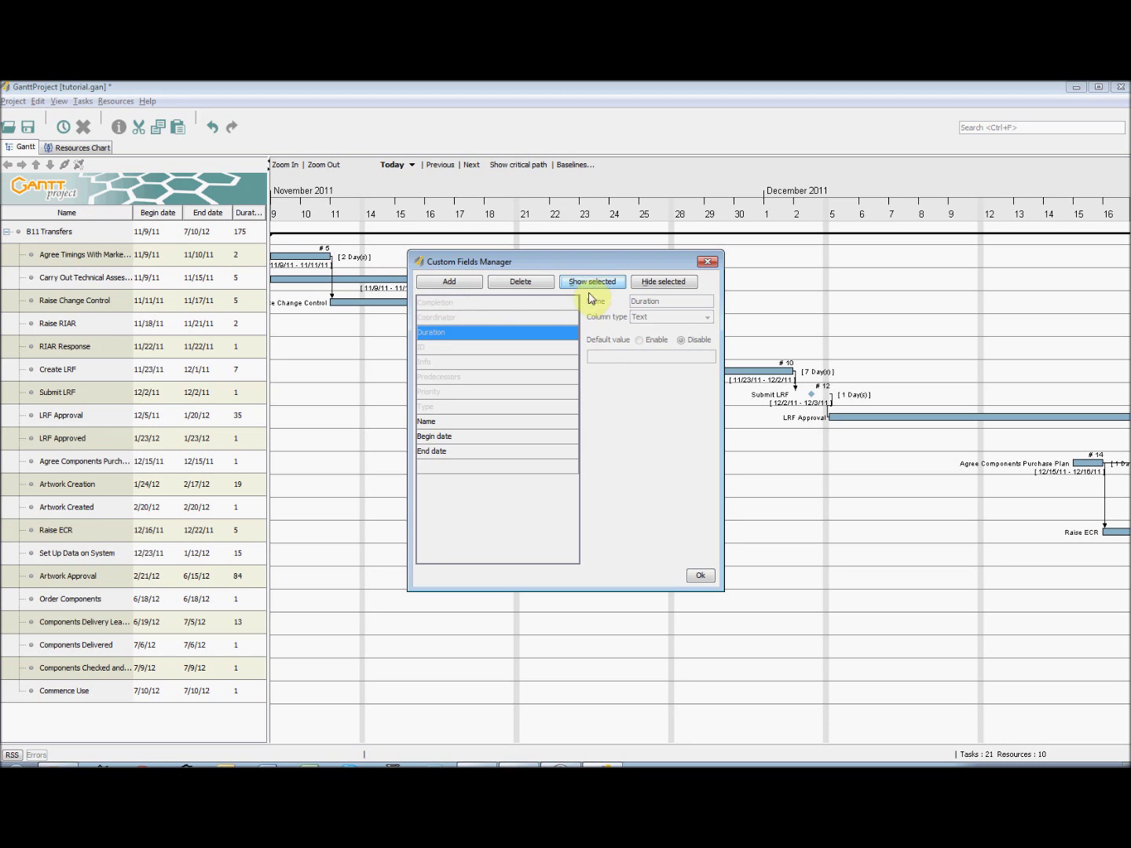
{"action": "left_click", "coordinate": [696, 576]}
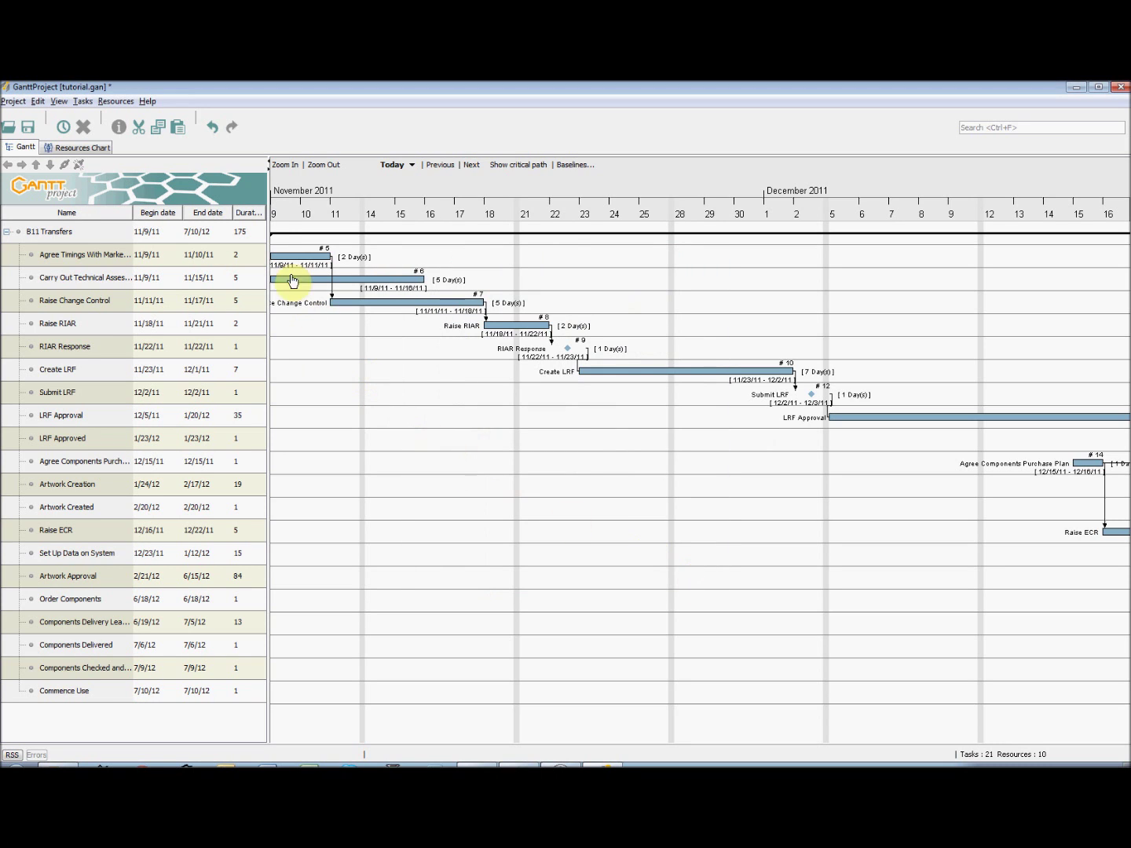
{"action": "left_click_drag", "start_coordinate": [270, 234], "coordinate": [311, 234]}
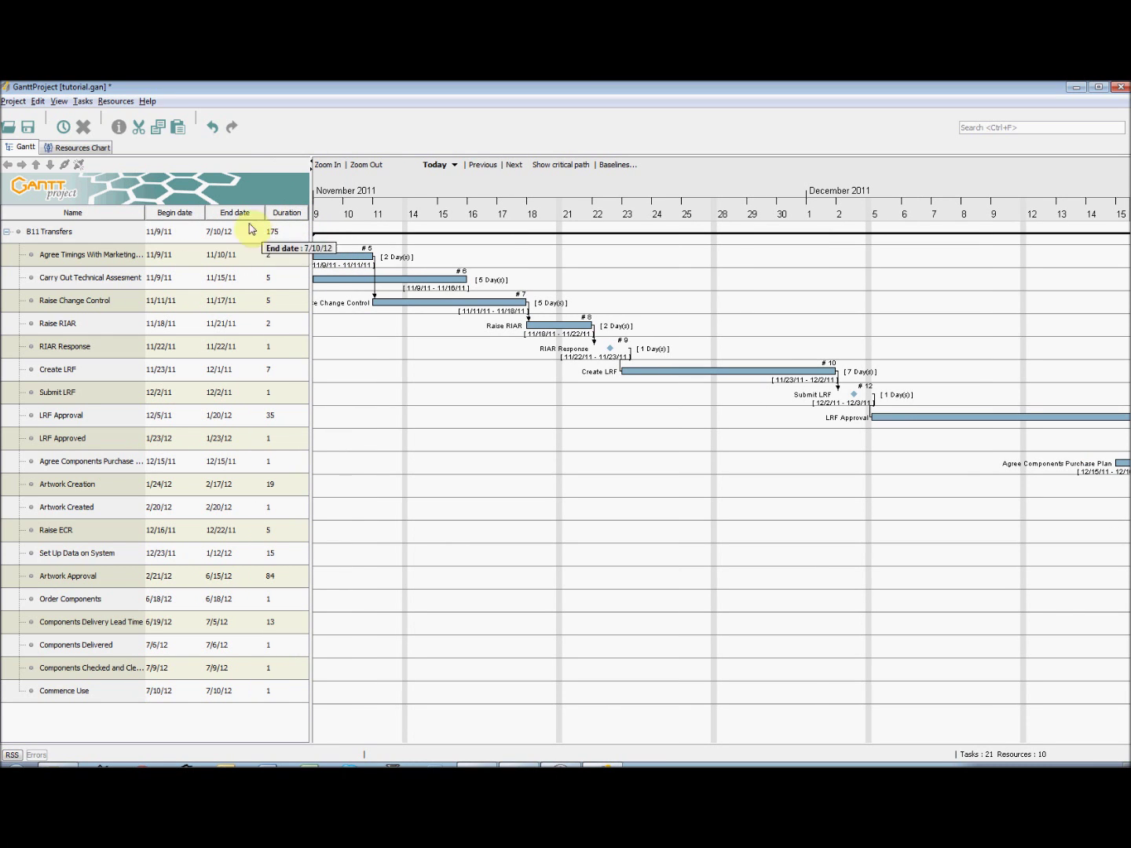
- Check the resource table's column manager on the Resources Chart, leaving columns unchanged
{"action": "left_click", "coordinate": [79, 148]}
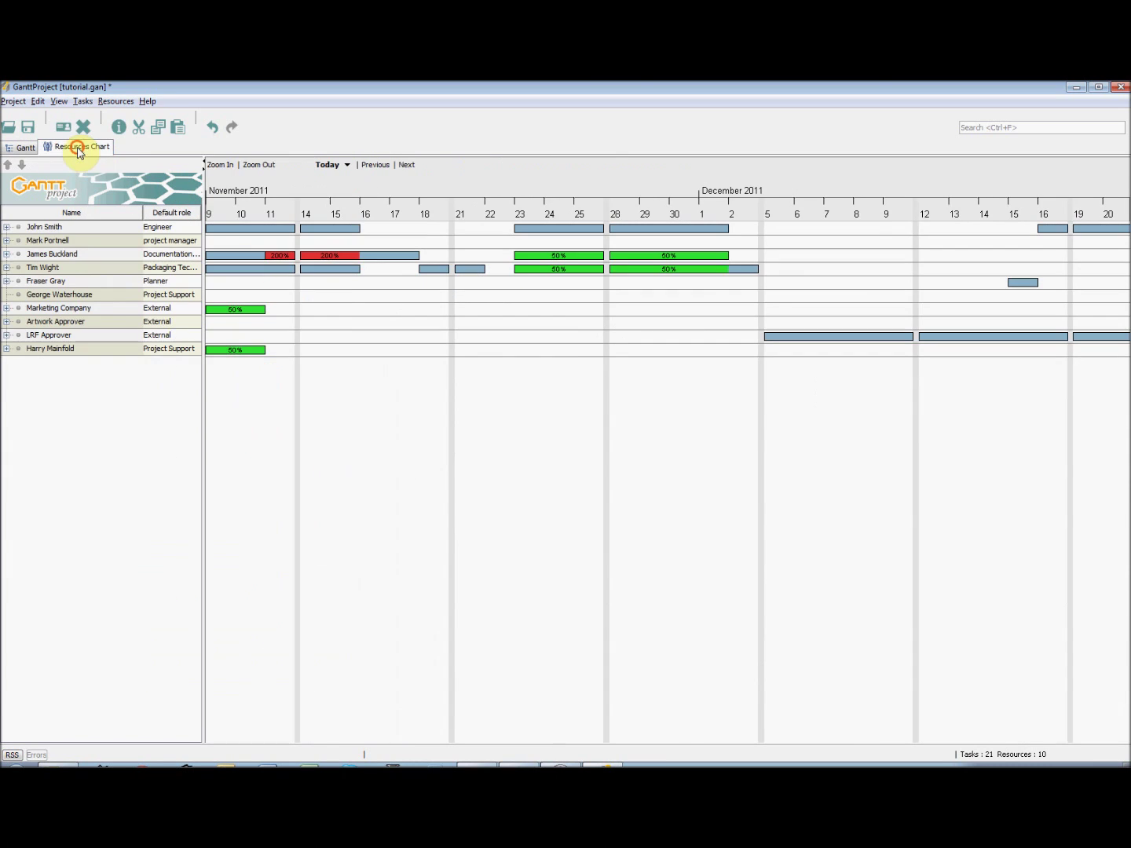
{"action": "right_click", "coordinate": [93, 216]}
{"action": "left_click", "coordinate": [137, 223]}
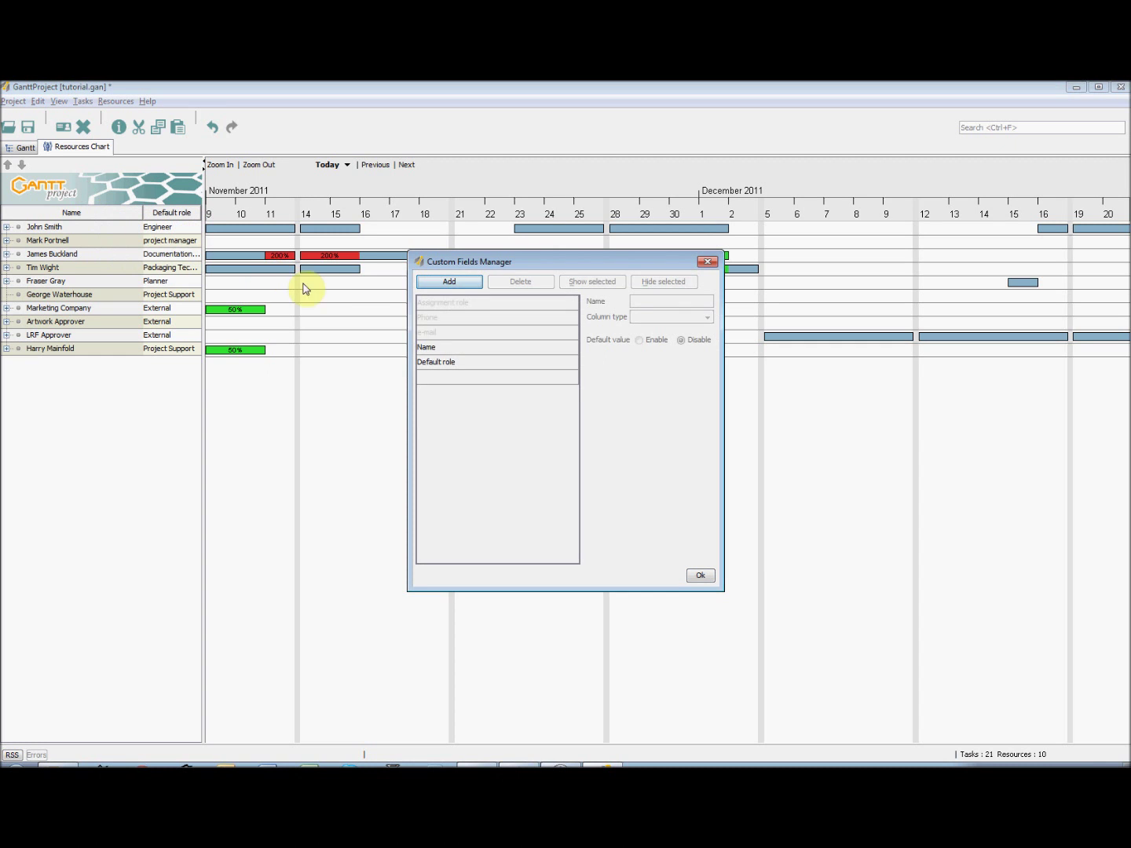
{"action": "left_click", "coordinate": [703, 573]}
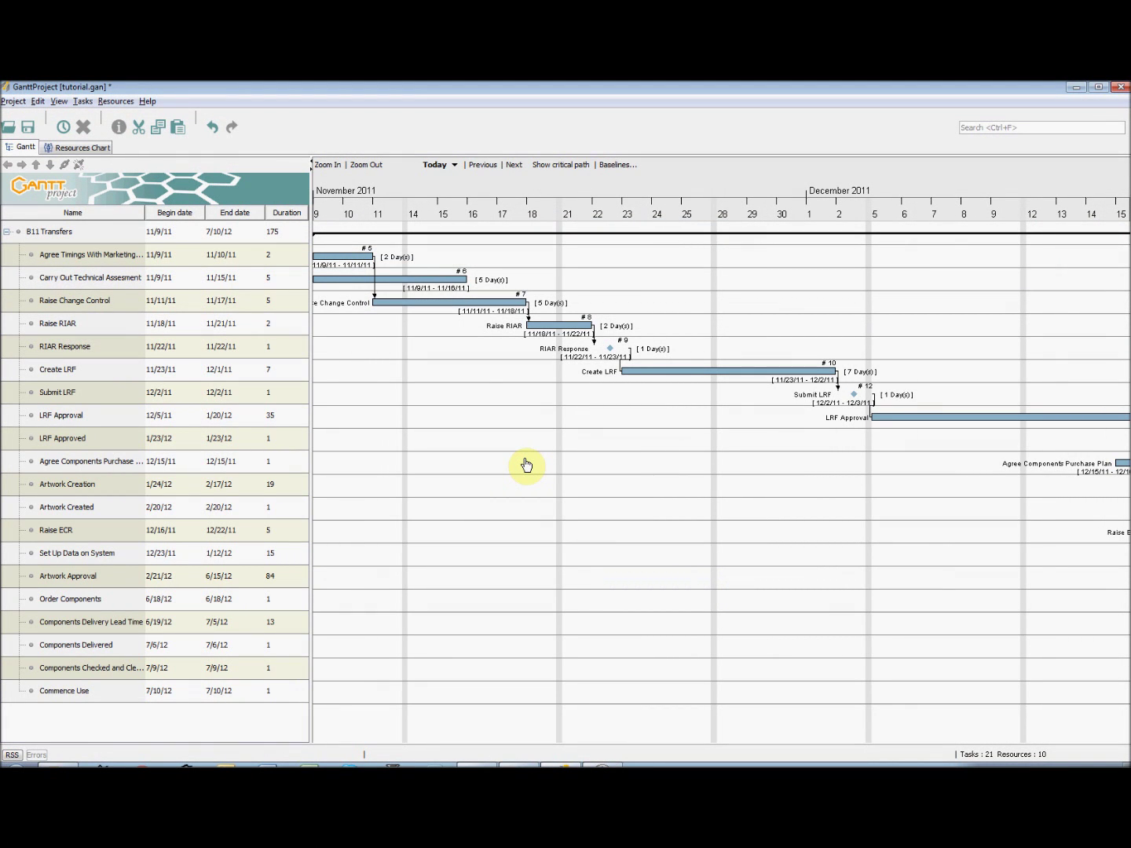
{"action": "left_click", "coordinate": [572, 165]}
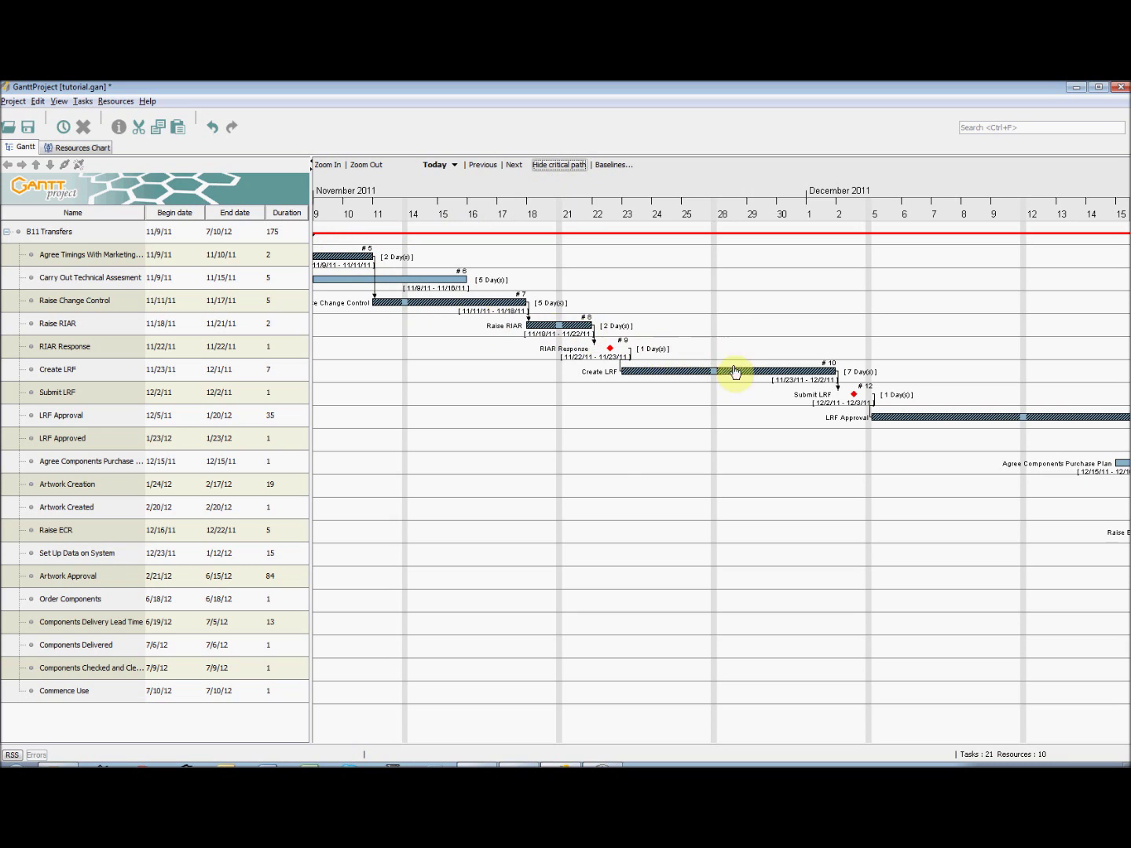
{"action": "left_click", "coordinate": [559, 166]}
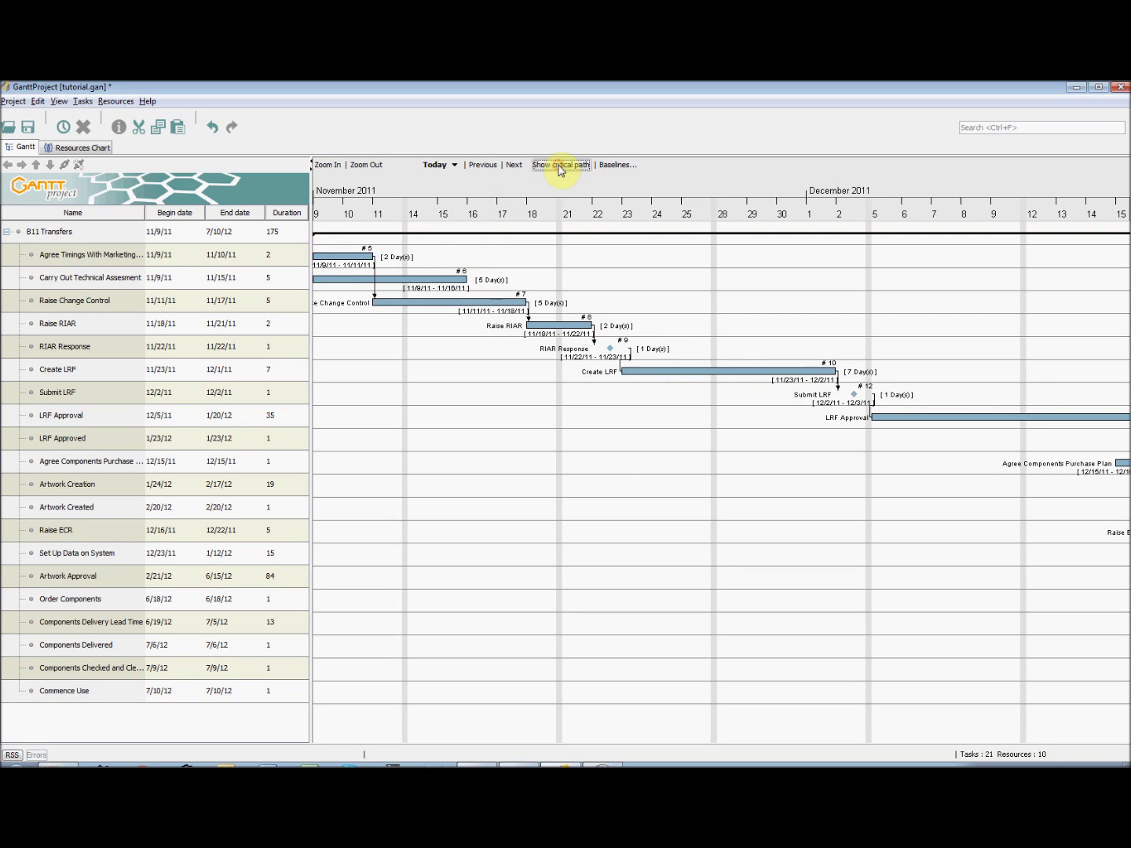
{"action": "left_click", "coordinate": [59, 101]}
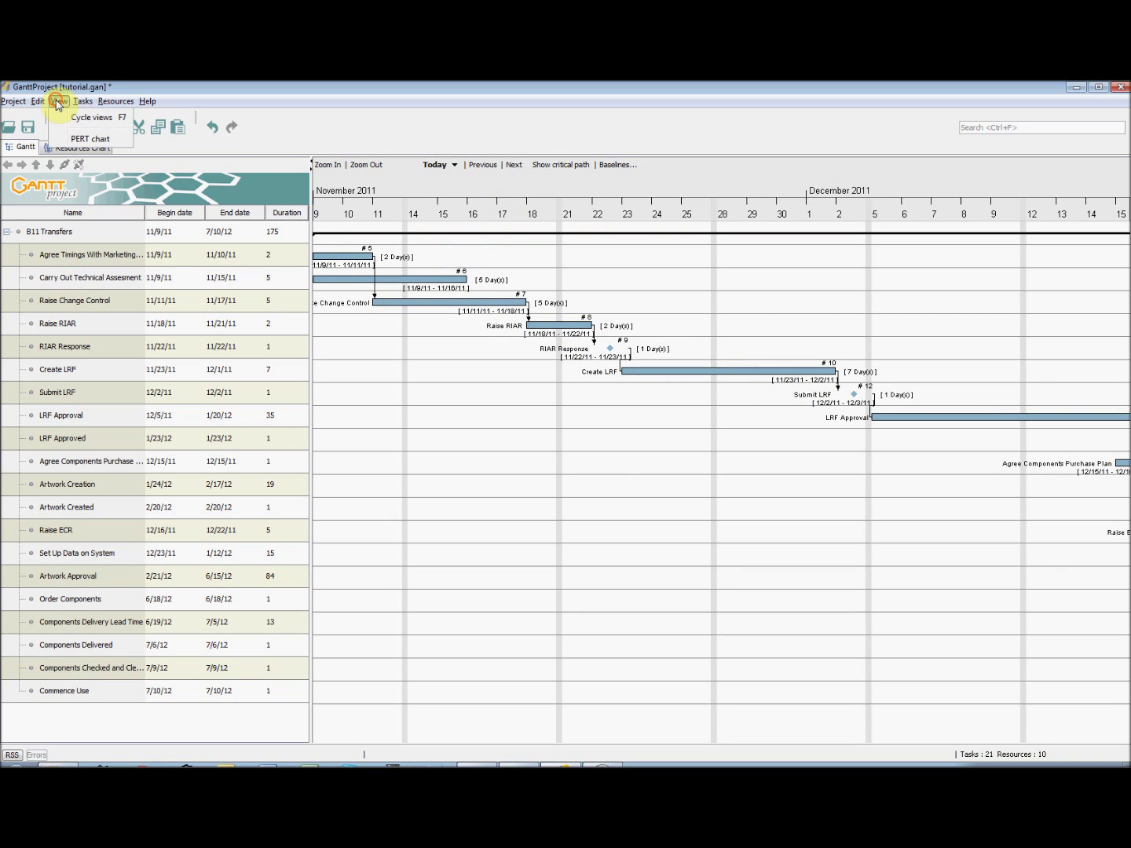
{"action": "left_click", "coordinate": [80, 140]}
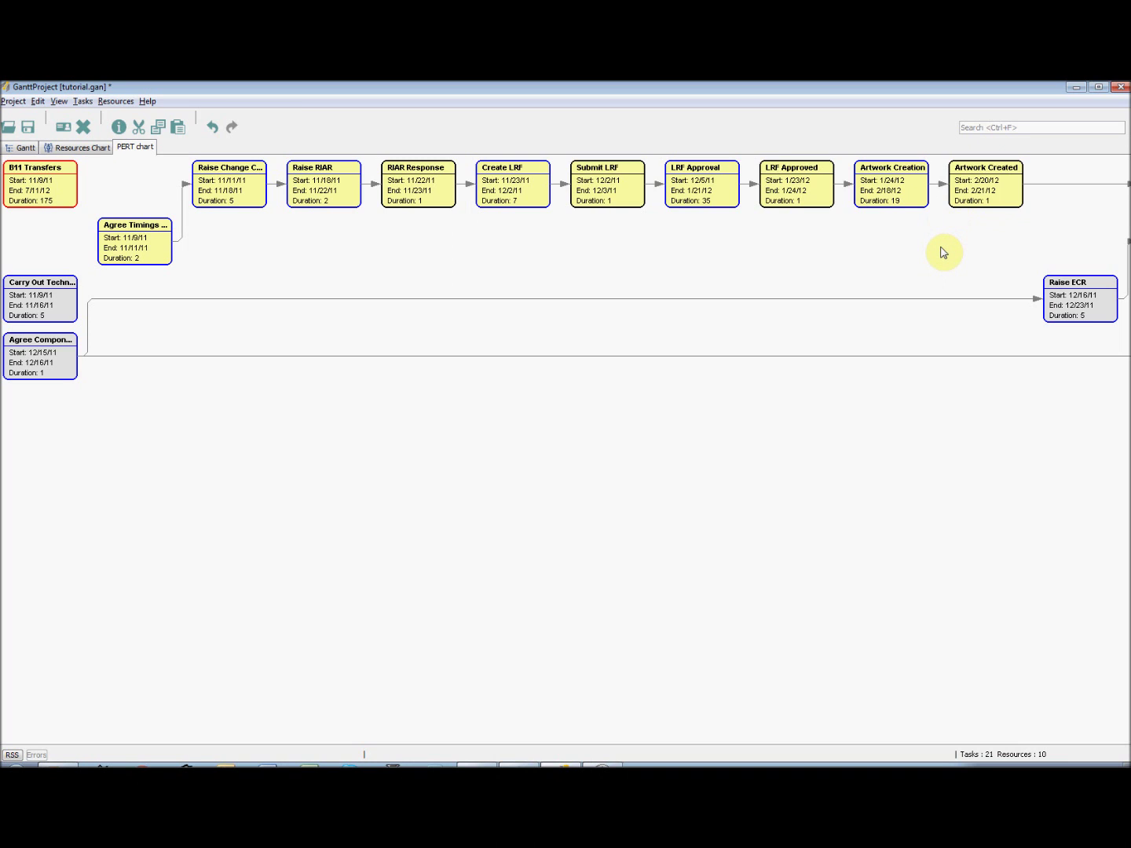
{"action": "left_click", "coordinate": [59, 104]}
{"action": "left_click", "coordinate": [89, 139]}
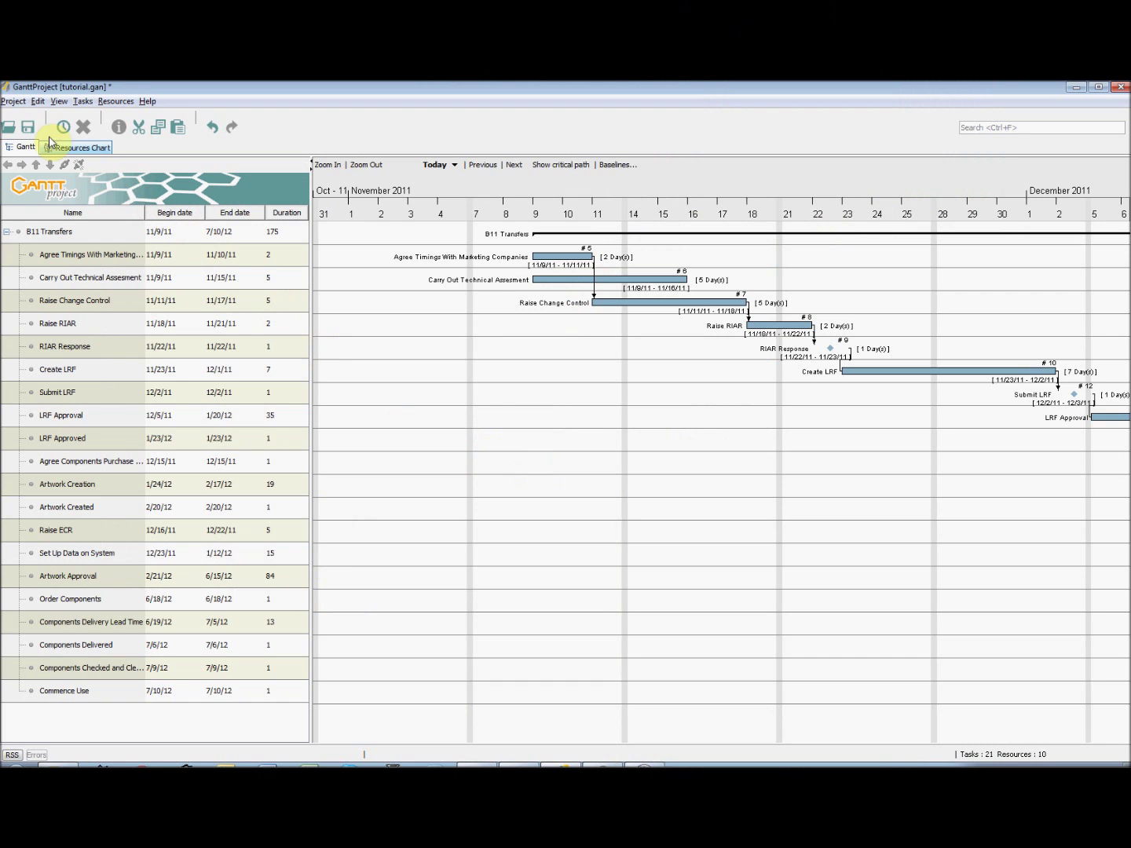
- Export the project as a PDF report, A4 landscape, named tutorial.pdf
{"action": "left_click", "coordinate": [15, 102]}
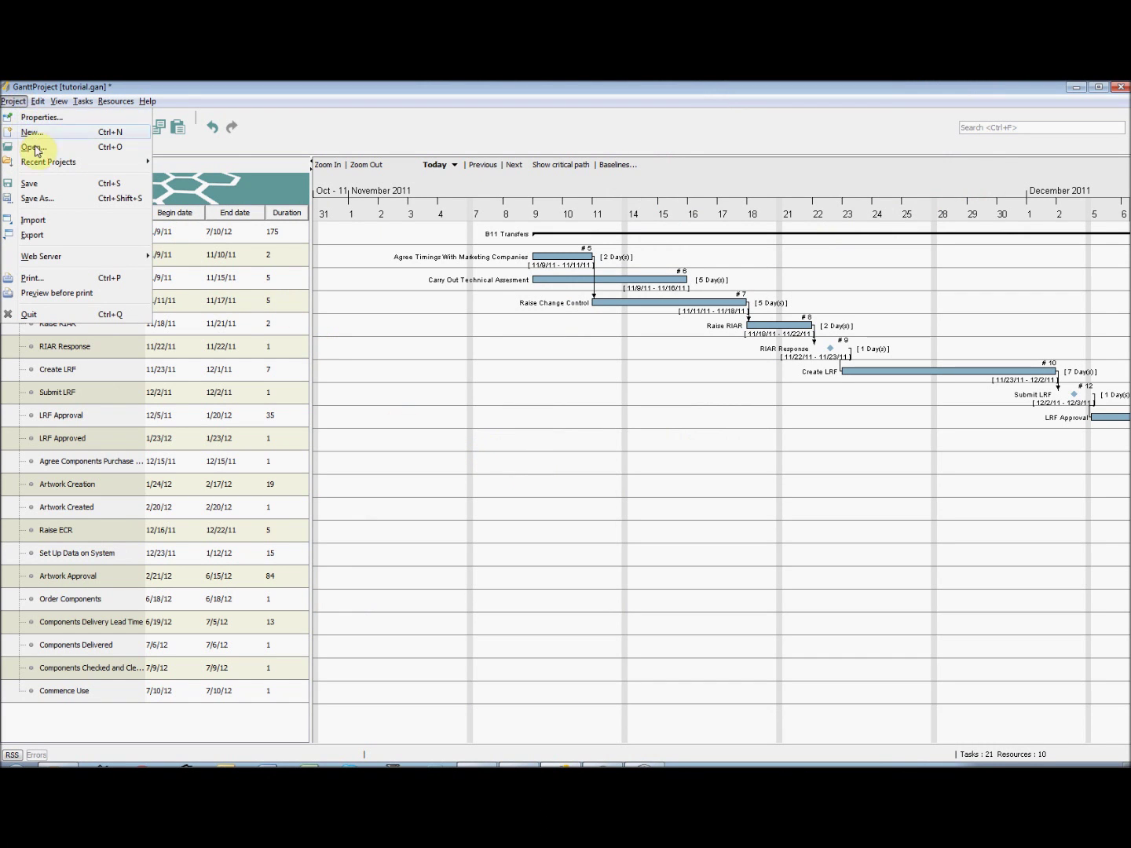
{"action": "left_click", "coordinate": [48, 235]}
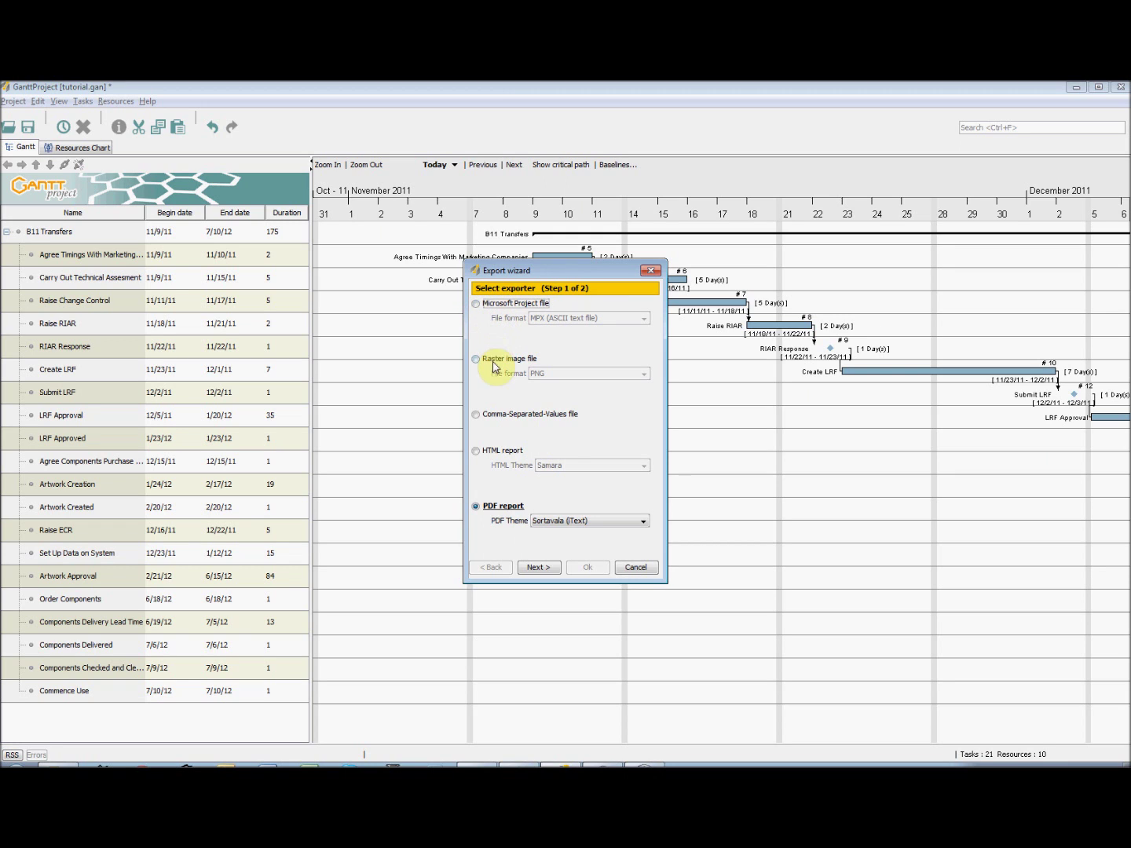
{"action": "left_click", "coordinate": [477, 508]}
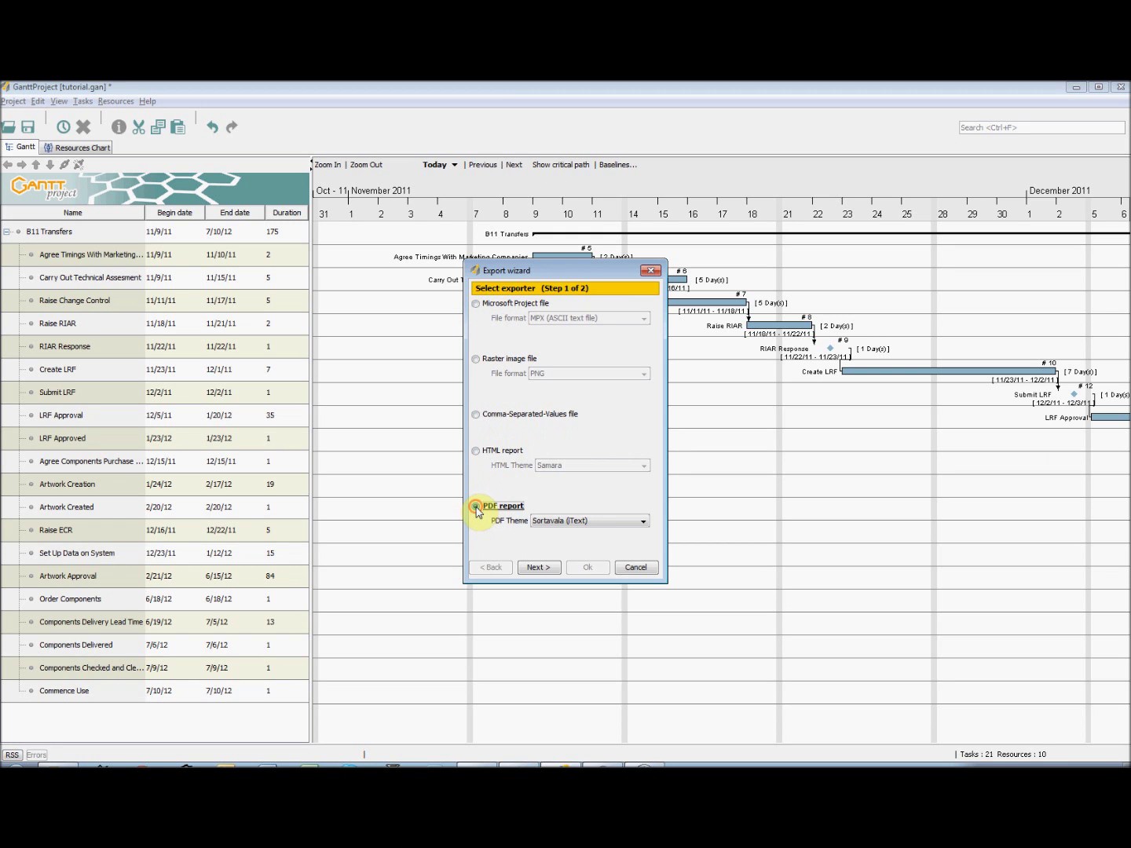
{"action": "left_click", "coordinate": [542, 567]}
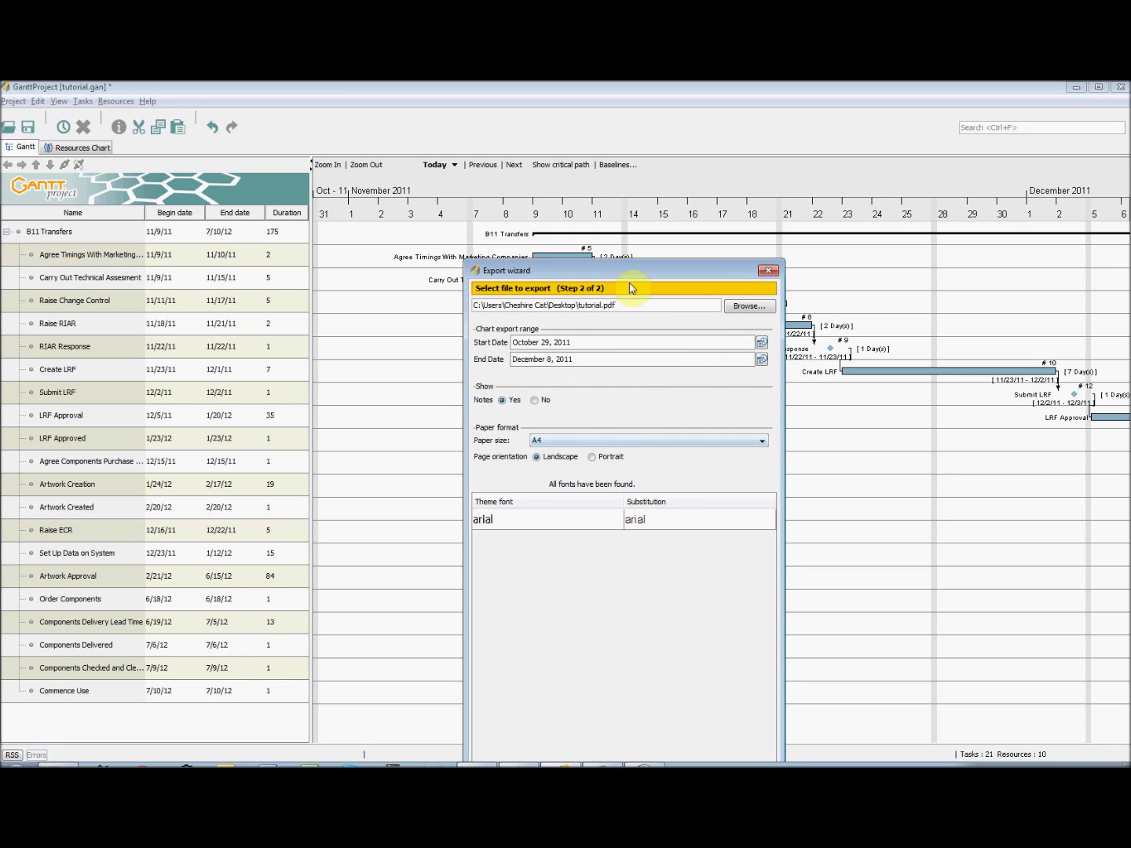
{"action": "left_click_drag", "start_coordinate": [633, 279], "coordinate": [634, 185]}
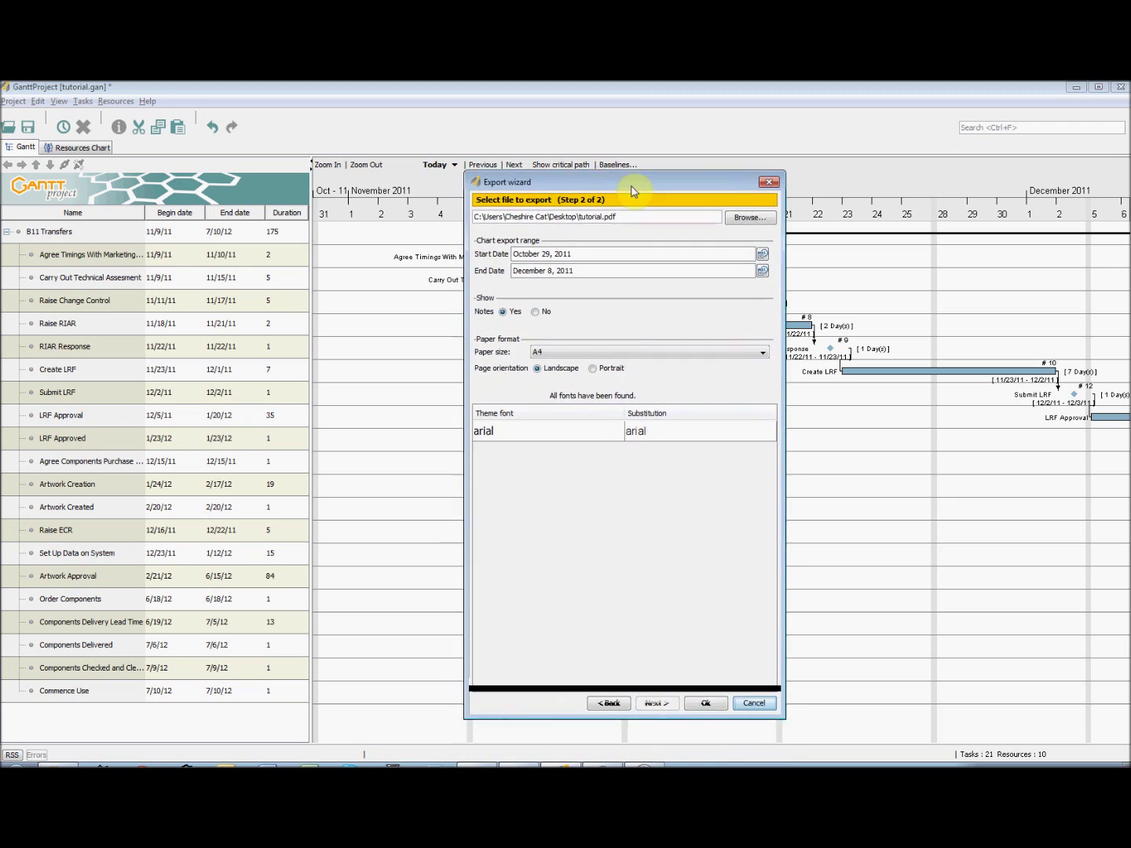
{"action": "left_click", "coordinate": [708, 698]}
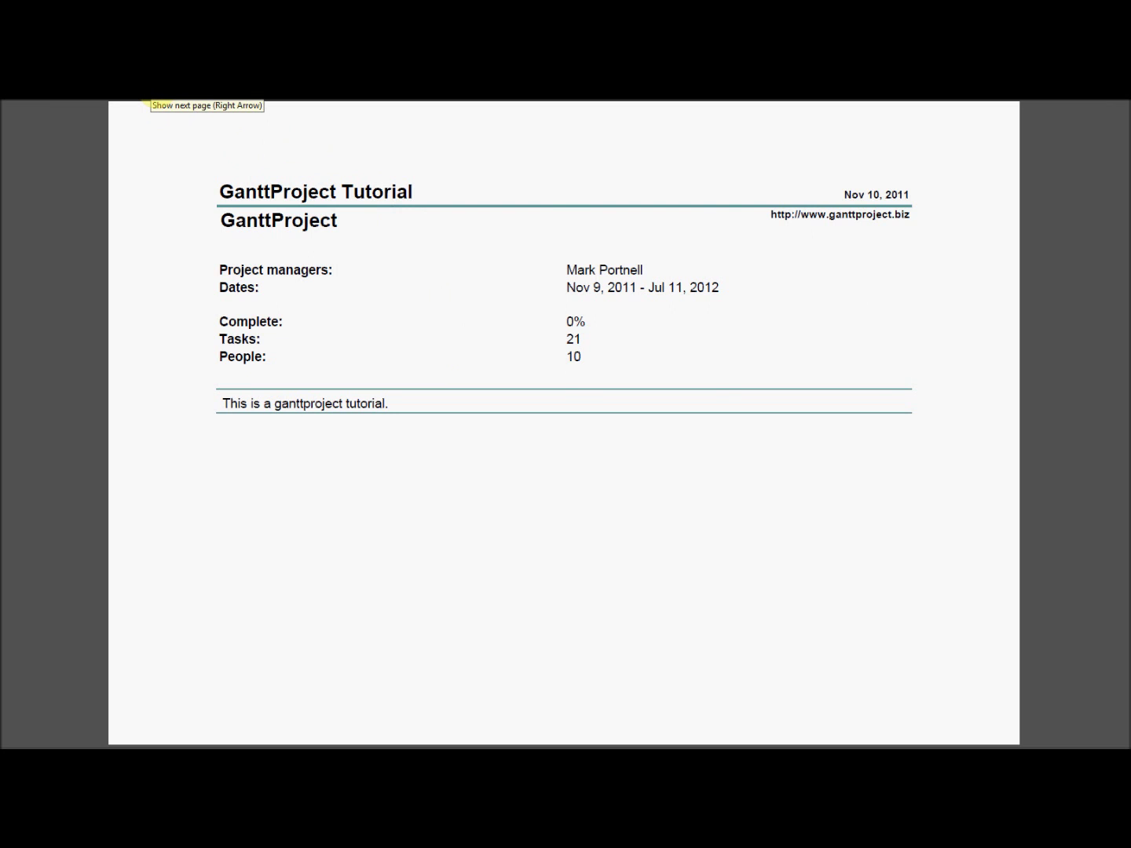
- Page forward through the Tasks, Resources, Gantt Chart and Resources Chart pages, then back to Tasks
{"action": "left_click", "coordinate": [150, 101]}
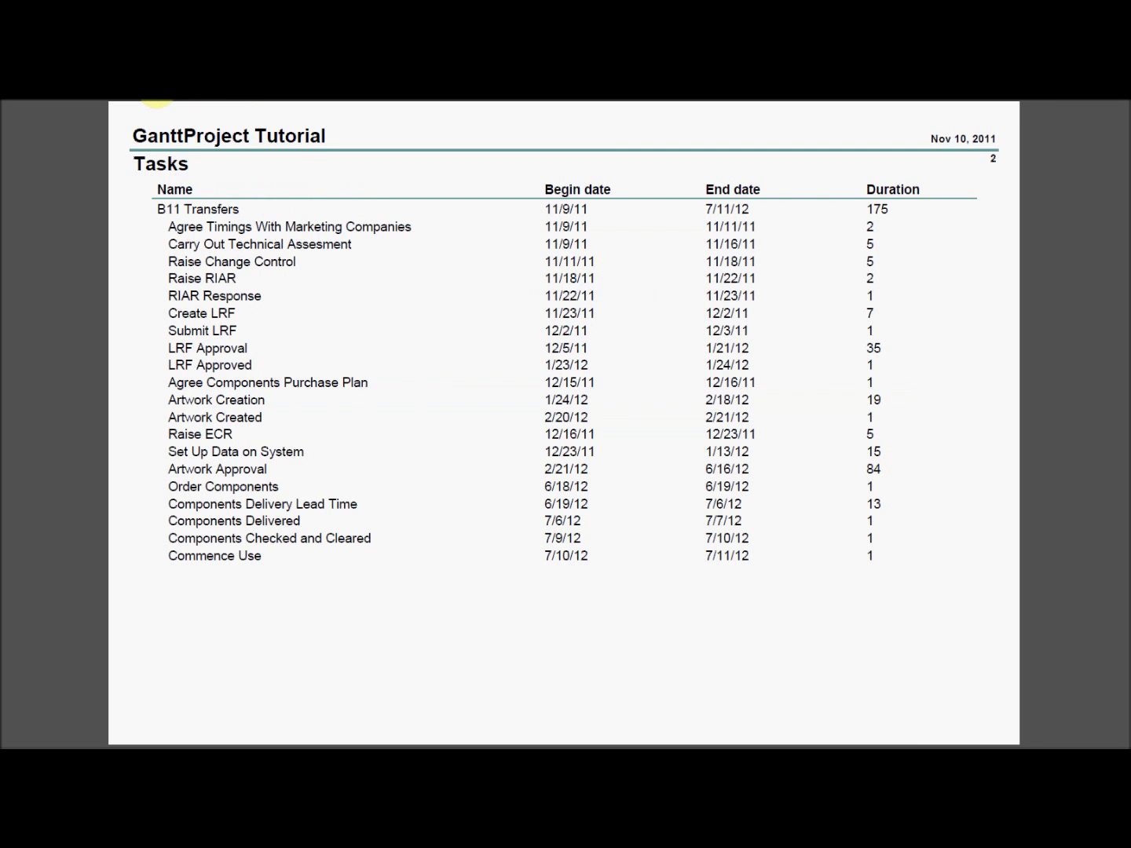
{"action": "left_click", "coordinate": [157, 100]}
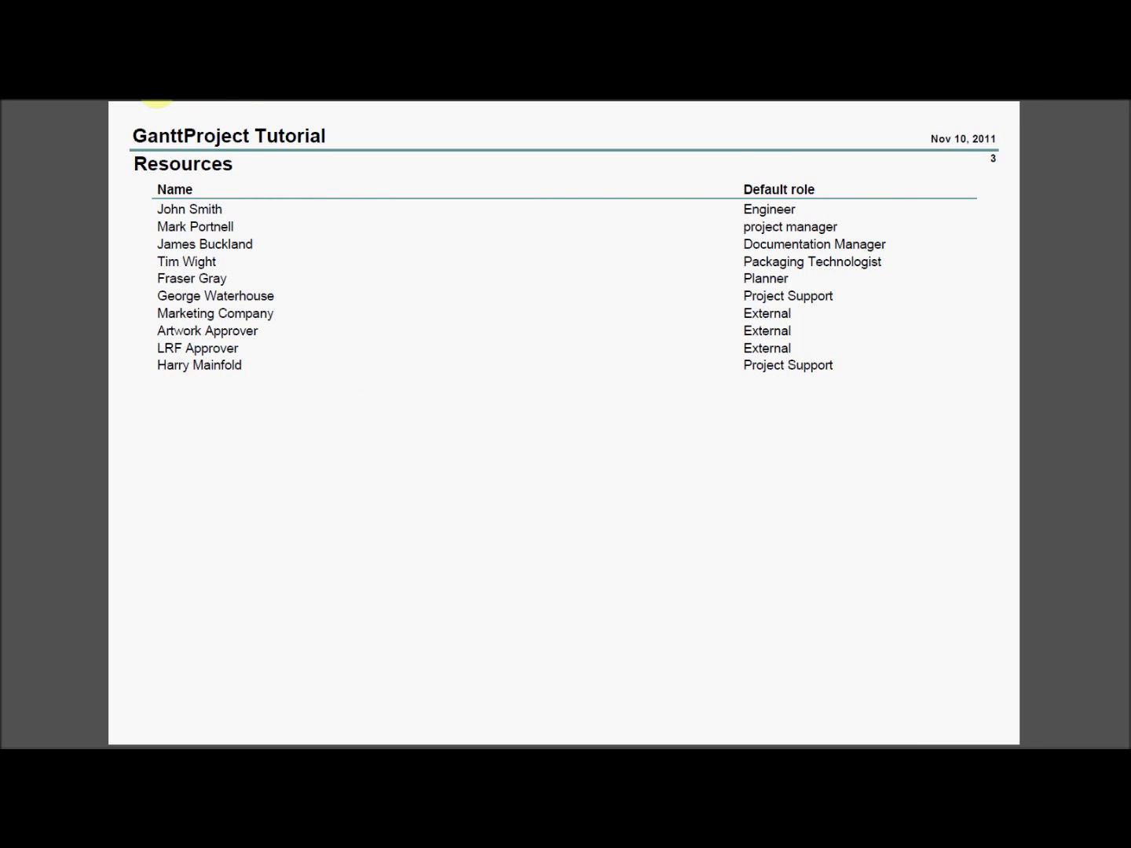
{"action": "left_click", "coordinate": [158, 101]}
{"action": "left_click", "coordinate": [158, 100]}
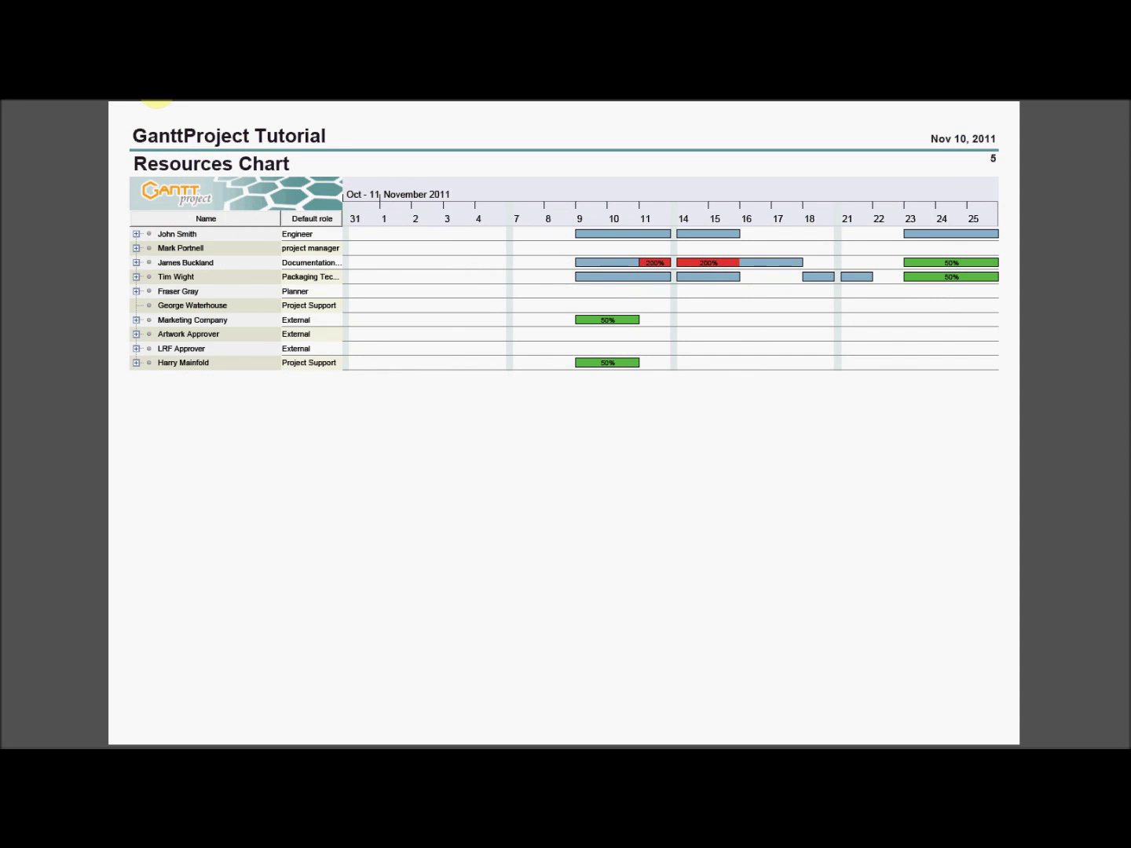
{"action": "right_click", "coordinate": [137, 102]}
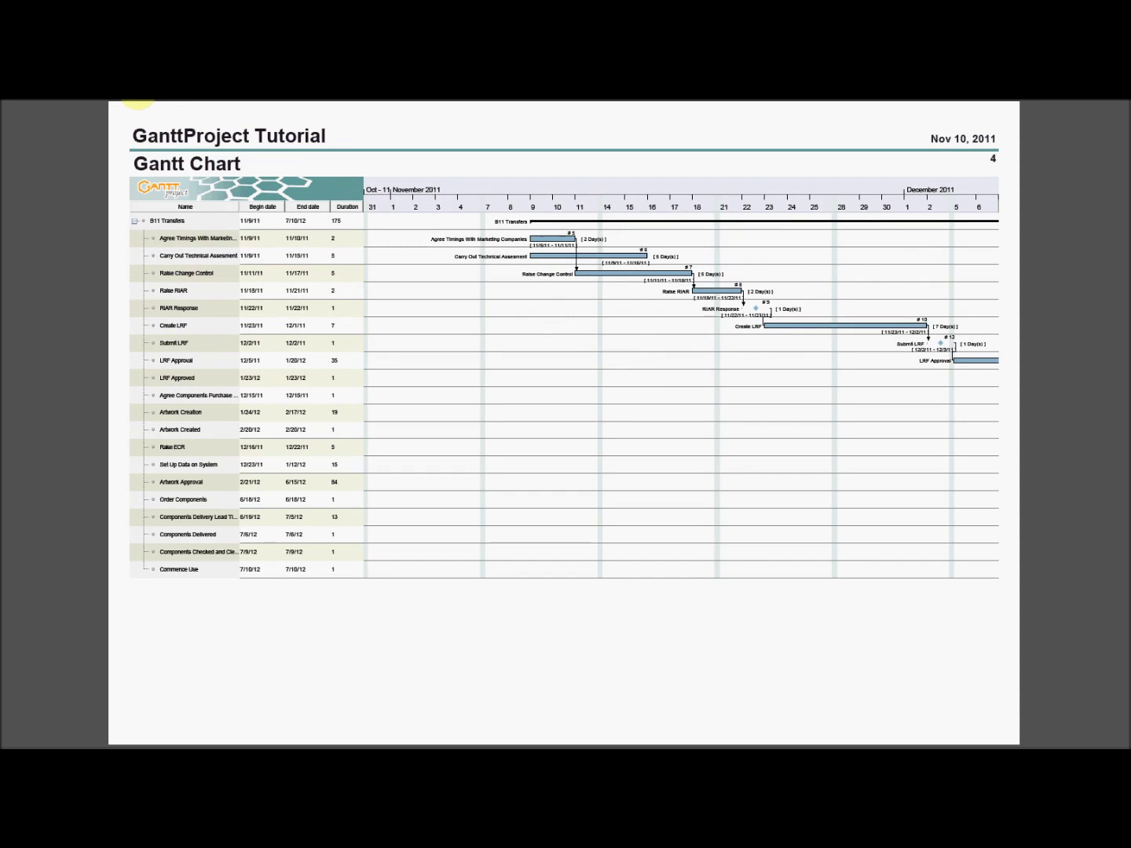
{"action": "right_click", "coordinate": [138, 102]}
{"action": "right_click", "coordinate": [138, 103]}
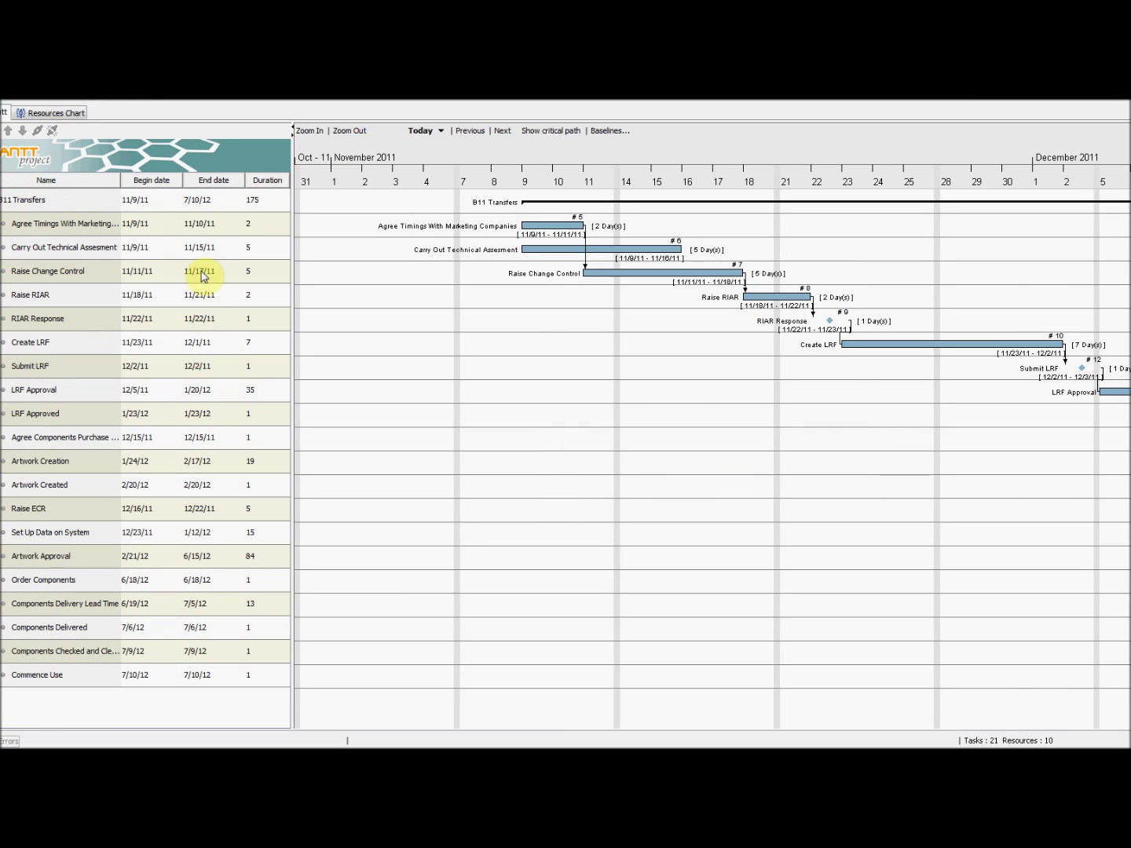
{"action": "right_click", "coordinate": [102, 182]}
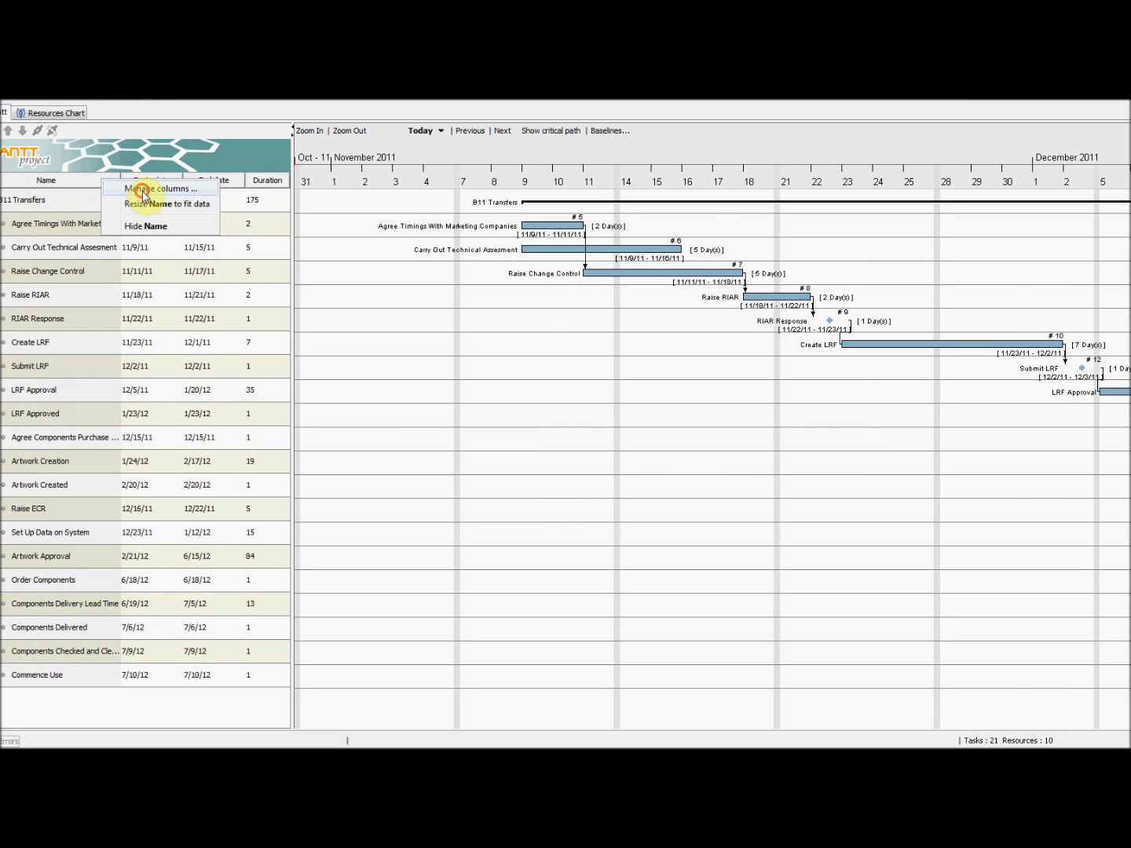
{"action": "left_click", "coordinate": [137, 191]}
{"action": "left_click", "coordinate": [452, 320]}
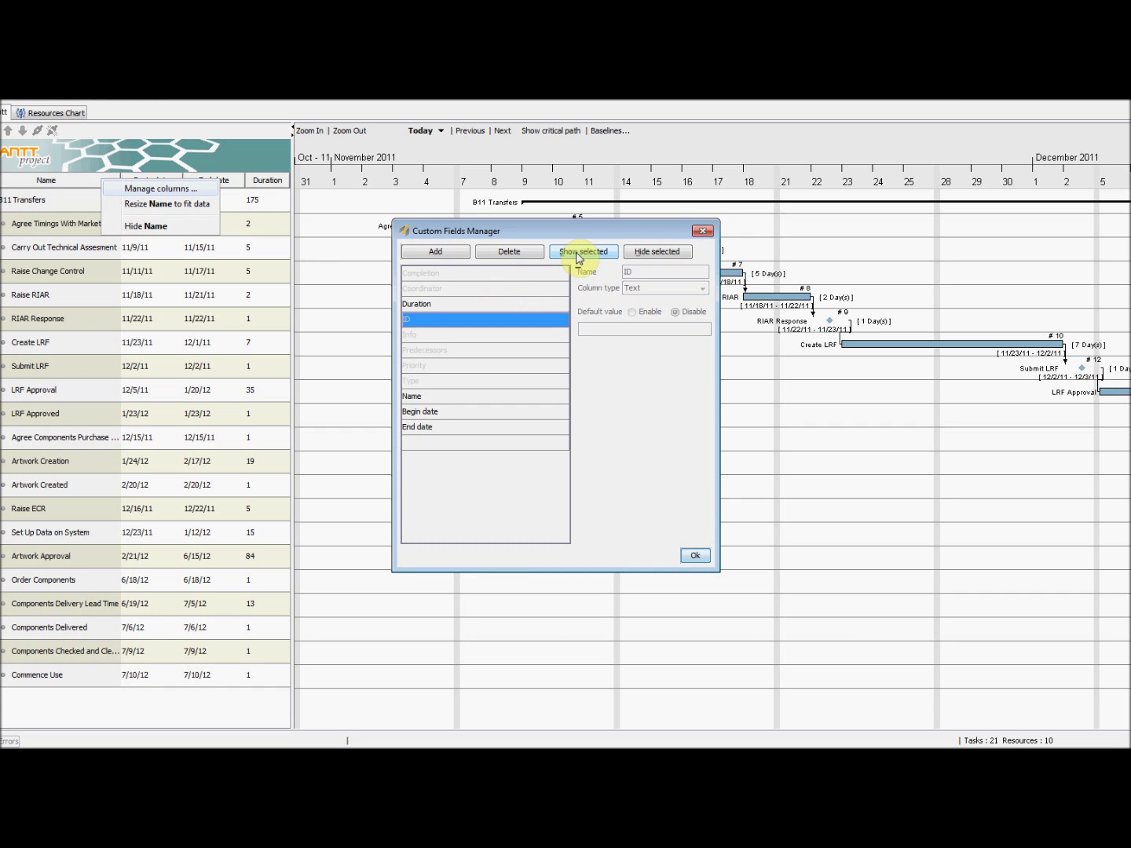
{"action": "left_click", "coordinate": [697, 557]}
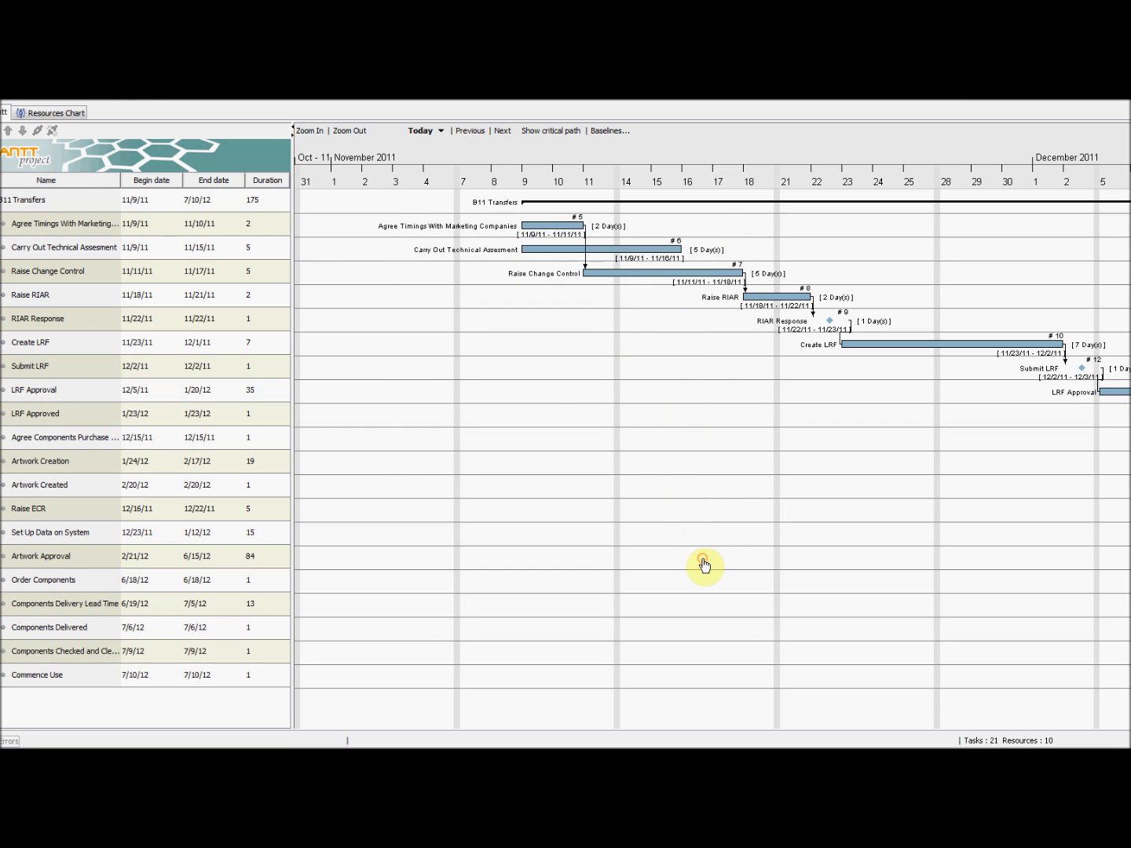